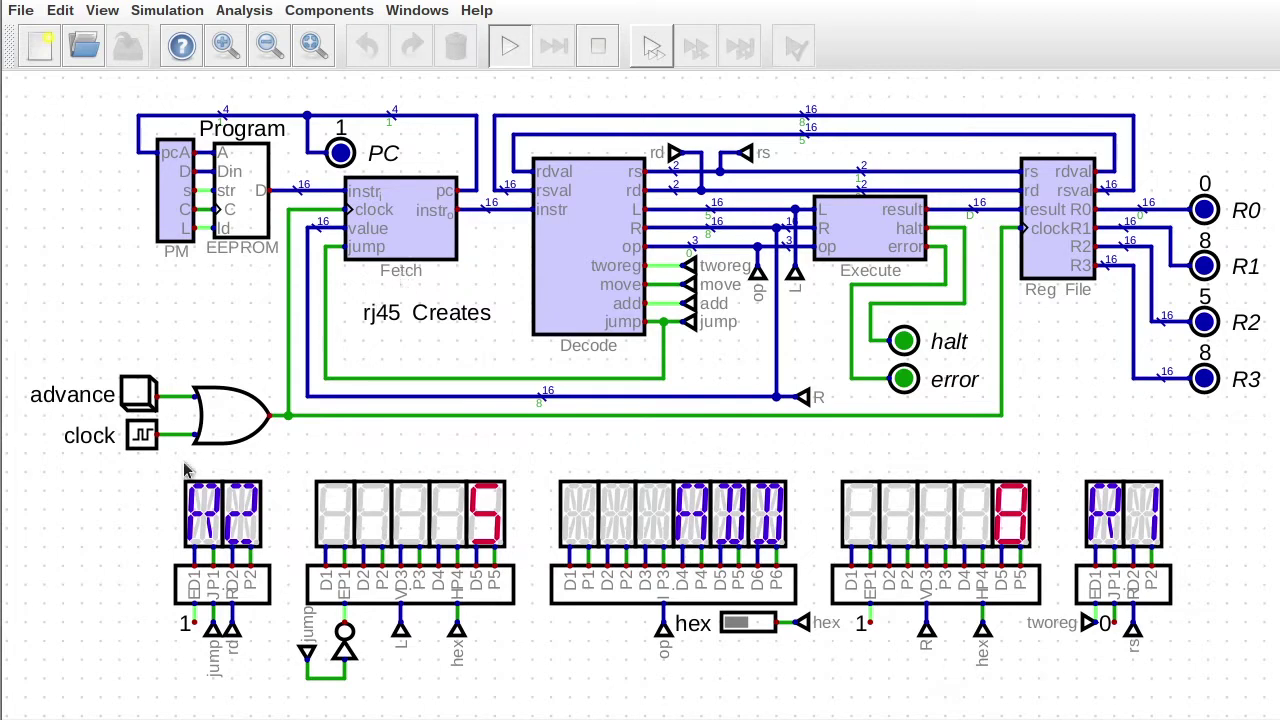
- Advance the simulated processor manually, run all circuit tests and close the results
left_click(141, 398)
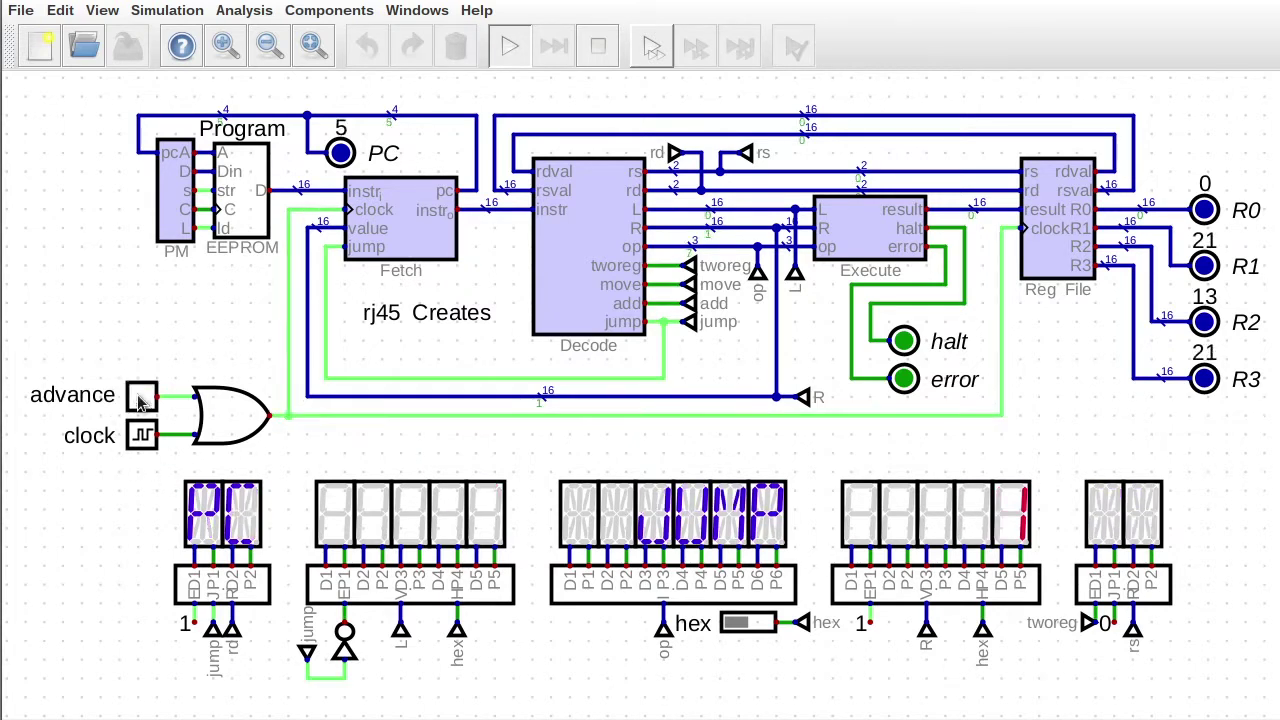
left_click(141, 398)
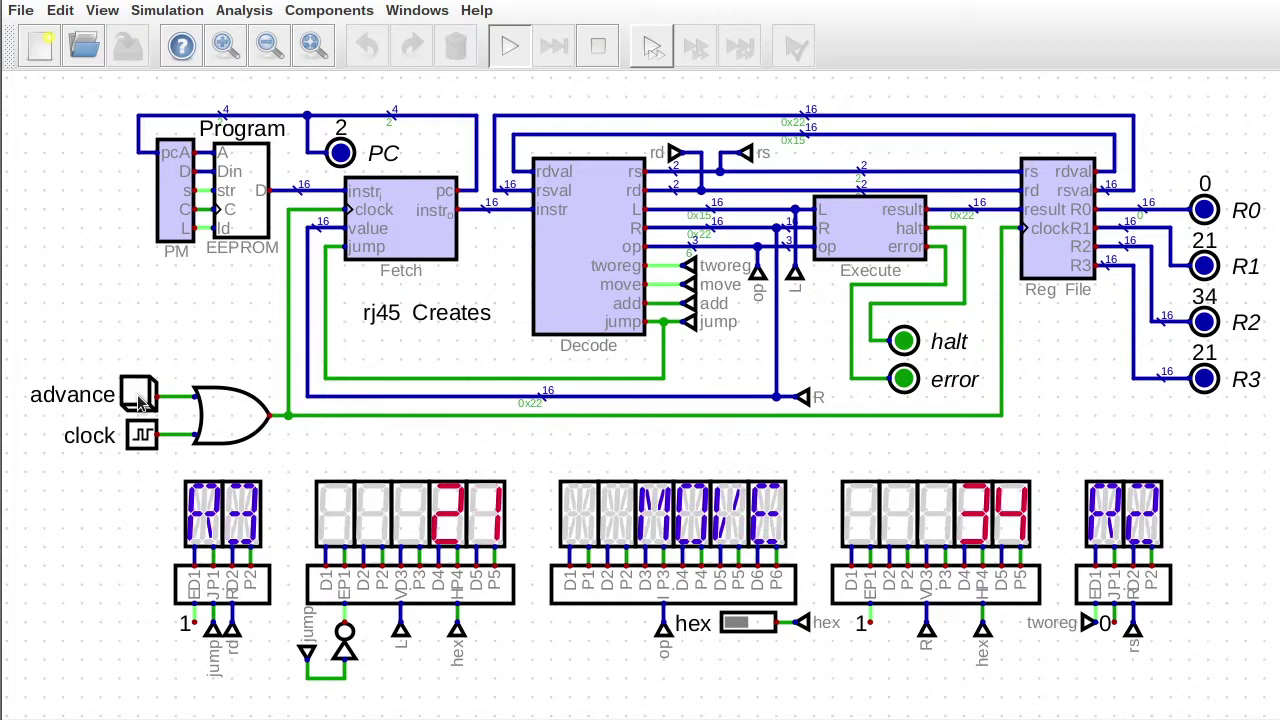
left_click(167, 10)
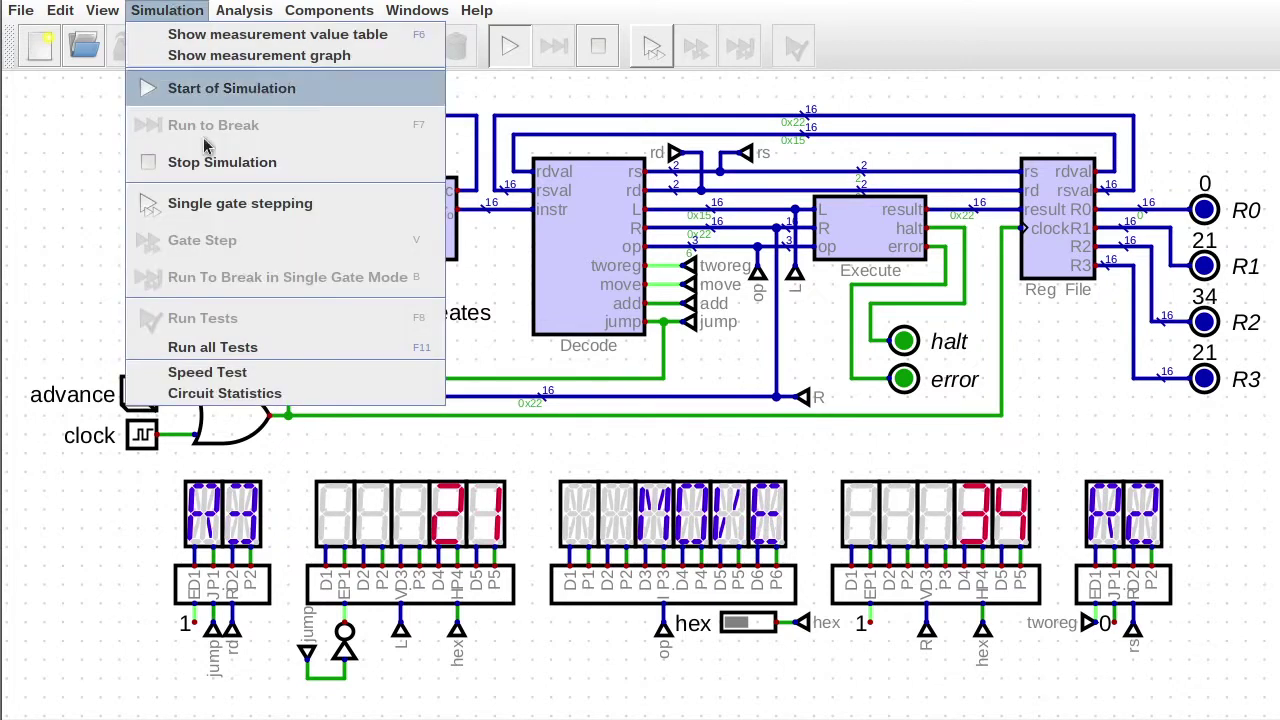
left_click(203, 347)
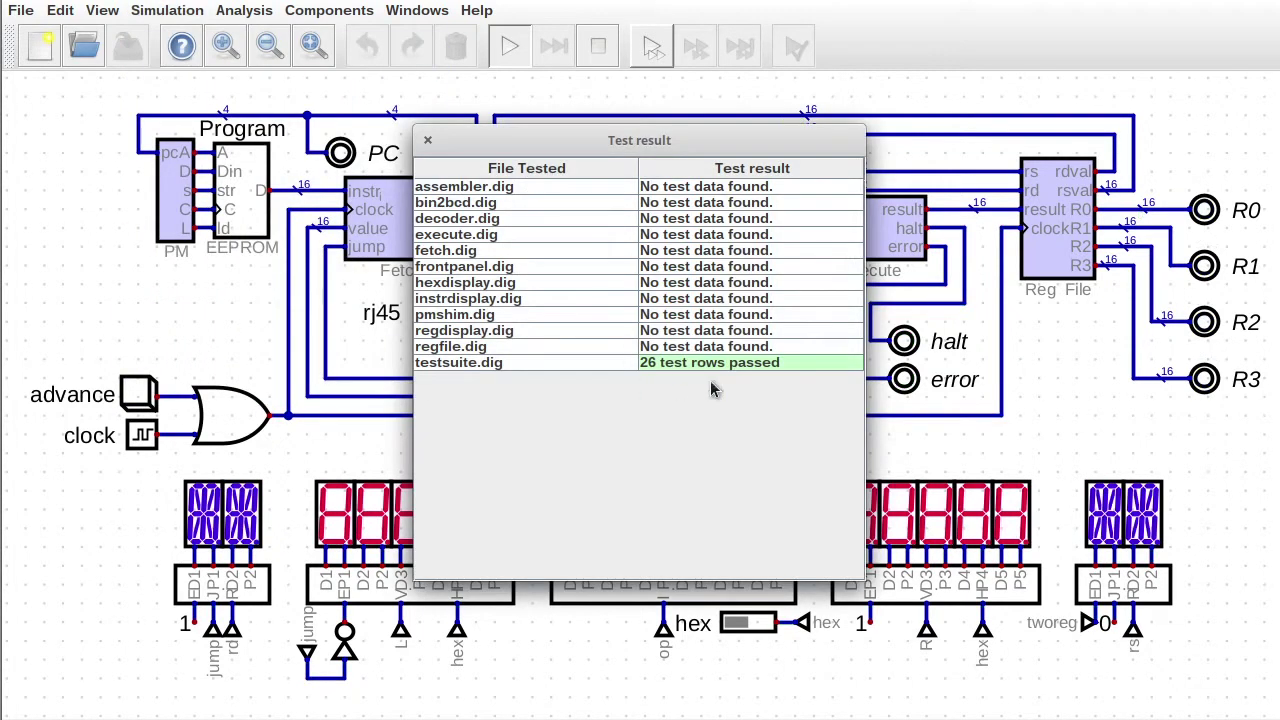
left_click(427, 140)
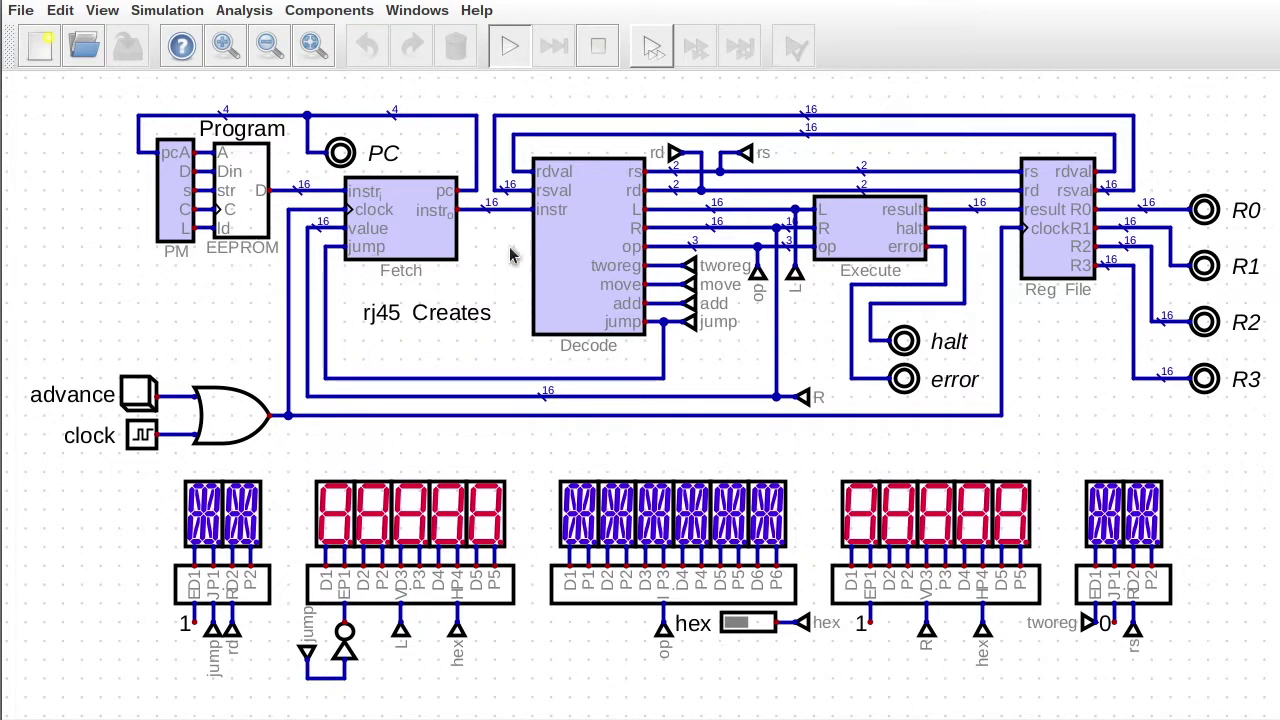
- Stop the simulation and open the Decode component
left_click(603, 42)
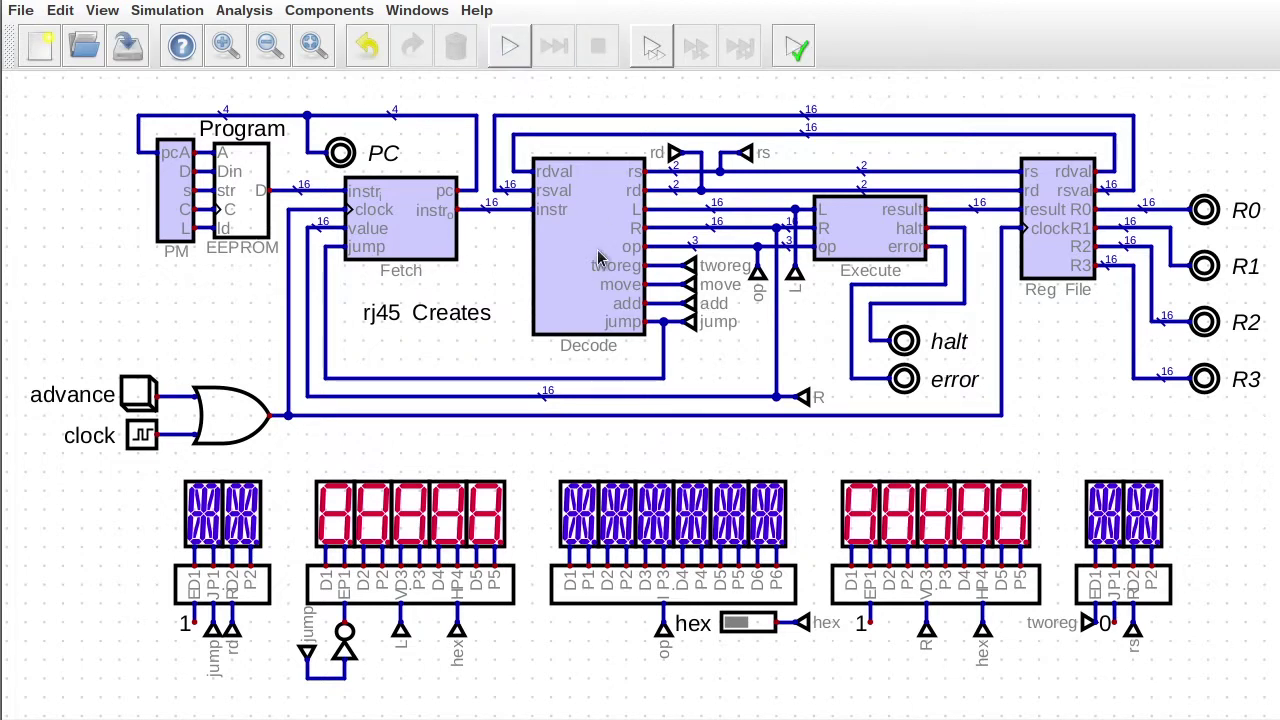
right_click(596, 253)
left_click(638, 304)
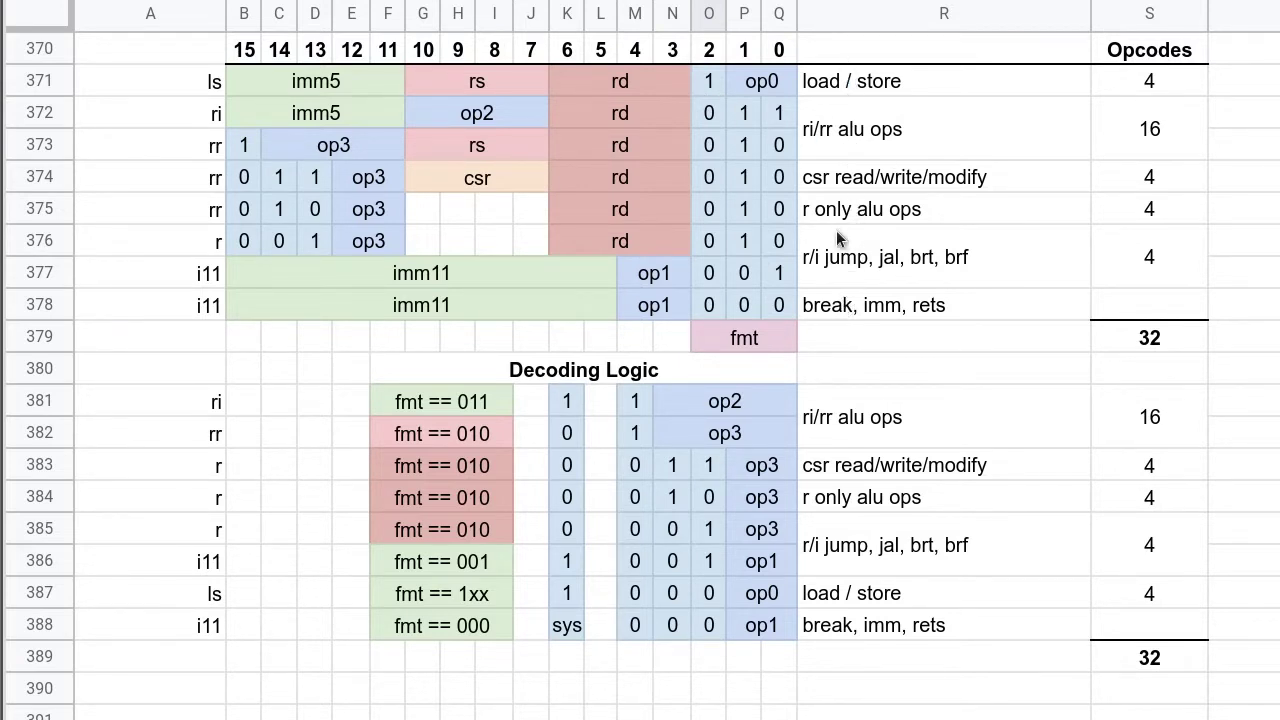
- In the Google Sheets instruction format table, examine the opcode groups and the imm5 and imm11 immediate fields
left_click(946, 304)
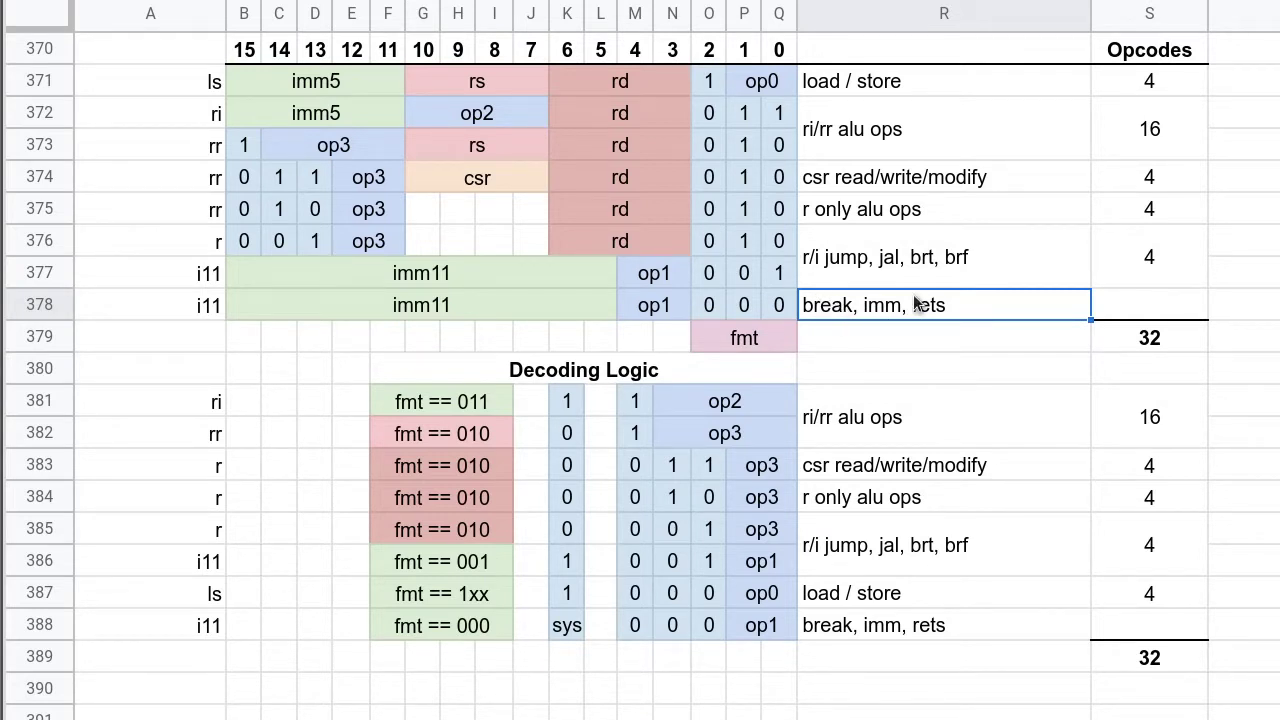
left_click(841, 215)
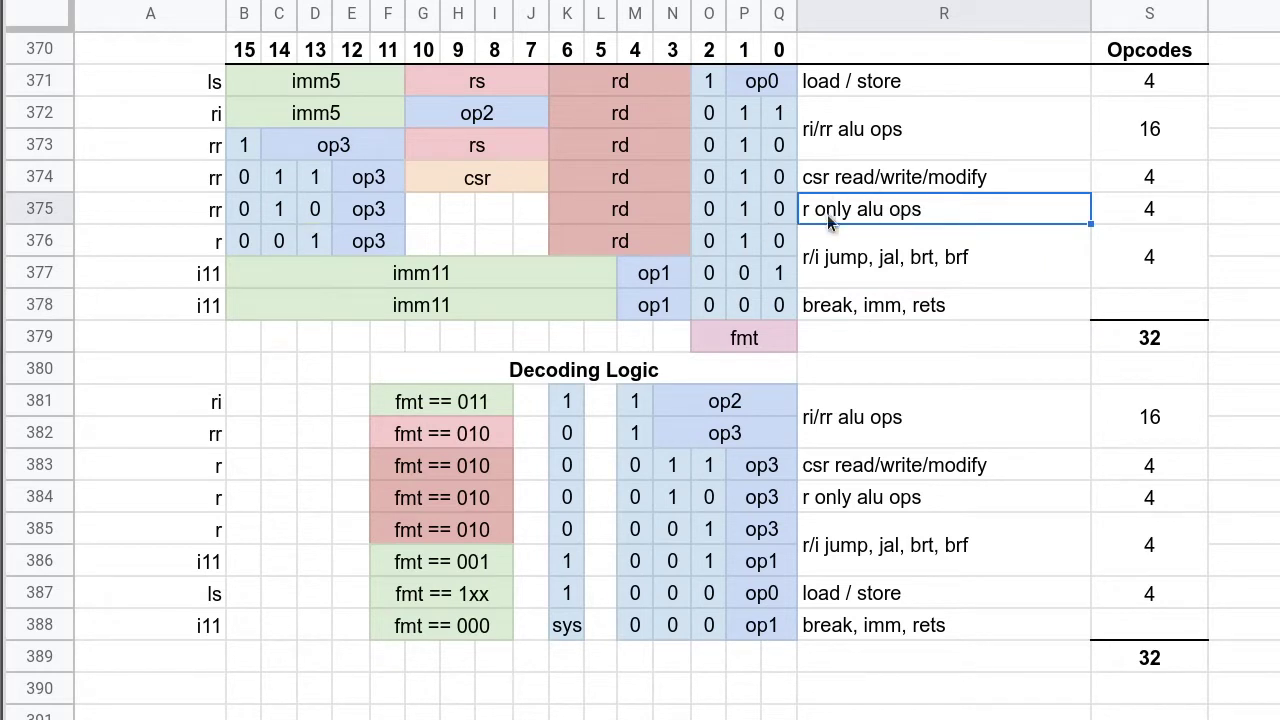
left_click(1178, 205)
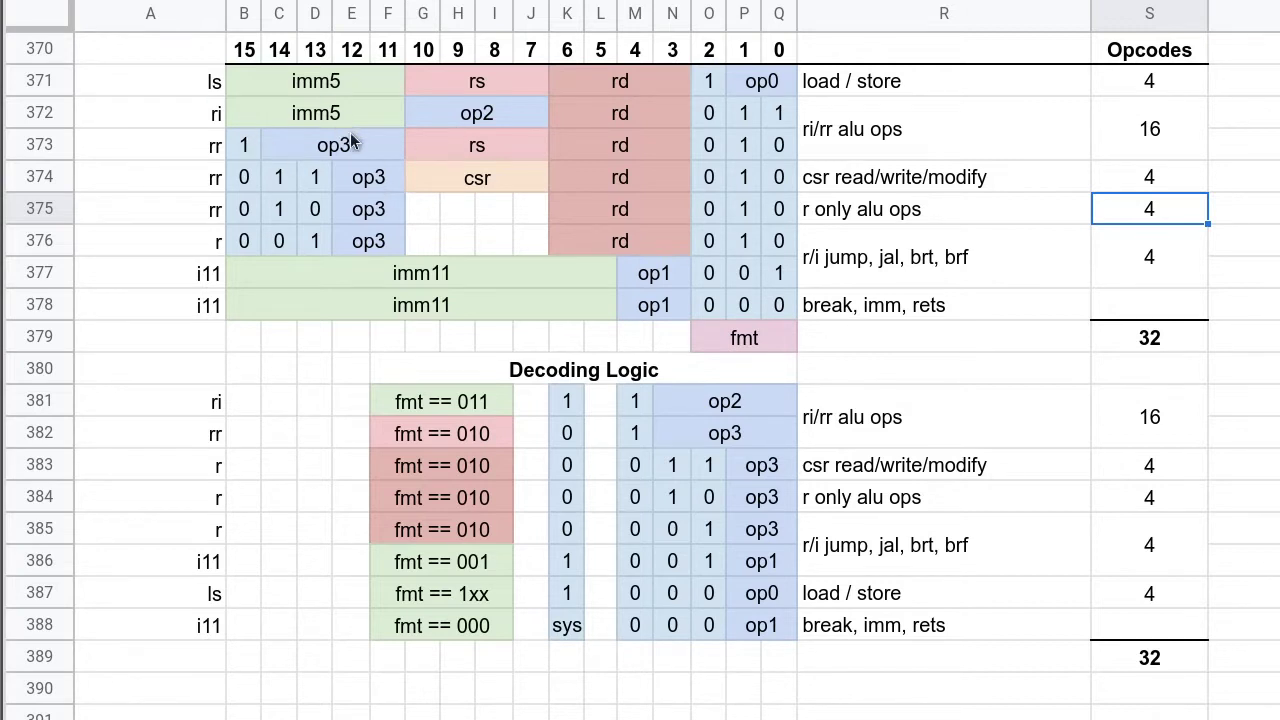
left_click(320, 86)
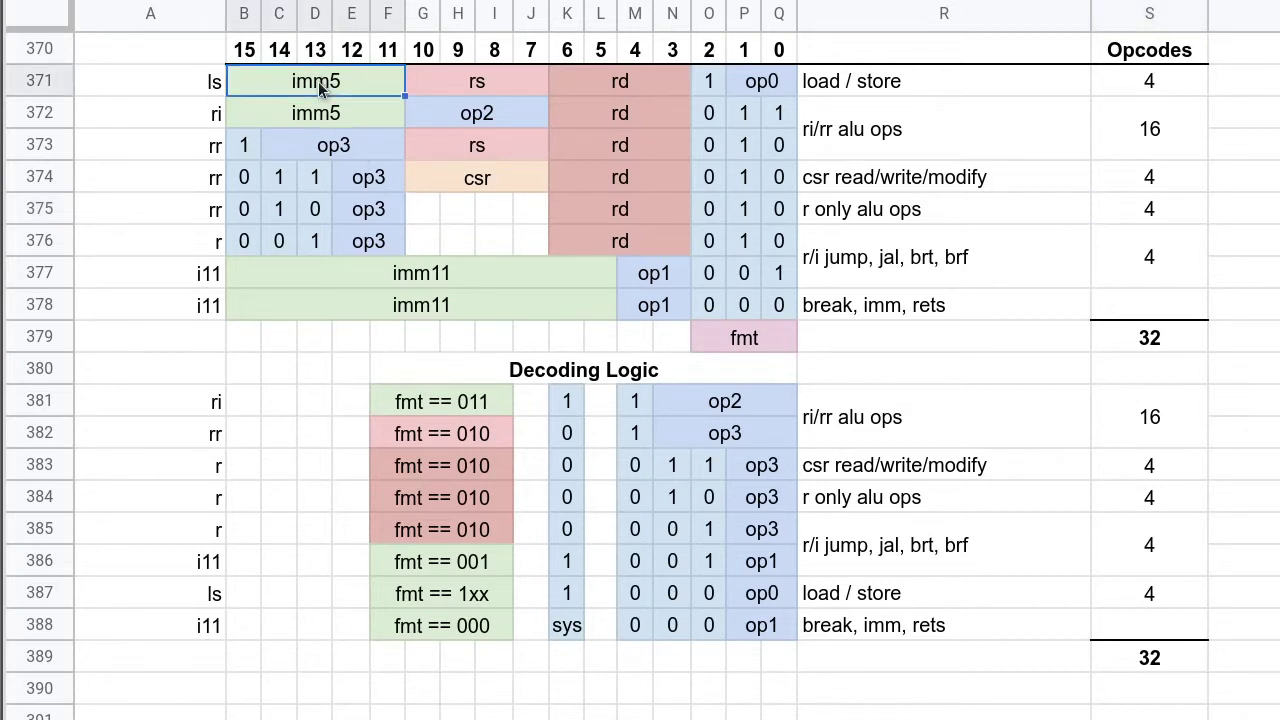
left_click(315, 115)
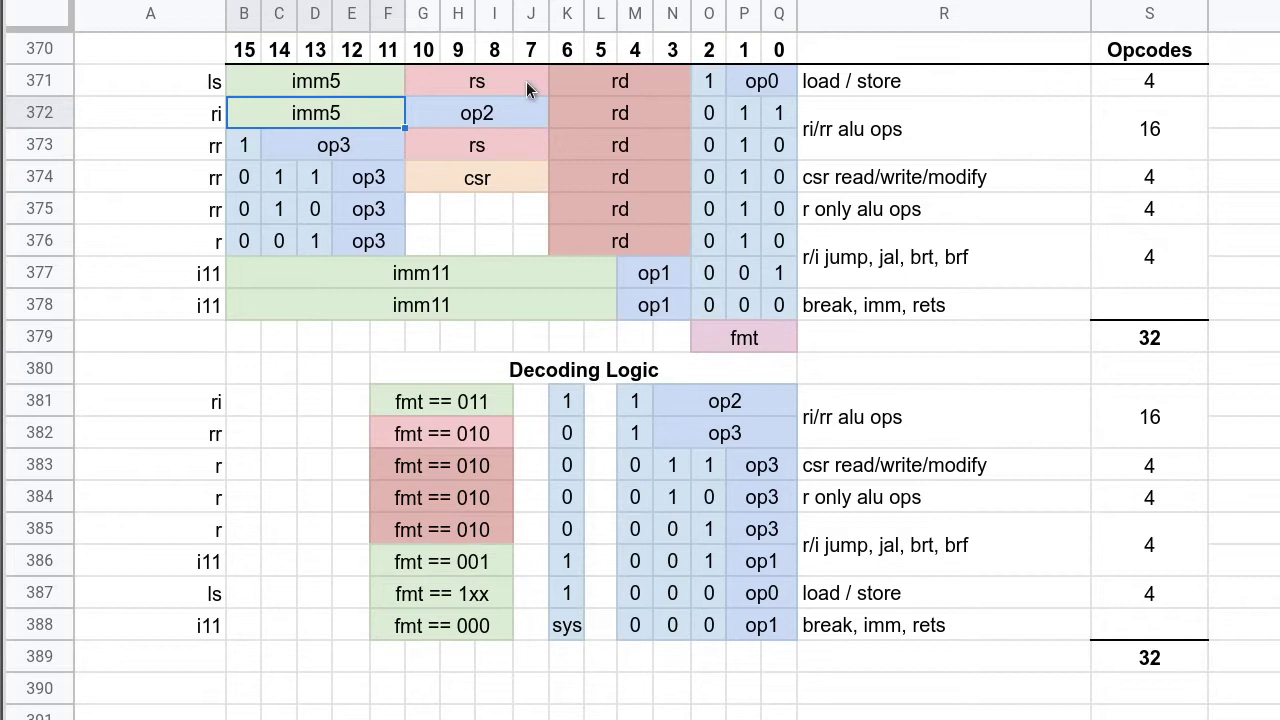
left_click(452, 273)
left_click(325, 119)
left_click(362, 84)
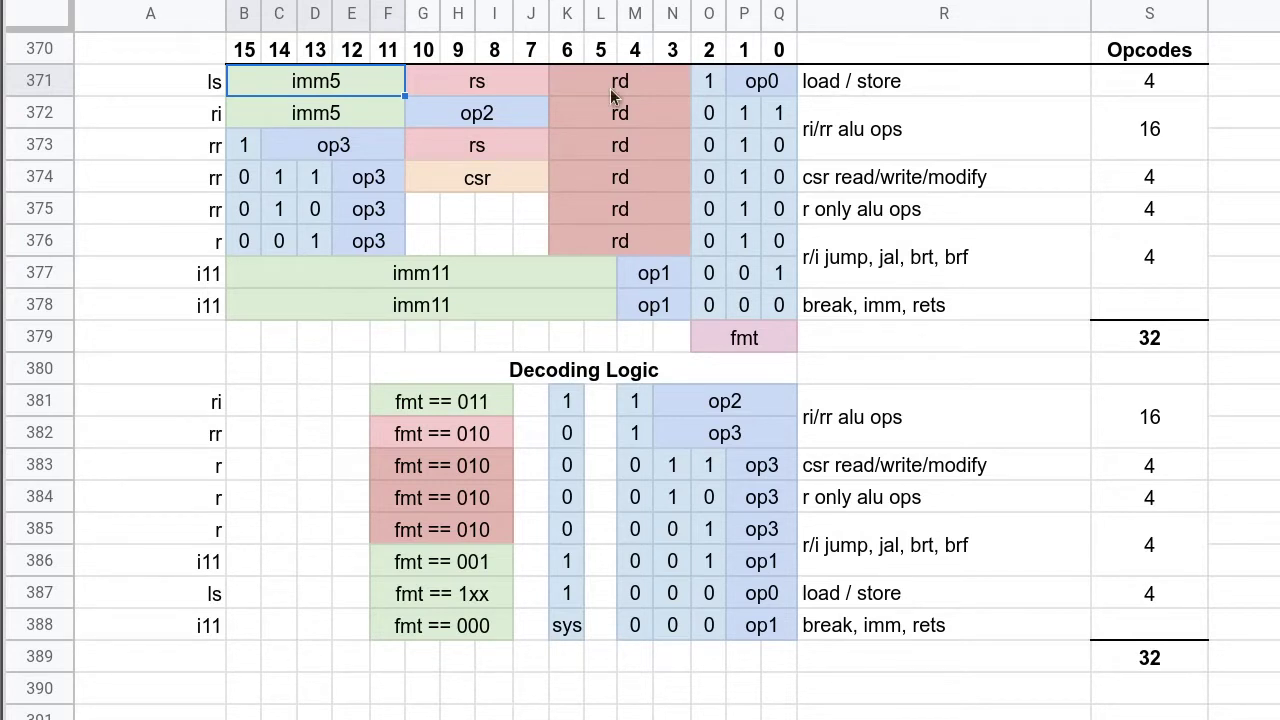
- Examine the bit fields of the load/store, ri/rr alu and csr read/write/modify instruction rows
left_click(708, 84)
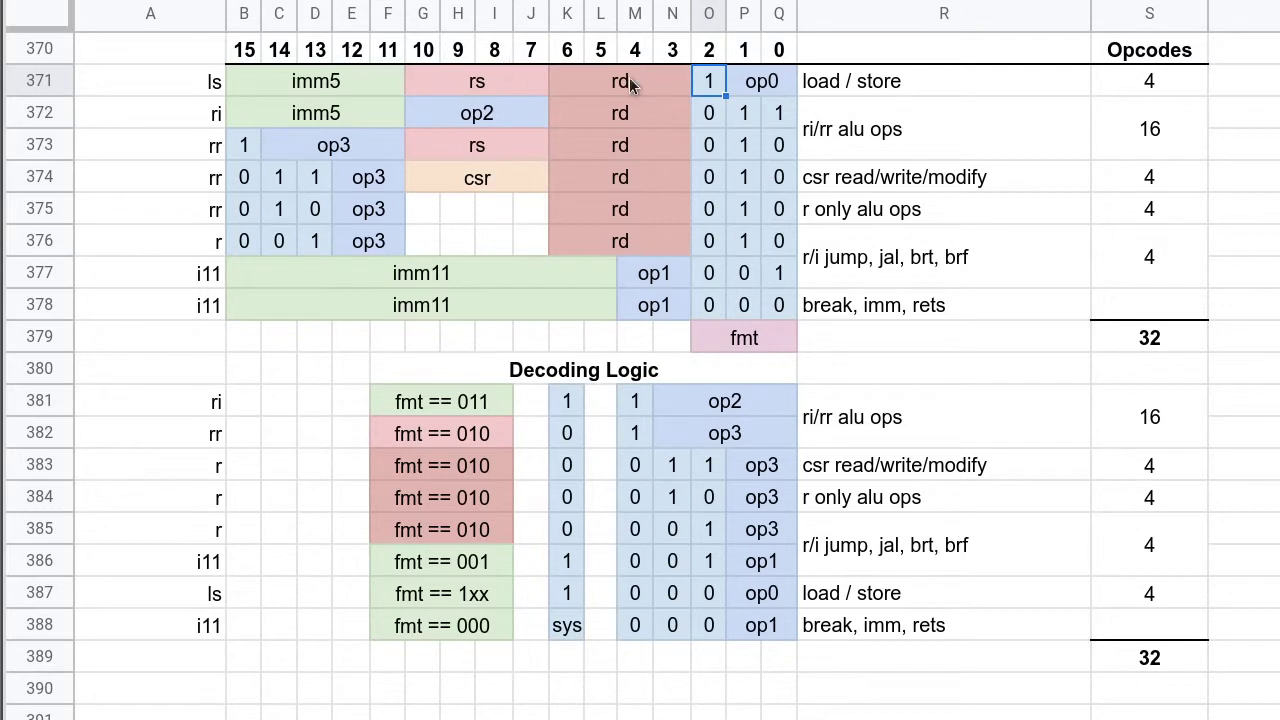
left_click_drag(322, 89, 469, 83)
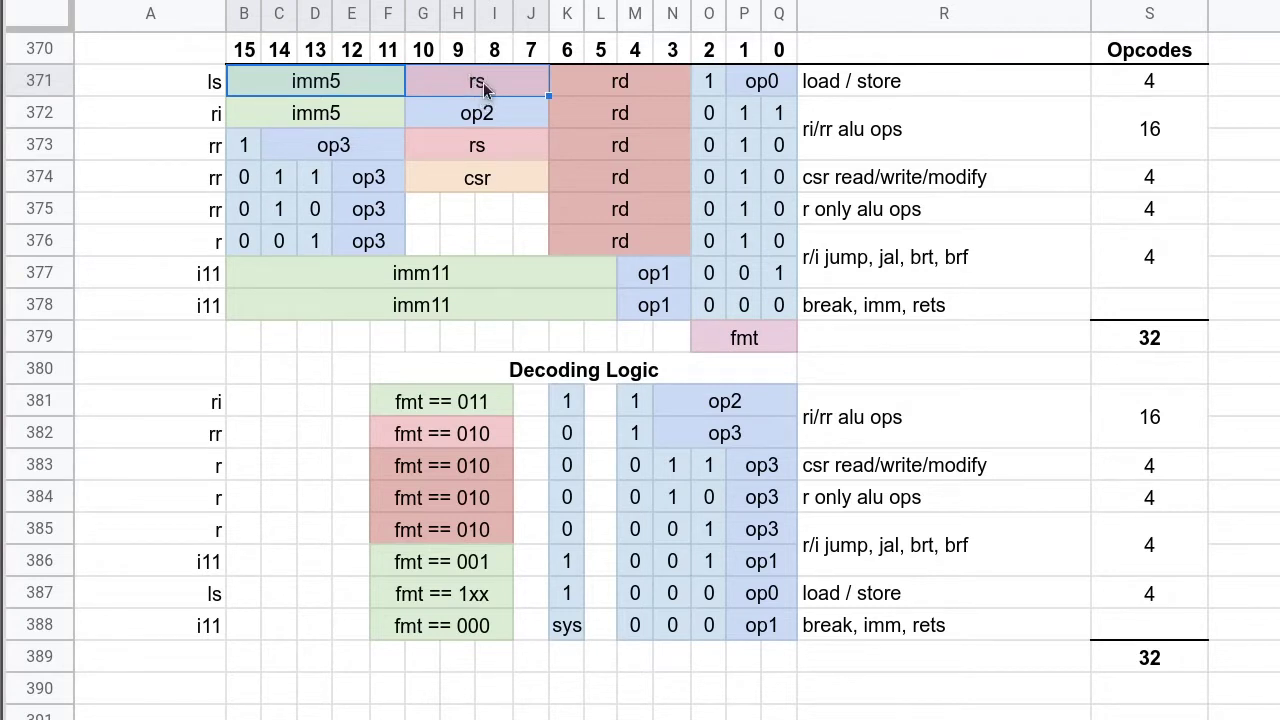
left_click(582, 86)
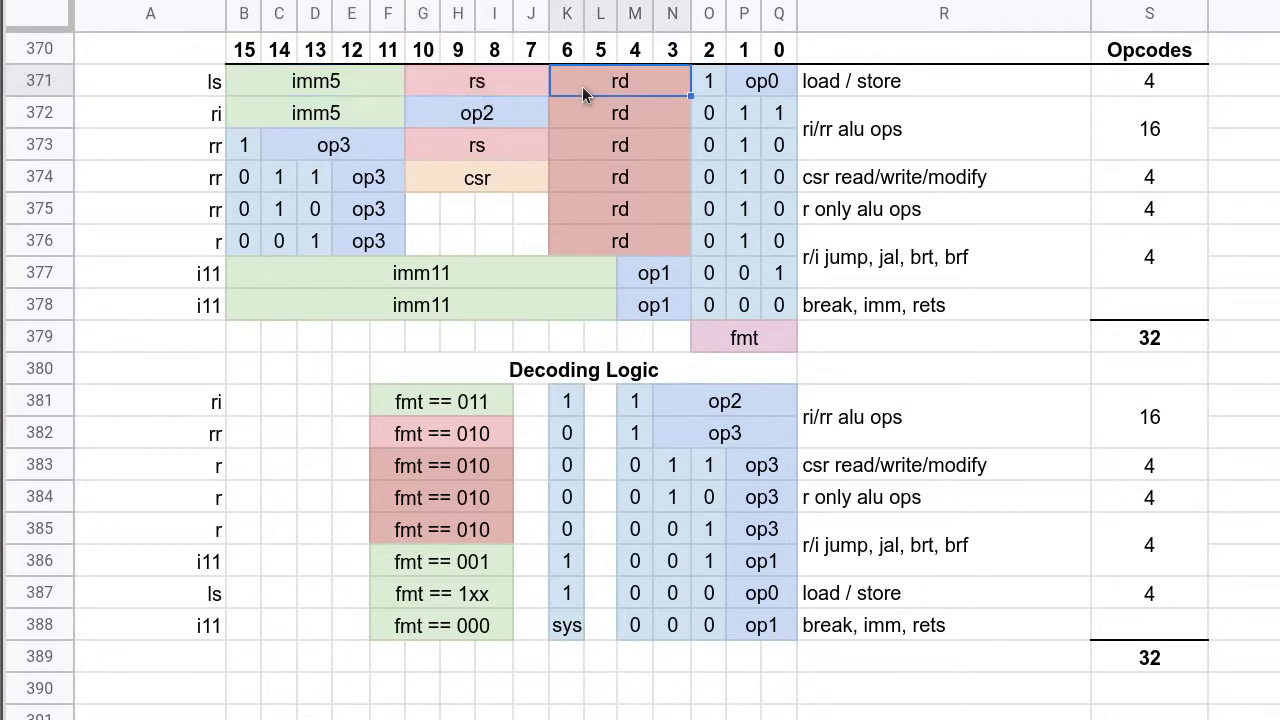
left_click_drag(402, 78, 457, 84)
left_click(634, 79)
left_click(866, 145)
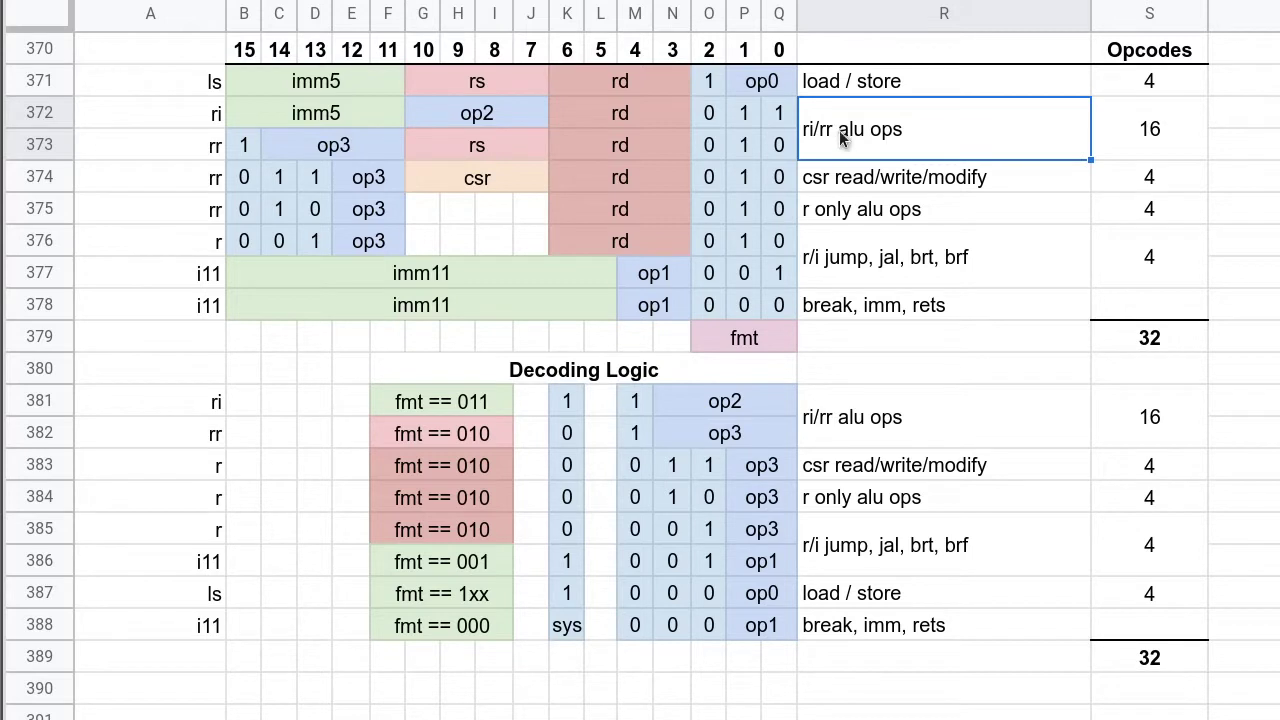
left_click(620, 114, "shift")
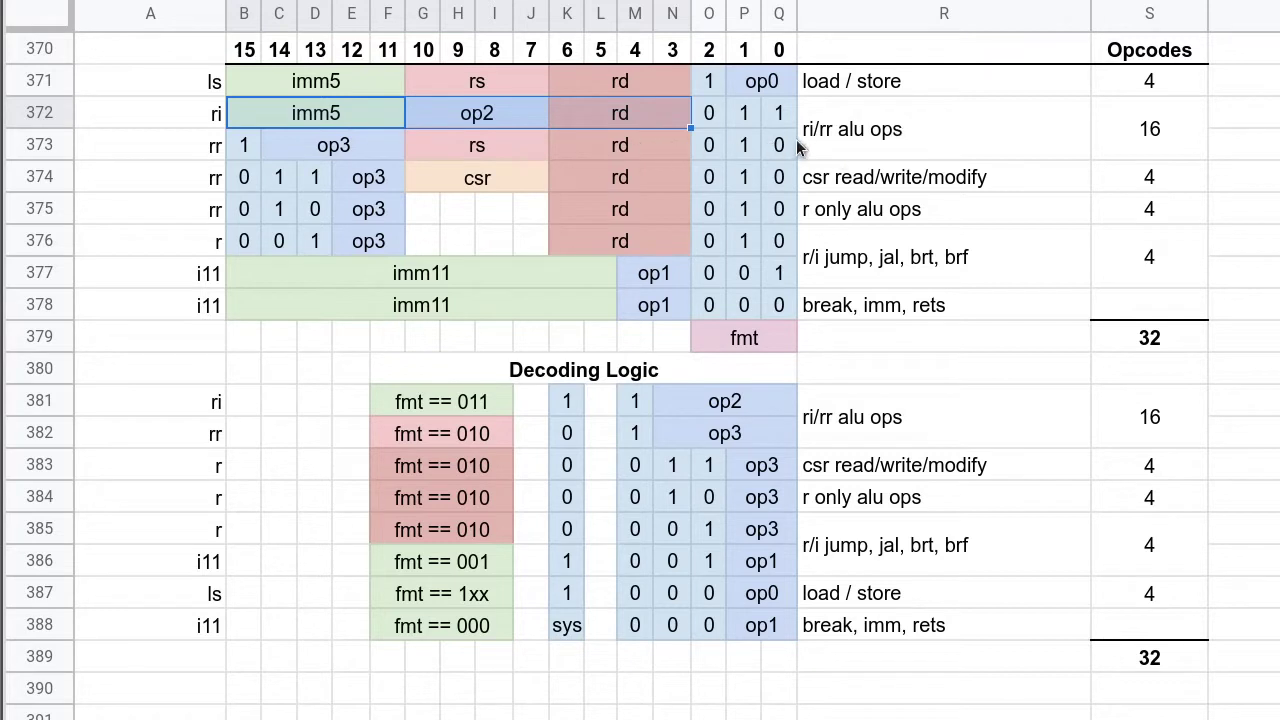
left_click(1160, 132)
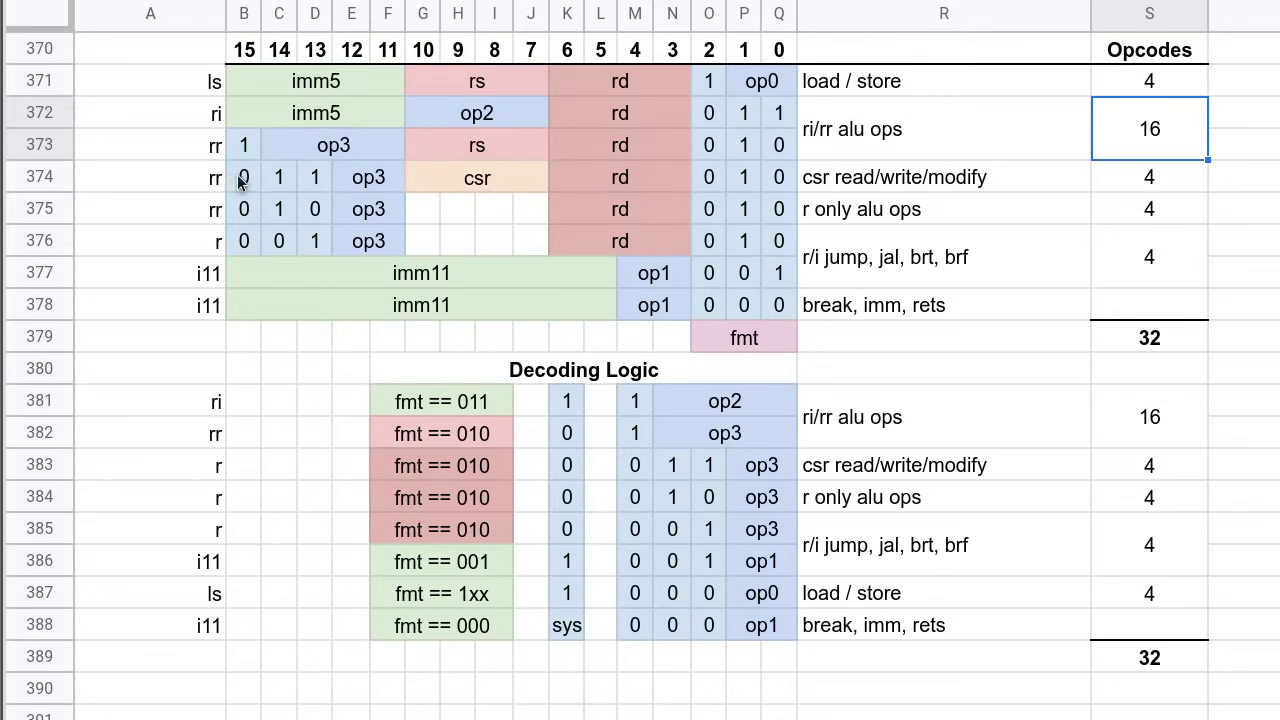
left_click_drag(243, 177, 779, 178)
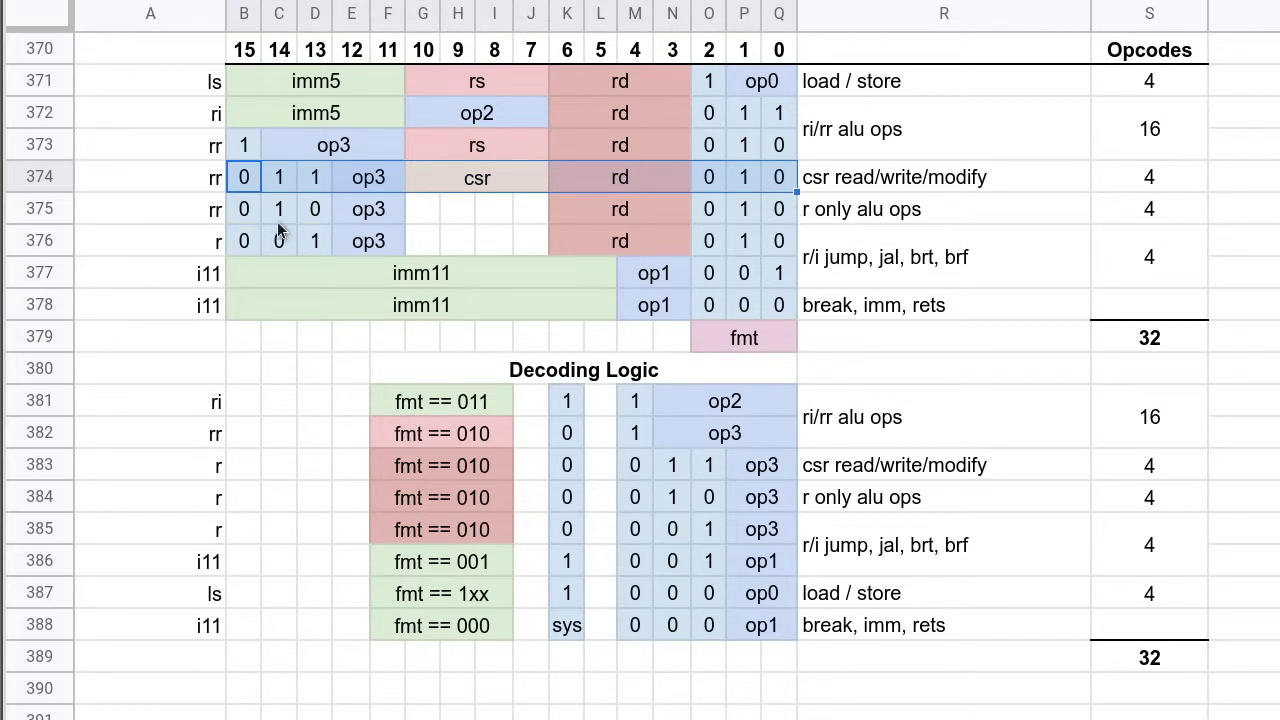
- Examine the r only alu, jump and break instruction rows, along with the fmt bits and the upper op3 opcode fields
left_click(836, 216)
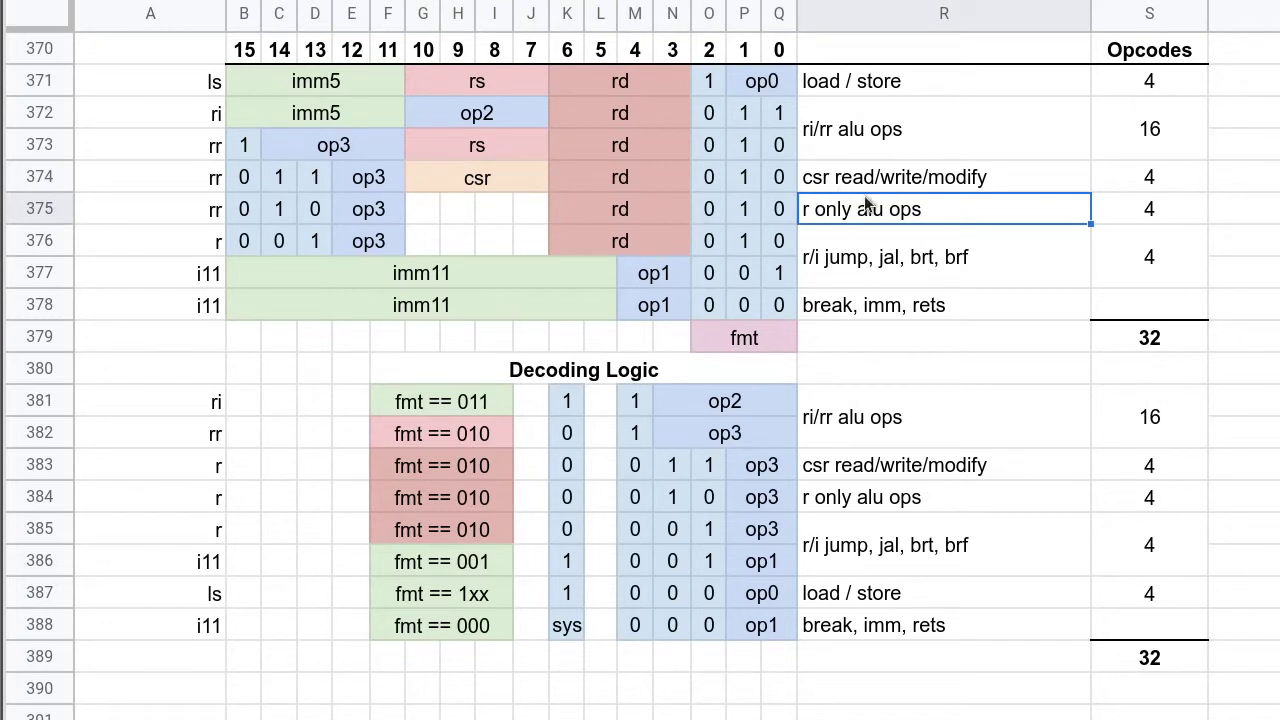
left_click(605, 219)
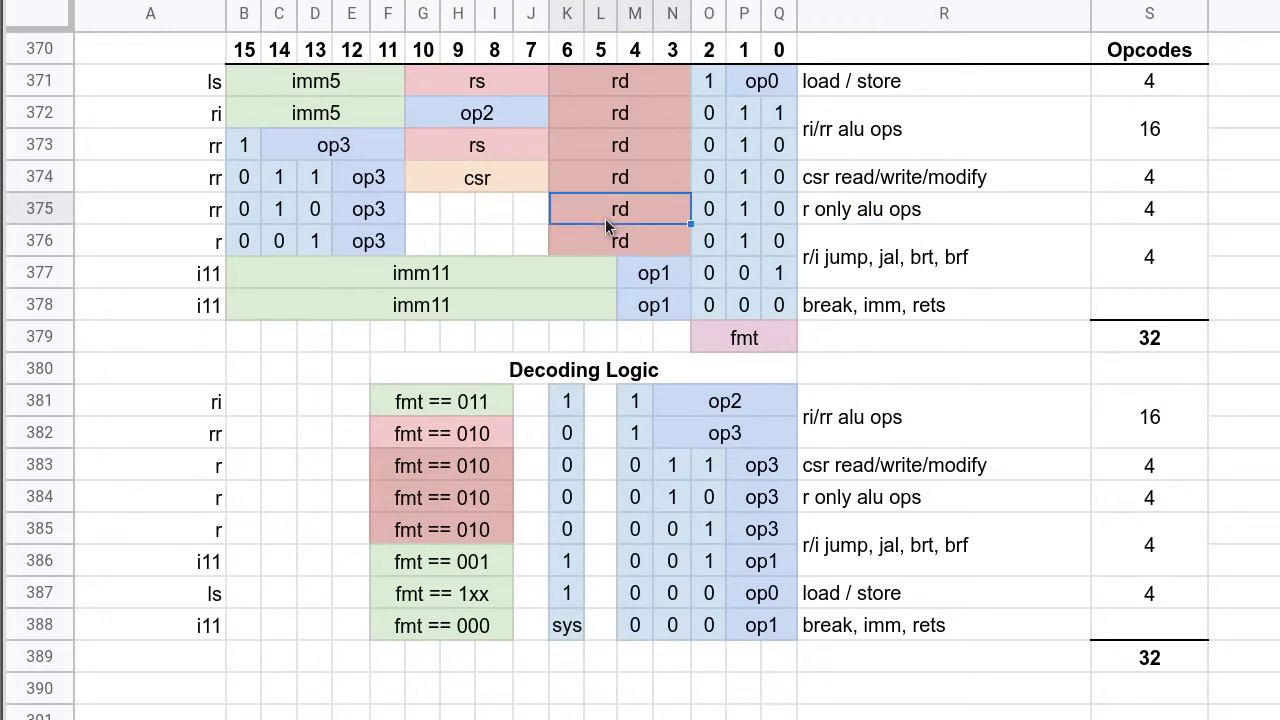
left_click(864, 257)
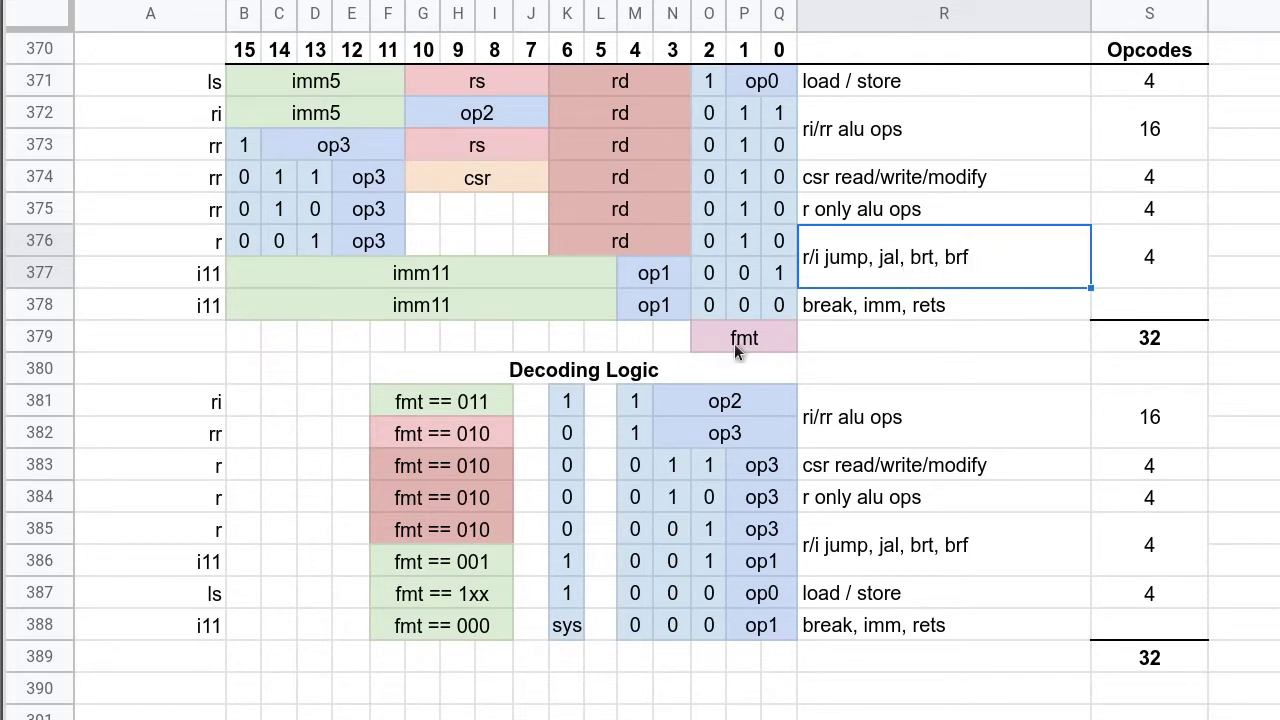
left_click(865, 303)
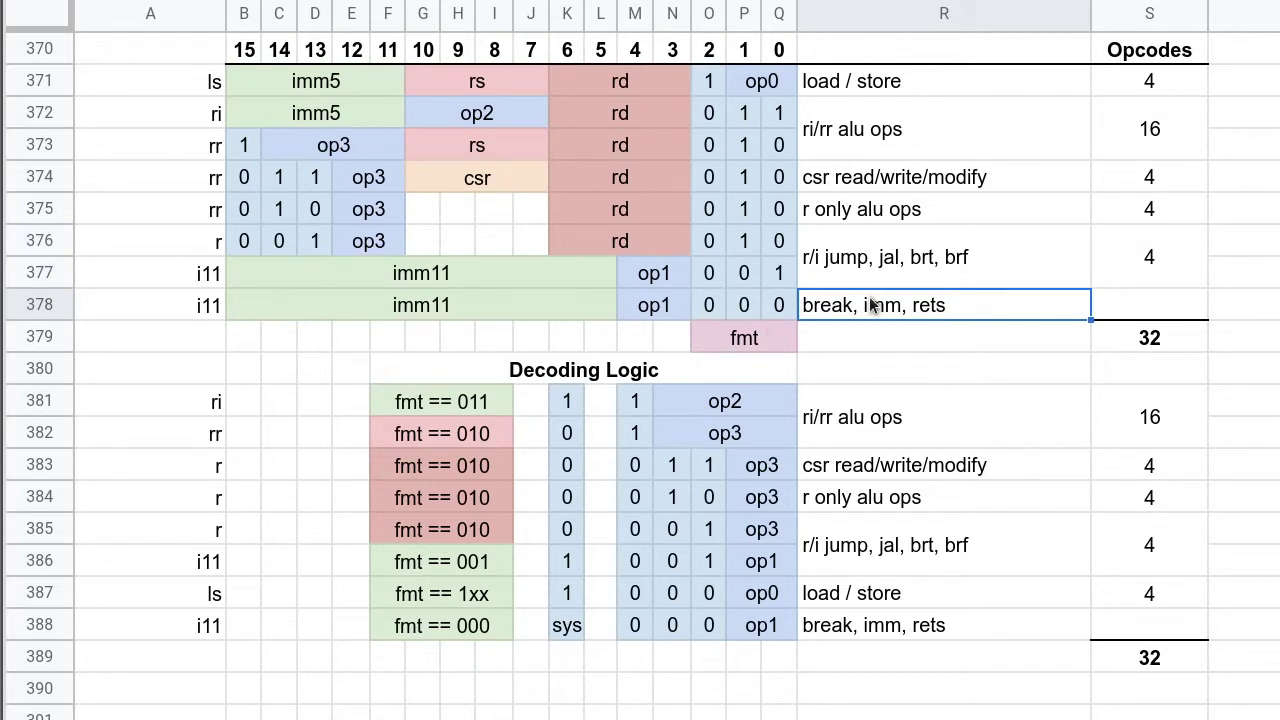
left_click(449, 302)
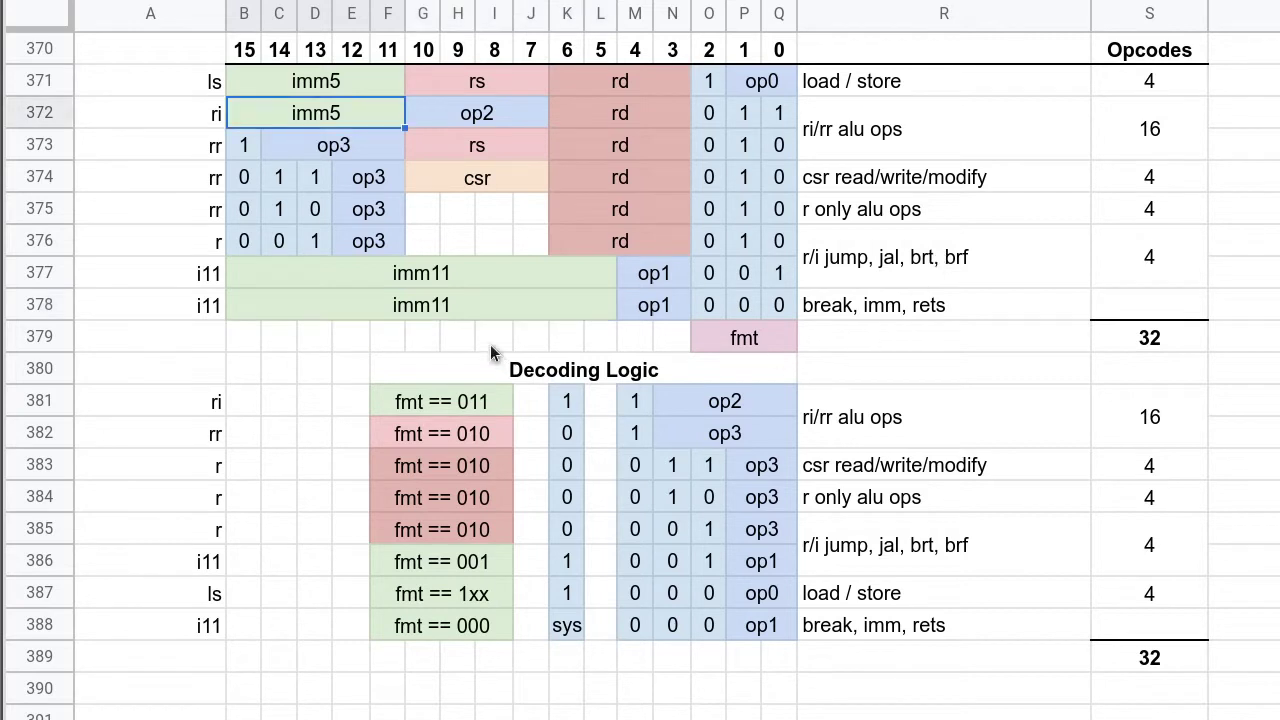
mouse_move(708, 305)
left_mouse_down()
mouse_move(780, 292)
mouse_move(780, 75)
left_mouse_up()
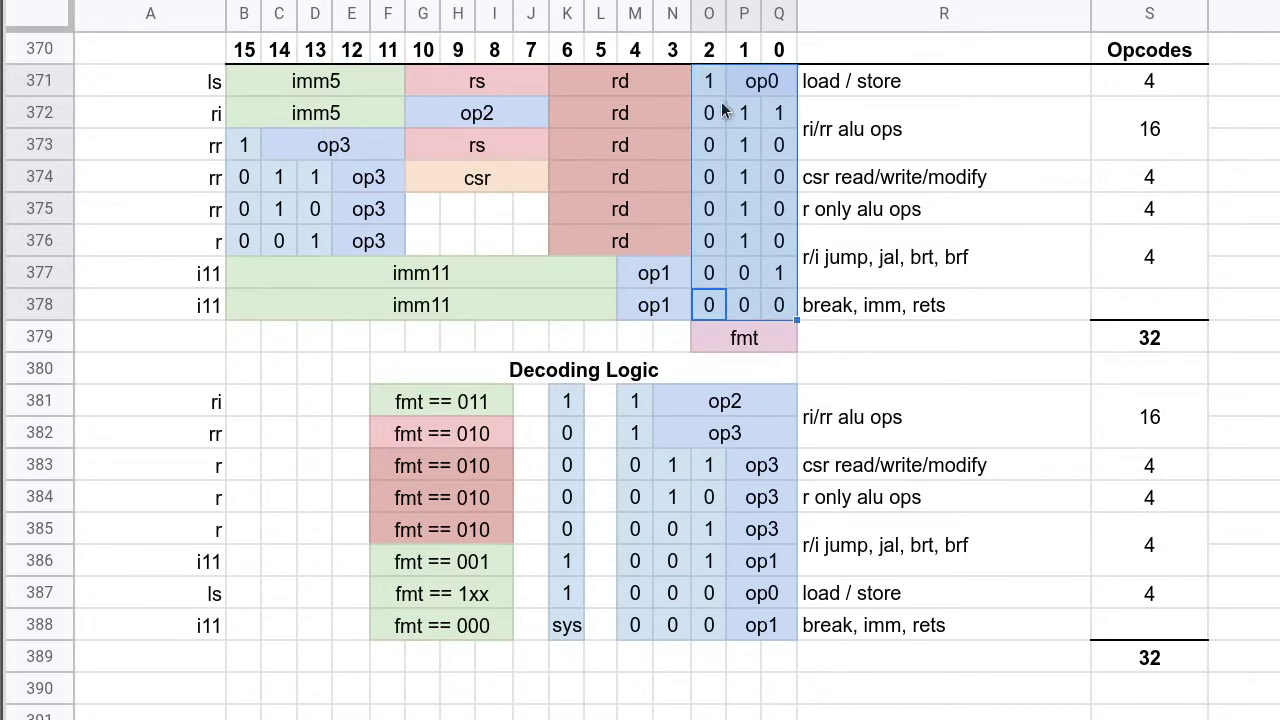
left_click(677, 332)
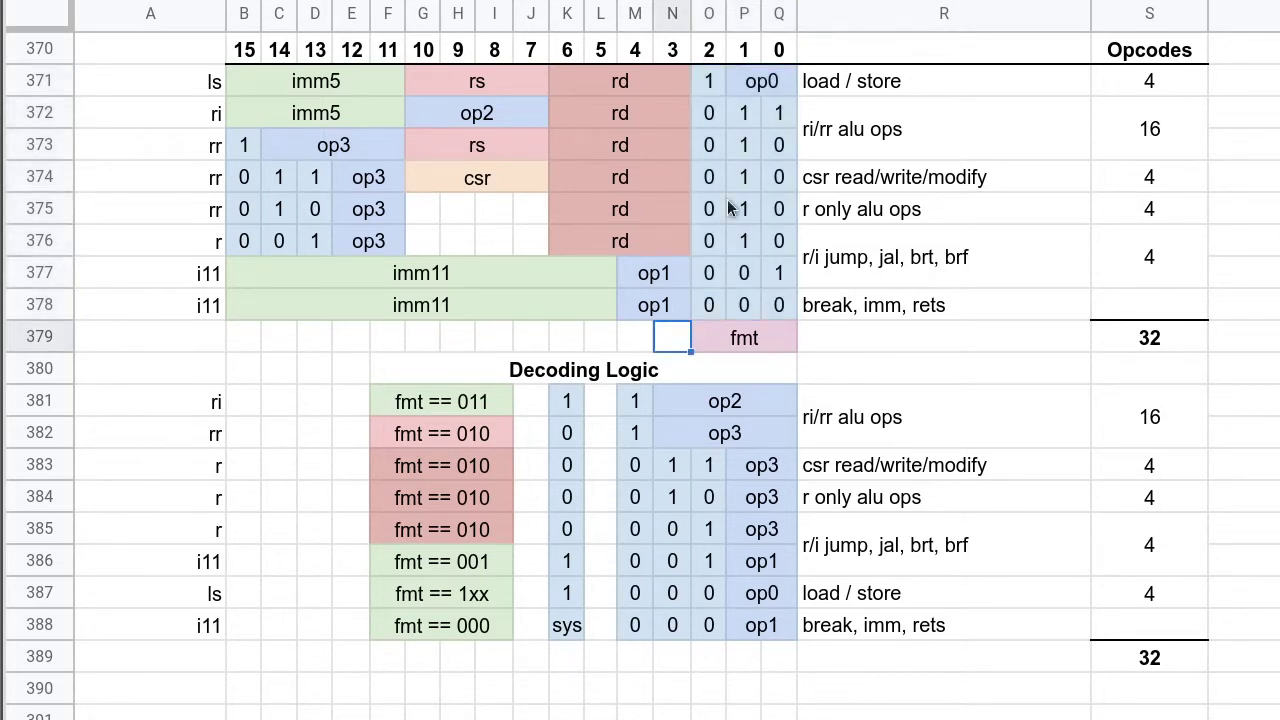
left_click_drag(243, 145, 384, 242)
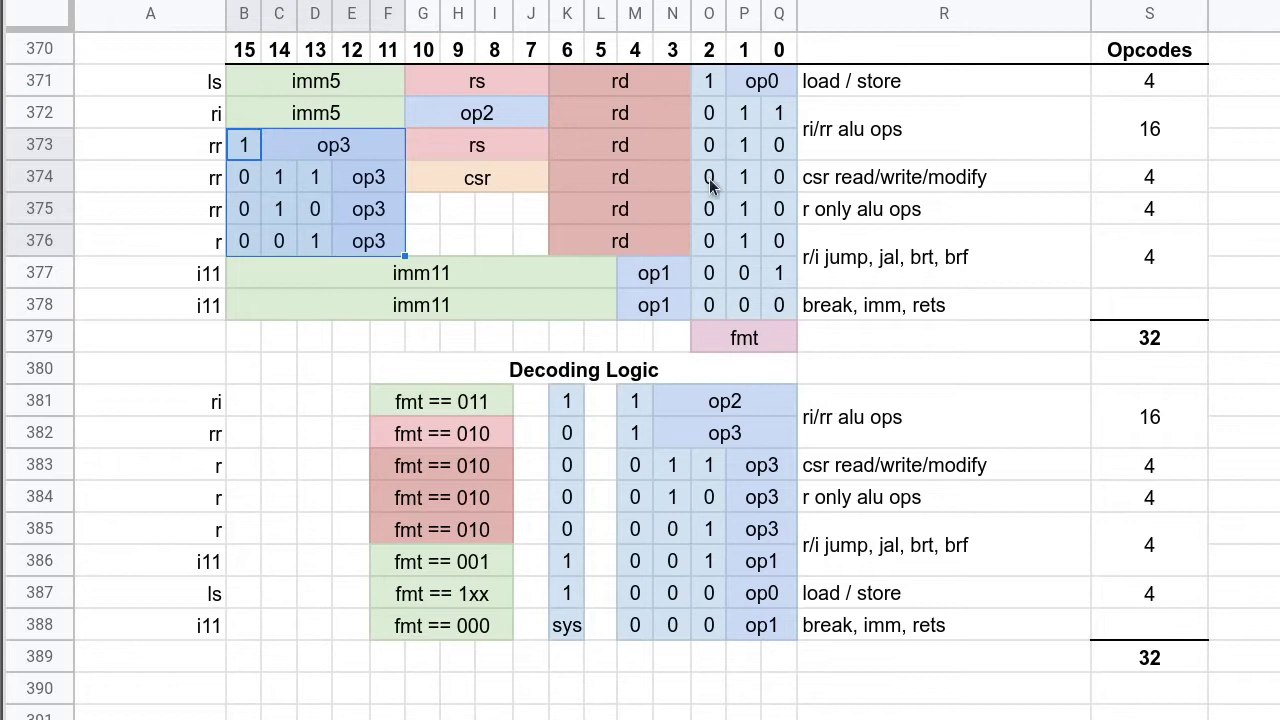
left_click(330, 87)
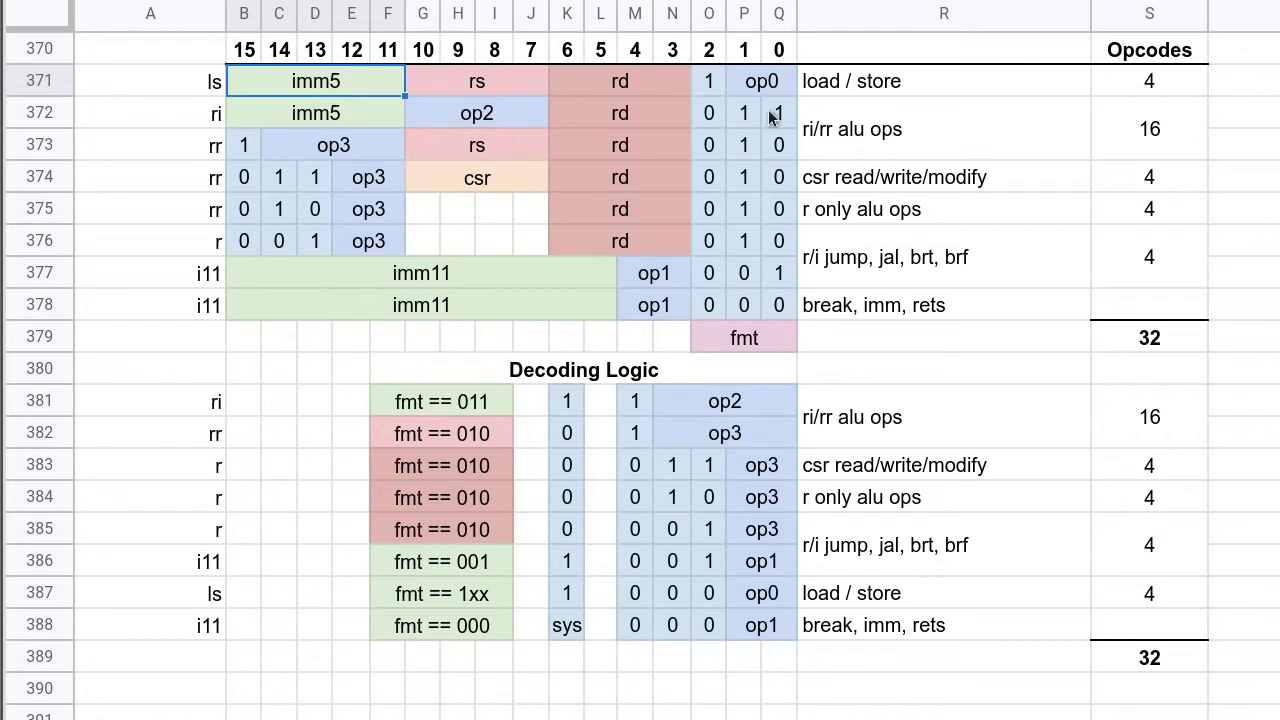
- Examine the Decoding Logic table, comparing the fmt conditions with the decoded opcode bits, especially in the fmt == 010 rows
left_click_drag(462, 633, 455, 402)
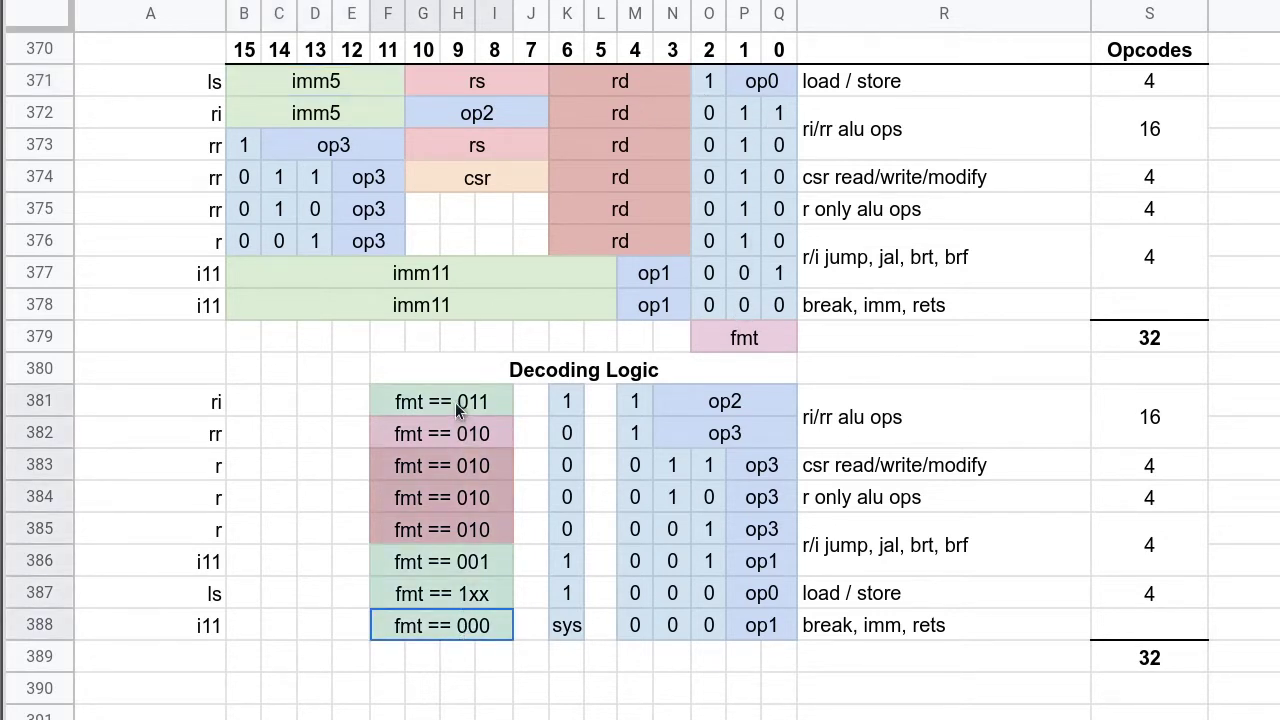
left_click(558, 372)
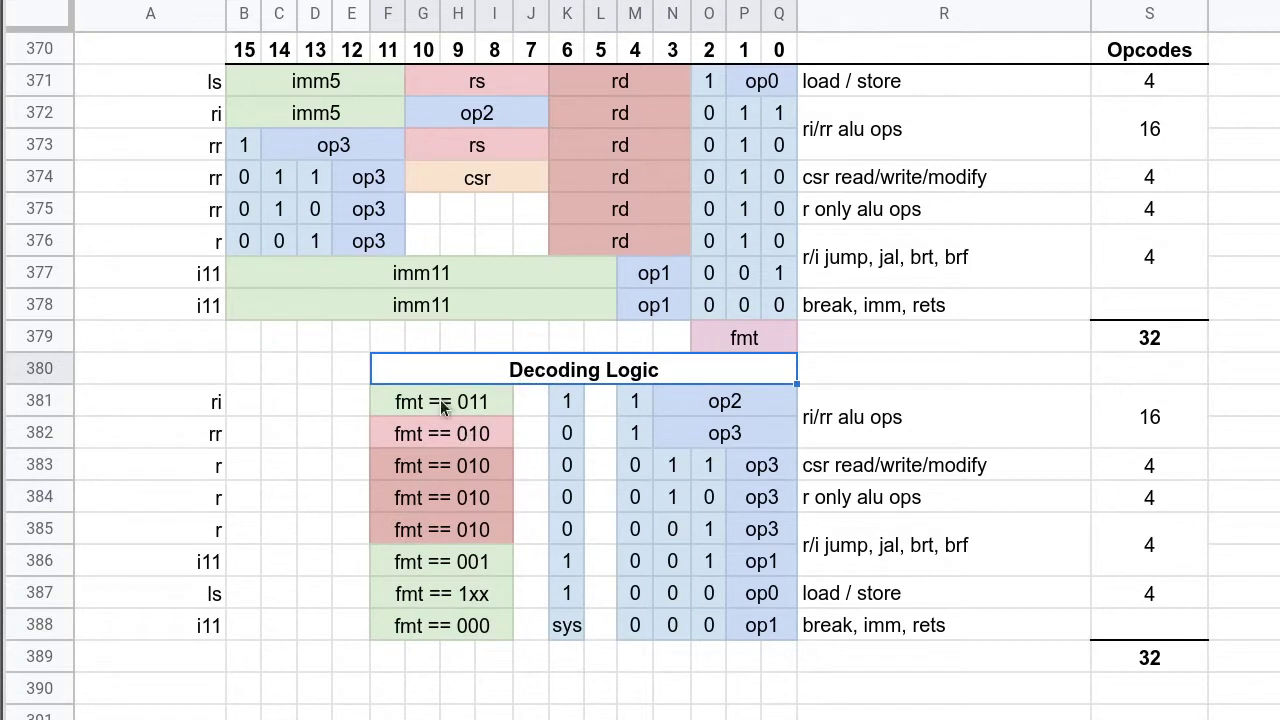
left_click_drag(470, 630, 446, 410)
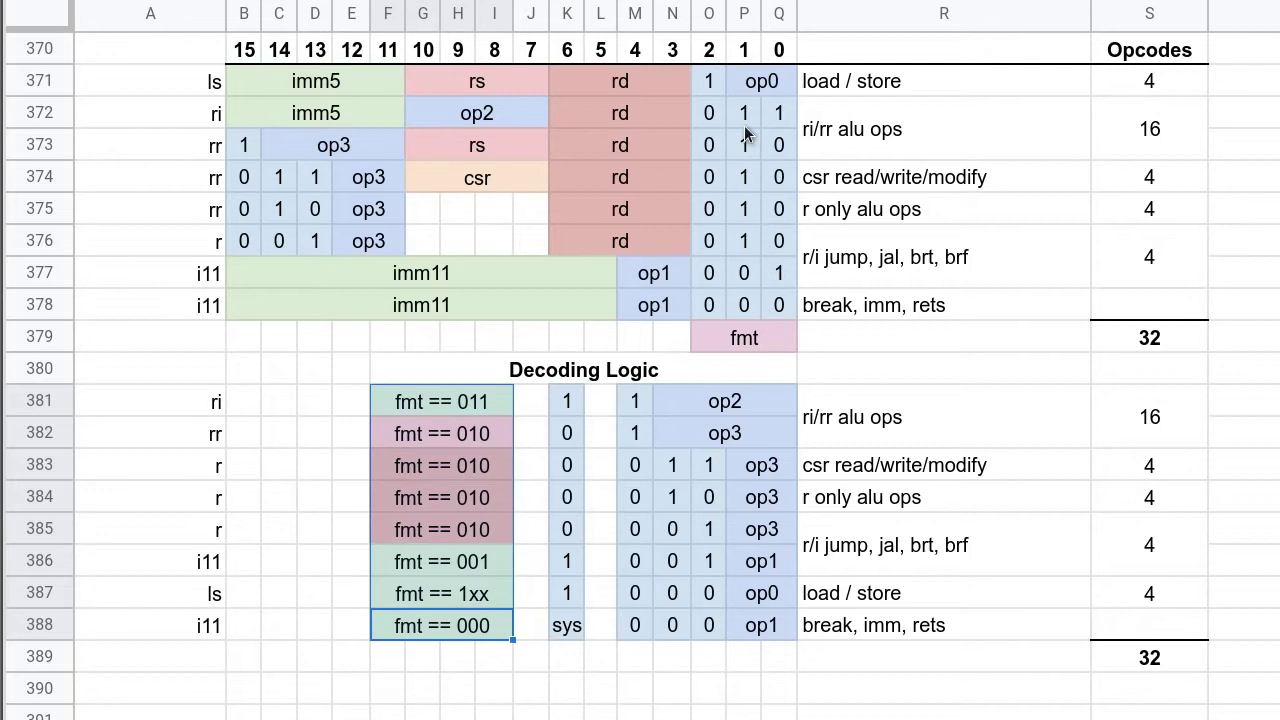
left_click_drag(634, 401, 775, 628)
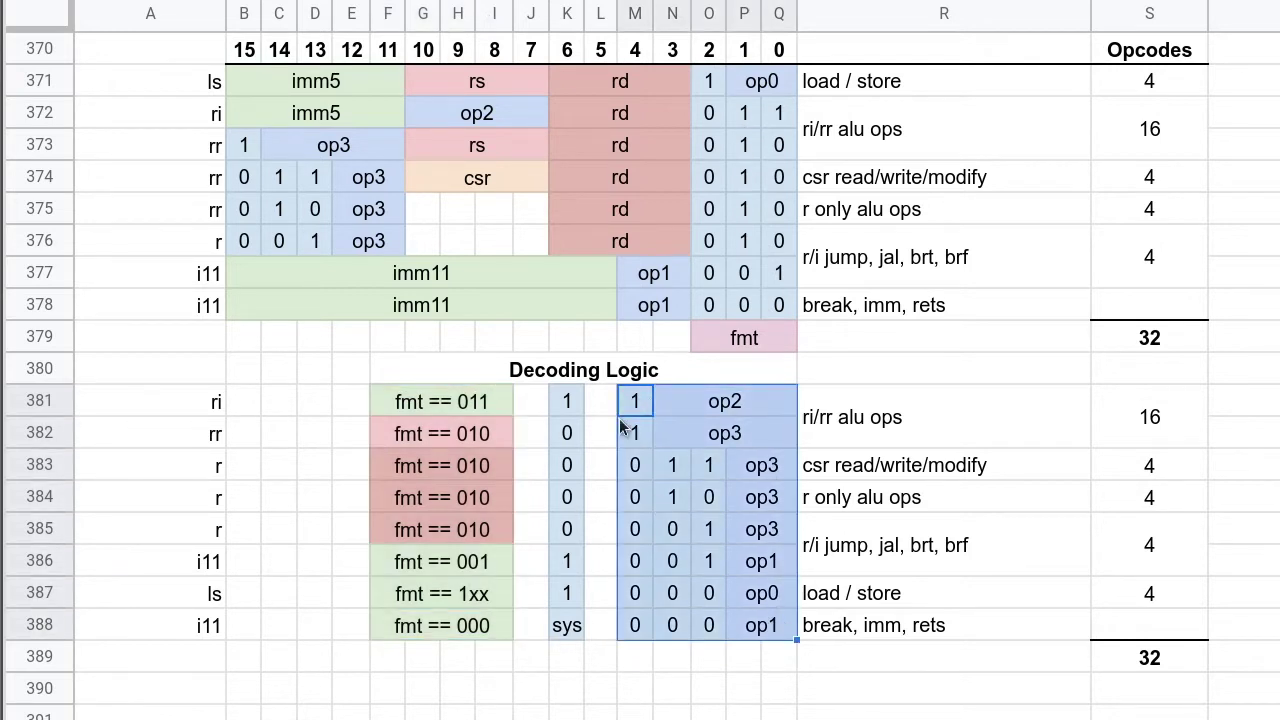
left_click_drag(438, 465, 797, 541)
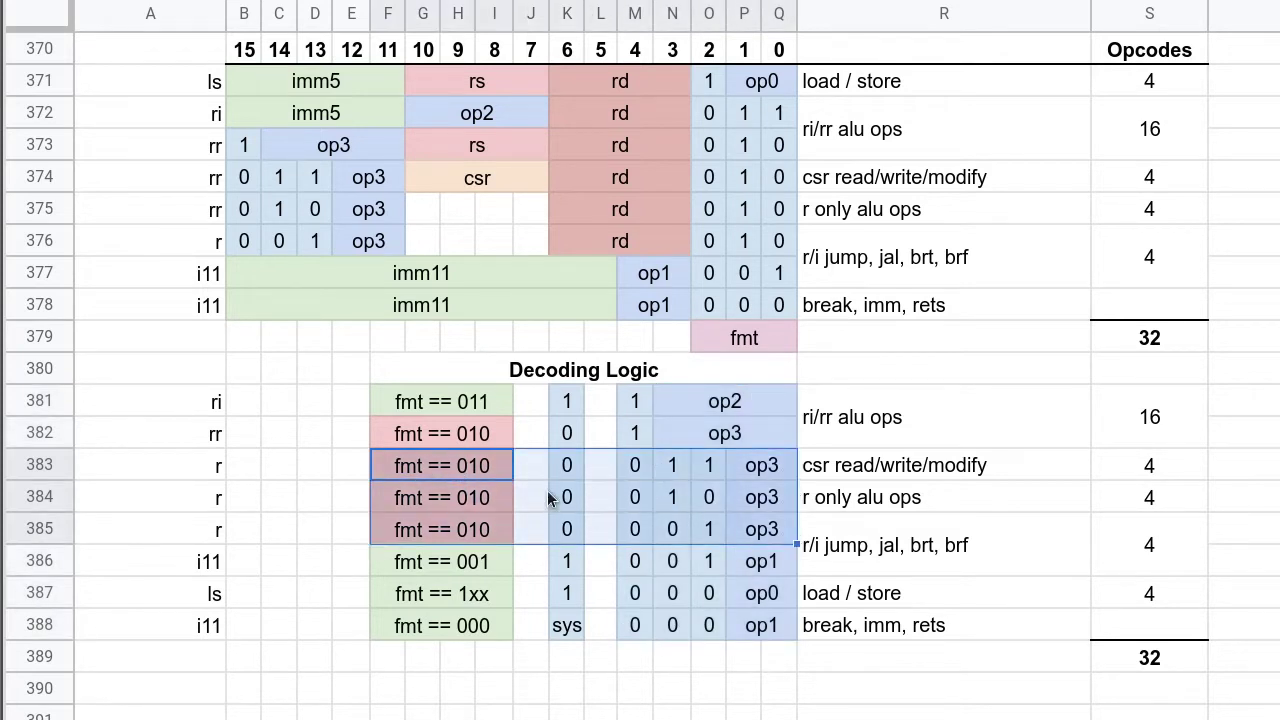
left_click_drag(470, 440, 739, 541)
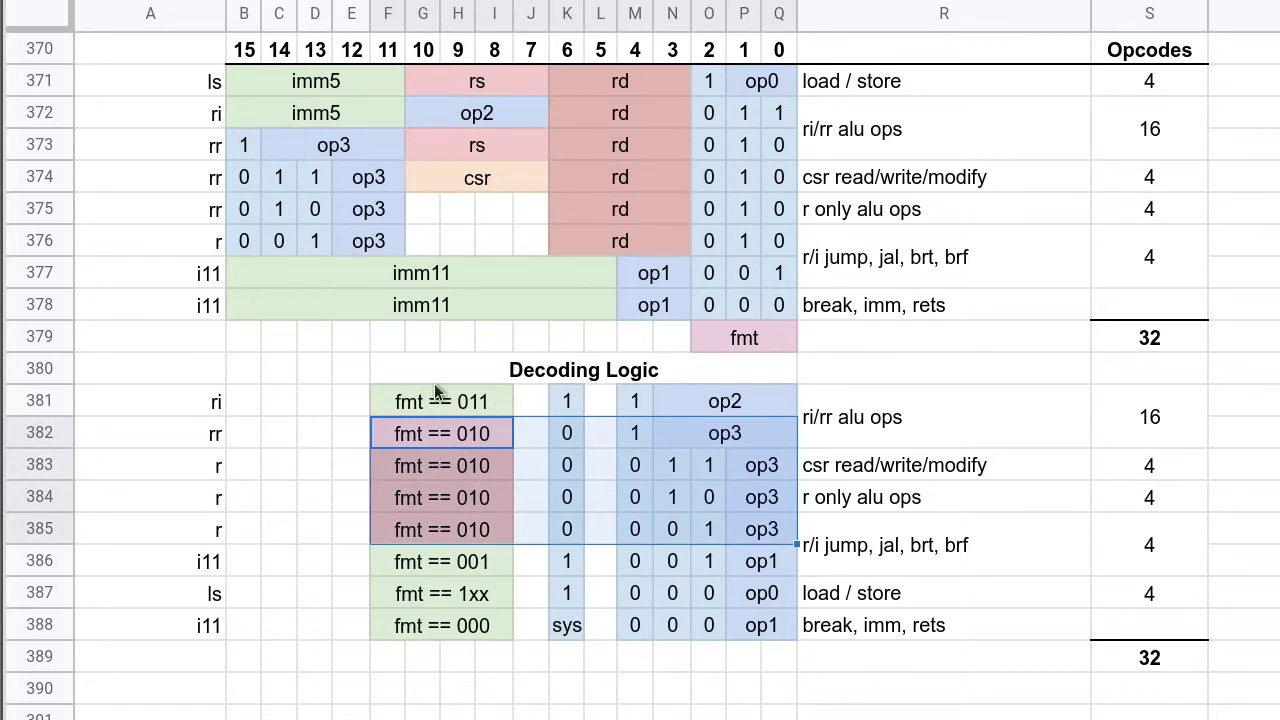
- Examine how the ri and rr alu rows map their op2 and op3 fields to opcode bits and set bit 6
left_click(474, 400)
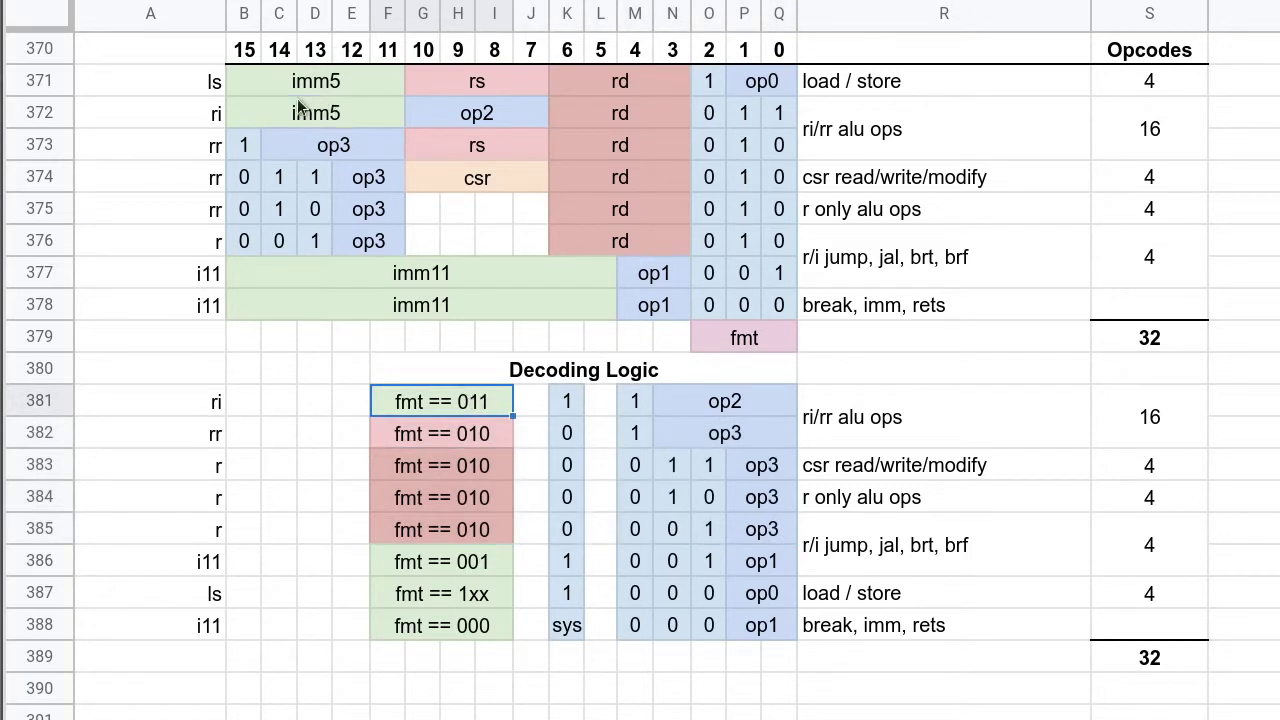
mouse_move(300, 108)
left_mouse_down()
mouse_move(451, 125)
mouse_move(782, 110)
left_mouse_up()
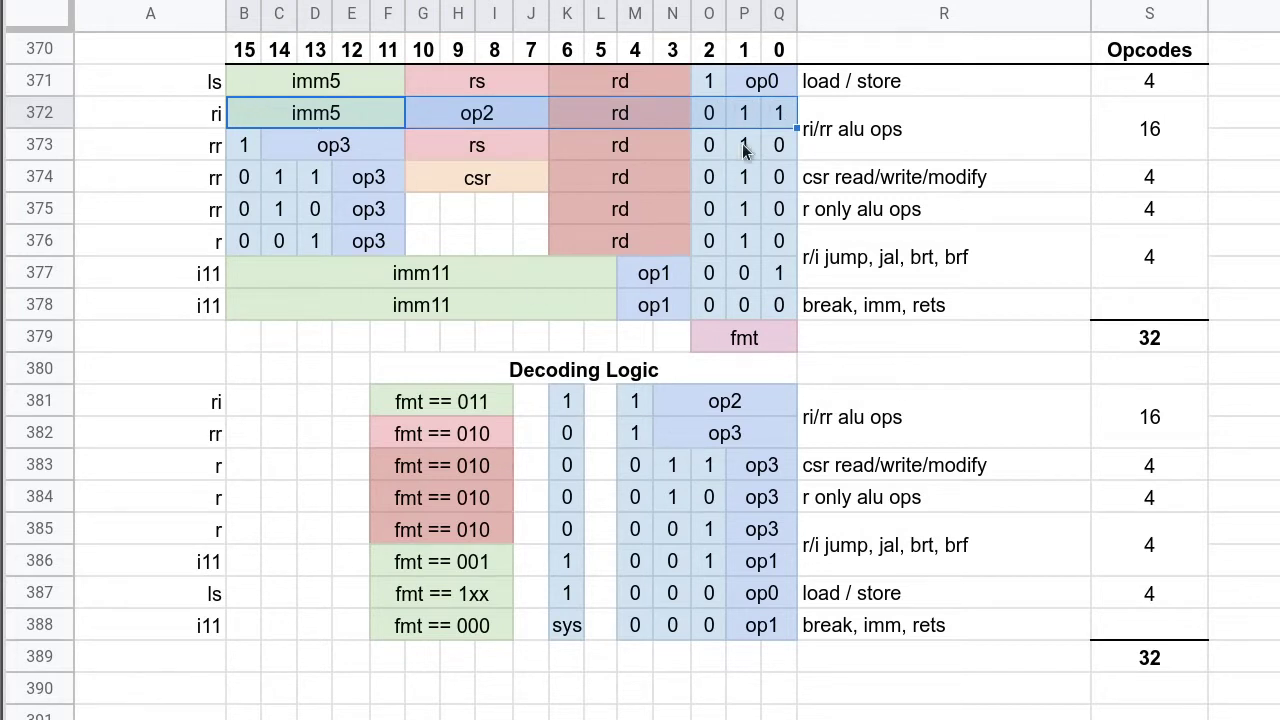
left_click(668, 440)
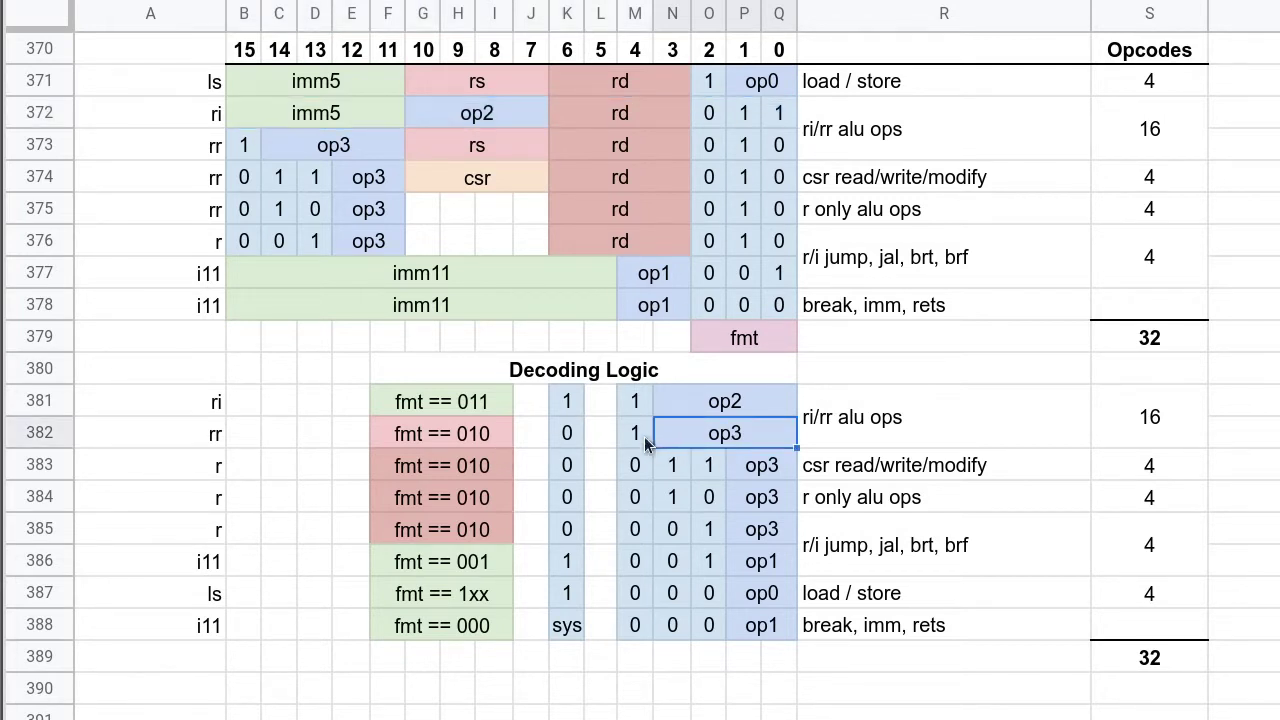
left_click_drag(640, 437, 792, 402)
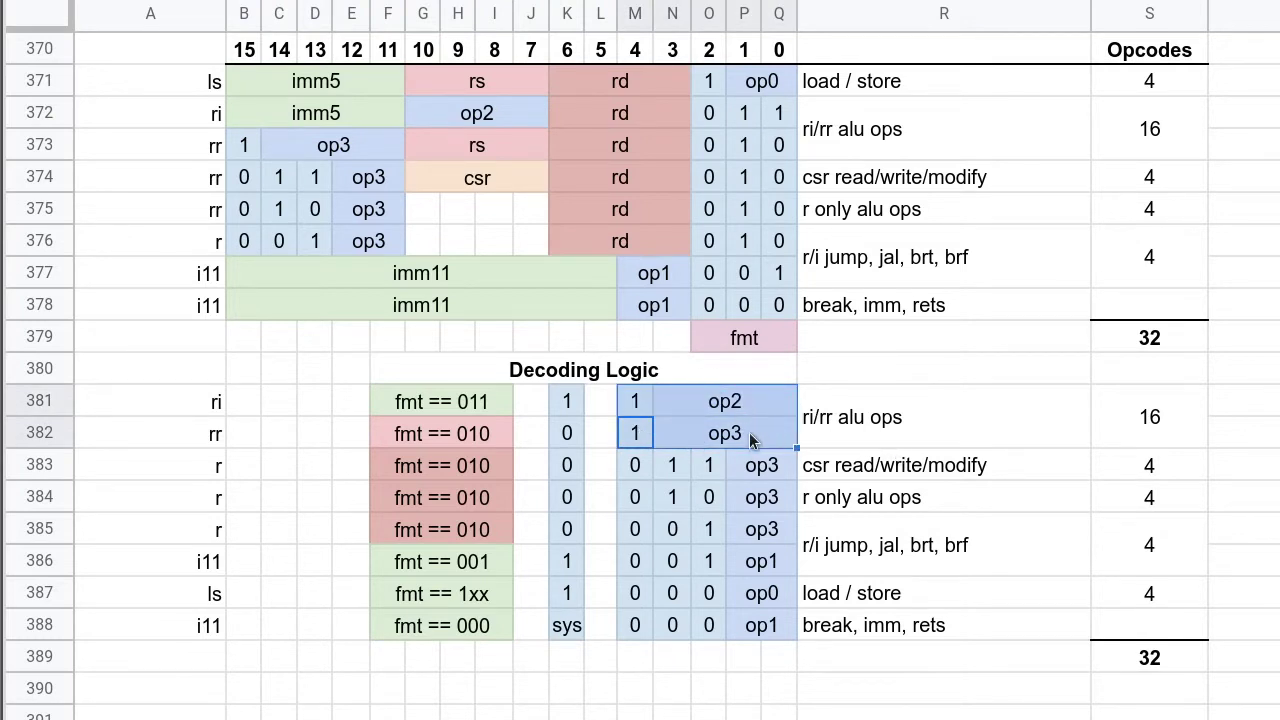
left_click(564, 404)
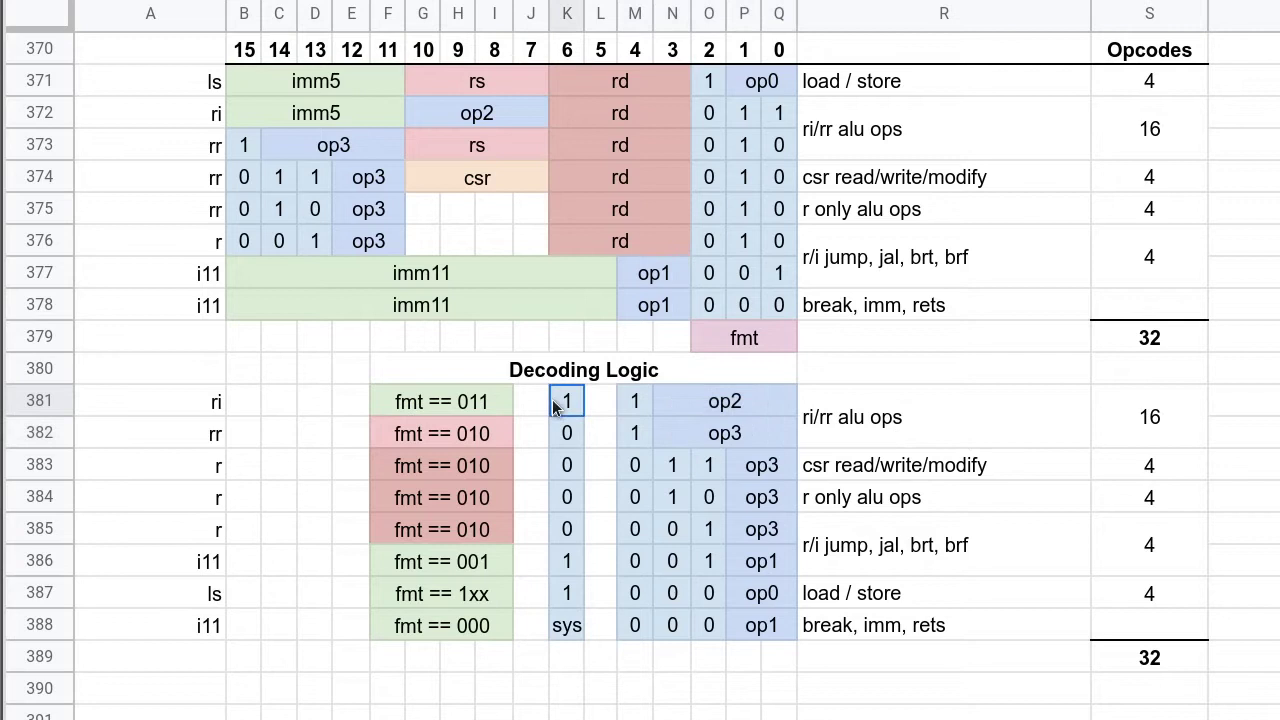
left_click(561, 446, "shift")
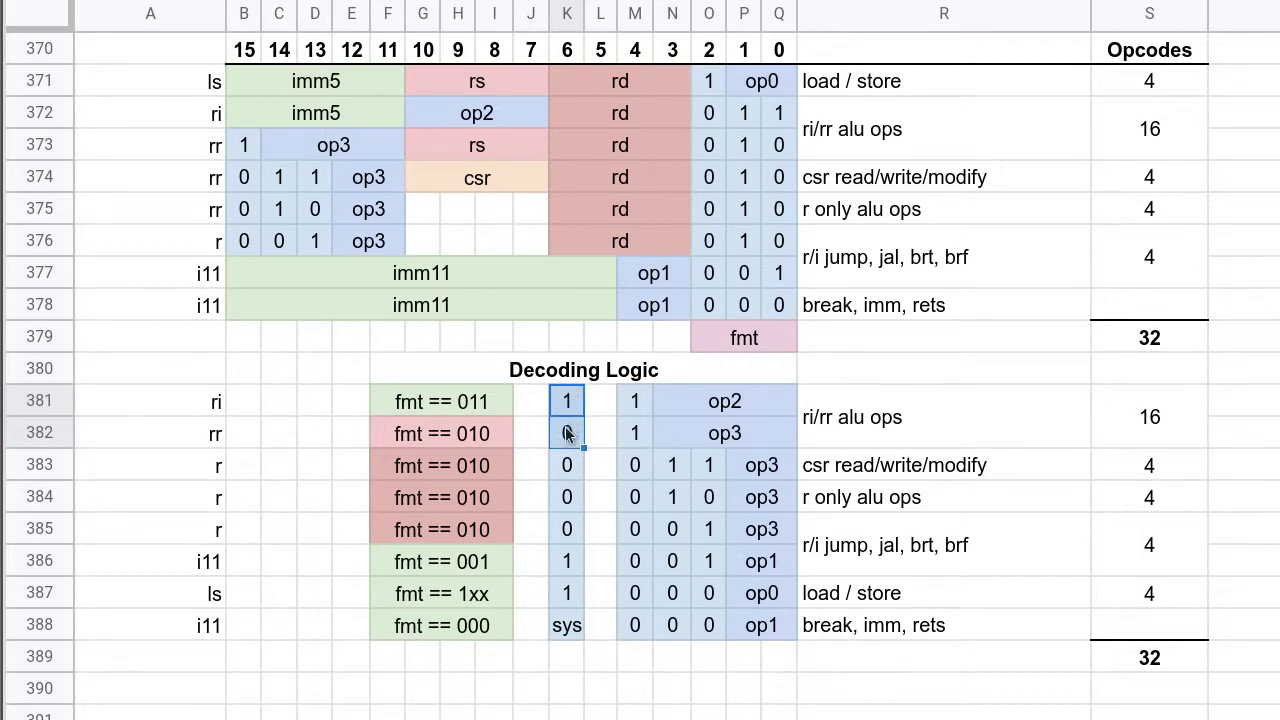
left_click(566, 431)
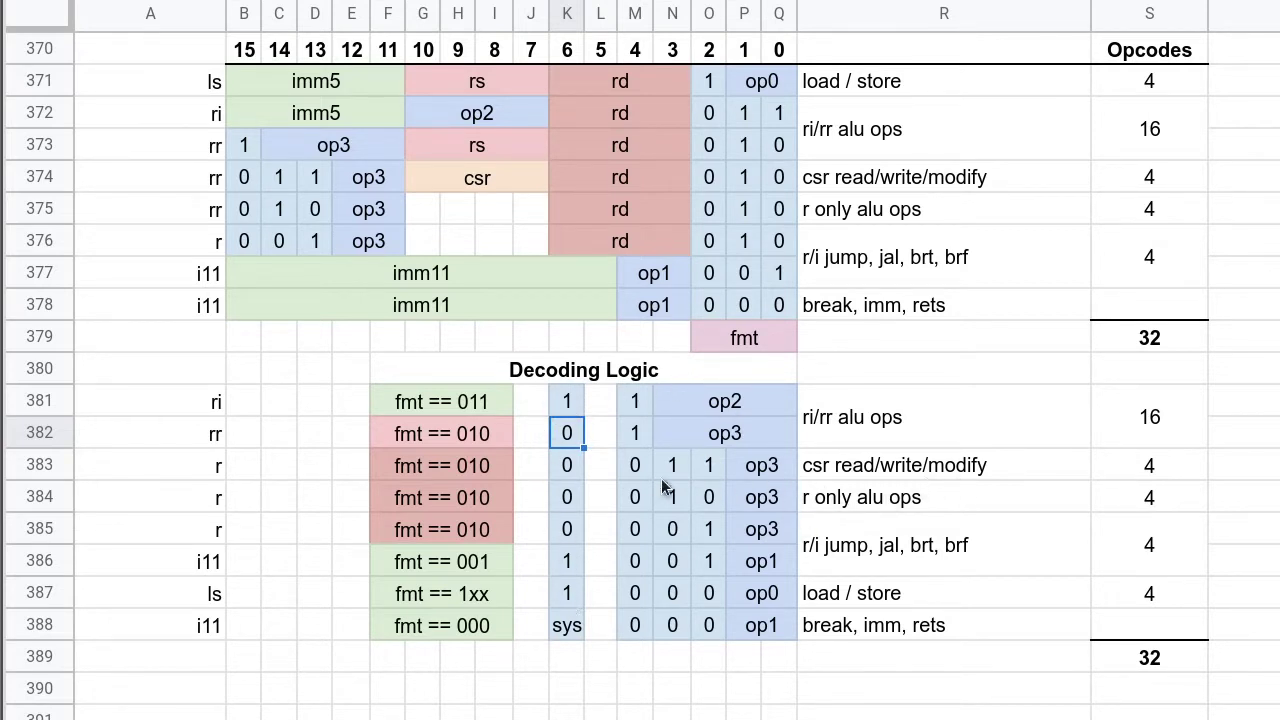
- Examine the load/store and break decoding rows, the whole decoded opcode block and the sys flag in the fmt == 000 row
left_click(428, 597)
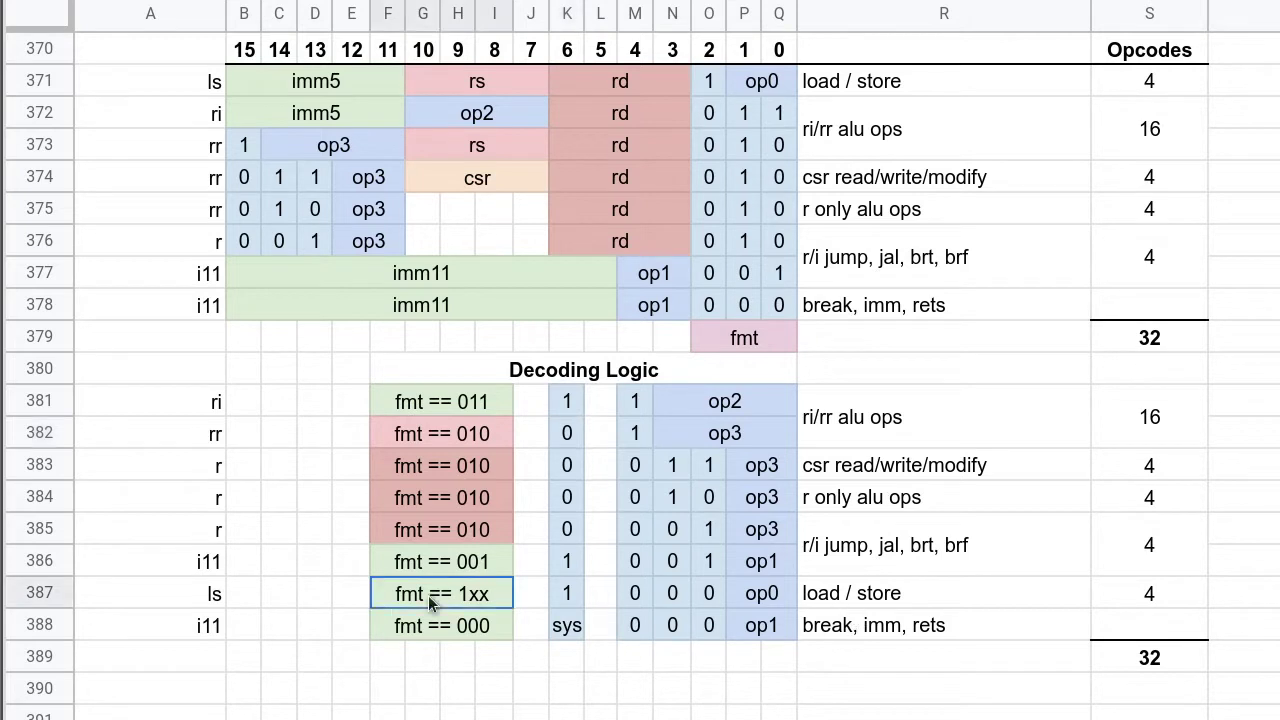
left_click(830, 607, "shift")
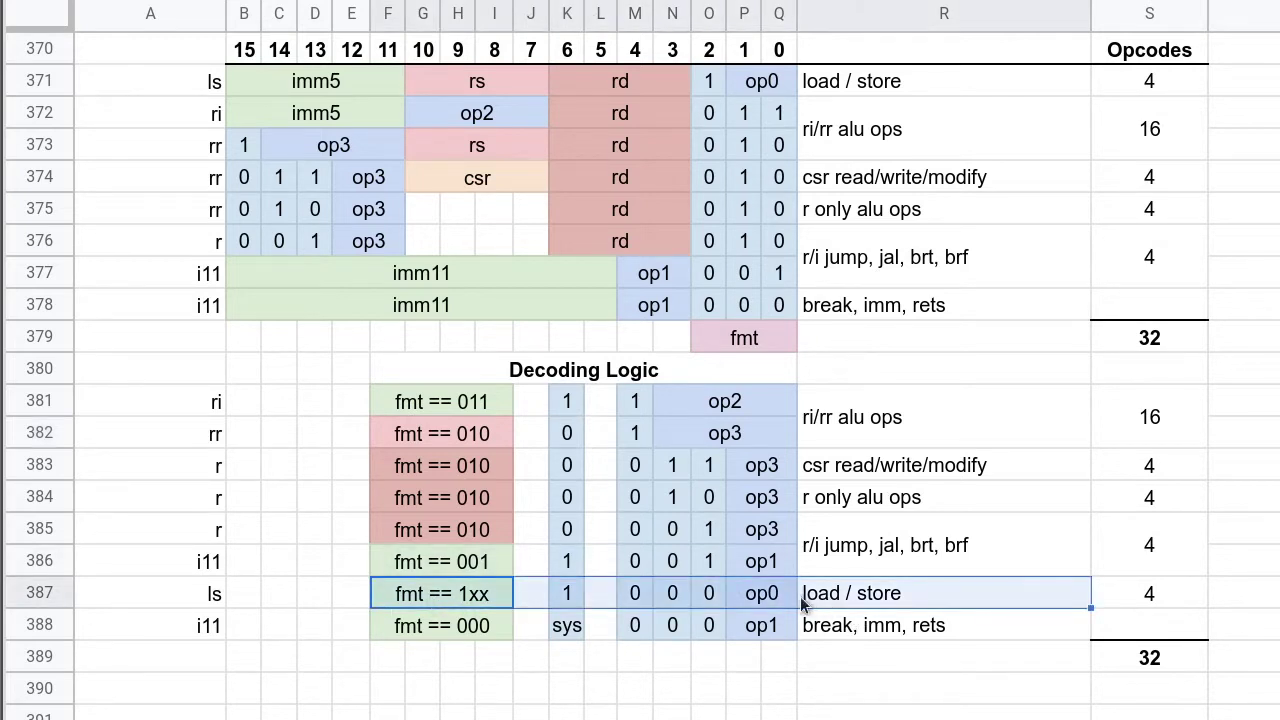
left_click(713, 596)
left_click_drag(645, 605, 786, 594)
left_click(634, 624)
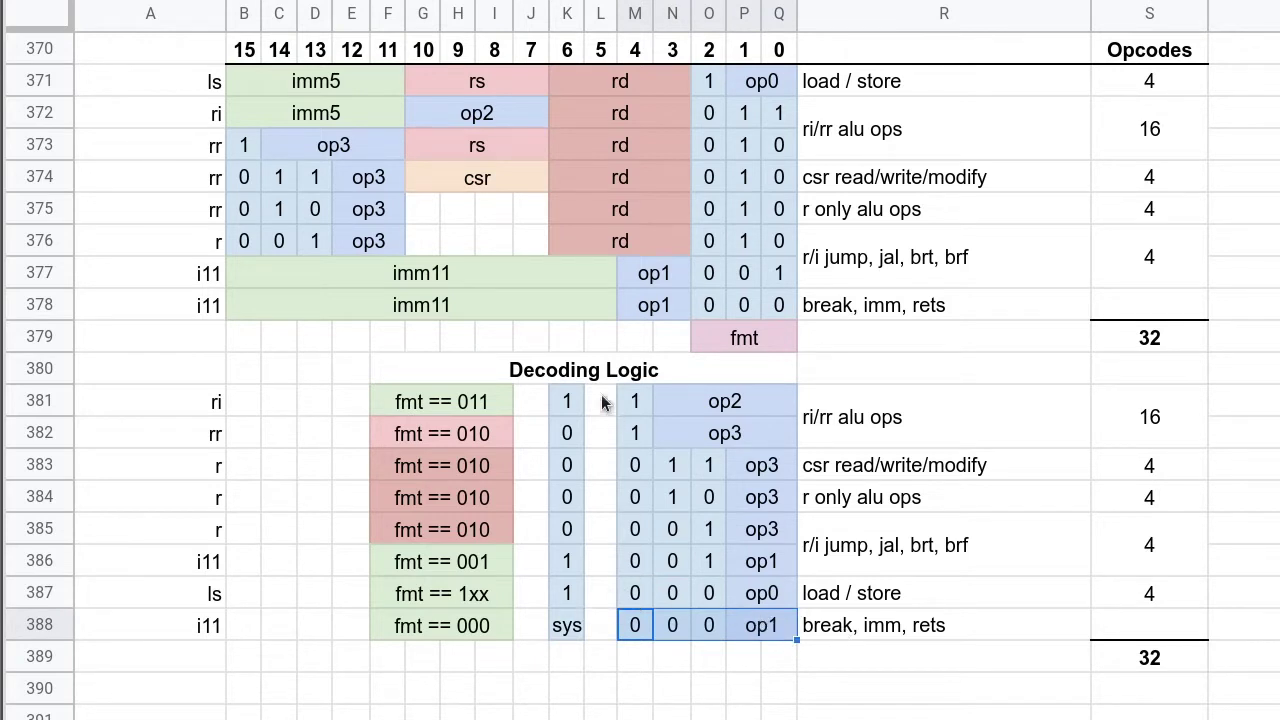
left_click(646, 402)
left_click_drag(648, 400, 736, 610)
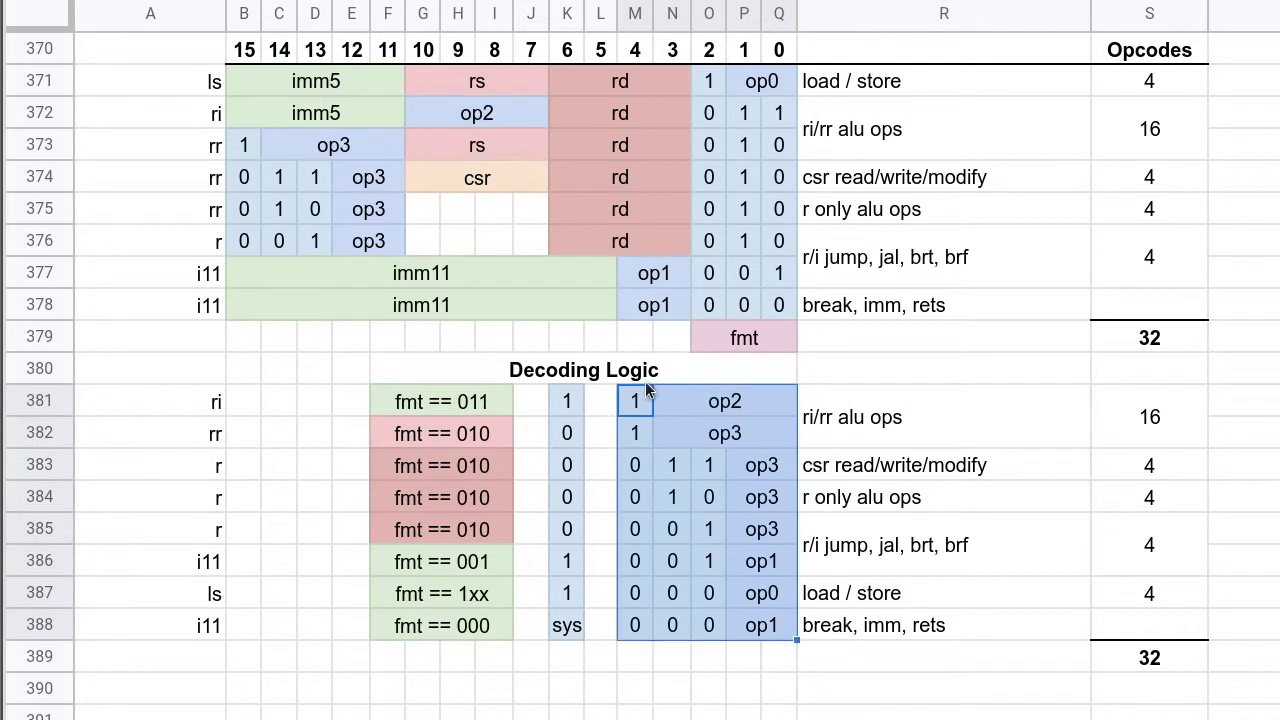
left_click(576, 627)
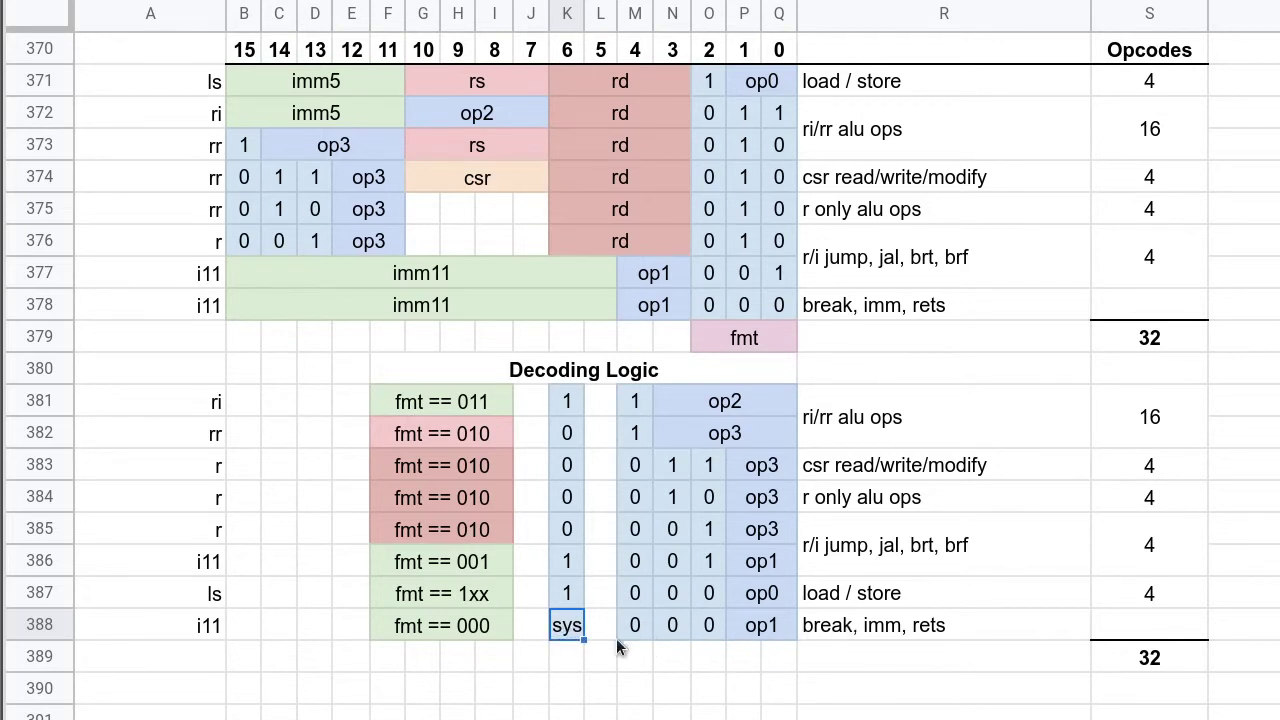
- Add ", halt" to the break, imm, rets description in row 388 of the Decoding Logic table
left_click(827, 630)
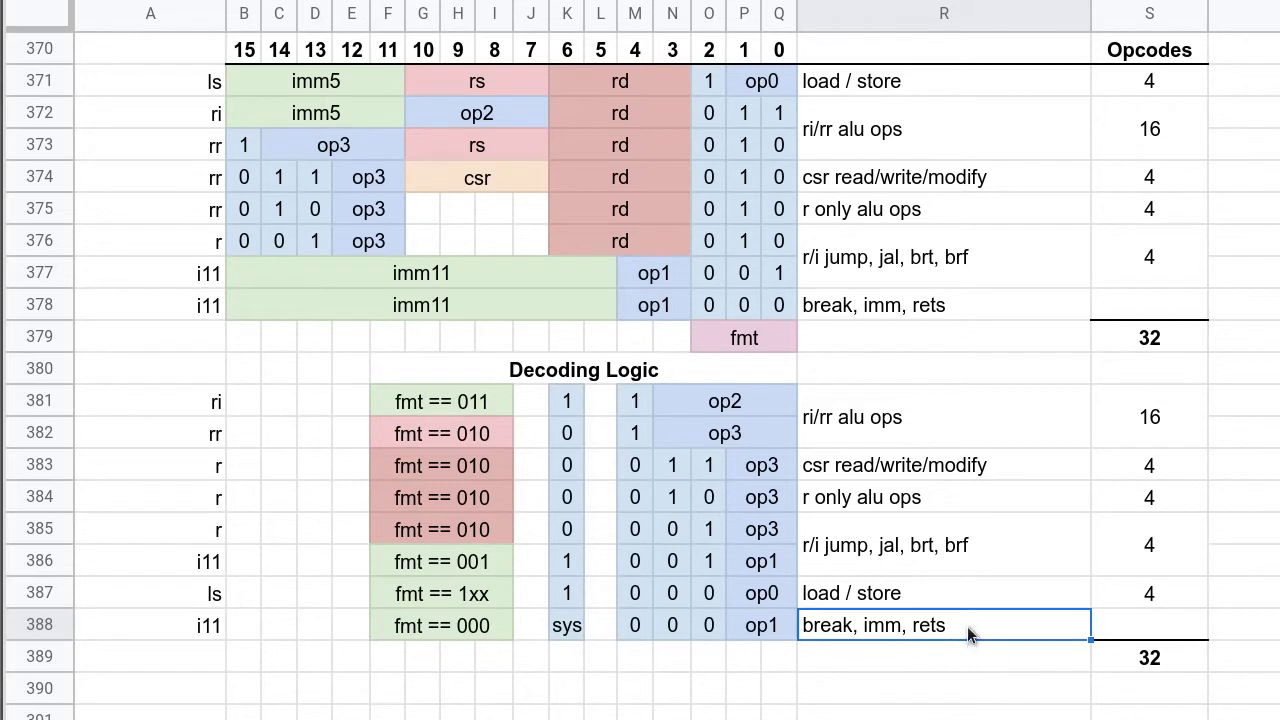
key("F2")
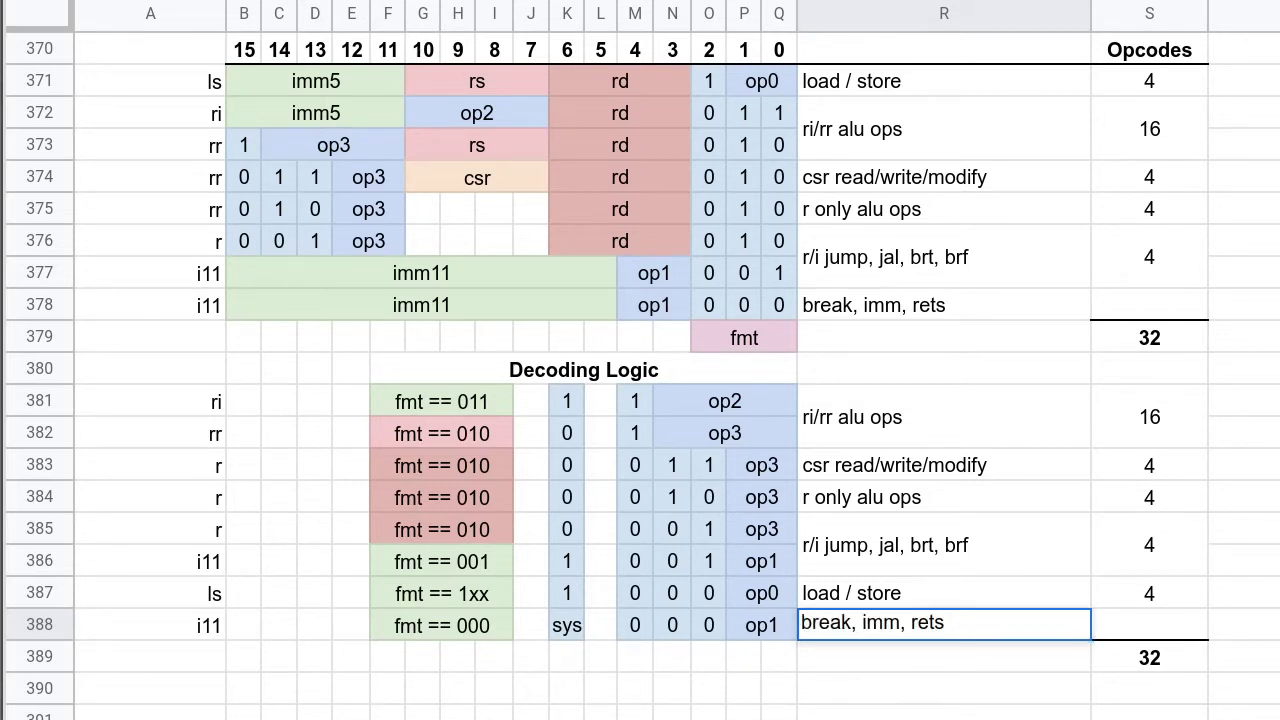
type(", halt")
key("Return")
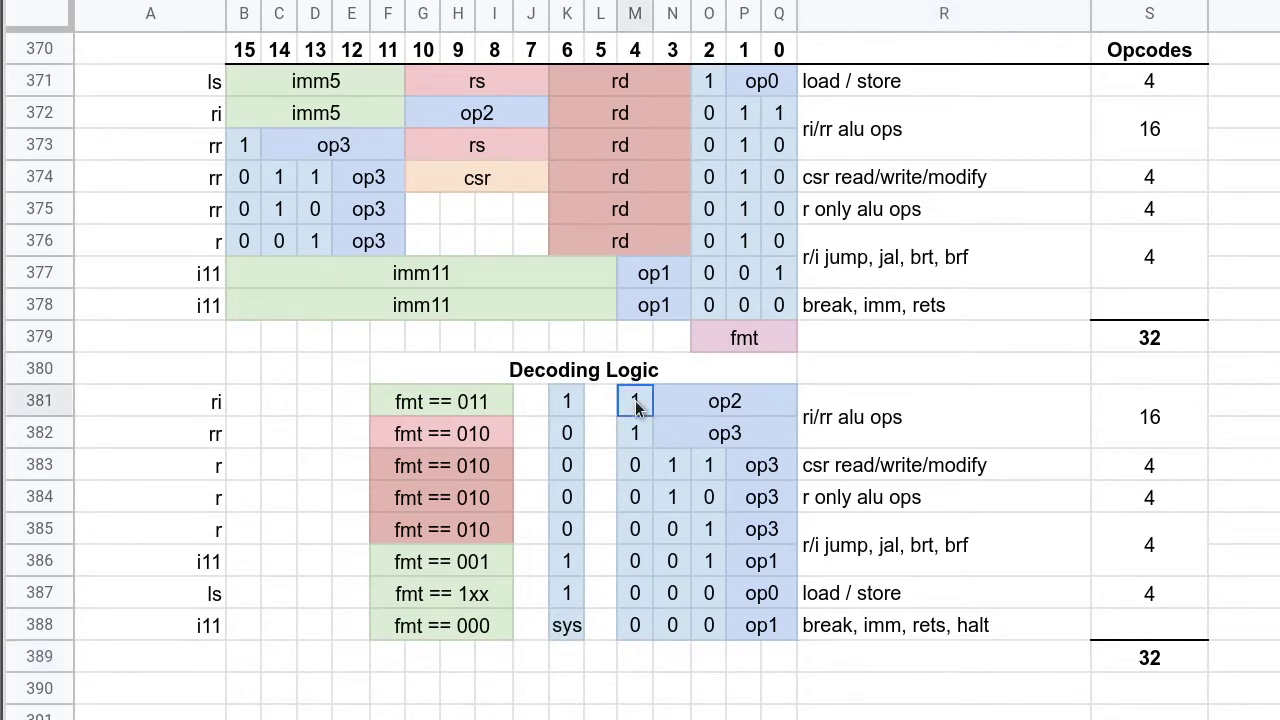
left_click_drag(634, 401, 604, 617)
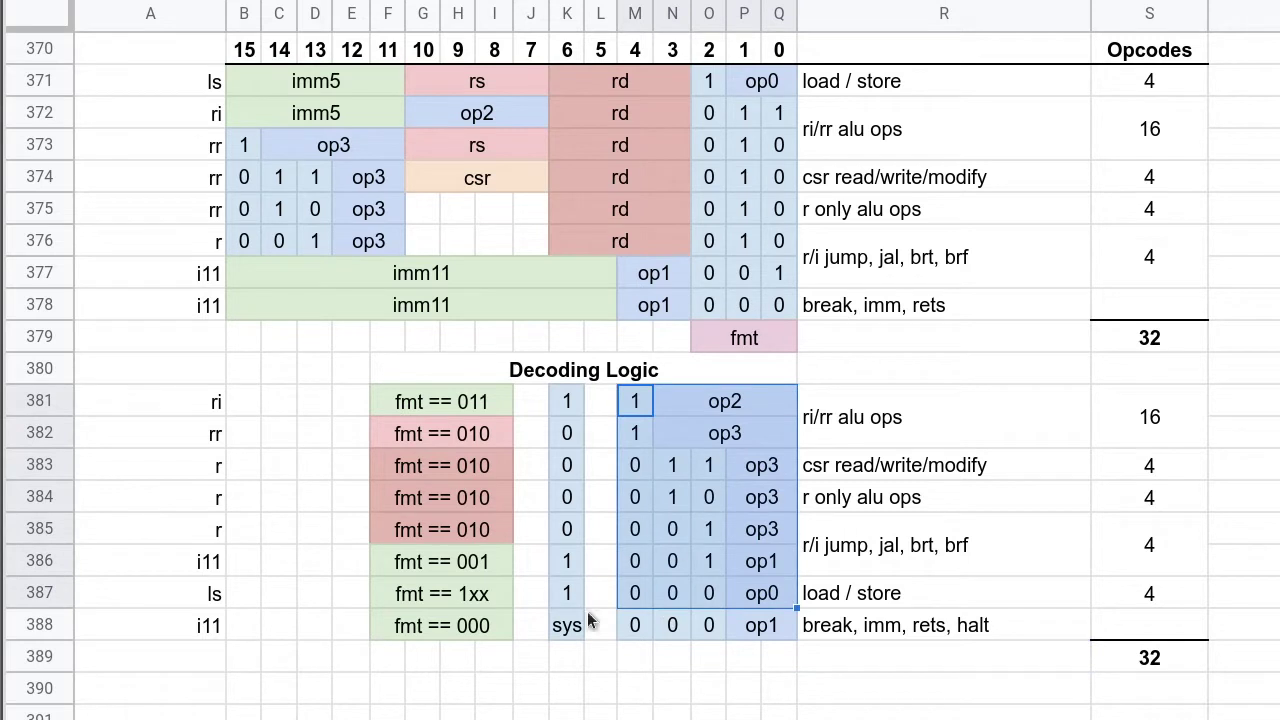
left_click(829, 627)
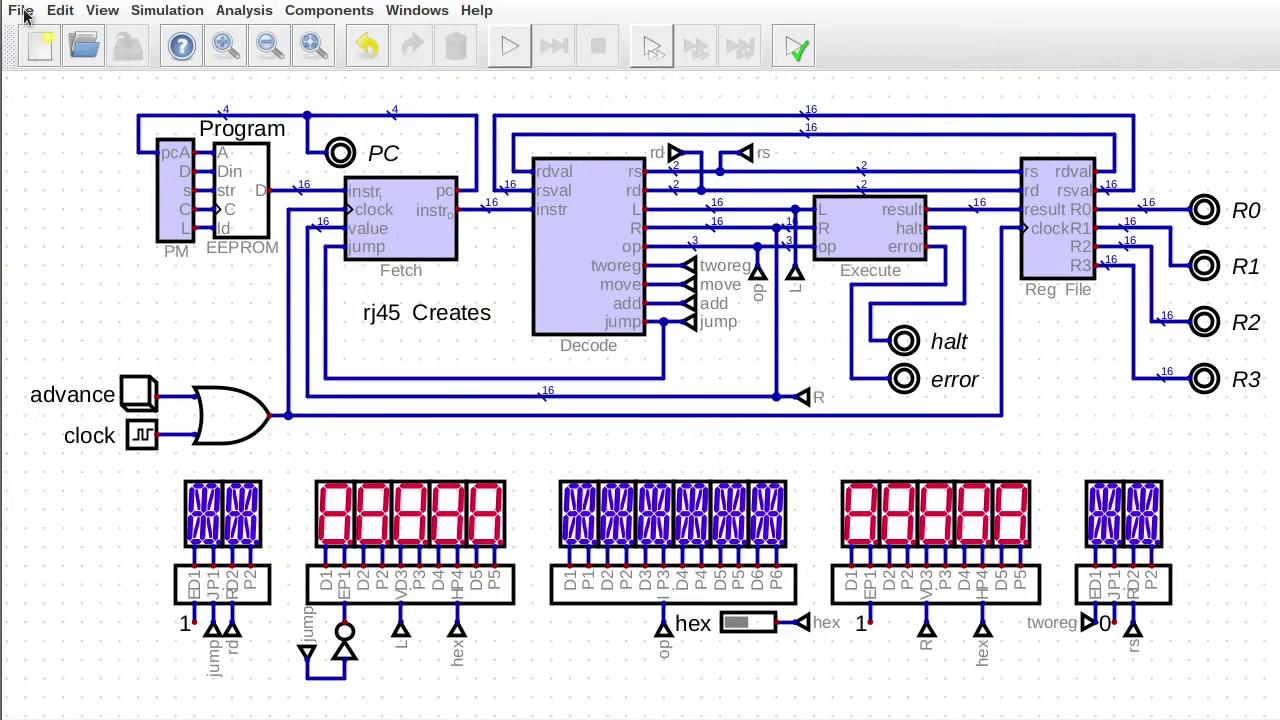
- In Digital, create a new circuit, enlarge its window and save it as instdecoder.dig
left_click(20, 11)
left_click(35, 35)
double_click(670, 22)
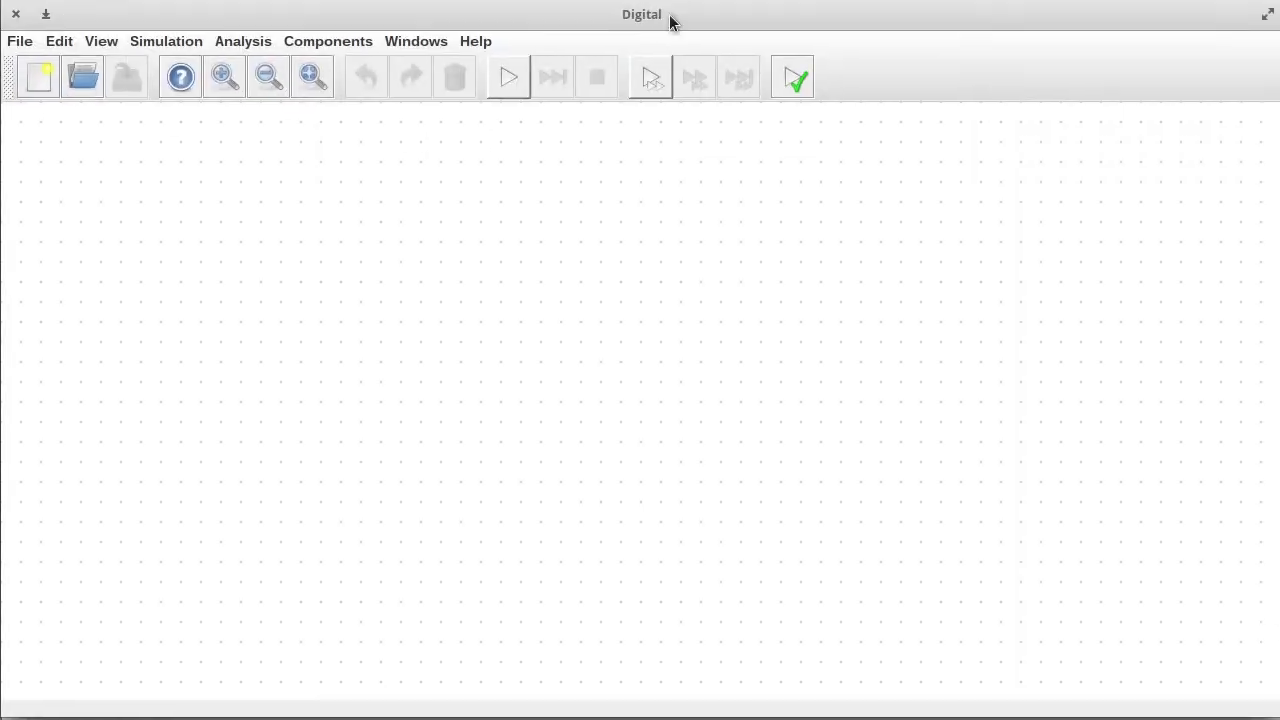
left_click(20, 41)
left_click(80, 300)
- Place an input component near the upper-left of the empty circuit and label it fmt
left_click(306, 41)
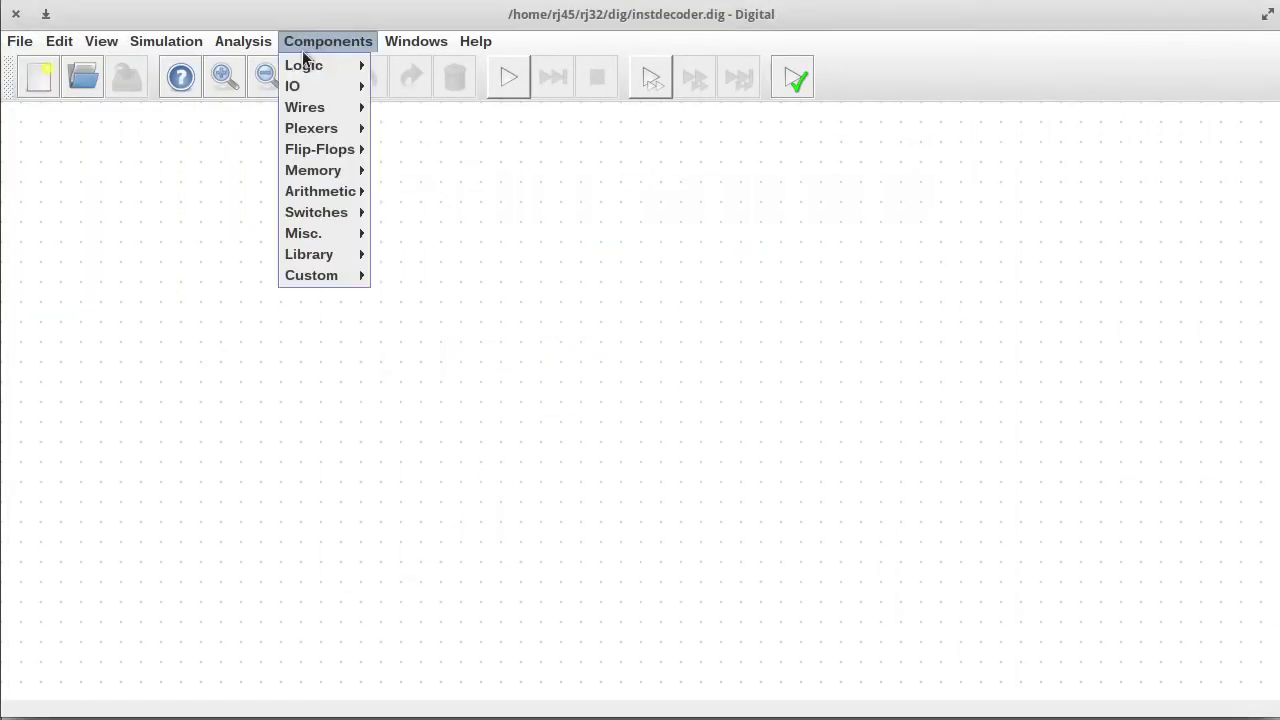
mouse_move(292, 86)
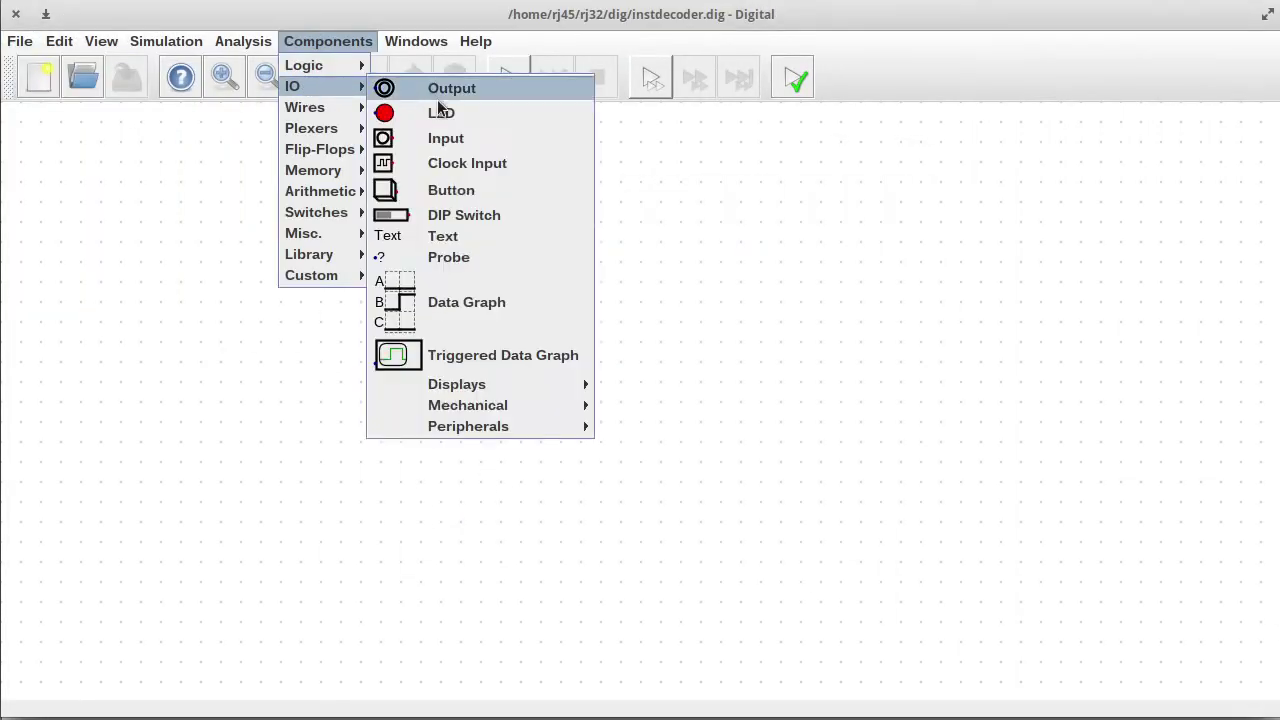
left_click(440, 140)
left_click(190, 245)
right_click(188, 243)
left_click(180, 195)
type("fmt")
key("Return")
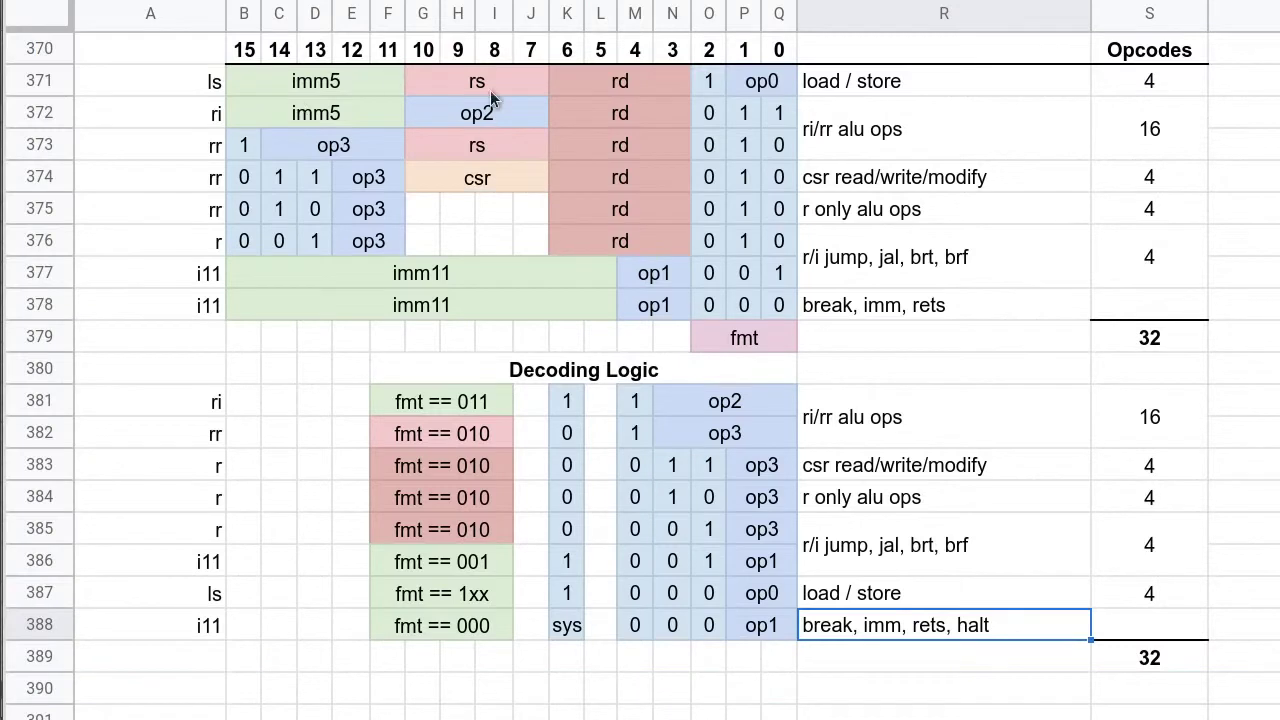
- In the Google Sheets format table, copy the op3 field to row 379 and extend it across bits 15 to 11
left_click(750, 82)
left_click(653, 273)
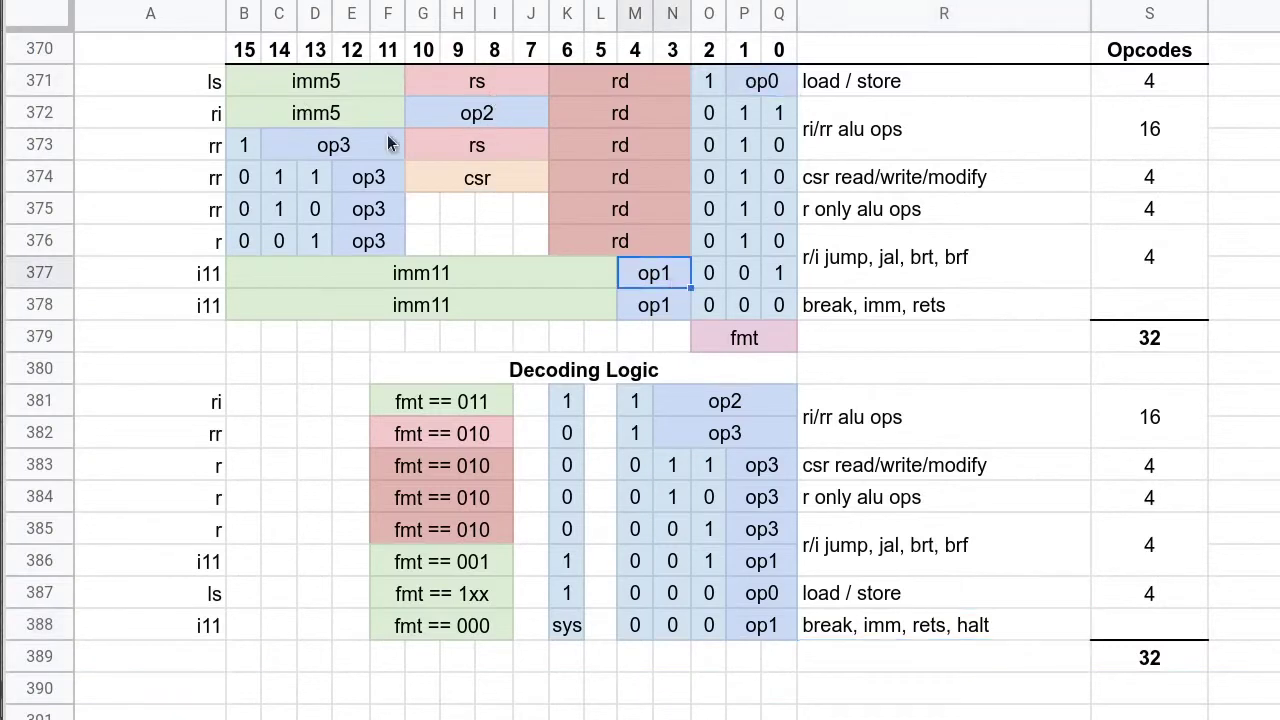
left_click(477, 113)
left_click(370, 182)
left_click(320, 150)
key("ctrl+c")
left_click(247, 340)
key("ctrl+v")
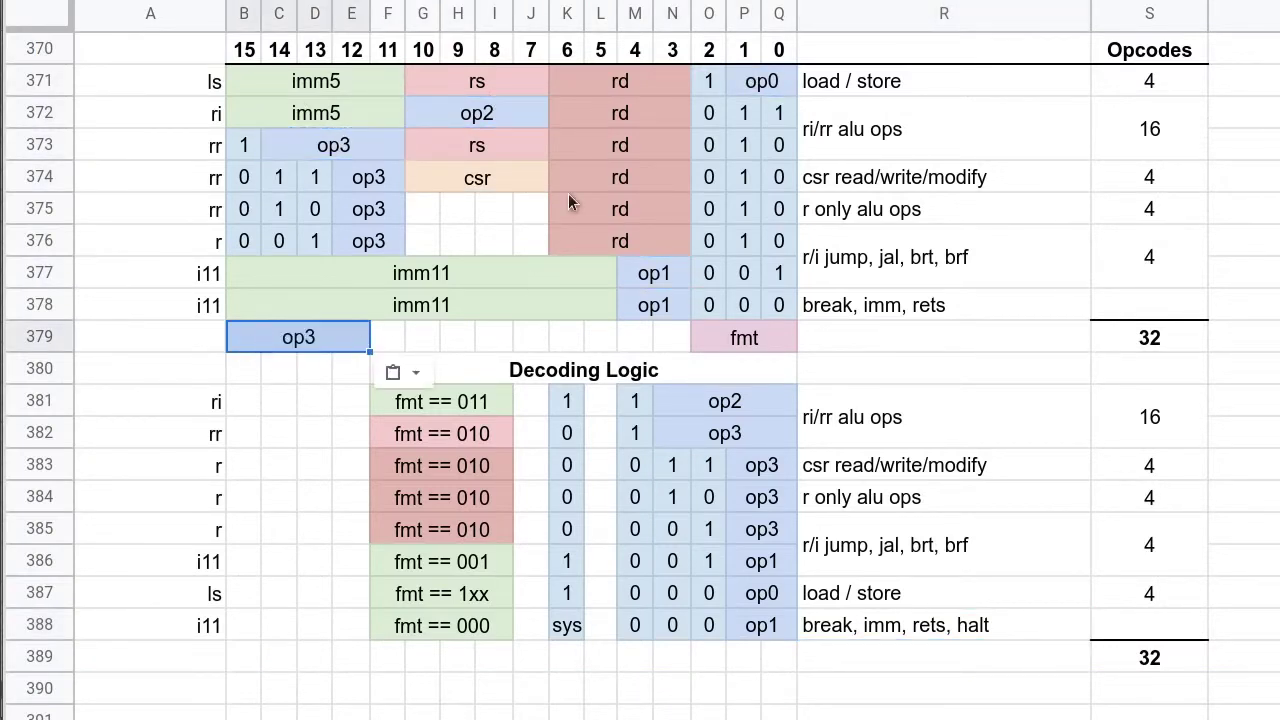
left_click_drag(346, 338, 392, 338)
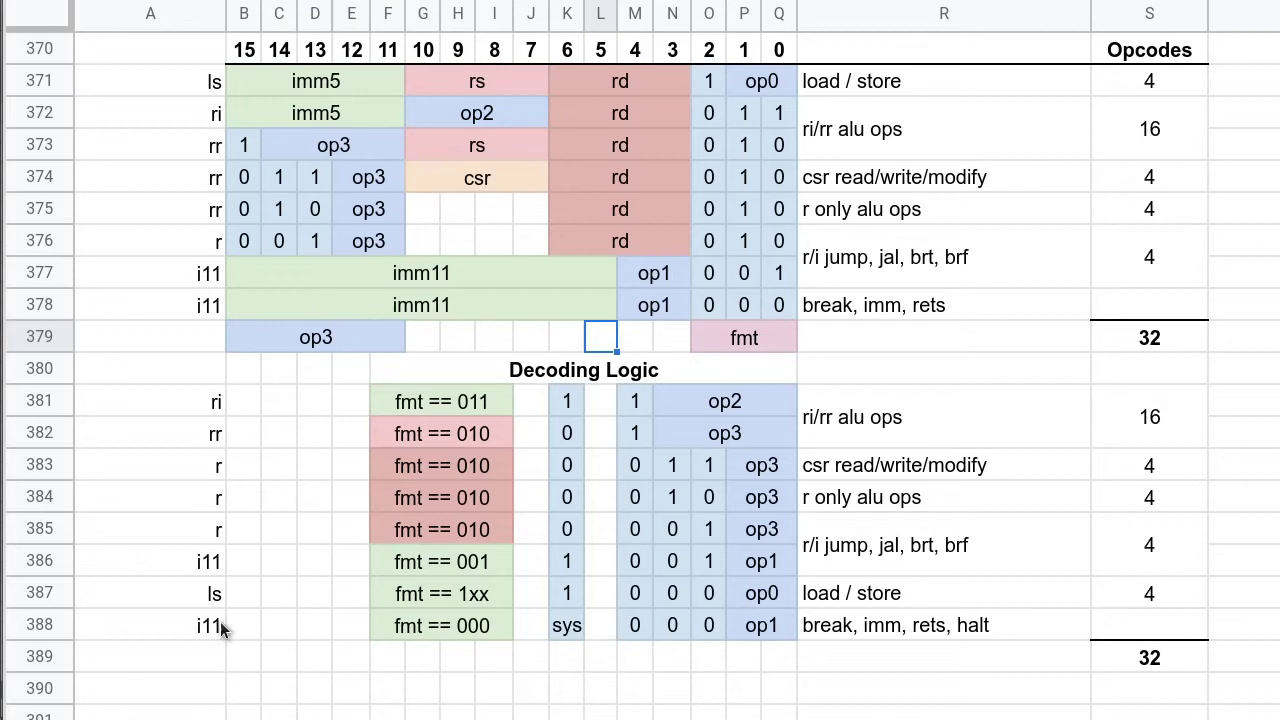
left_click(345, 688)
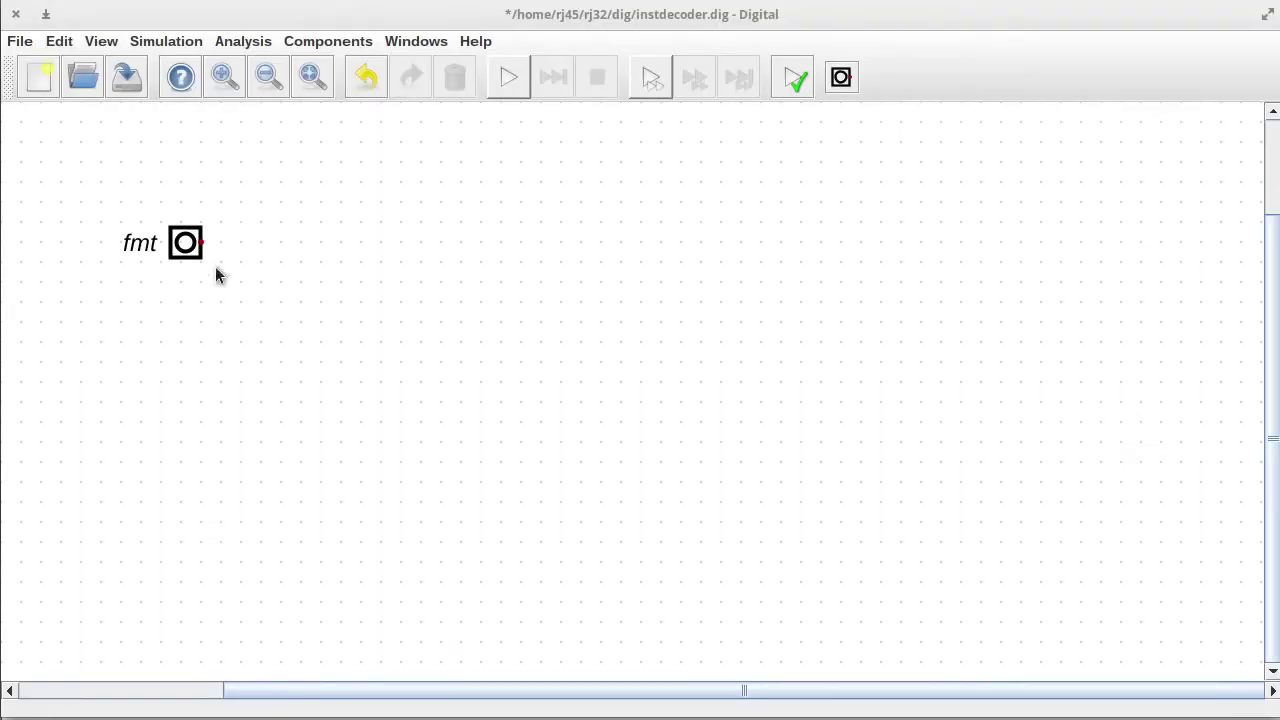
- In Digital, place another input below the fmt input and label it op1
left_click(841, 77)
left_click(186, 327)
right_click(184, 328)
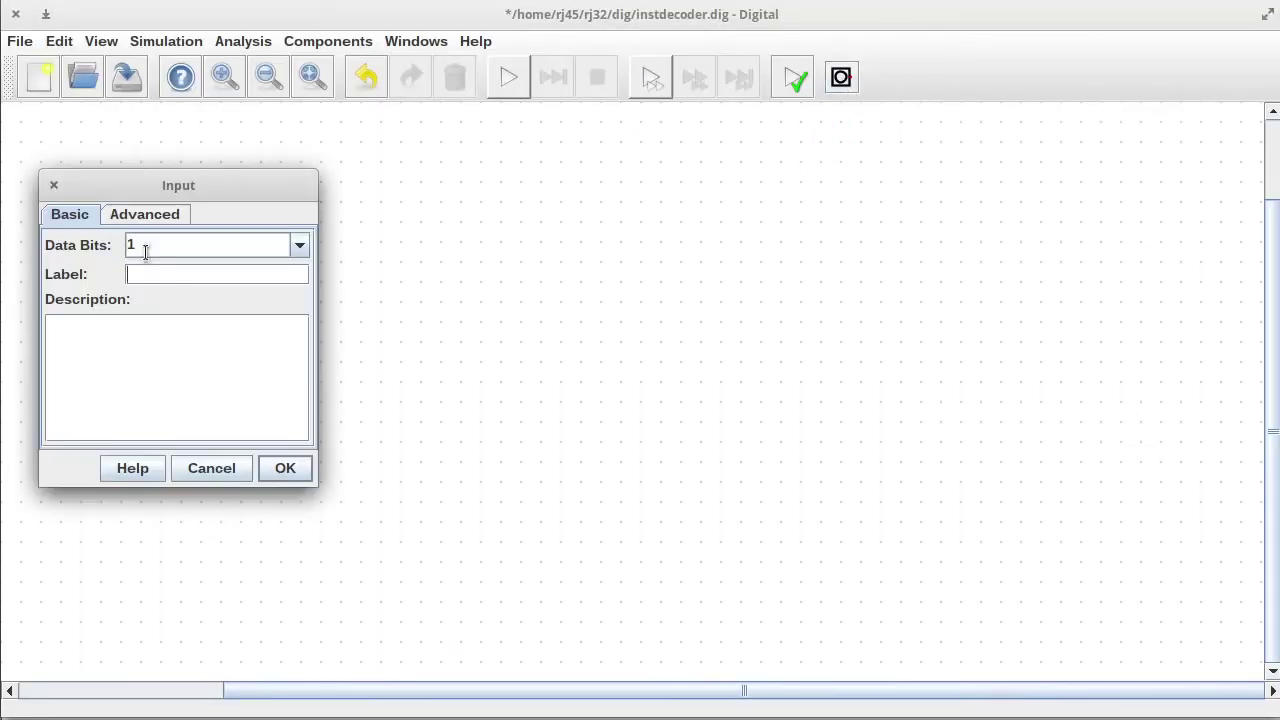
type("op1")
left_click(285, 467)
- Duplicate the op1 input twice in a column below it, configuring the copies as op2 and op3
left_click(189, 331)
key("ctrl+d")
left_click(212, 408)
left_click(190, 405)
key("ctrl+d")
left_click(196, 492)
right_click(183, 483)
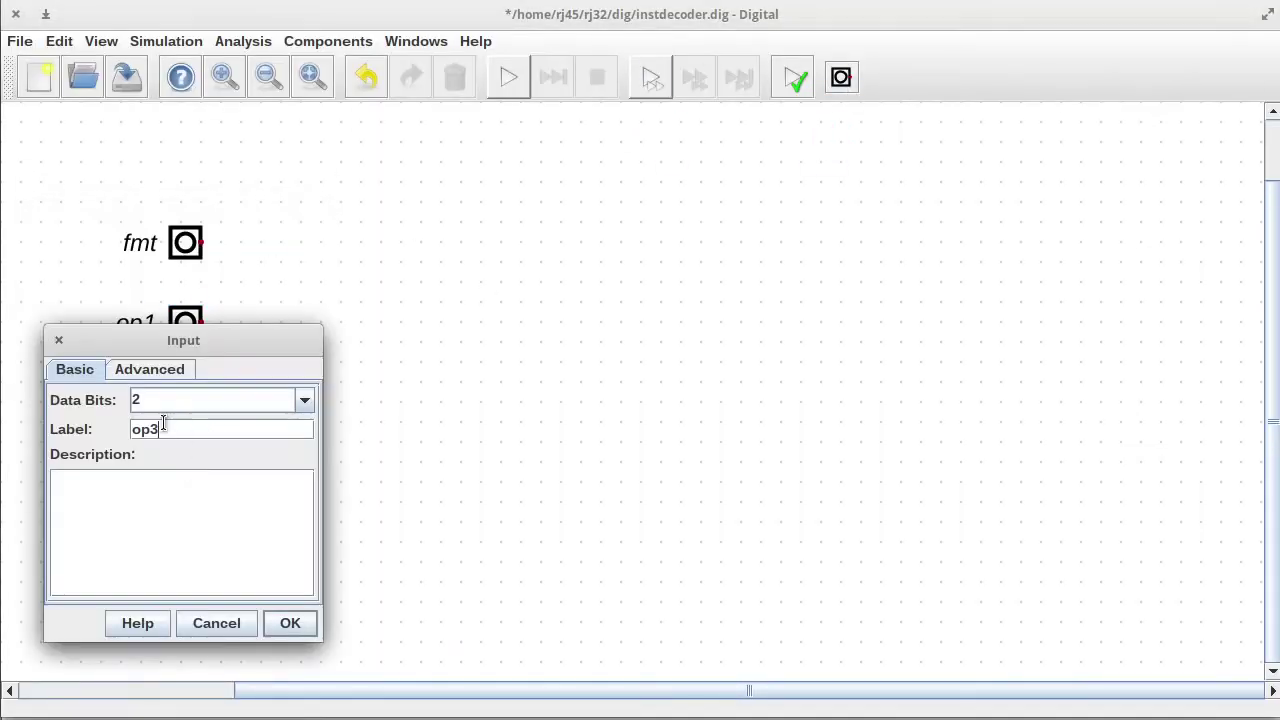
left_click(289, 622)
right_click(177, 402)
left_click(295, 541)
right_click(186, 316)
left_click(291, 454)
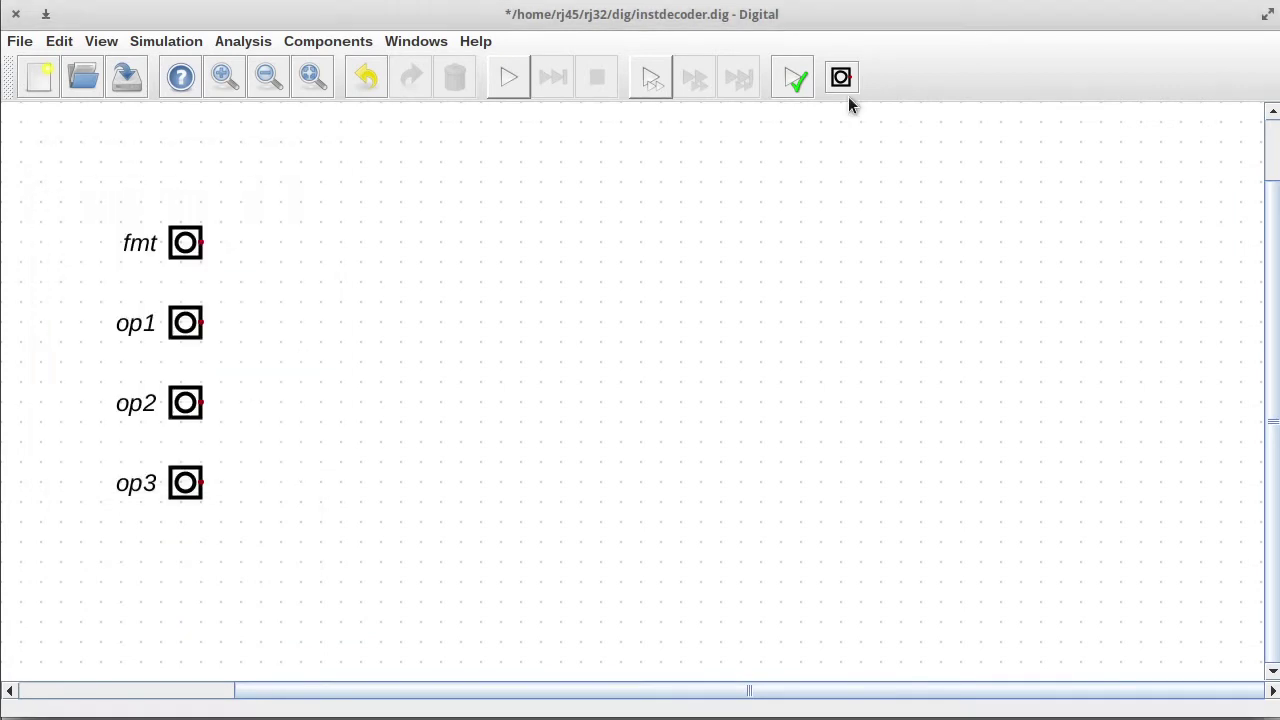
- Place an output component on the opposite side of the circuit from the inputs and label it op
left_click(328, 42)
mouse_move(328, 86)
left_click(420, 92)
left_click(917, 268)
right_click(917, 262)
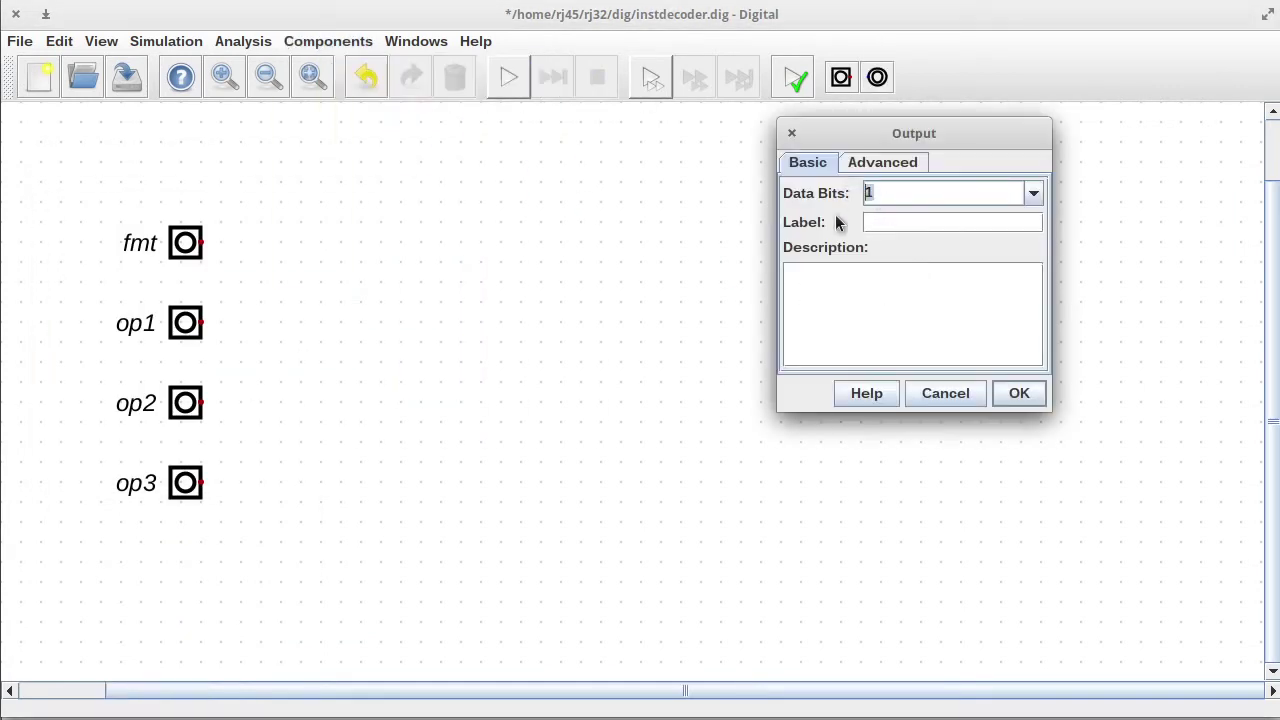
type("op")
key("Return")
- Place a second output below the op output and label it tworeg
key("ctrl+d")
left_click(926, 355)
right_click(924, 350)
type("tworeg")
left_click(1033, 478)
- Place a third output below the tworeg output and label it sys
key("ctrl+d")
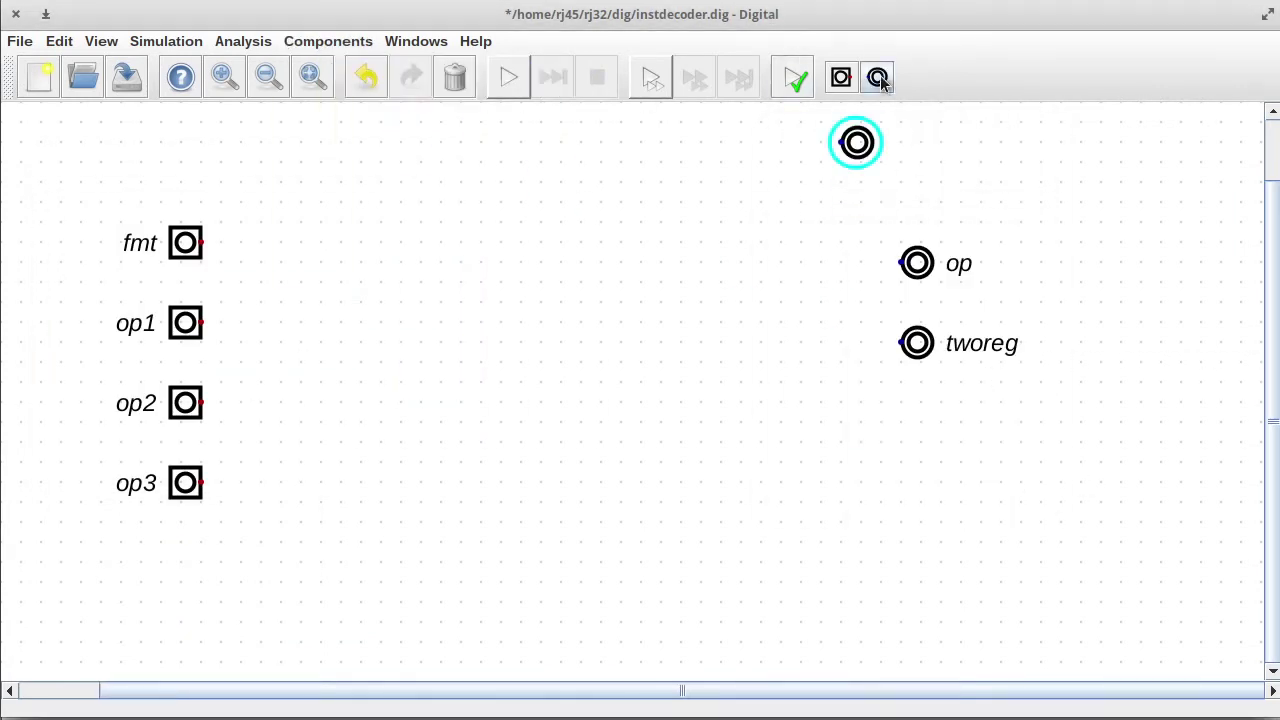
left_click(917, 442)
right_click(917, 442)
type("sys")
left_click(1021, 576)
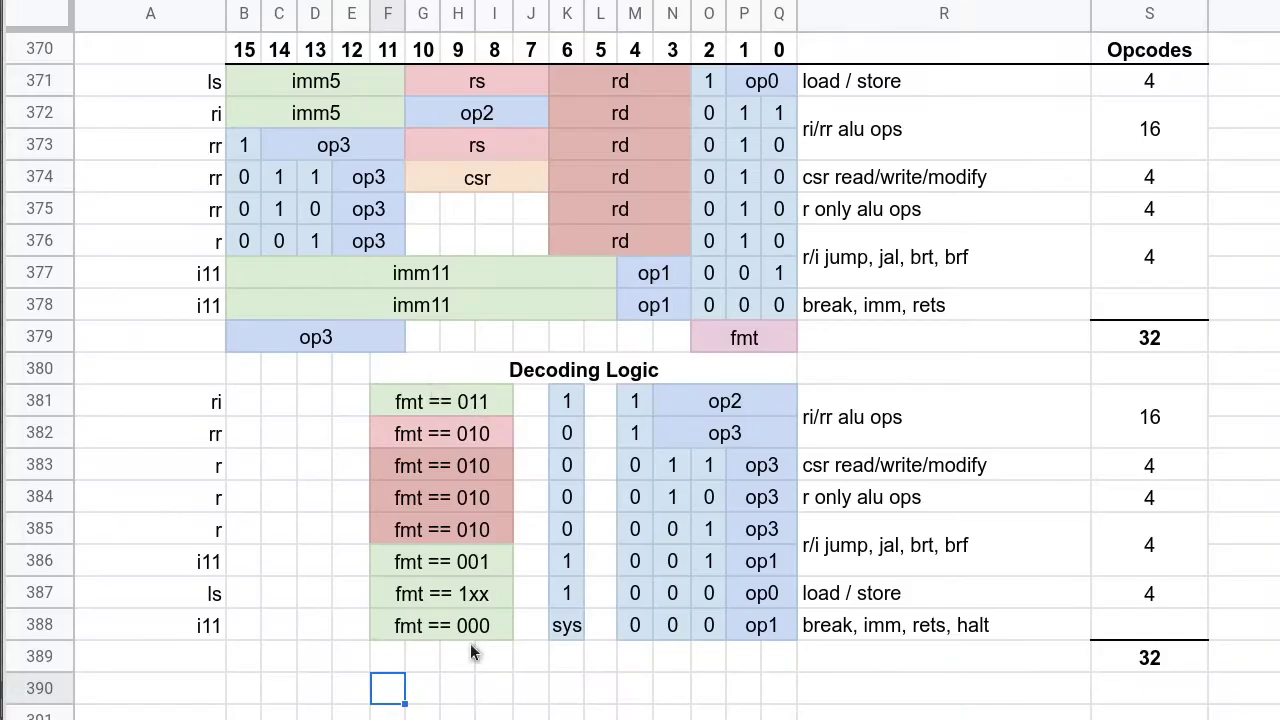
- Check the fmt == 000 row in the sheet, and in Digital add a decoder with 3 selector bits and a flipped selector position
left_click_drag(470, 638, 780, 628)
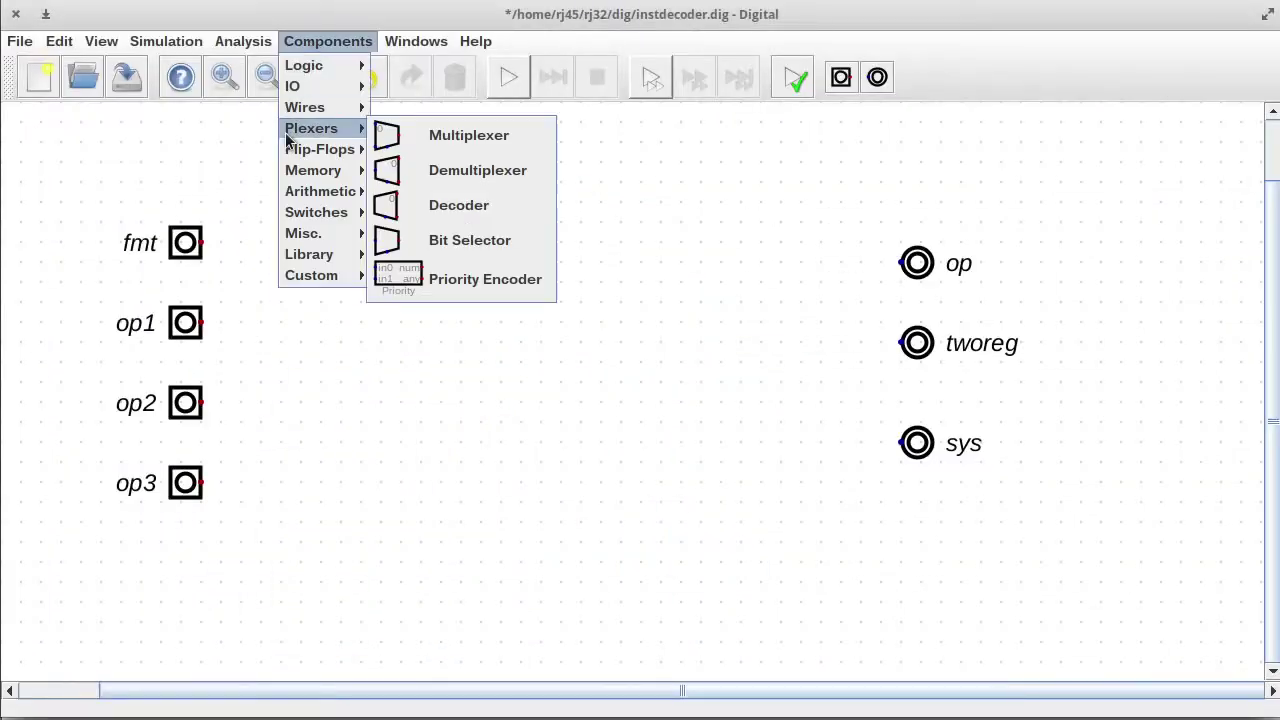
left_click(429, 206)
left_click(423, 214)
right_click(390, 225)
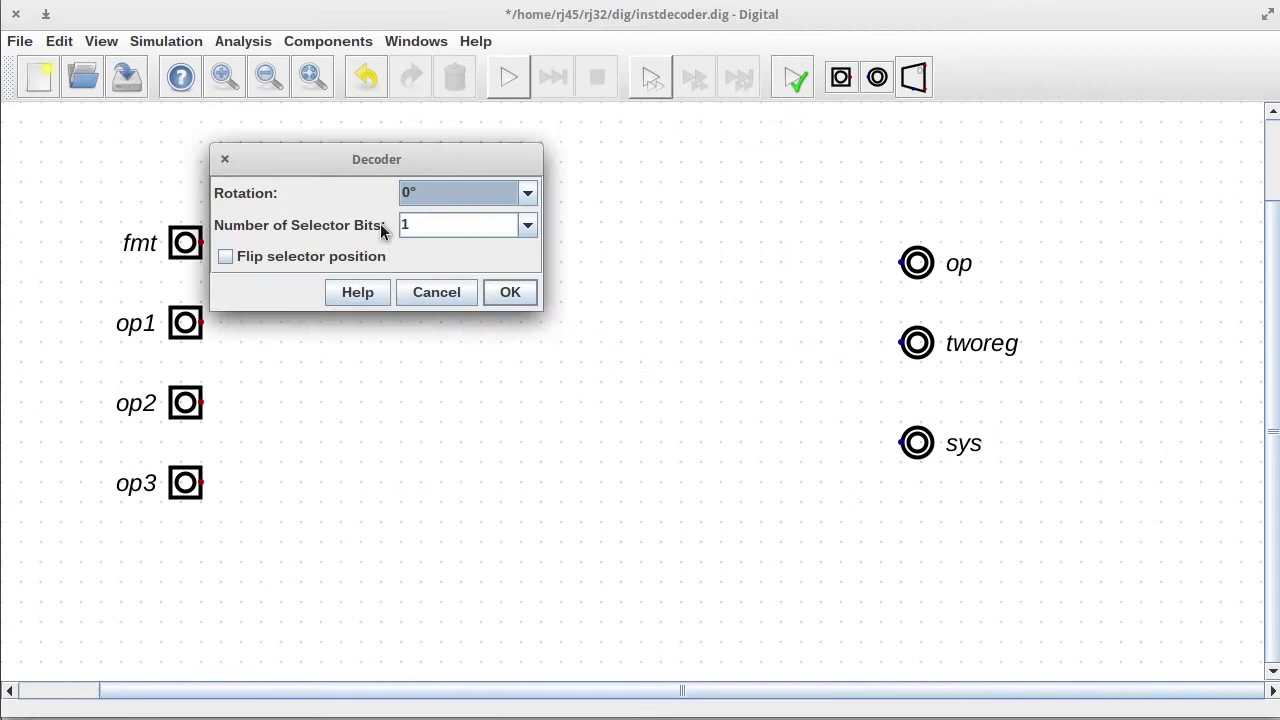
key("Tab")
type("3")
left_click(330, 257)
left_click(511, 292)
- Move the fmt input farther above op1 and shift the decoder closer to the input column
left_click(187, 243)
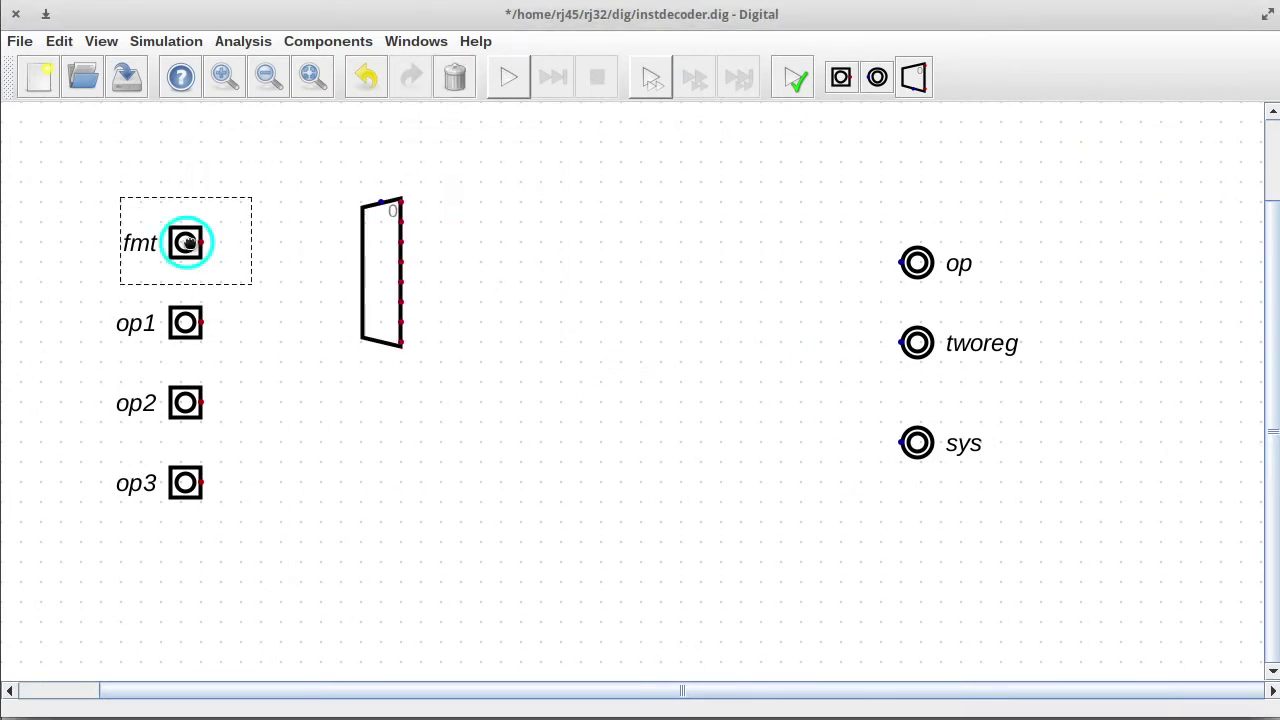
left_click(187, 163)
left_click(383, 252)
left_click(303, 233)
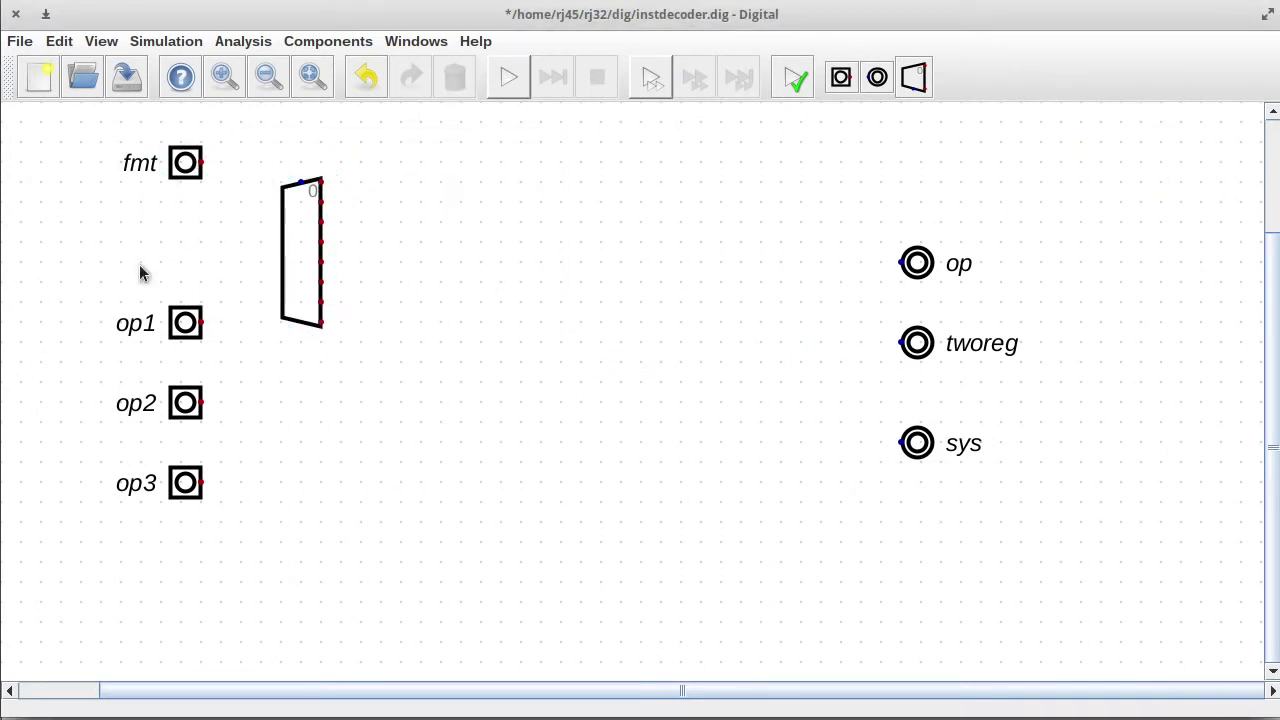
- Move the op1, op2 and op3 inputs farther down and wire the fmt input to the decoder's selector
left_click_drag(139, 266, 204, 562)
left_click_drag(204, 562, 184, 673)
left_click(202, 163)
- Move the sys output above op, level with decoder output 0, and wire the two together
left_click_drag(862, 395, 953, 495)
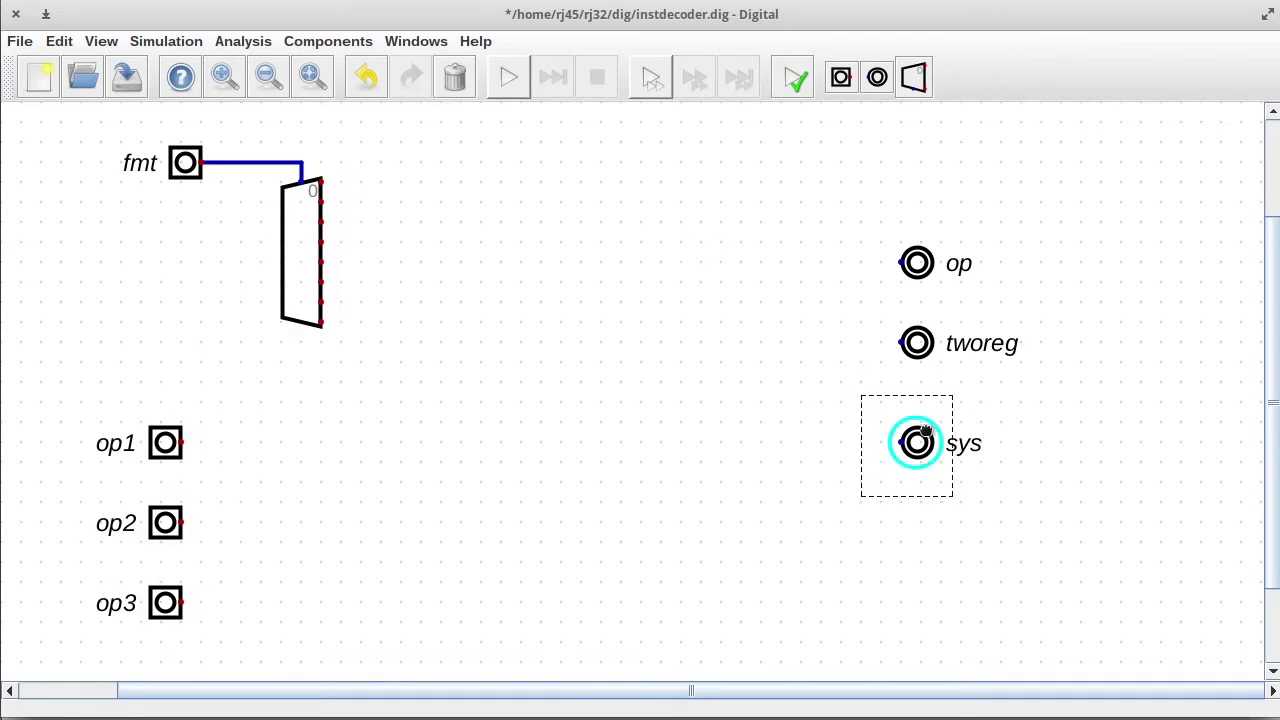
left_click_drag(924, 431, 924, 171)
left_click(321, 182)
left_click(901, 183)
left_click(917, 185)
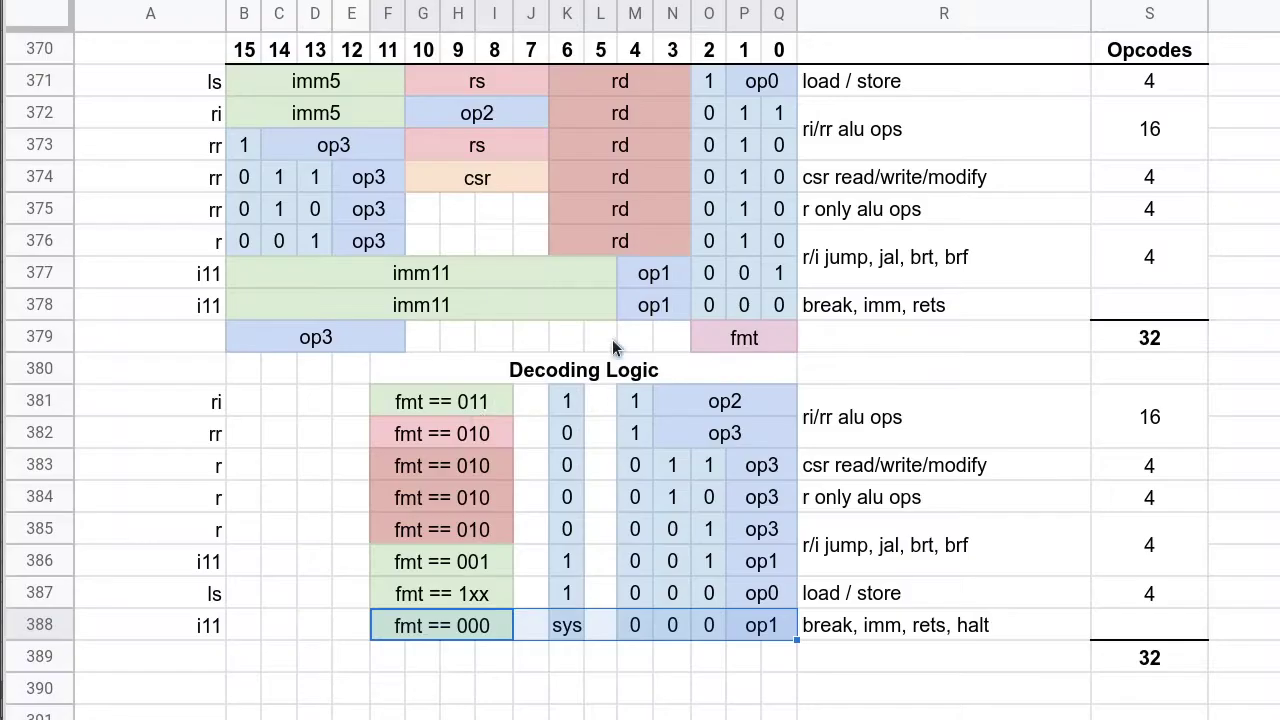
- Check the fmt == 1xx and fmt == 010 rows in the sheet, and in Digital replace the decoder-to-sys wire with a sys tunnel on decoder output 0
left_click_drag(441, 593, 609, 593)
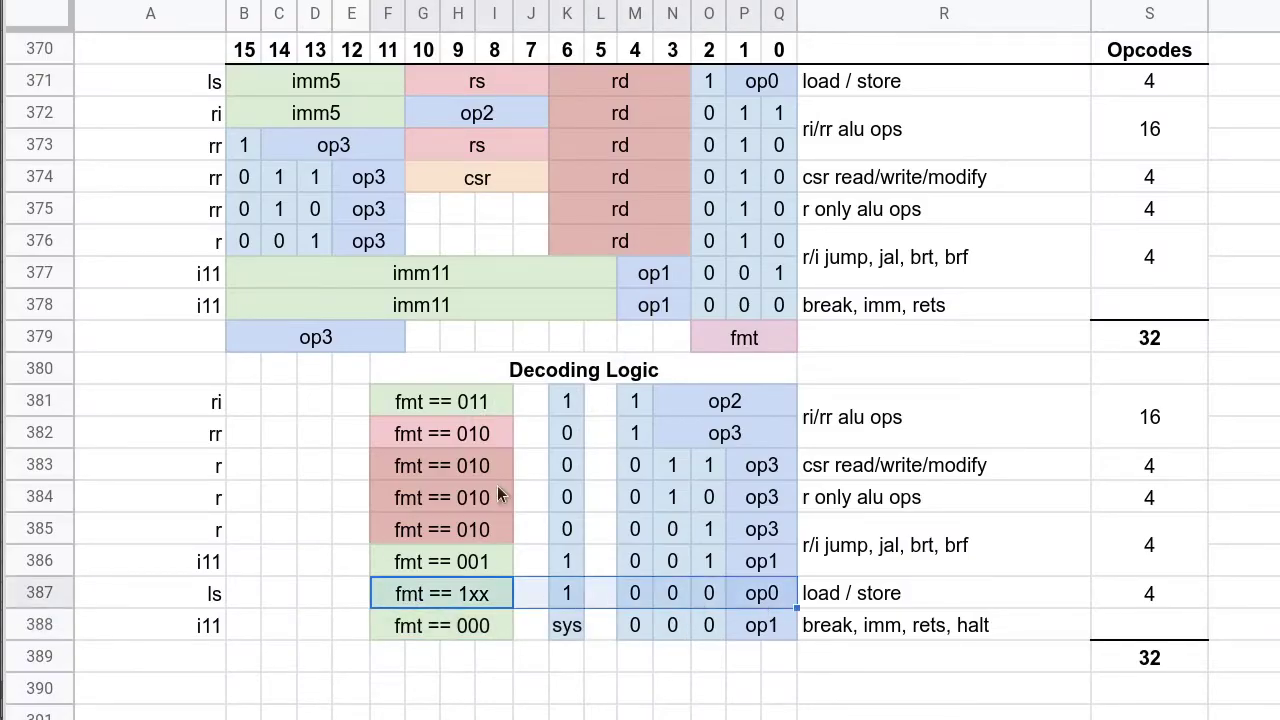
left_click_drag(441, 529, 739, 452)
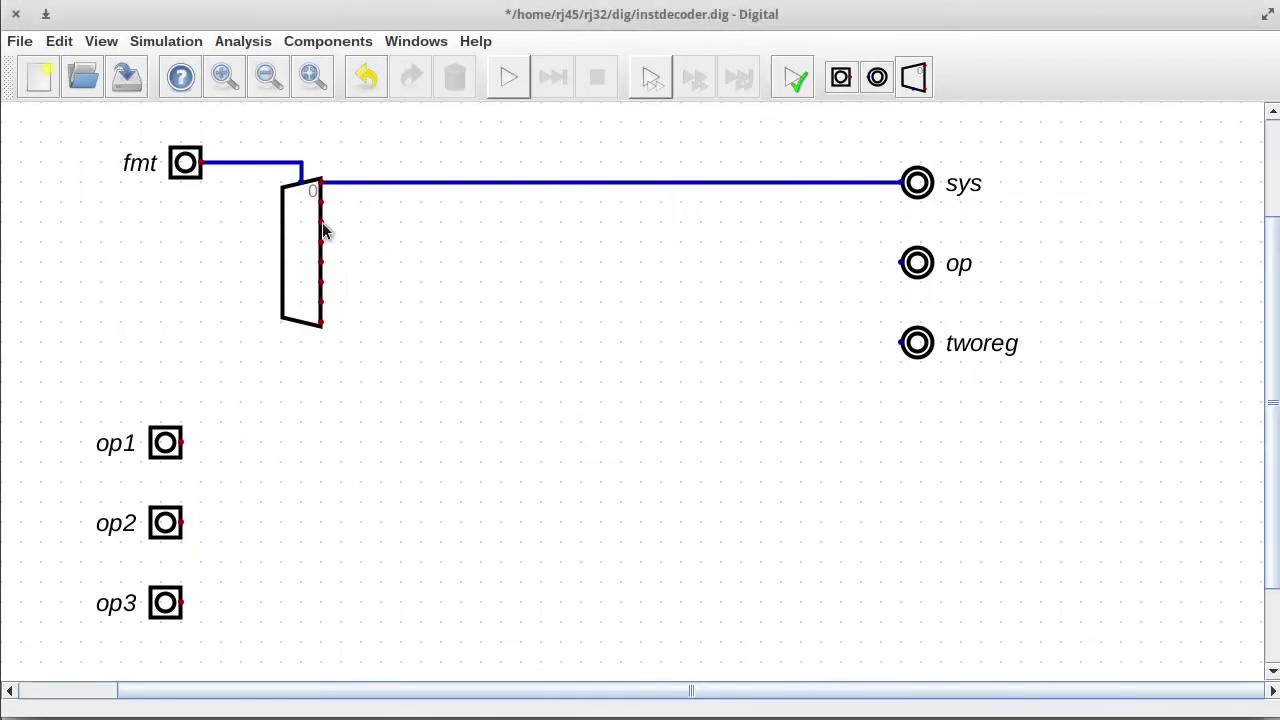
left_click_drag(317, 163, 349, 209)
key("Delete")
key("t")
left_click(342, 183)
left_click(321, 182)
left_click(342, 183)
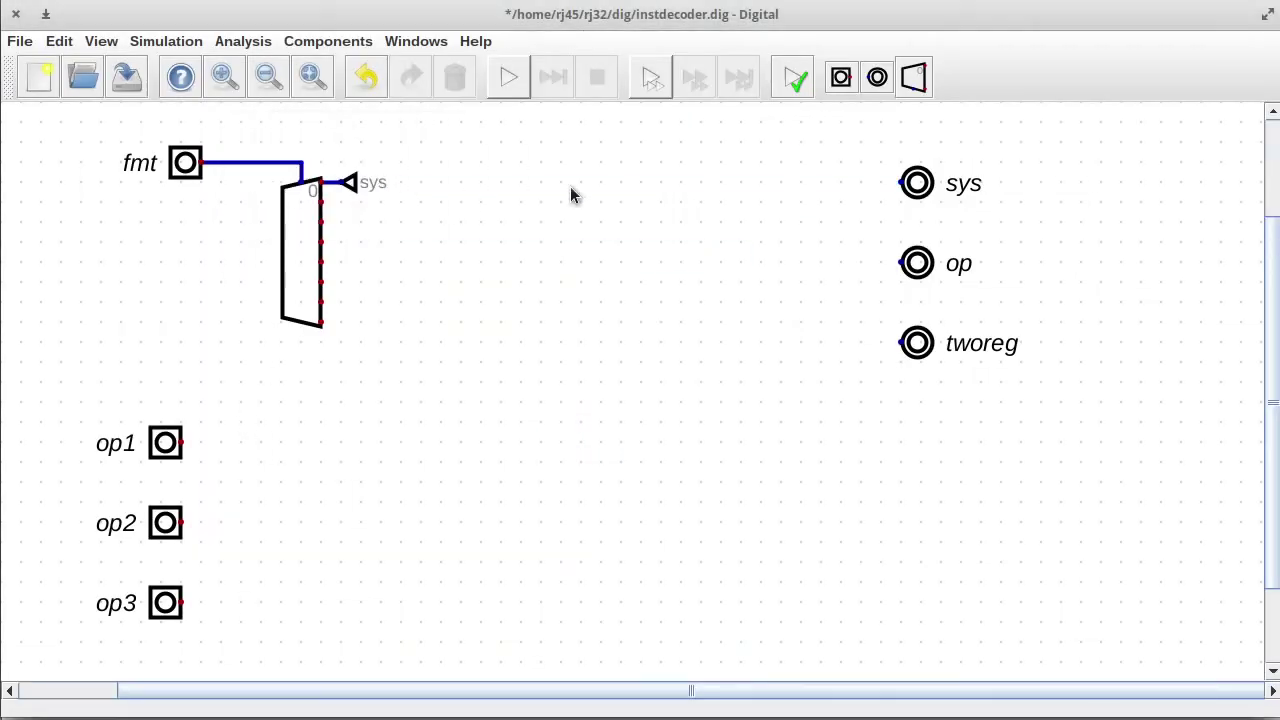
- Place a copy of the sys tunnel rotated 180 degrees and wire it to the sys output
key("ctrl+v")
key("r")
key("r")
left_click(883, 190)
left_click(881, 183)
left_click(900, 184)
- Add a tunnel copy on decoder output 2 and set its net name to rr
key("ctrl+v")
left_click(350, 221)
right_click(352, 221)
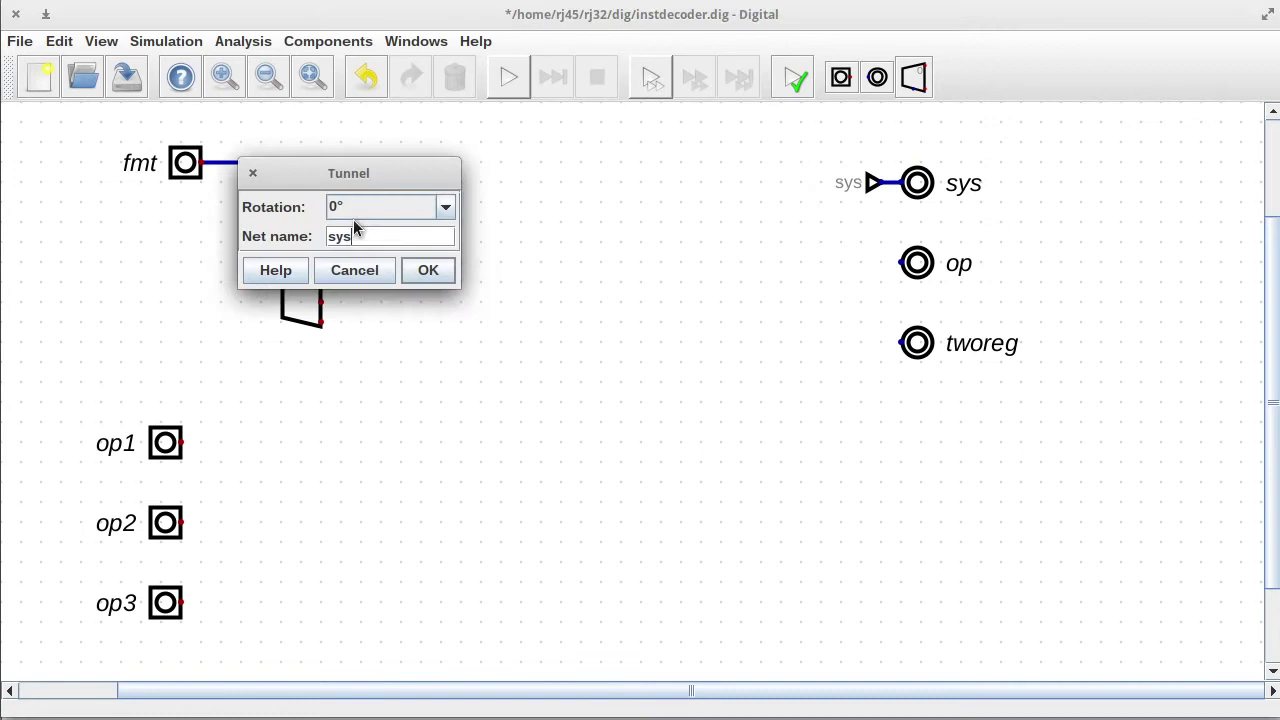
left_click_drag(353, 234, 309, 230)
type("rr")
key("Return")
- Add an Or gate feeding the tworeg output with an rr tunnel on its upper input, and move the op output below tworeg
left_click(335, 41)
mouse_move(306, 66)
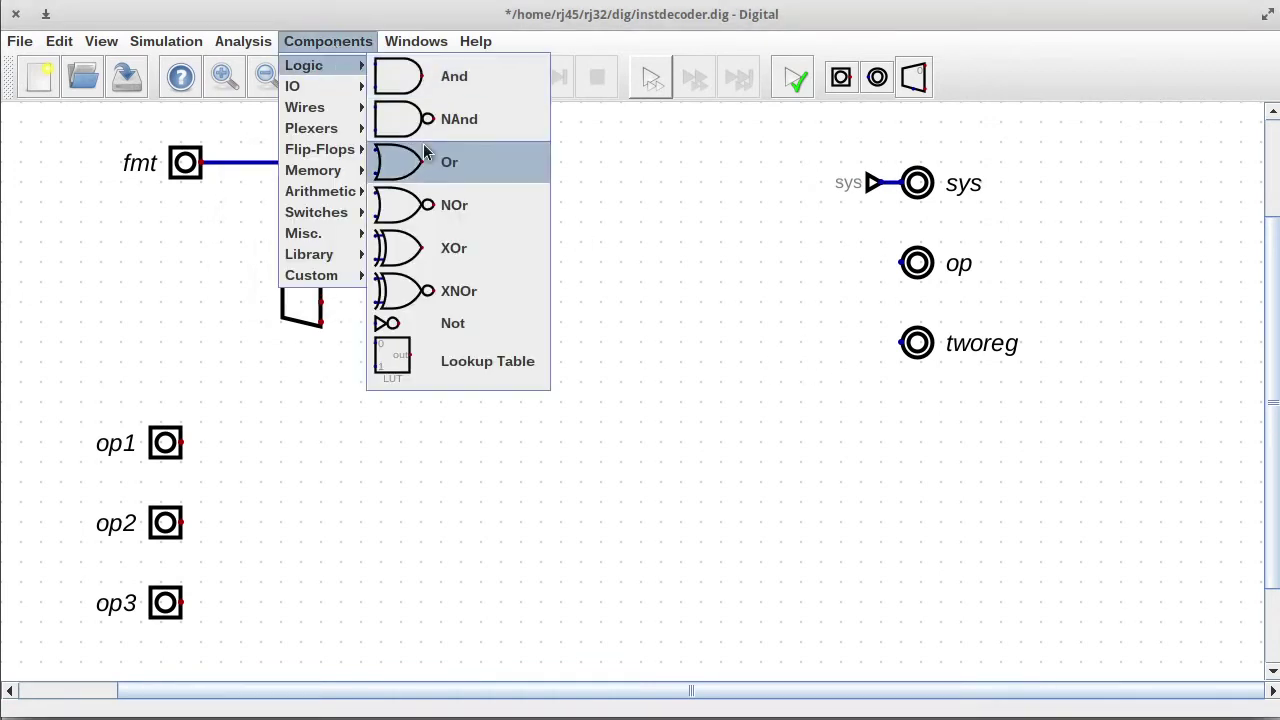
left_click(449, 163)
left_click(888, 389)
key("ctrl+v")
left_click(783, 337)
left_click_drag(917, 269, 917, 489)
- Add a multiplexer with a flipped selector position beside the op output and wire op3 to its second input
left_click(328, 41)
mouse_move(358, 137)
left_click(420, 132)
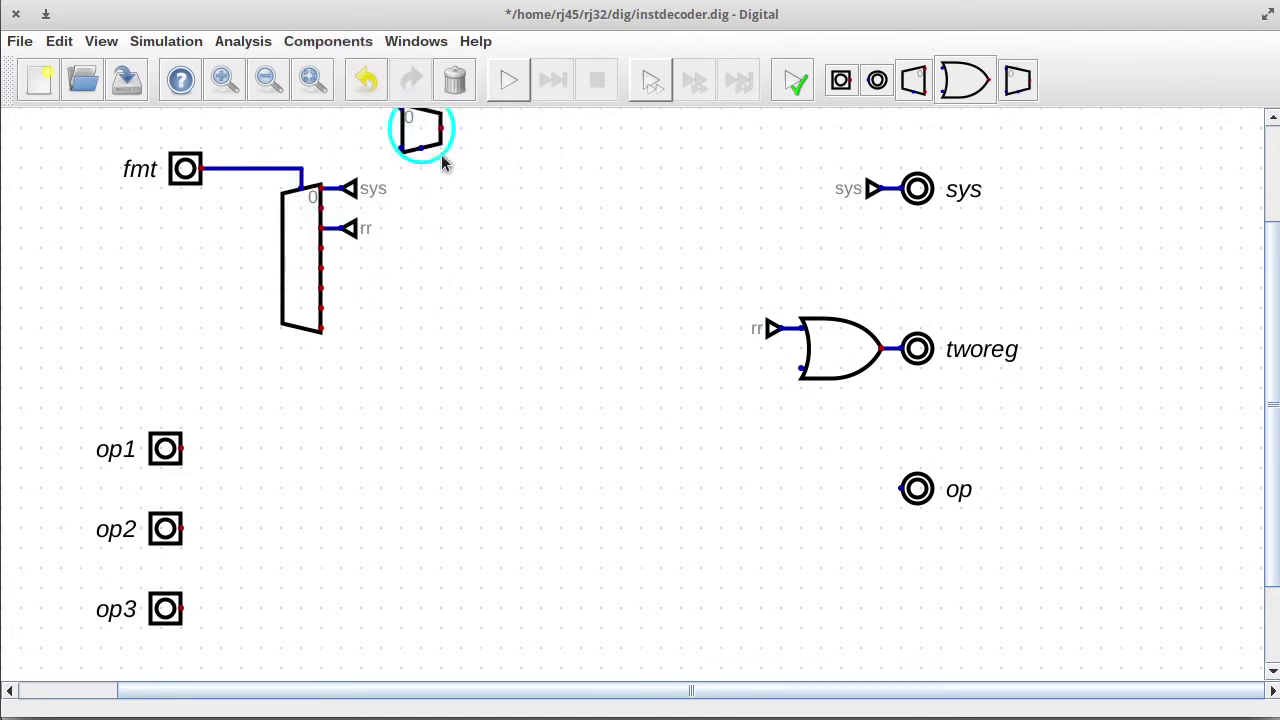
left_click(788, 531)
right_click(788, 529)
left_click(628, 565)
left_click(912, 601)
left_click_drag(780, 510, 840, 490)
left_click(182, 608)
left_click(821, 508)
- Attach a downward-pointing rr tunnel to the multiplexer's selector, wire its output to op, and shift the whole group lower
key("ctrl+v")
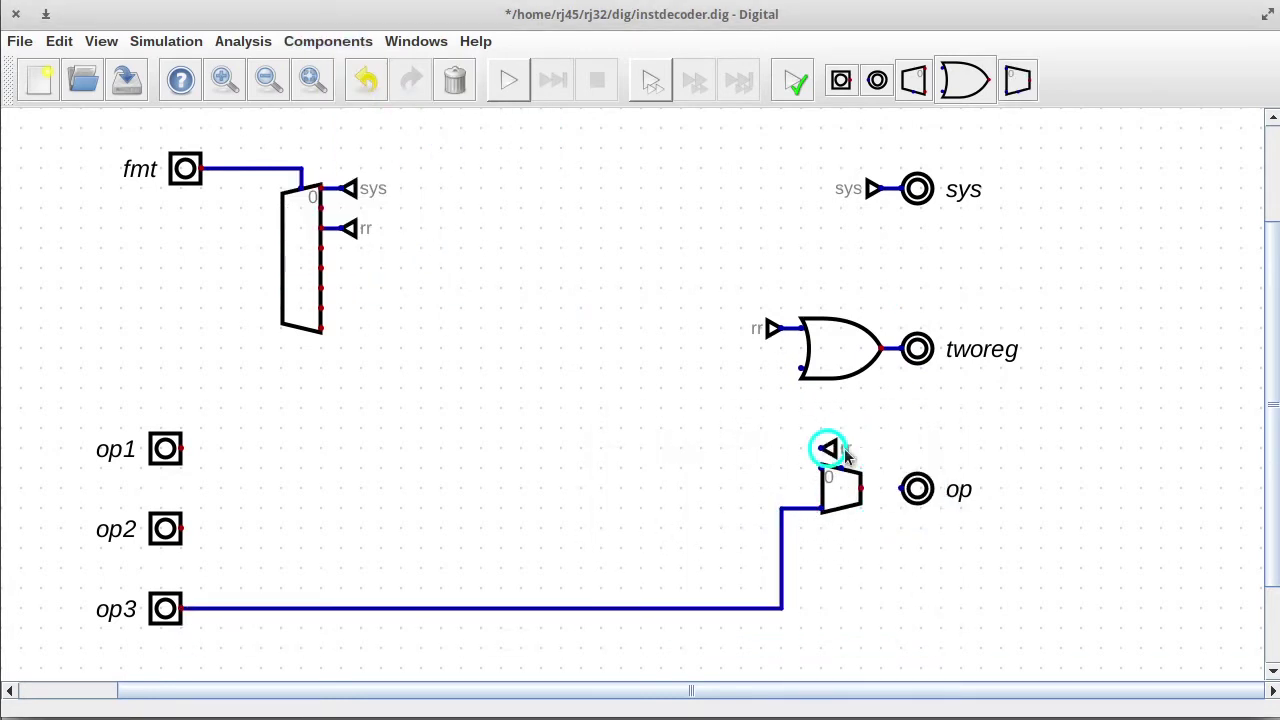
key("r")
left_click(842, 450)
left_click(841, 468)
left_click(861, 488)
left_click(901, 488)
left_click_drag(664, 407, 1046, 557)
left_click_drag(953, 532, 953, 632)
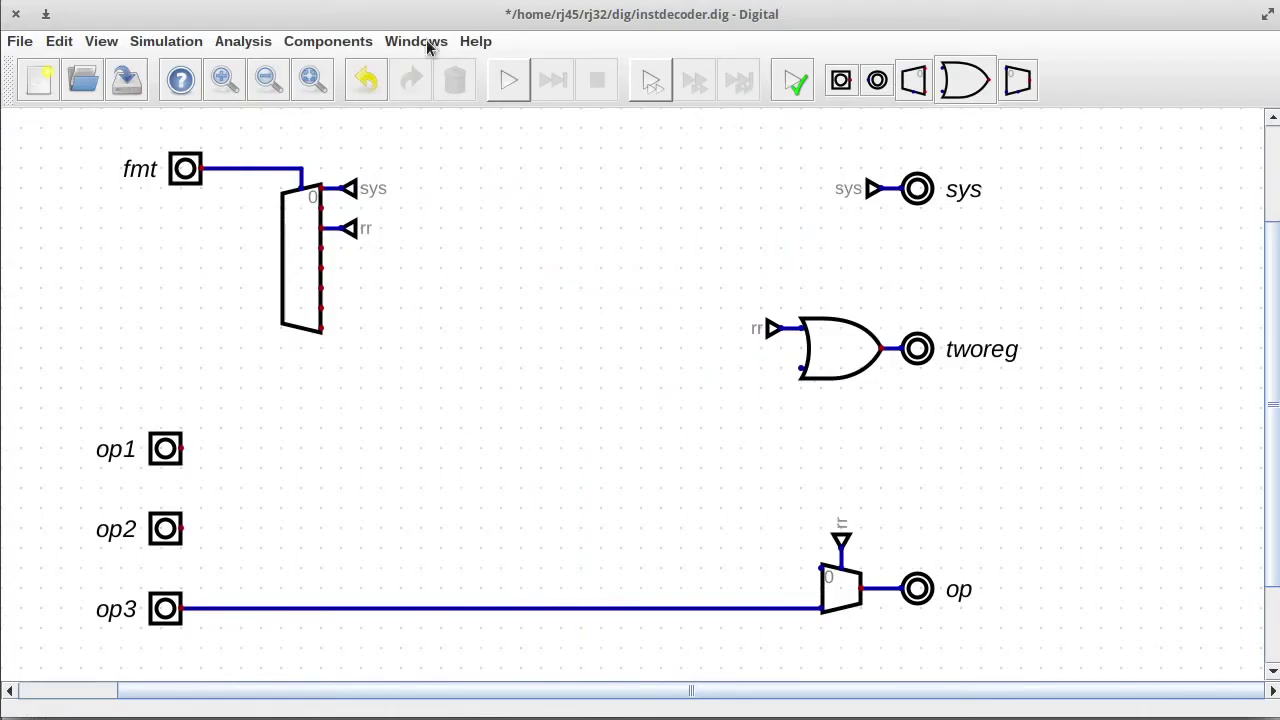
- Set the multiplexer to 5 data bits and 3 selector bits, and delete the rr tunnel from its selector
left_click_drag(840, 532, 981, 525)
right_click(844, 592)
mouse_move(880, 574)
left_mouse_down()
mouse_move(846, 573)
mouse_move(865, 577)
left_mouse_up()
type("53")
left_click(975, 676)
left_click_drag(1277, 510, 1277, 582)
left_click_drag(960, 350, 1031, 444)
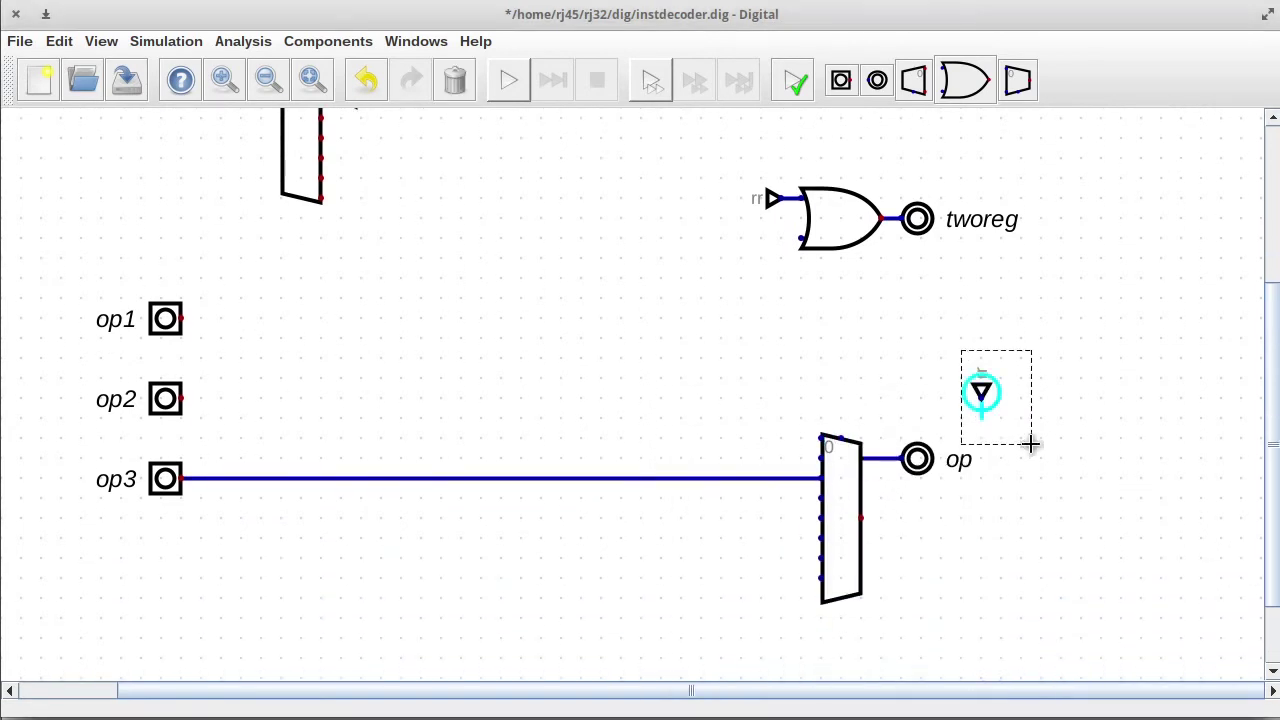
key("Delete")
- Place a tunnel with net name fmt above the decoder's sys tunnel and wire it to the fmt input line
left_click_drag(1278, 370, 1238, 373)
key("l")
left_click(366, 147)
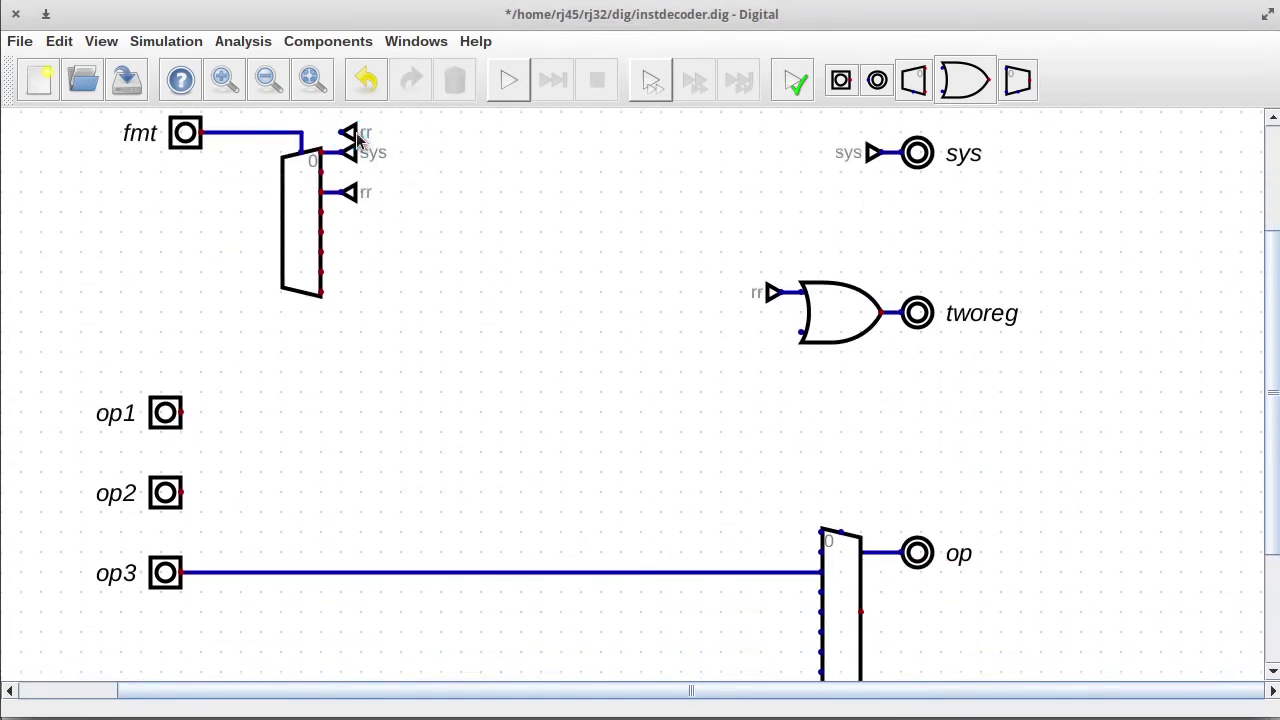
right_click(352, 133)
type("fmt")
key("Return")
left_click(299, 131)
left_click(339, 131)
- Attach a downward-pointing copy of the fmt tunnel to the op multiplexer's selector
key("l")
key("r")
left_click(852, 528)
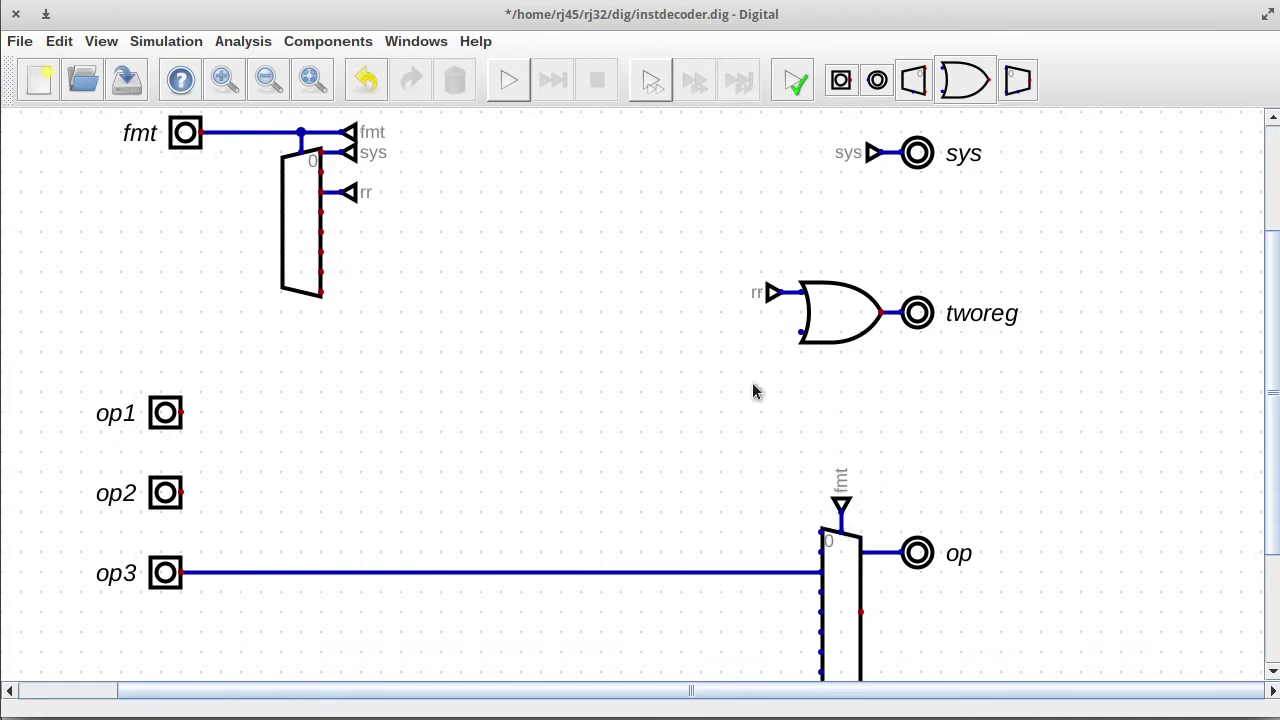
- Add a splitter/merger with input splitting 2,3 and output splitting 5 in the space between op1 and the multiplexer
scroll(751, 391, "down", 2)
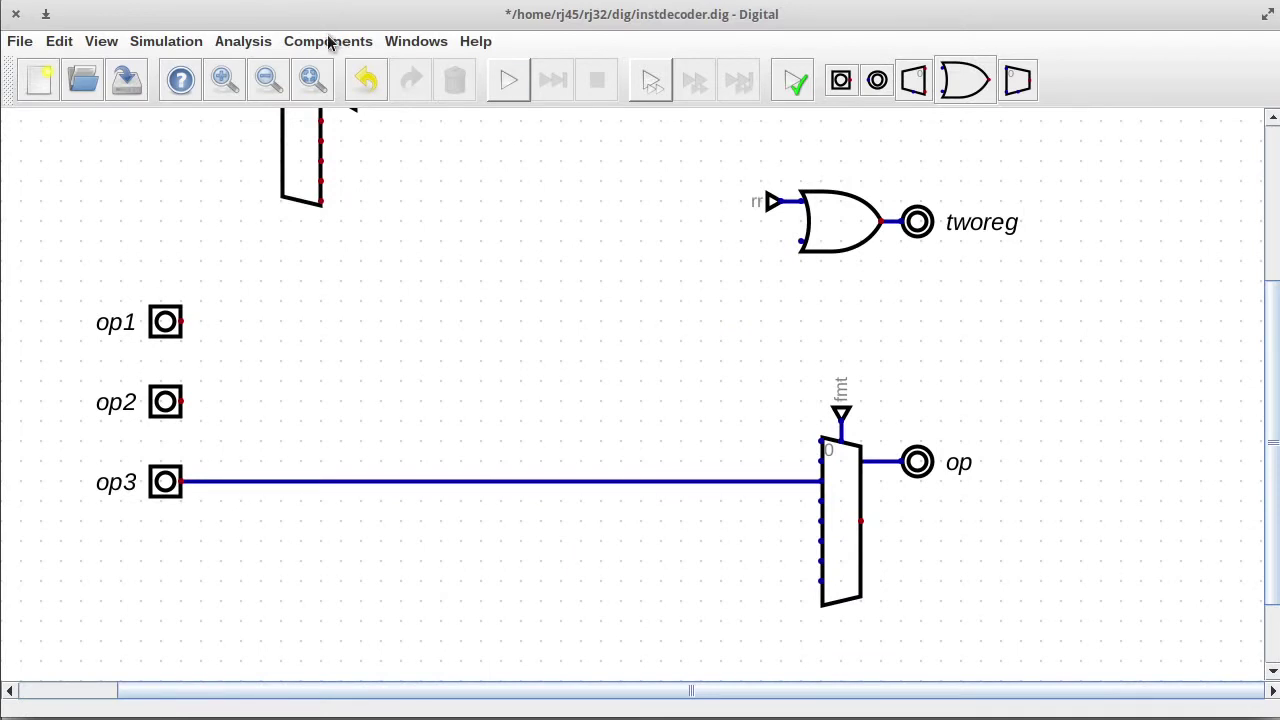
left_click(328, 42)
mouse_move(308, 106)
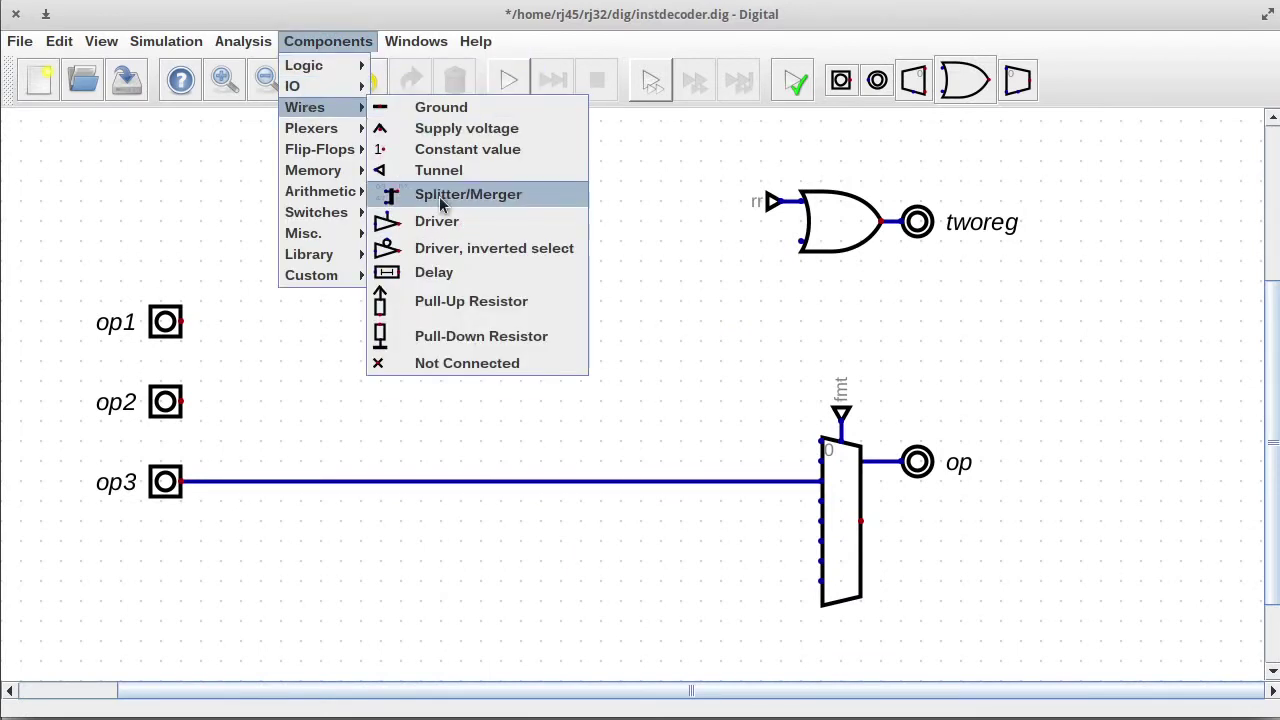
left_click(437, 200)
right_click(570, 362)
type("3,2")
left_click_drag(625, 362, 562, 363)
type("5")
left_click(671, 444)
right_click(573, 367)
type("2,3")
key("Return")
- Wire a right-pointing fmt tunnel to the merger's 2-4 input and move both beside op1 so op1 feeds the 0,1 input
key("ctrl+v")
key("r")
key("r")
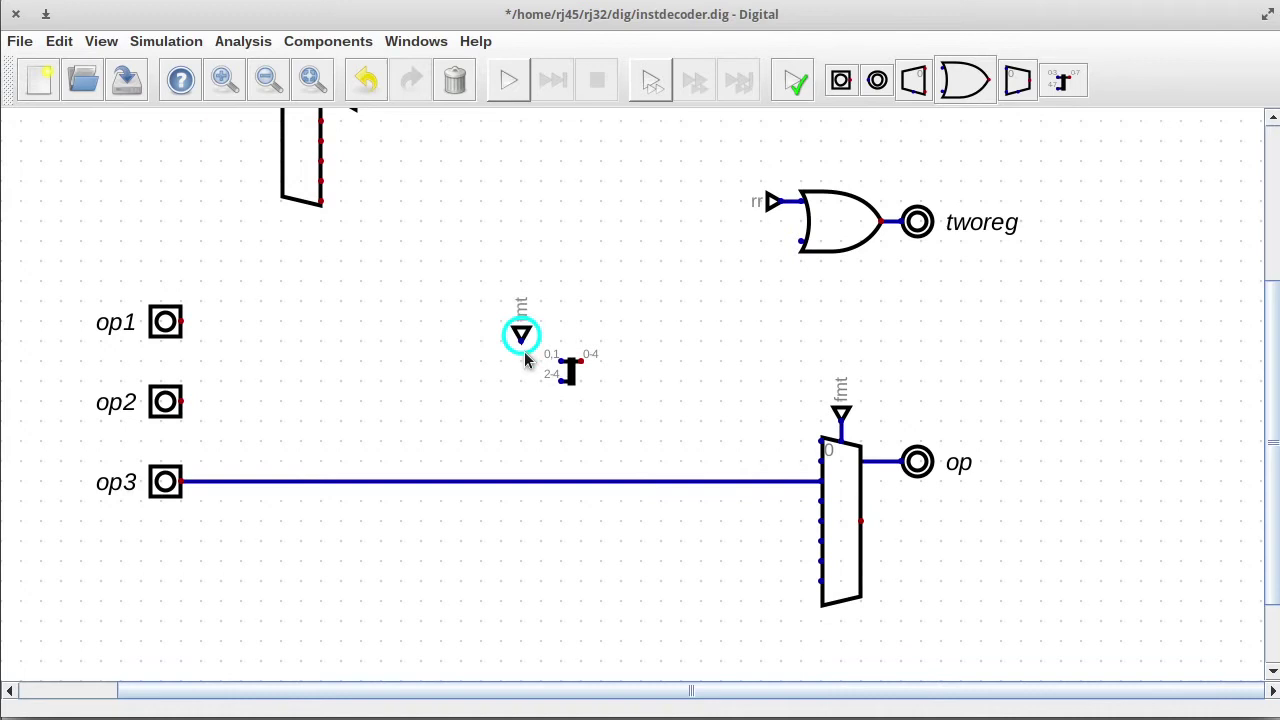
left_click(541, 381)
left_click(541, 381)
left_click(561, 381)
left_click_drag(462, 316, 614, 409)
left_click_drag(567, 374, 266, 334)
left_click(594, 265)
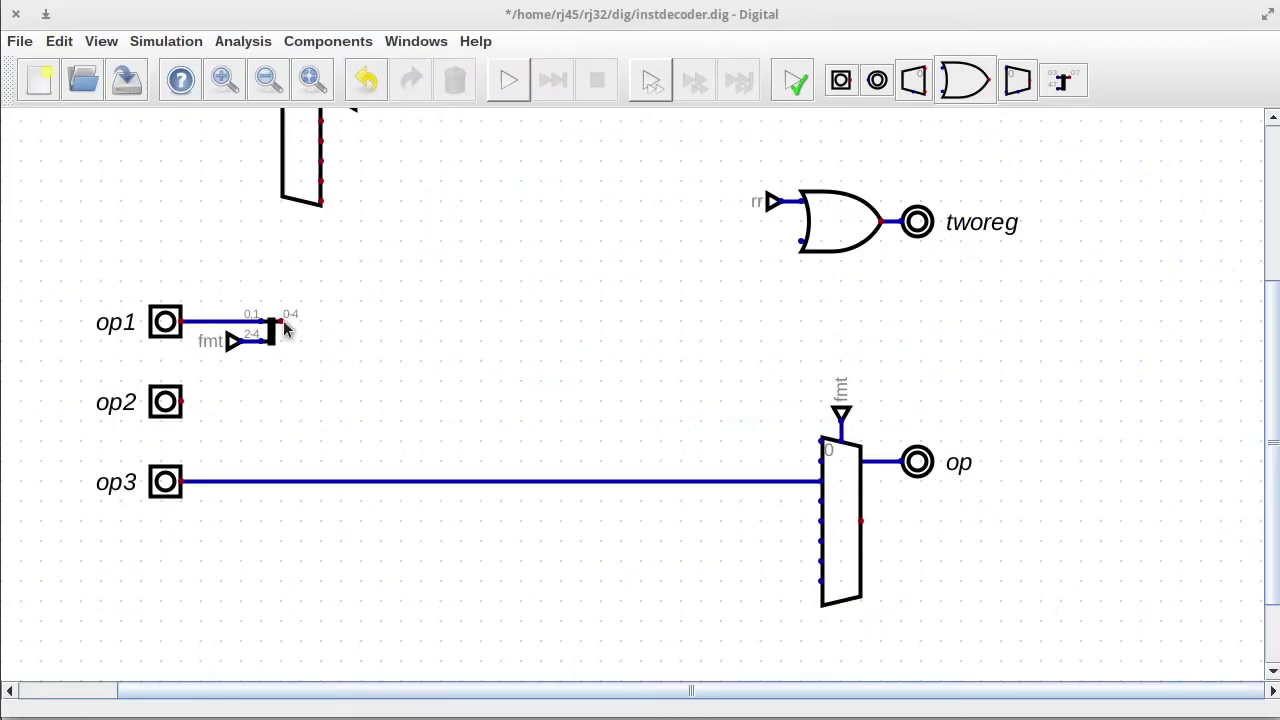
- Wire the op1 merger's output to multiplexer inputs 0 and 1, and shift the vertical wire closer to the multiplexer
left_click(284, 328)
left_click(822, 441)
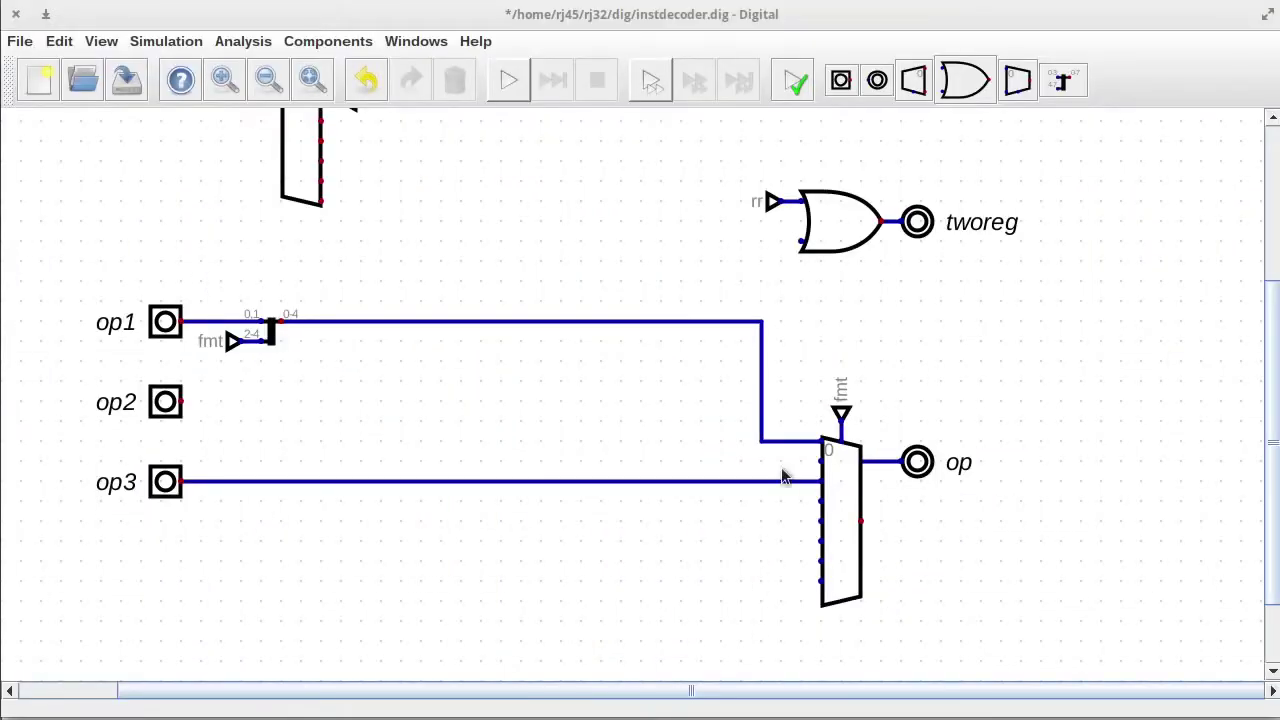
left_click(821, 461)
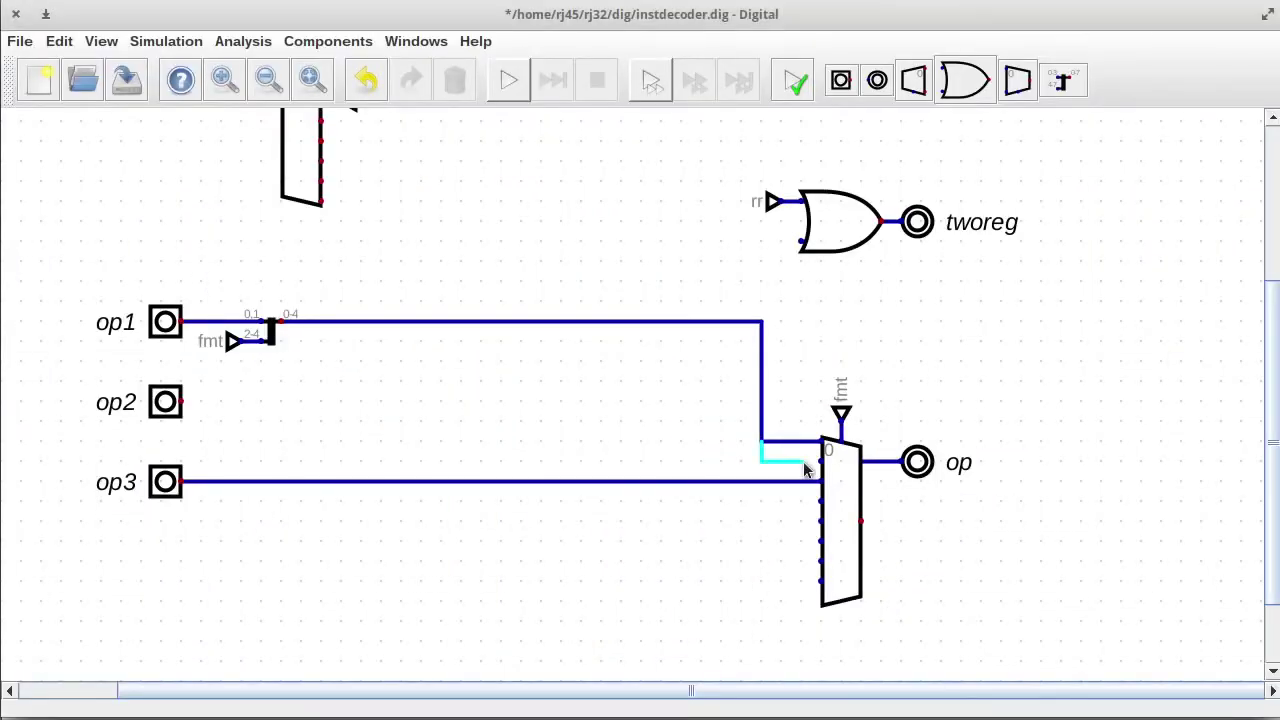
left_click(762, 444)
left_click_drag(762, 400, 800, 403)
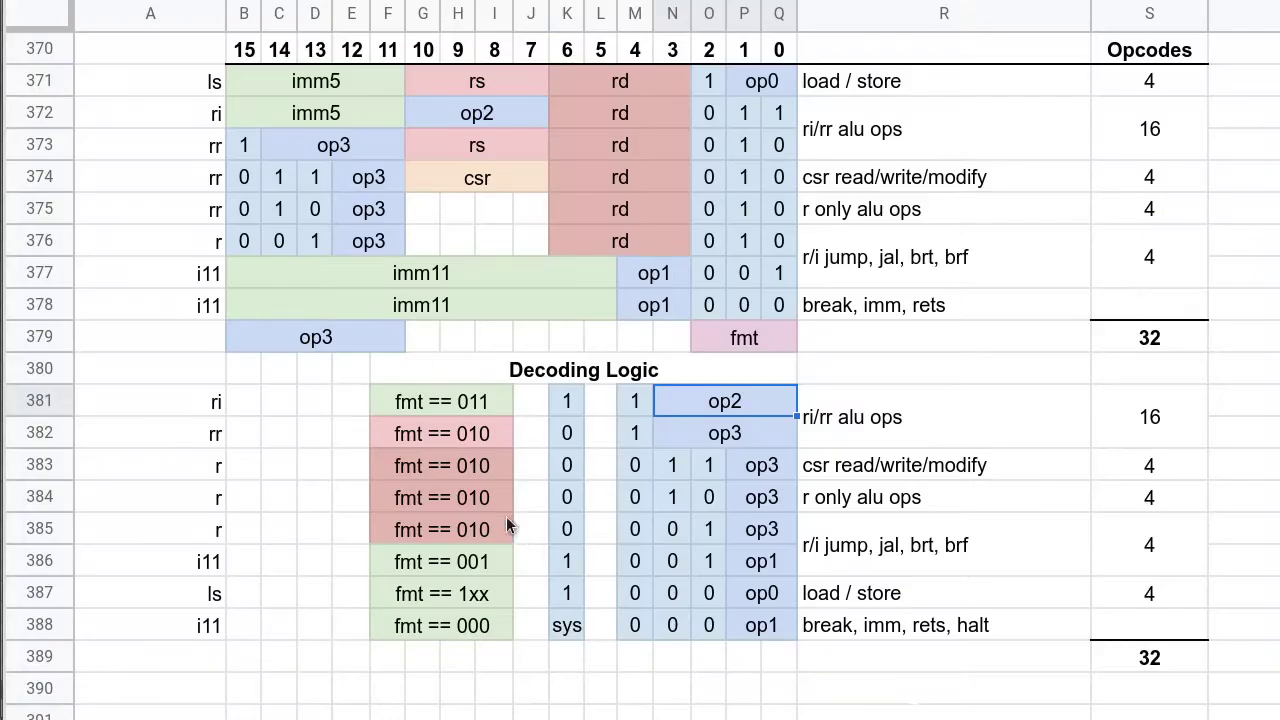
- Check the fmt == 011 row in the sheet, and in Digital add a merger beside op2 with input splitting 4,1 and output splitting 5
left_click_drag(440, 401, 681, 404)
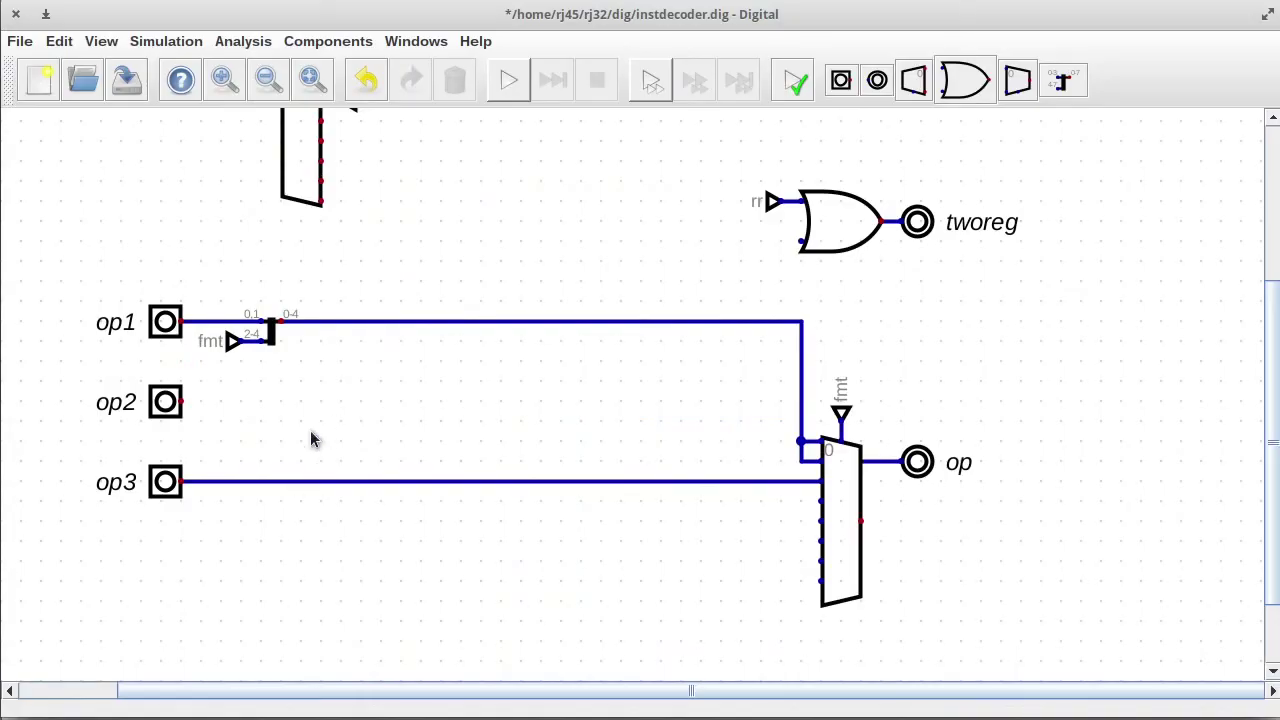
left_click(1063, 80)
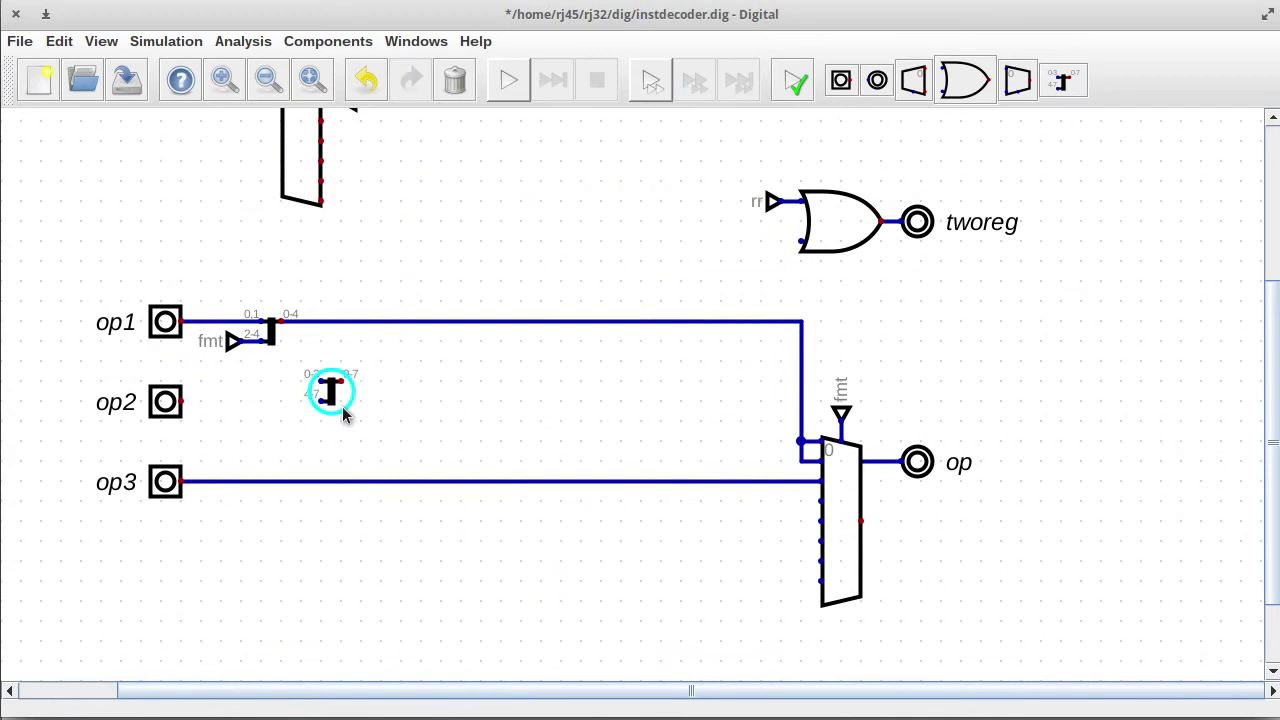
left_click(270, 424)
right_click(252, 416)
type("4,1")
key("Tab")
type("5")
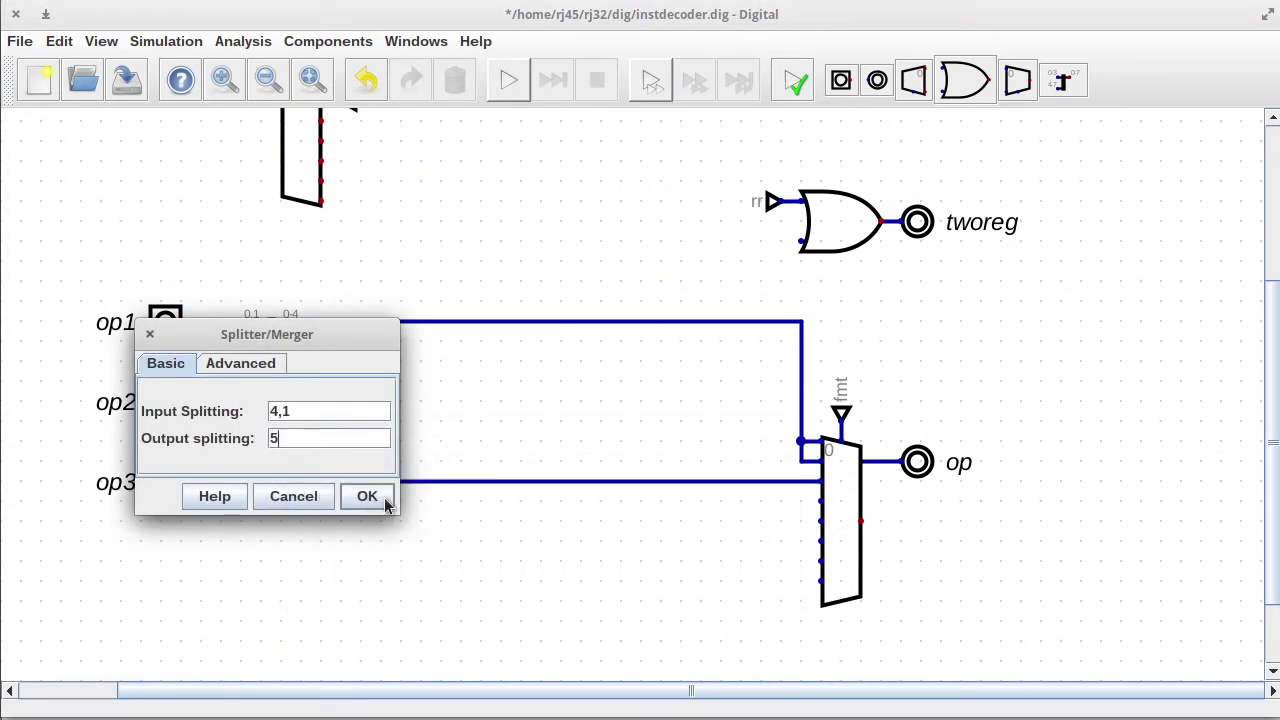
left_click(380, 500)
- Add a constant 1 on the op2 merger's bit 4 input and wire op2 through the merger to multiplexer input 3
left_click(333, 44)
mouse_move(305, 107)
left_click(440, 143)
left_click(241, 421)
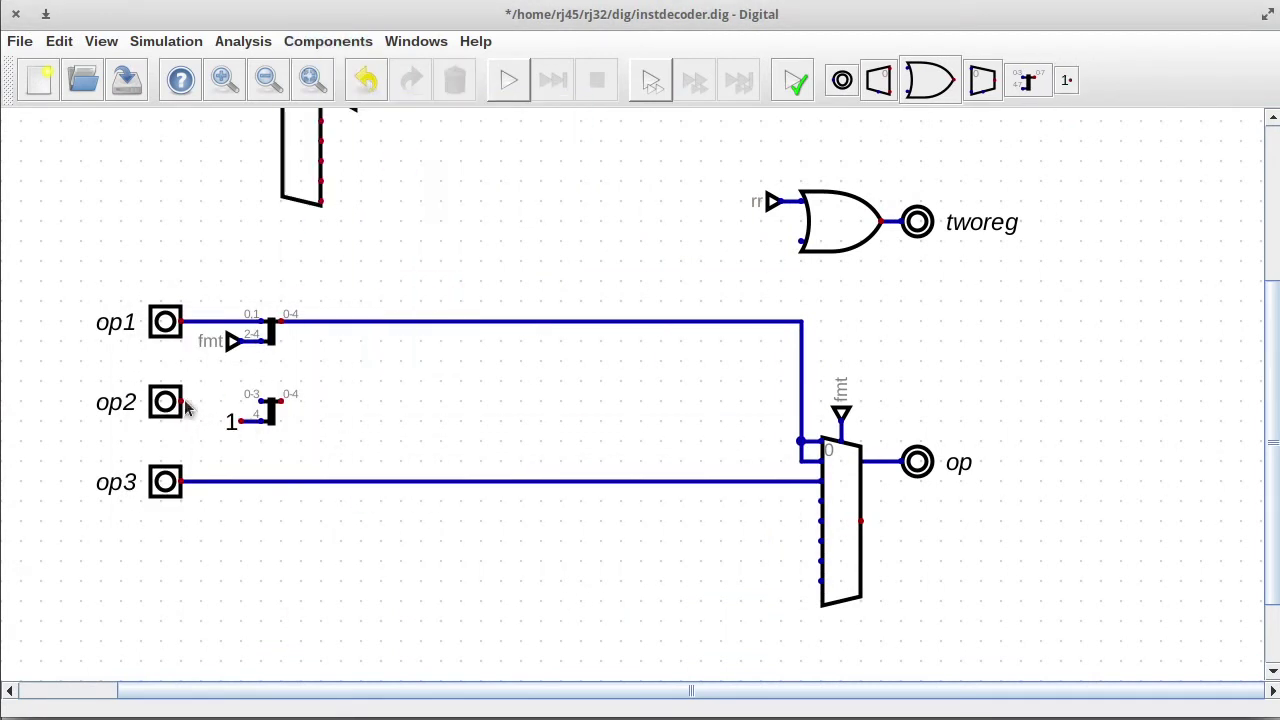
left_click(820, 500)
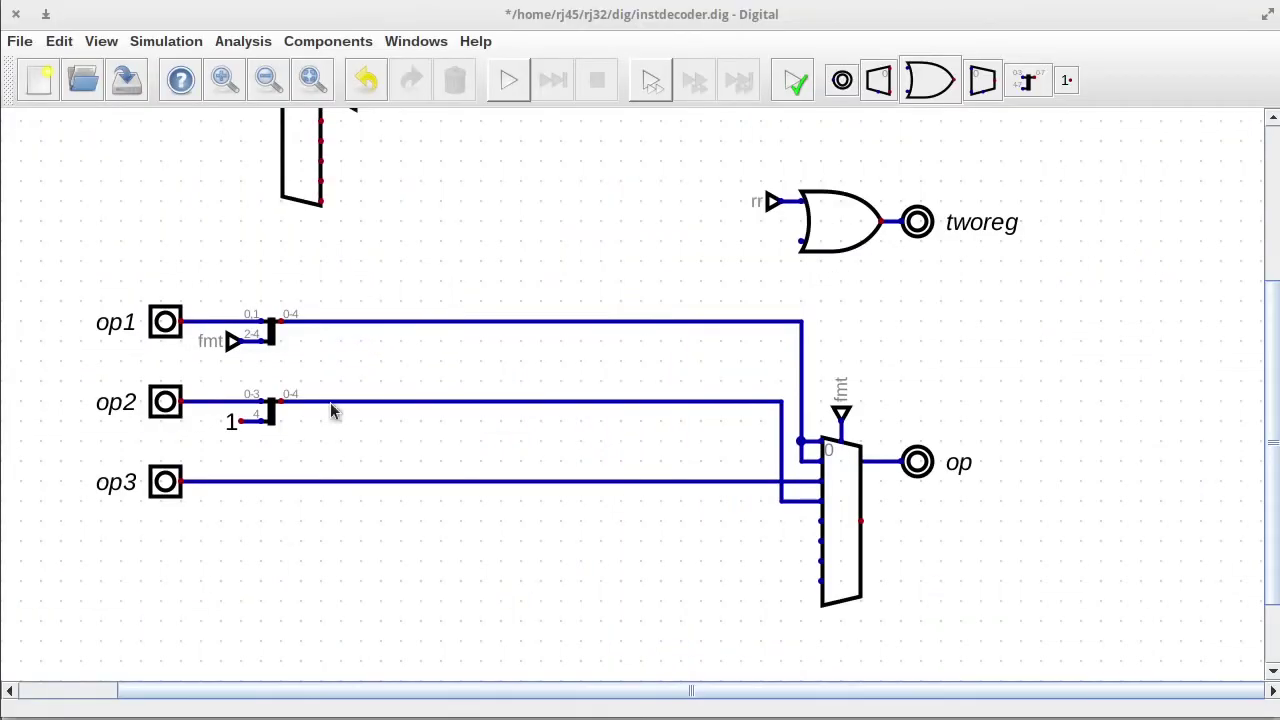
- Add another right-pointing fmt tunnel and park it in the free space above the op1 wire
scroll(505, 392, "up", 1)
left_click_drag(1278, 409, 1233, 420)
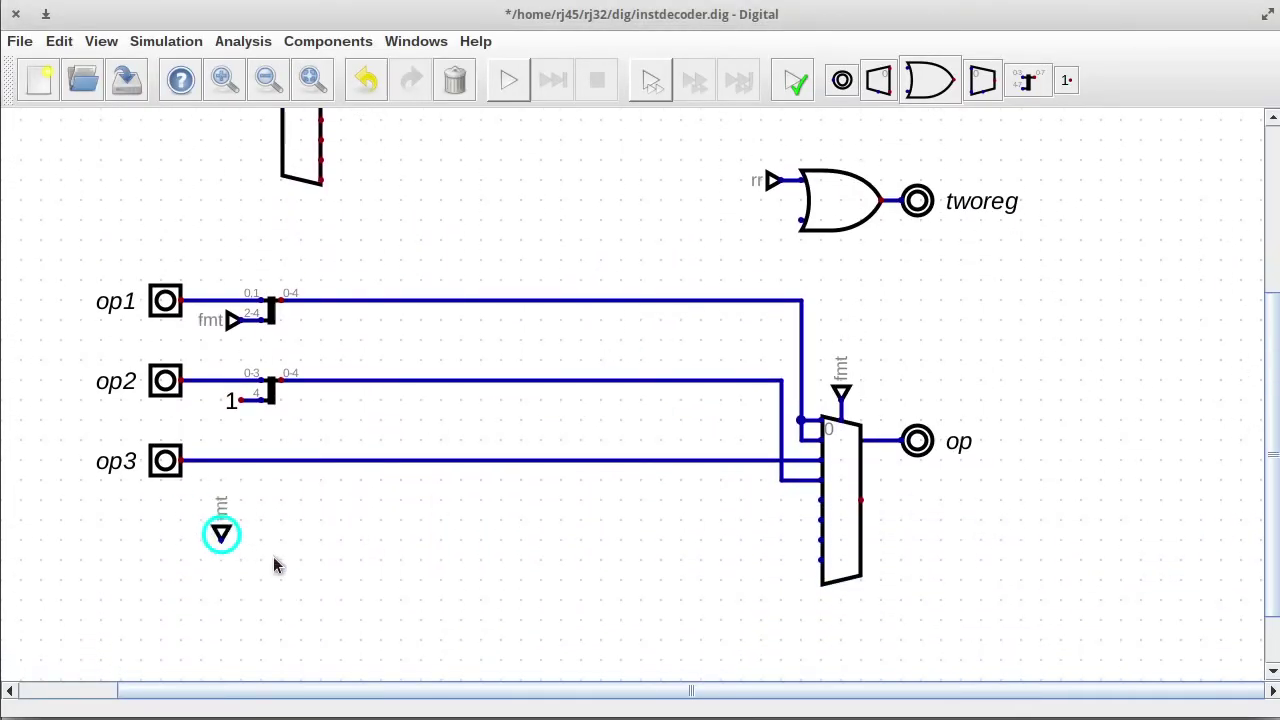
key("r")
left_click(197, 507)
left_click_drag(106, 491, 250, 561)
left_click_drag(163, 531, 403, 251)
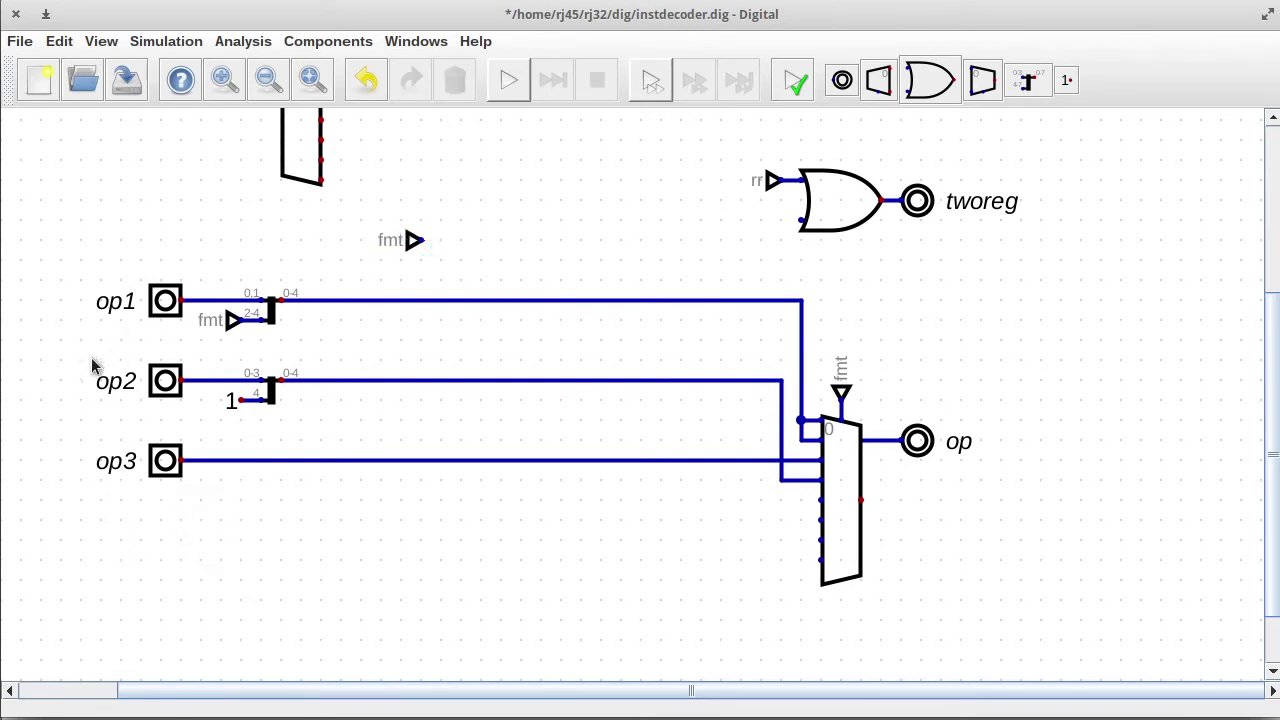
- Move op2 with its merger below op3 and op1 with its merger down near op3, and shift the op2 wire's bend beside its merger
left_click_drag(91, 360, 766, 431)
left_click_drag(540, 420, 540, 563)
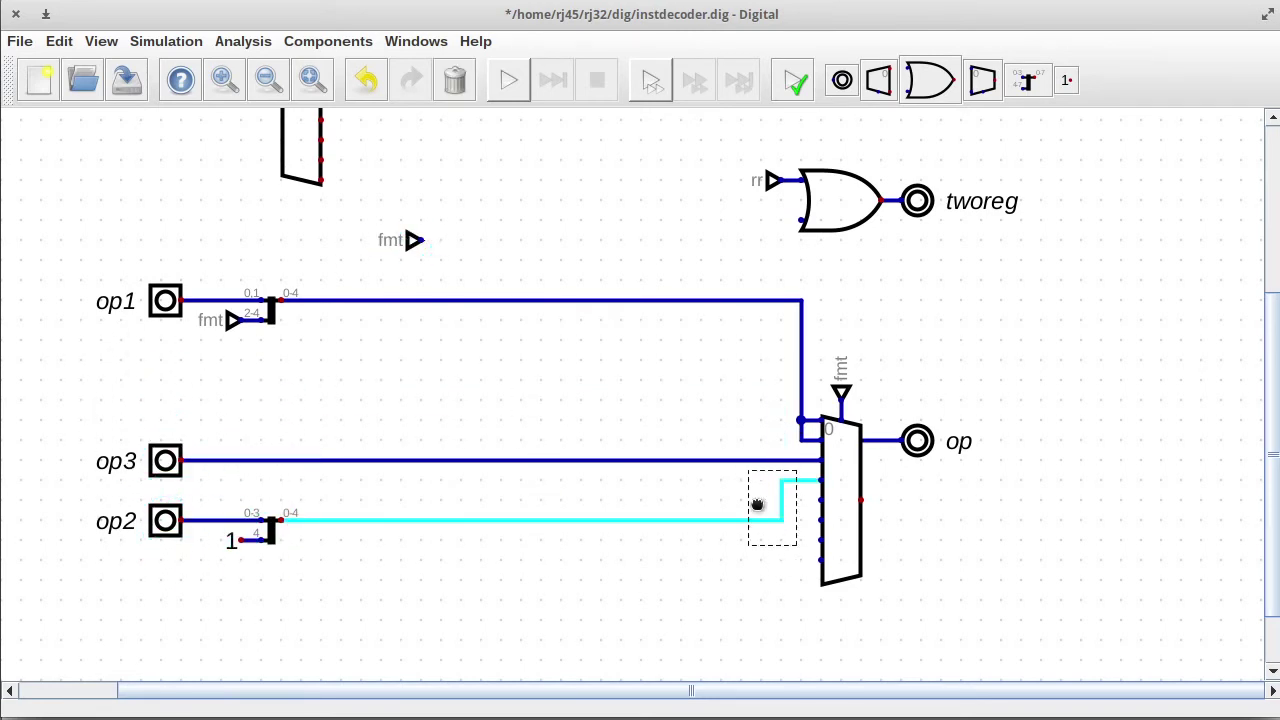
left_click_drag(757, 505, 290, 491)
left_click_drag(94, 277, 826, 343)
left_click_drag(534, 332, 534, 430)
- Move the spare fmt tunnel below op2 and attach a splitter with input splitting 3 and output splitting 2 close to it
left_click_drag(369, 195, 468, 268)
left_click_drag(461, 257, 222, 616)
left_click(1028, 80)
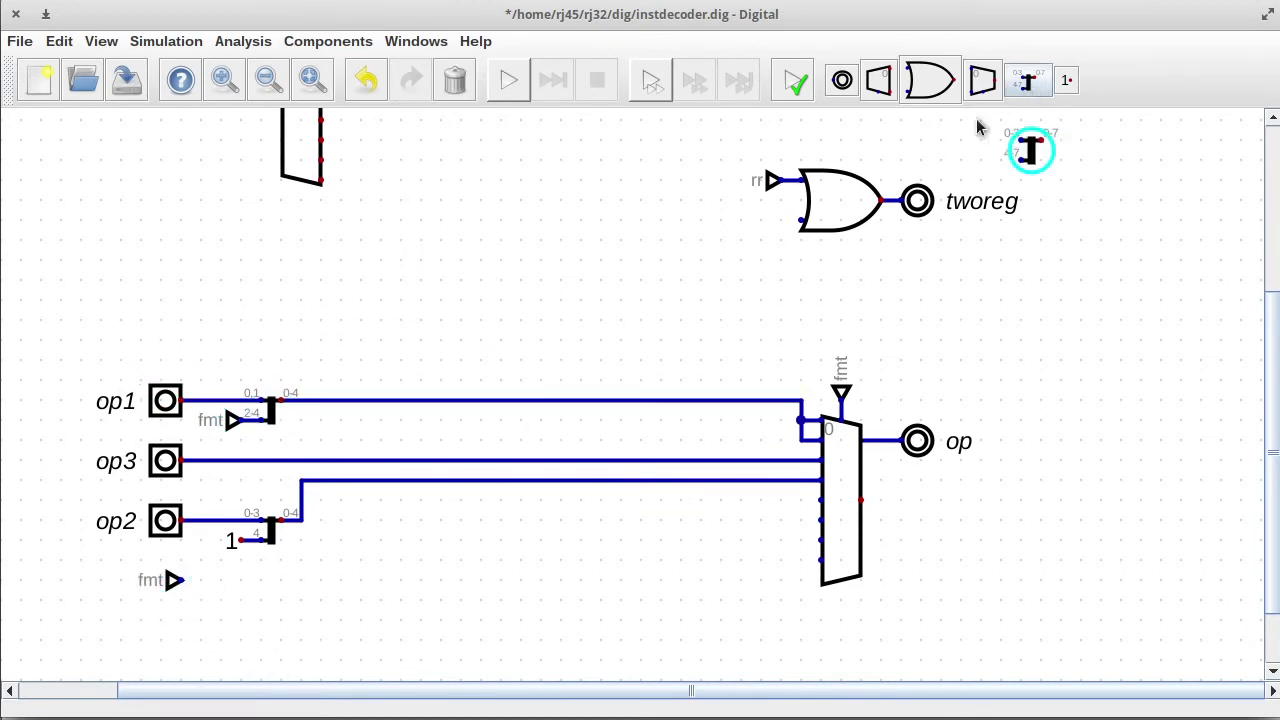
left_click(269, 589)
left_click(270, 589)
type("3")
double_click(314, 609)
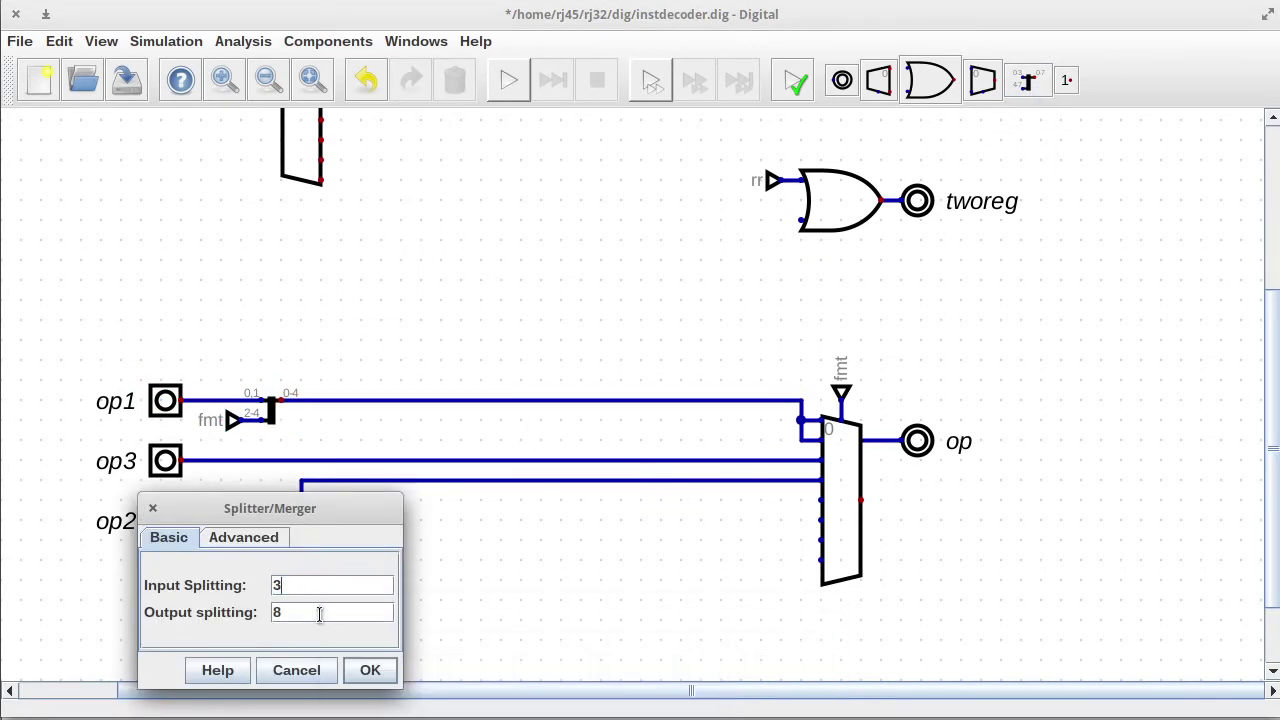
type("2")
left_click(363, 668)
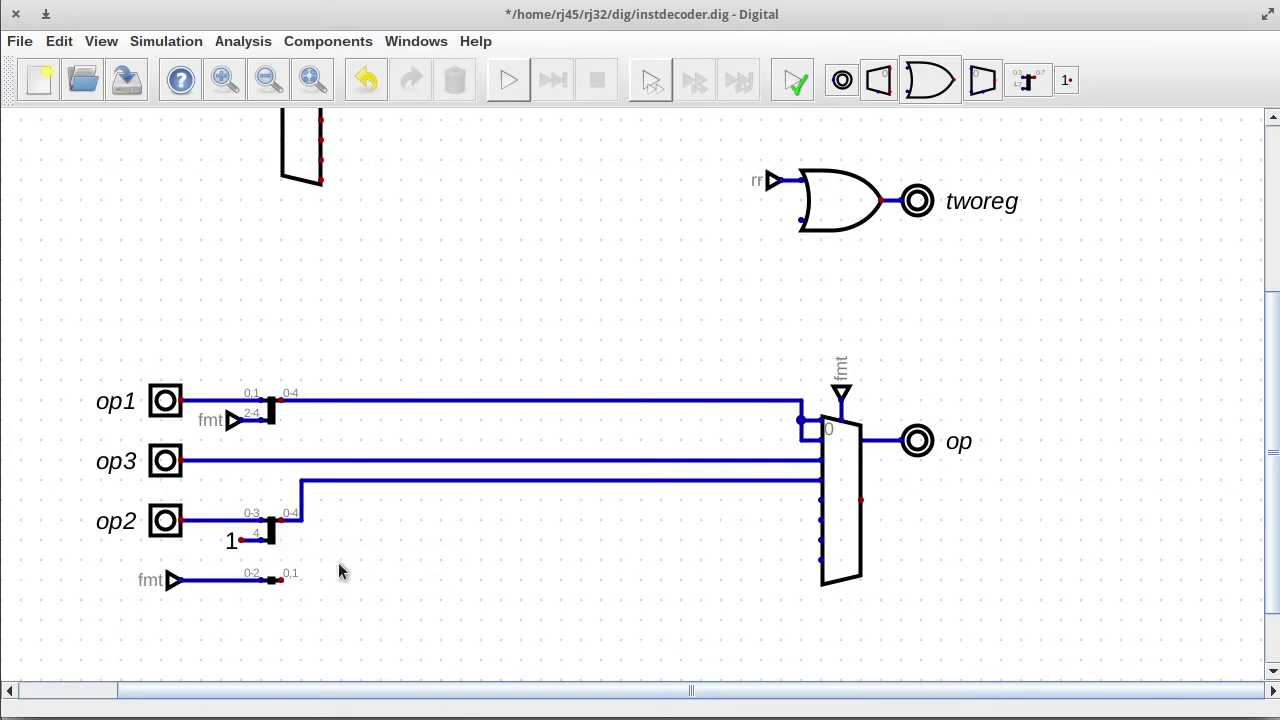
left_click_drag(316, 578, 255, 585)
- Add a splitter/merger after the fmt splitter with input splitting 2,3 and a single 5-bit output
left_click(1027, 83)
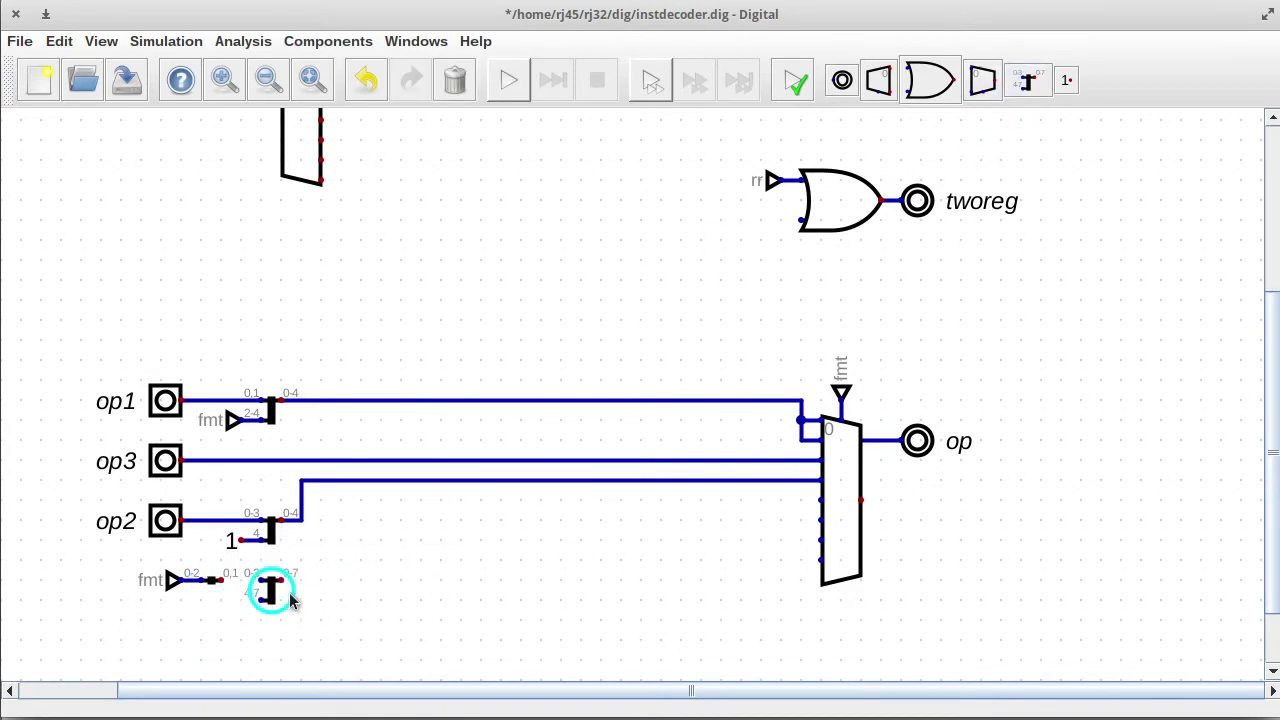
left_click(289, 600)
left_click(289, 600)
type("2,3")
key("Return")
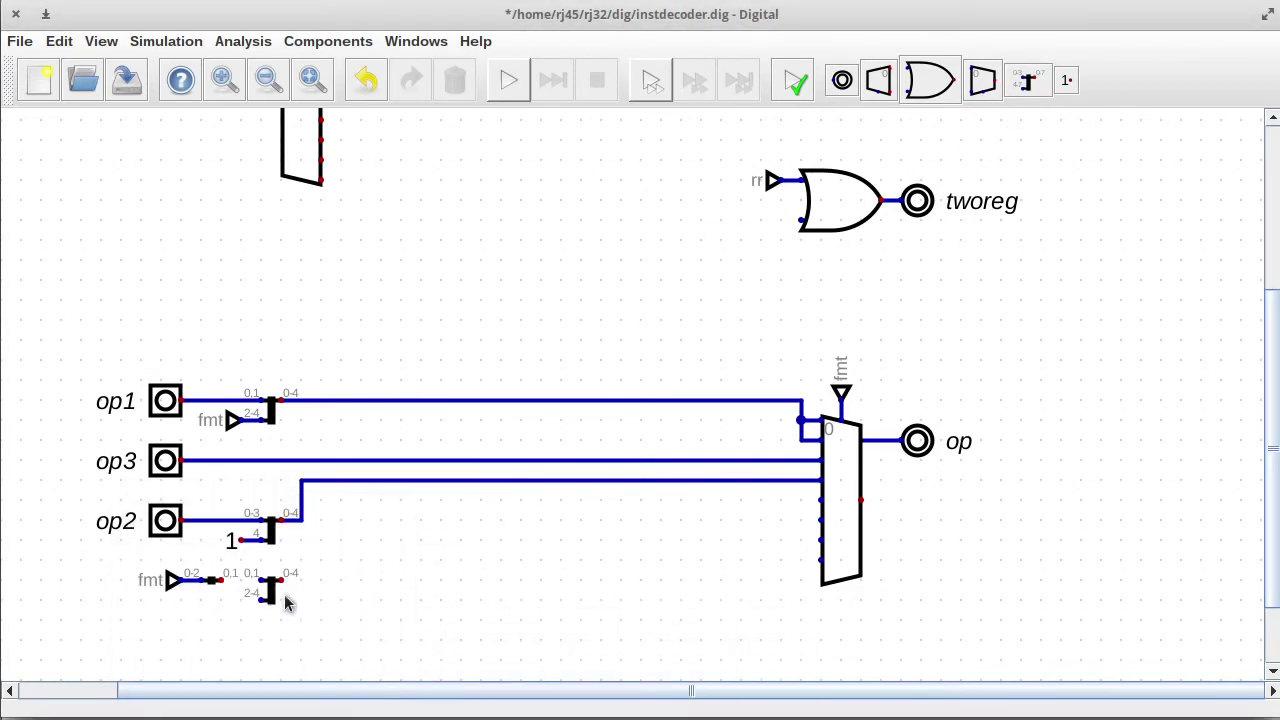
- Place a constant 0 on the 2-4 input of the merger below op2
left_click(1066, 81)
left_click(241, 602)
right_click(235, 601)
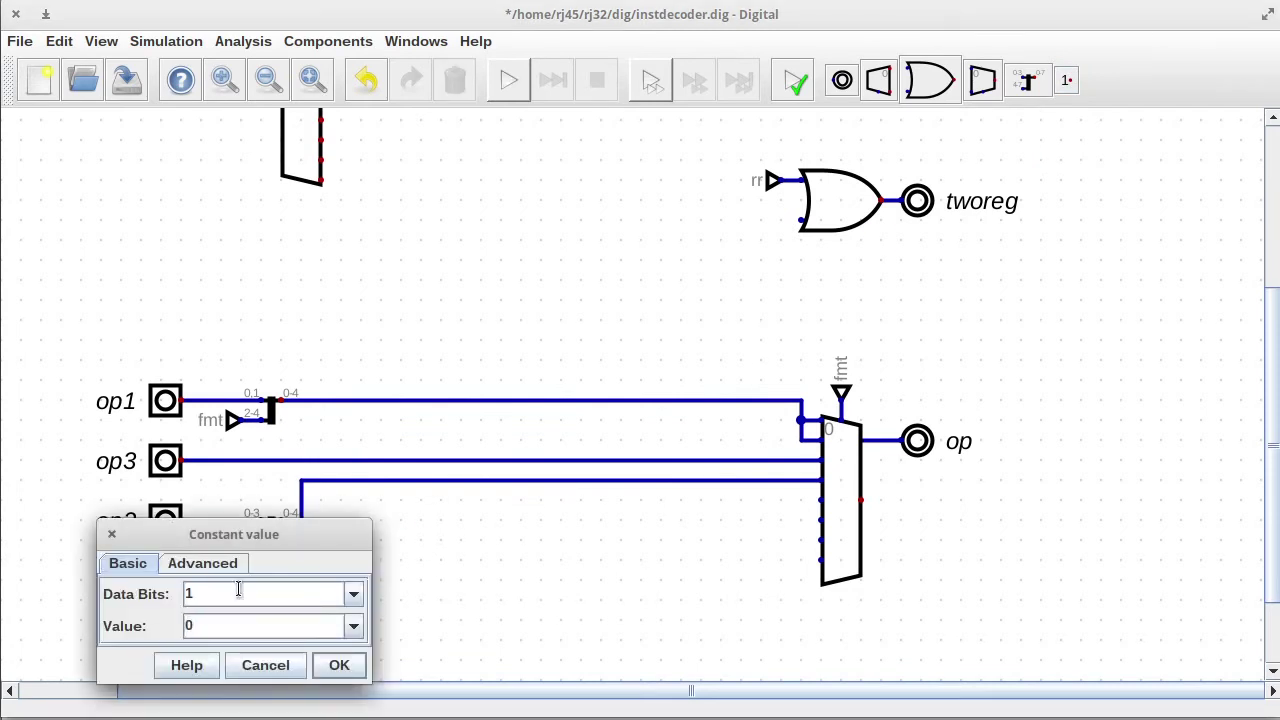
key("Return")
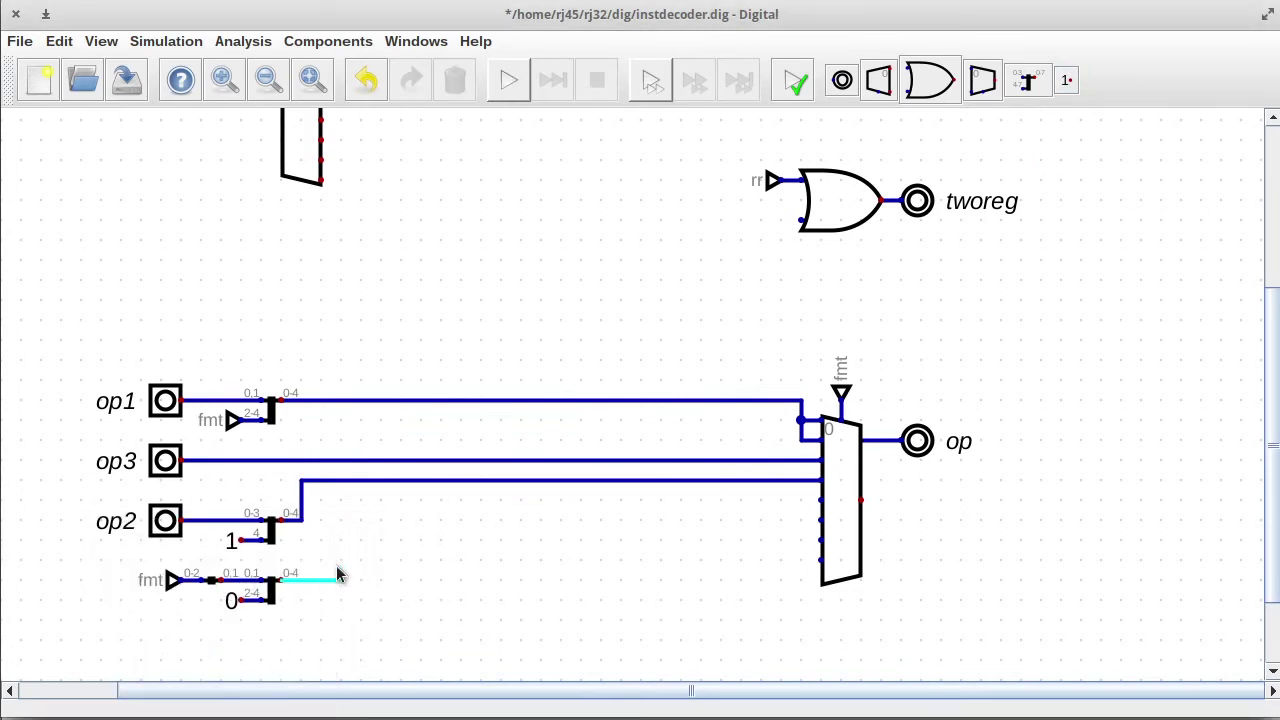
- Wire the output of the merger fed by the fmt splitter to the op multiplexer's last four inputs
left_click(321, 500)
left_click(818, 500)
left_click(801, 501)
left_click(819, 559)
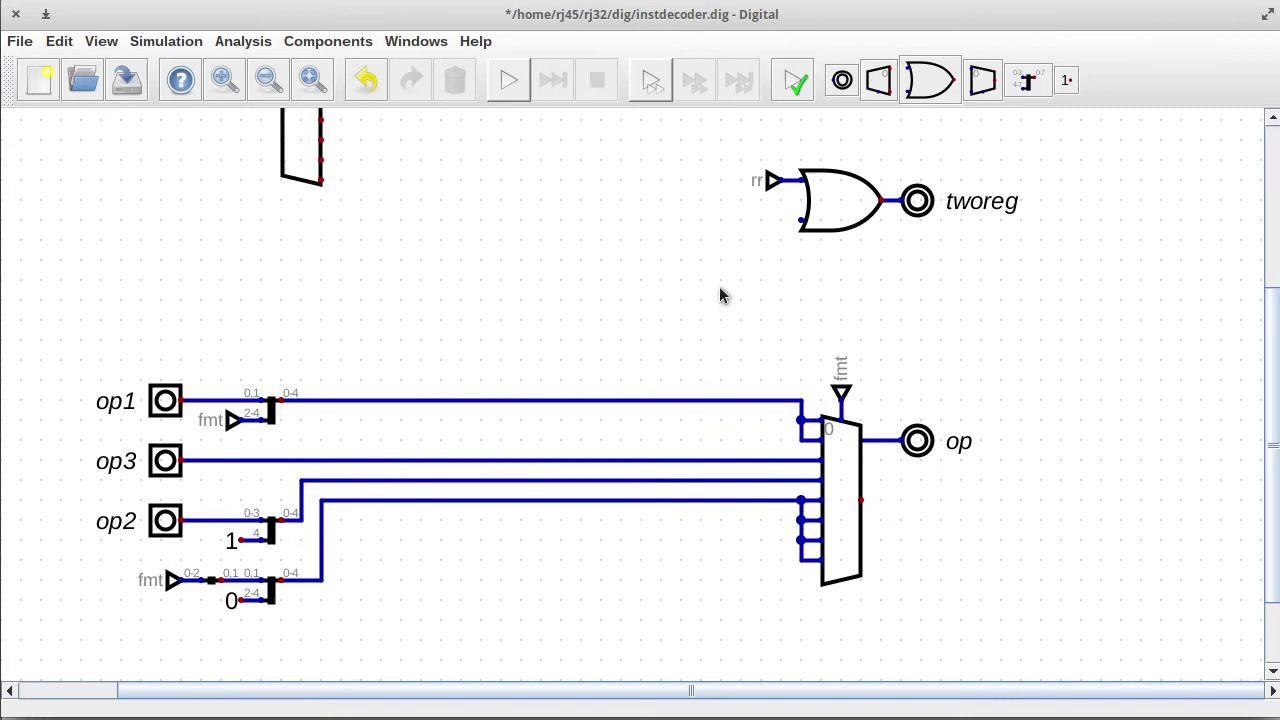
- Move the op multiplexer with its fmt tunnel and output close to the mergers, and shift the whole op block towards the other outputs
left_click_drag(720, 295, 491, 555)
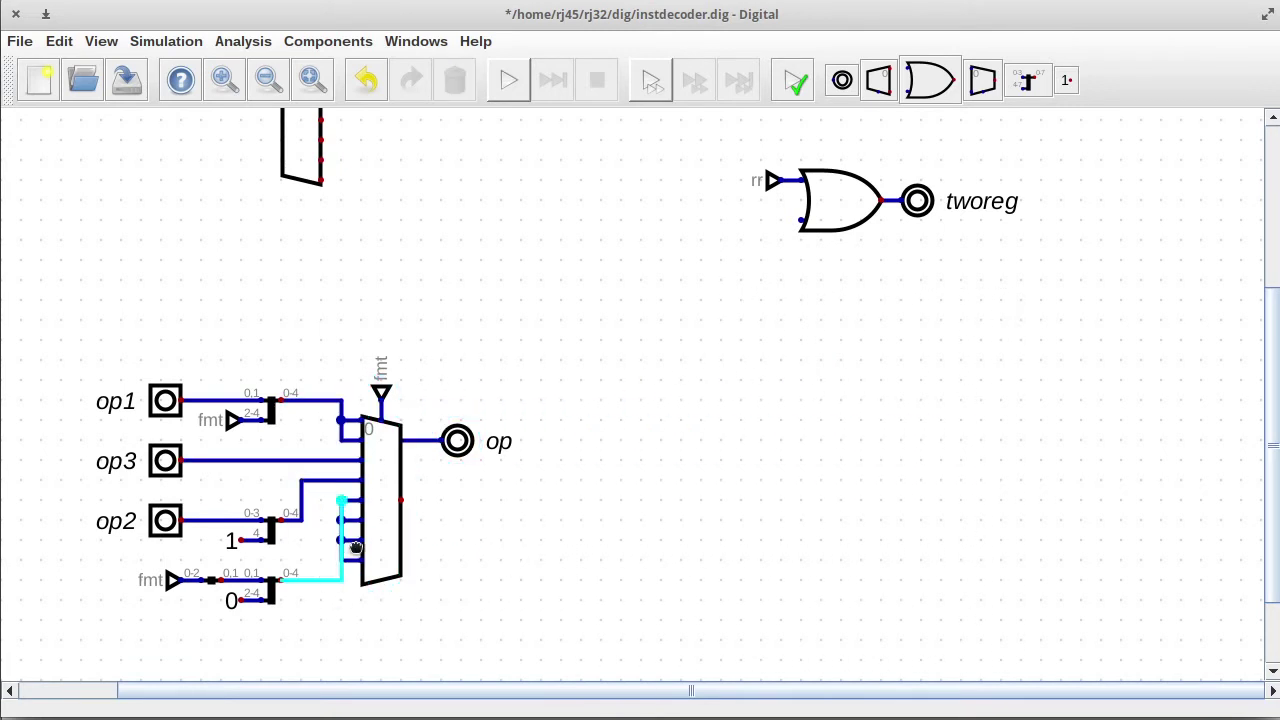
left_click_drag(329, 336, 534, 617)
left_click(451, 549)
left_click_drag(74, 328, 529, 637)
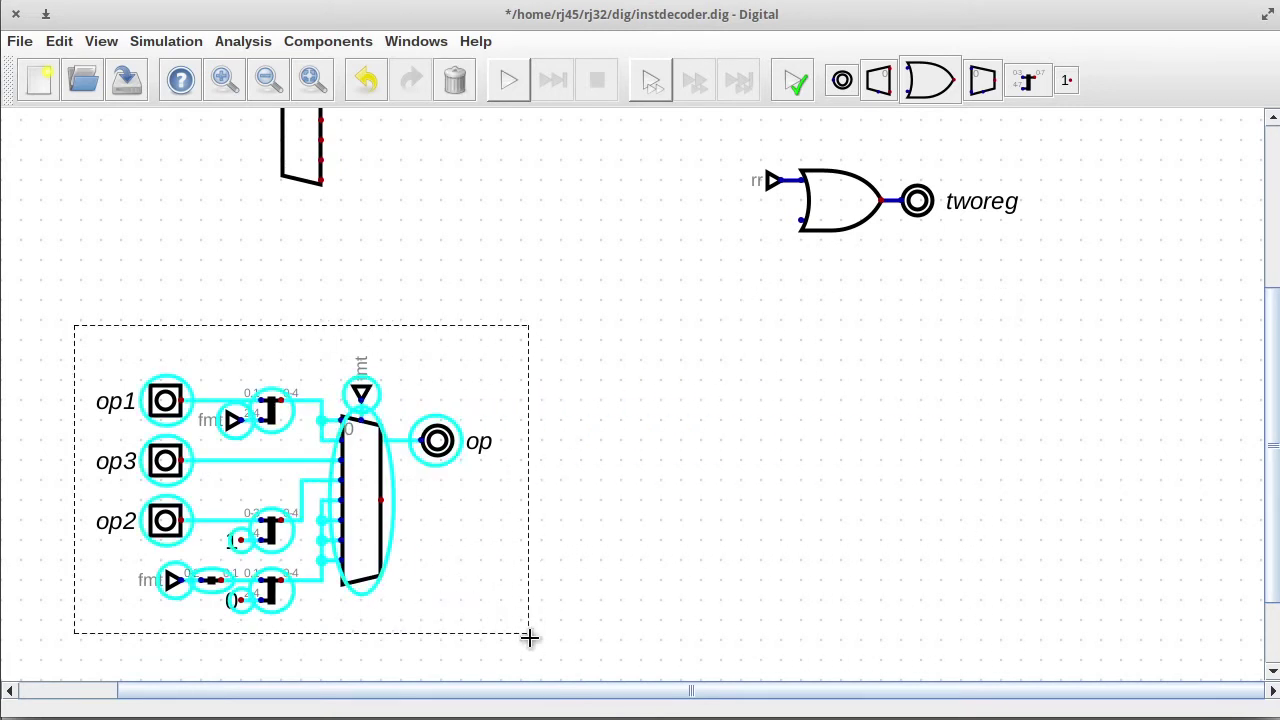
left_click_drag(444, 577, 724, 537)
- Switch to the spreadsheet and, in the Decoding Logic table, set cell K381 to 0 and cells K382 to K384 to 1
key("F1")
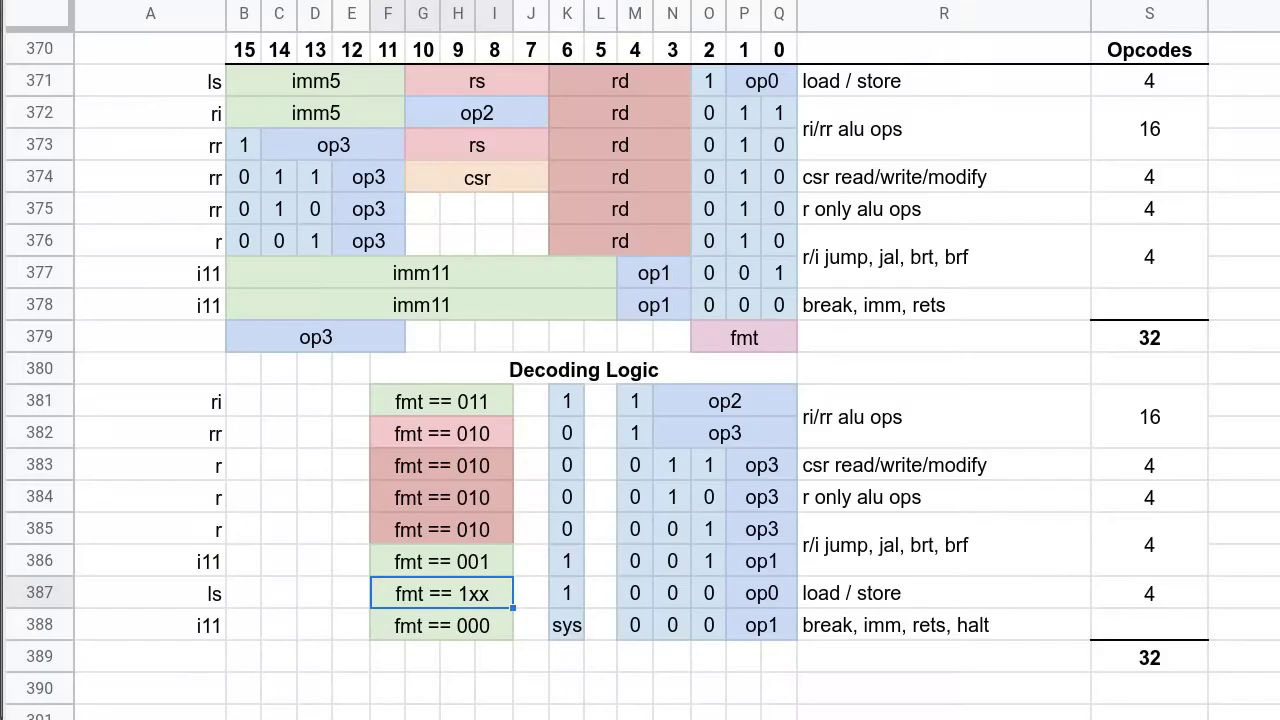
left_click(570, 405)
type("0")
left_click(576, 436)
type("1")
left_click(572, 468)
type("1")
left_click(570, 500)
type("1")
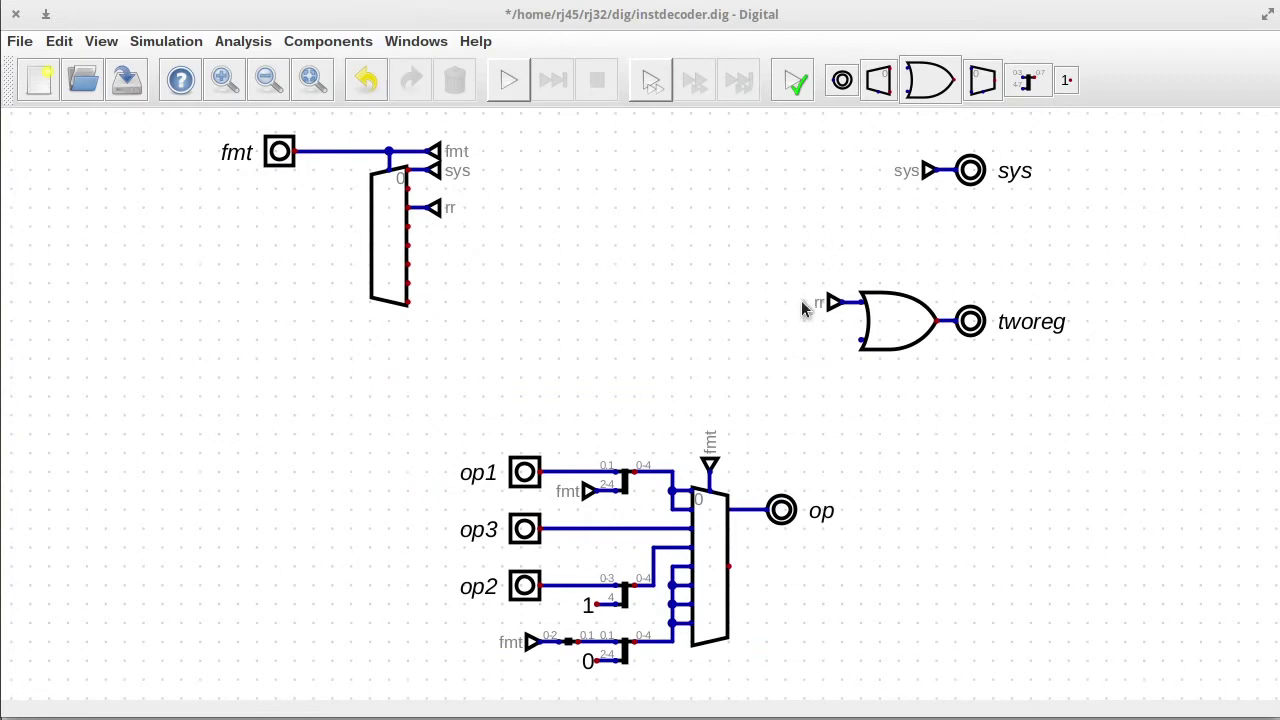
- Back in Digital, replace the OR gate with a direct rr tunnel connection to tworeg and move the sys and tworeg outputs above the op block
key("Delete")
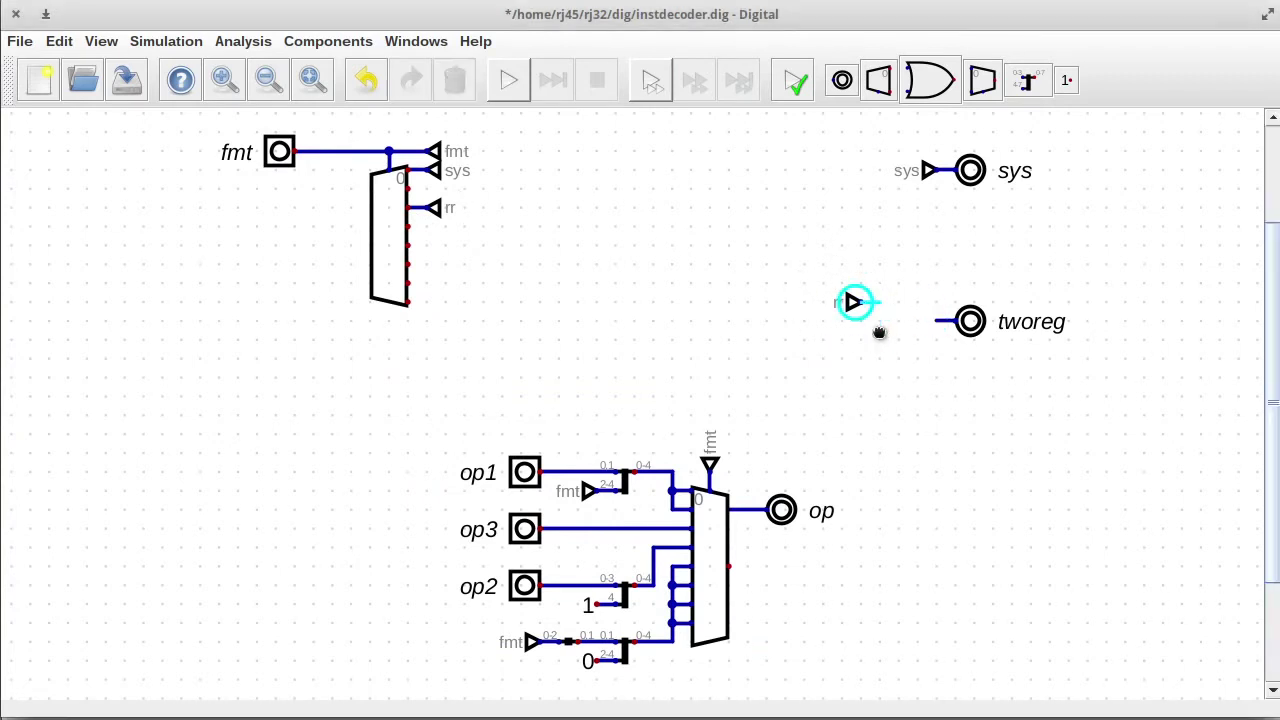
left_click_drag(879, 332, 935, 351)
left_click_drag(832, 130, 1050, 355)
left_click_drag(1042, 303, 740, 360)
- Move the fmt input and its demultiplexer with tunnels closer to the op block, tightening the spacing around the demultiplexer
left_click_drag(166, 110, 527, 376)
mouse_move(478, 311)
left_mouse_down()
mouse_move(497, 405)
mouse_move(580, 400)
left_mouse_up()
left_click_drag(306, 191, 446, 318)
left_click_drag(420, 300, 474, 291)
left_click_drag(408, 207, 577, 410)
left_click_drag(560, 366, 431, 362)
- Delete the fmt tunnel beside the demultiplexer and run fmt wires to the op1 merger, the lowest splitter and the op multiplexer's selector
left_click_drag(397, 217, 439, 256)
key("Delete")
left_click(371, 245)
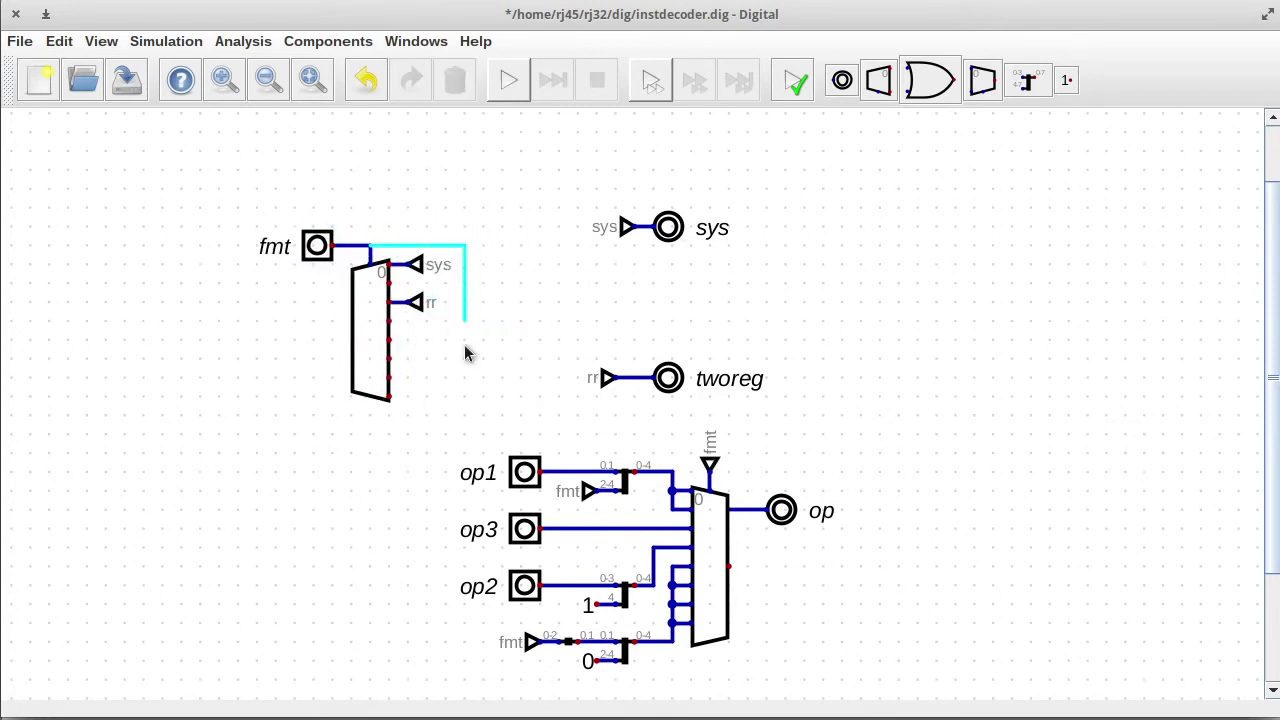
left_click(460, 492)
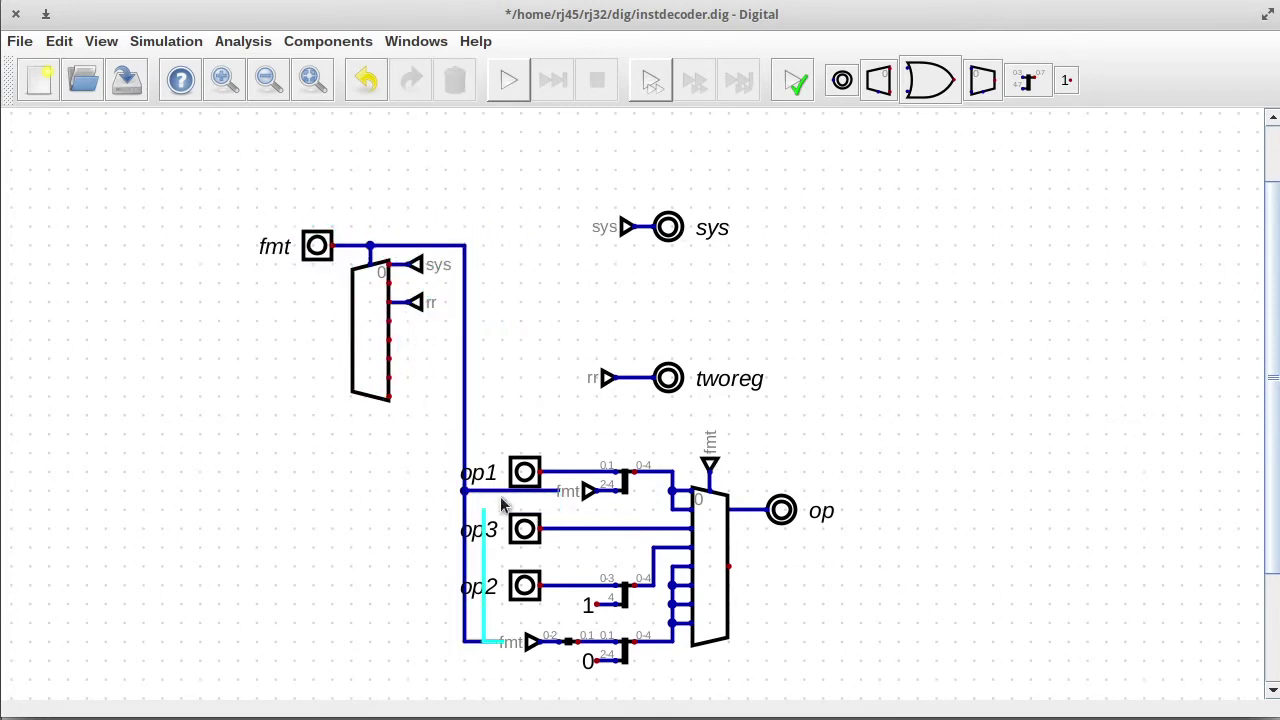
key("Escape")
left_click(466, 416)
left_click(710, 433)
key("Escape")
- Shift the fmt wiring clear of the op labels and lower the fmt input with its demultiplexer level with the selector wire
left_click_drag(239, 166, 496, 707)
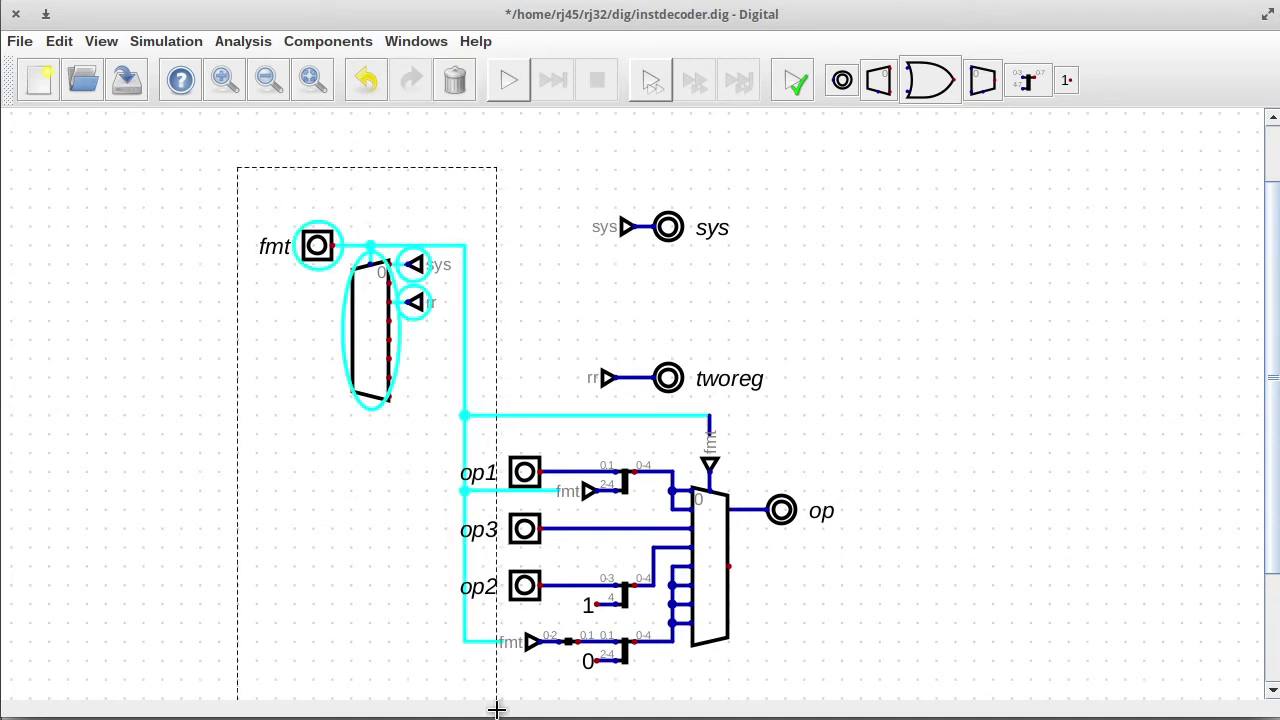
left_click_drag(426, 589, 392, 600)
left_click_drag(200, 195, 418, 535)
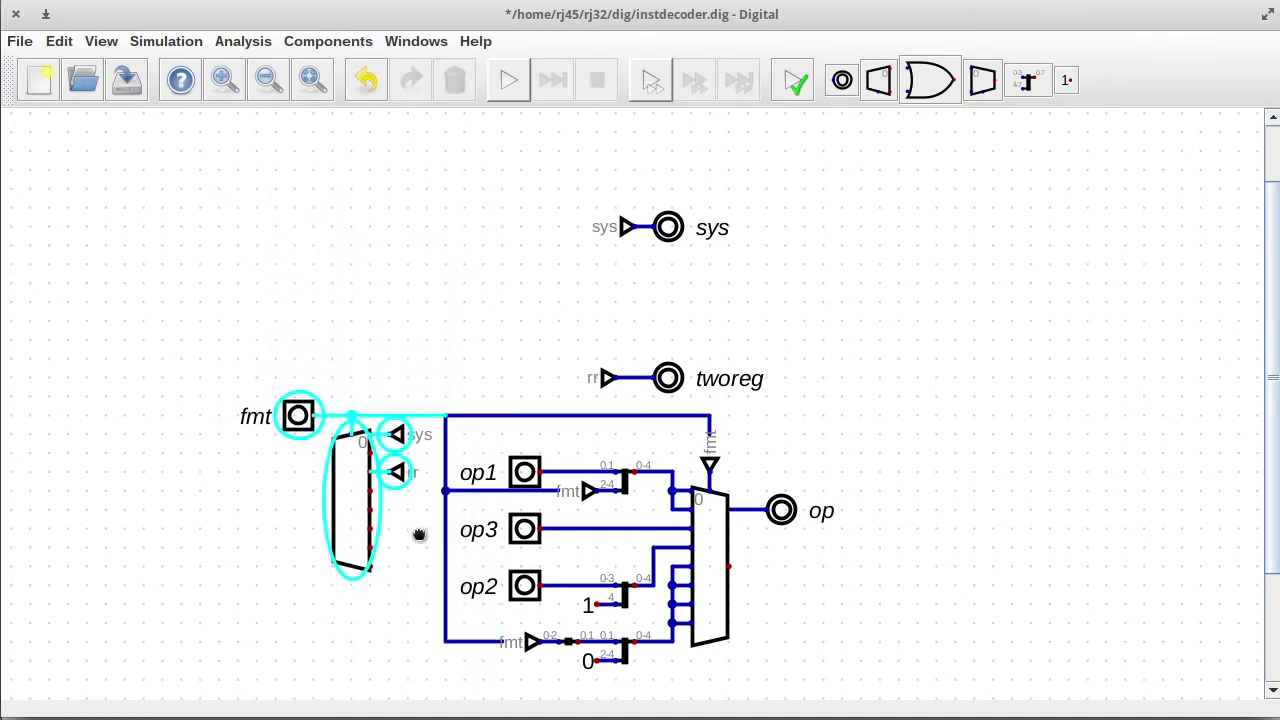
- Replace the remaining fmt tunnels with direct wires and move the fmt input with its demultiplexer farther from the op inputs
key("Delete")
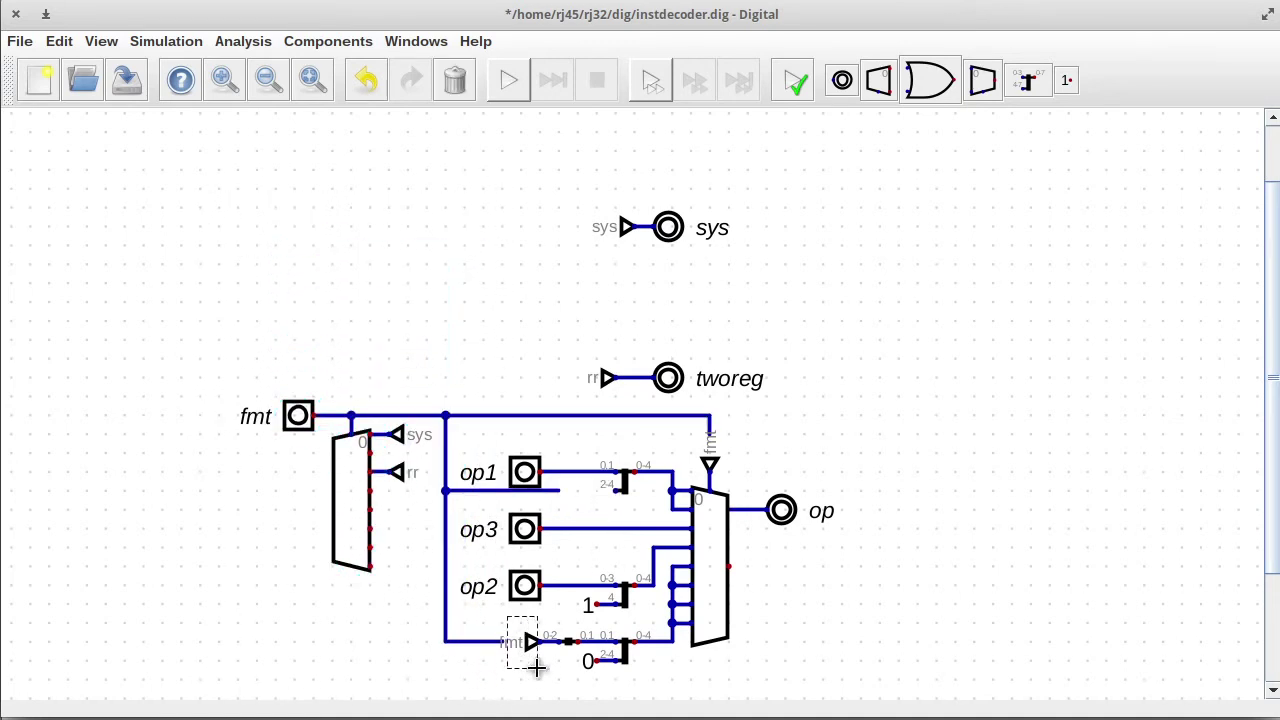
key("Delete")
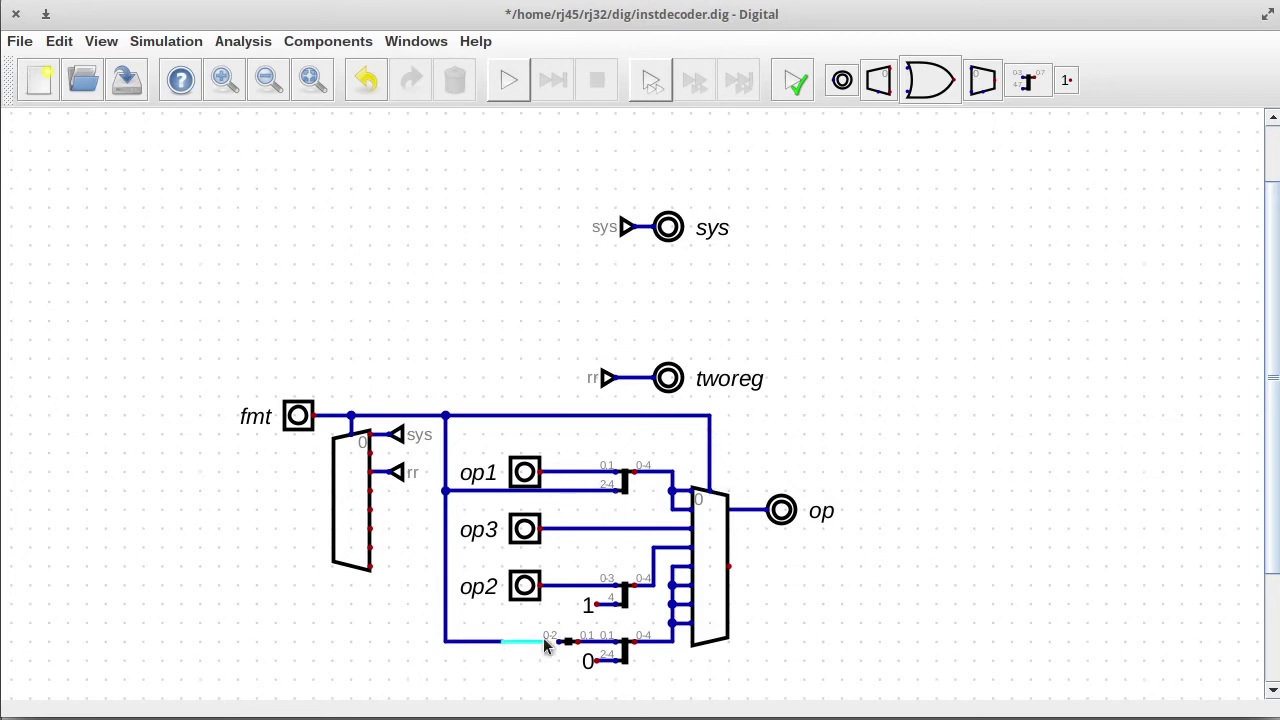
left_click_drag(235, 355, 323, 583)
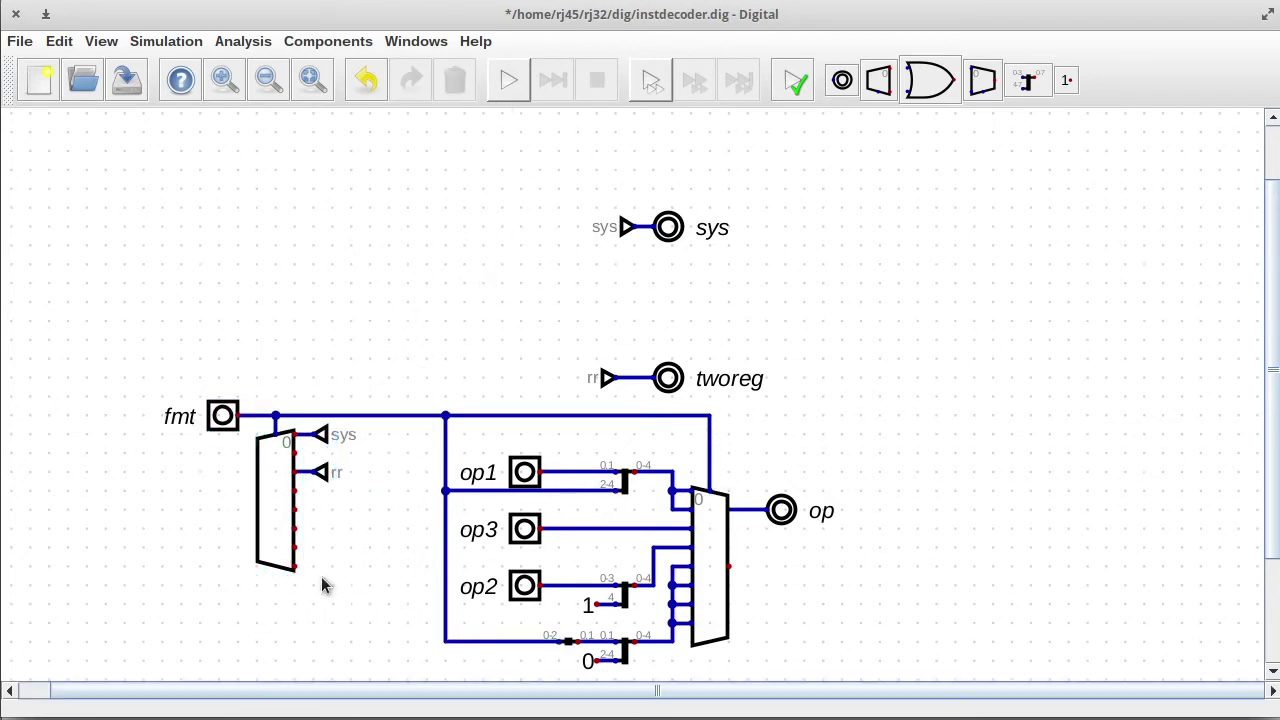
- Remove the sys tunnels and connect the sys output directly to the demultiplexer's output 0
left_click_drag(670, 228, 368, 435)
left_click_drag(576, 192, 678, 254)
key("Delete")
left_click(363, 438)
left_click(326, 438)
left_click(296, 434)
left_click(315, 434)
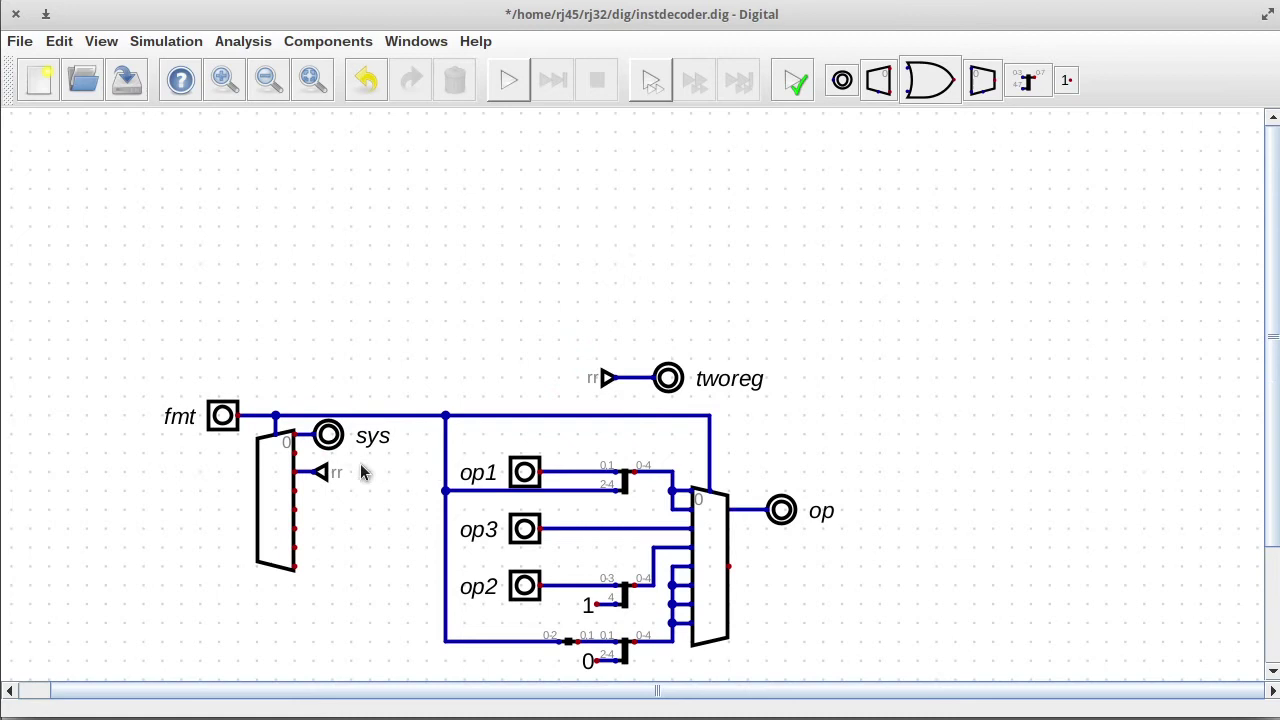
- Replace the rr tunnels by connecting tworeg directly to the demultiplexer's output 2, and align the op output with the multiplexer's output
left_click(325, 474)
left_click_drag(668, 383, 328, 472)
key("Delete")
left_click_drag(546, 306, 691, 394)
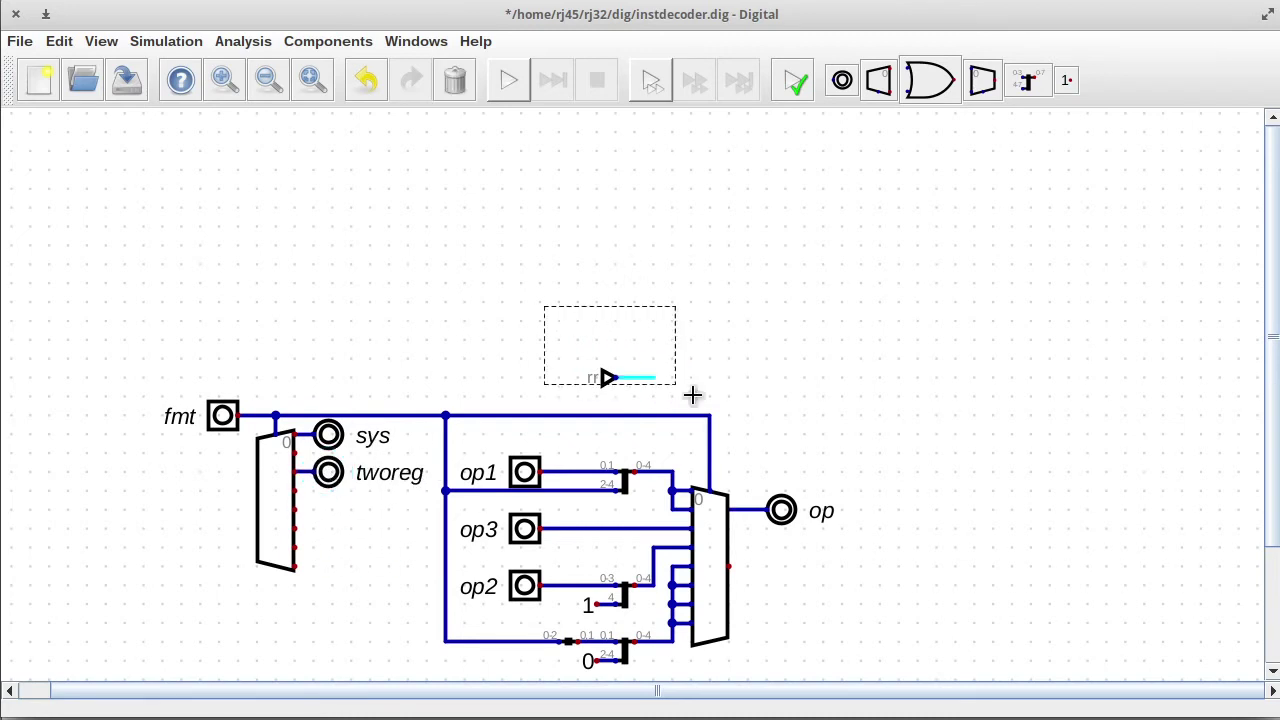
key("Delete")
left_click_drag(723, 475, 806, 595)
left_click(313, 80)
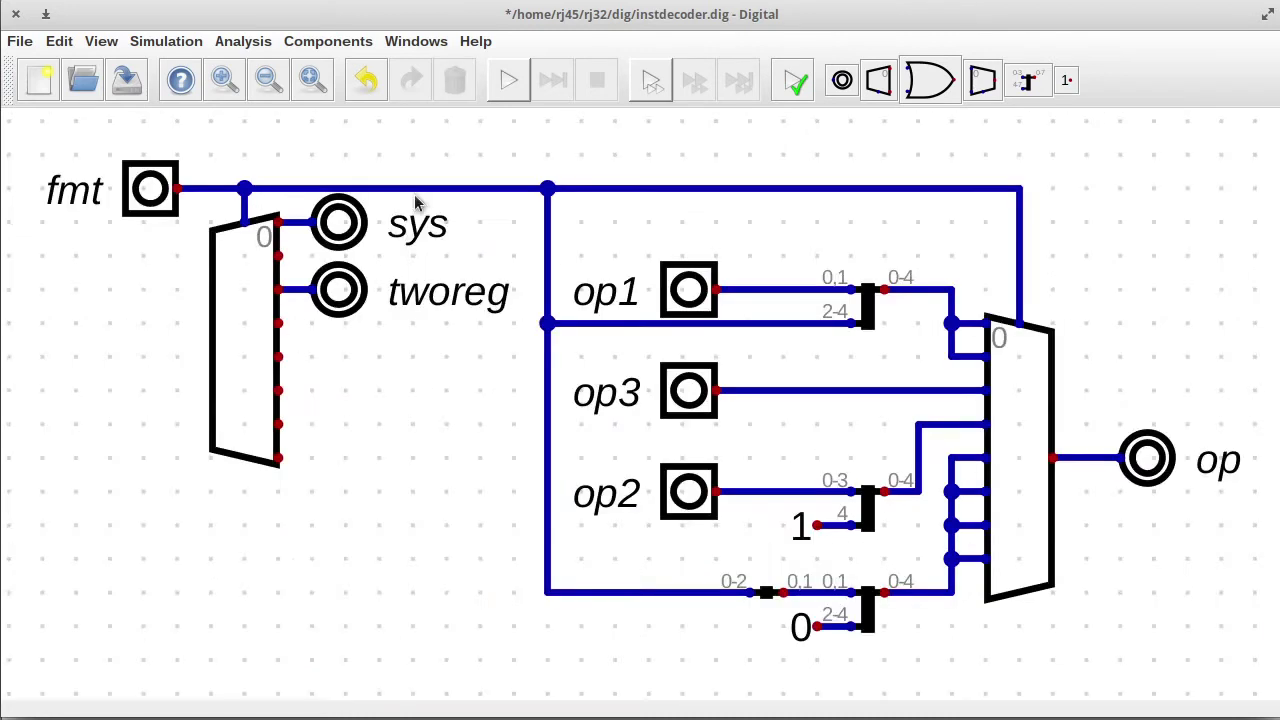
- Start the simulation and set op1 to 2, op3 to 0x15 and op2 to 6
left_click(509, 82)
left_click(676, 287)
type("2")
key("Return")
left_click(691, 393)
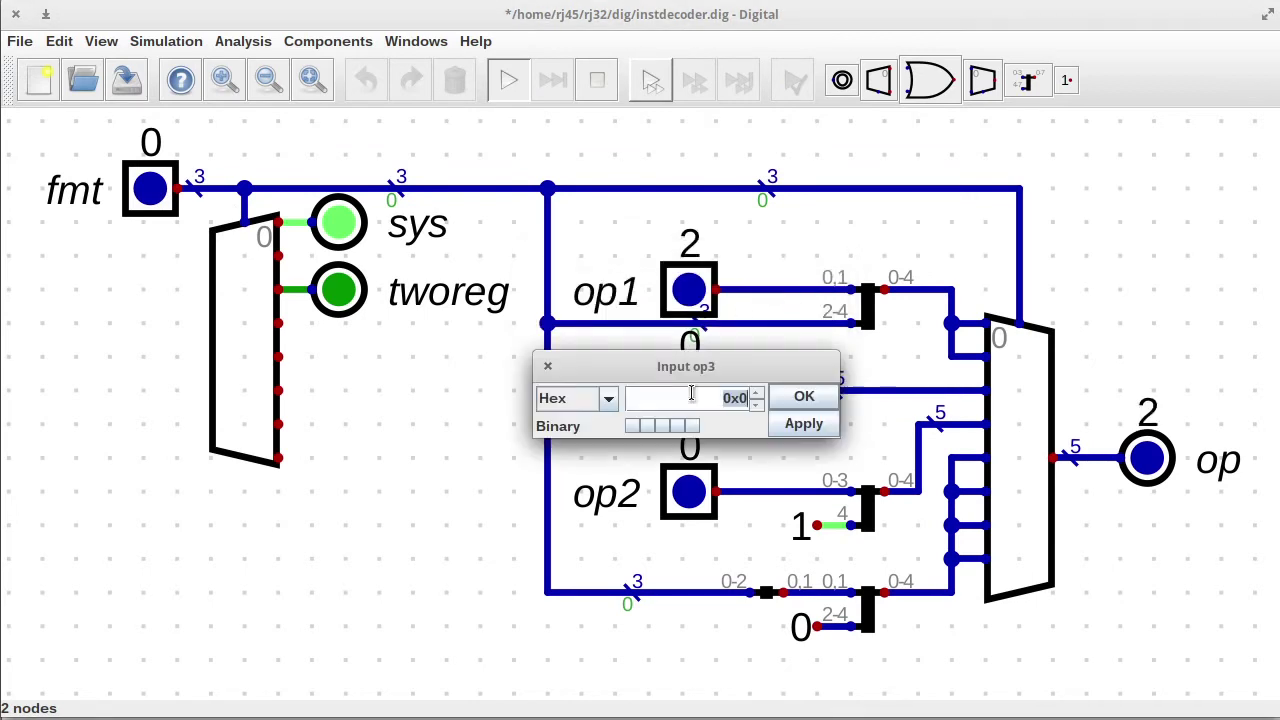
left_click(692, 427)
key("Return")
left_click(689, 490)
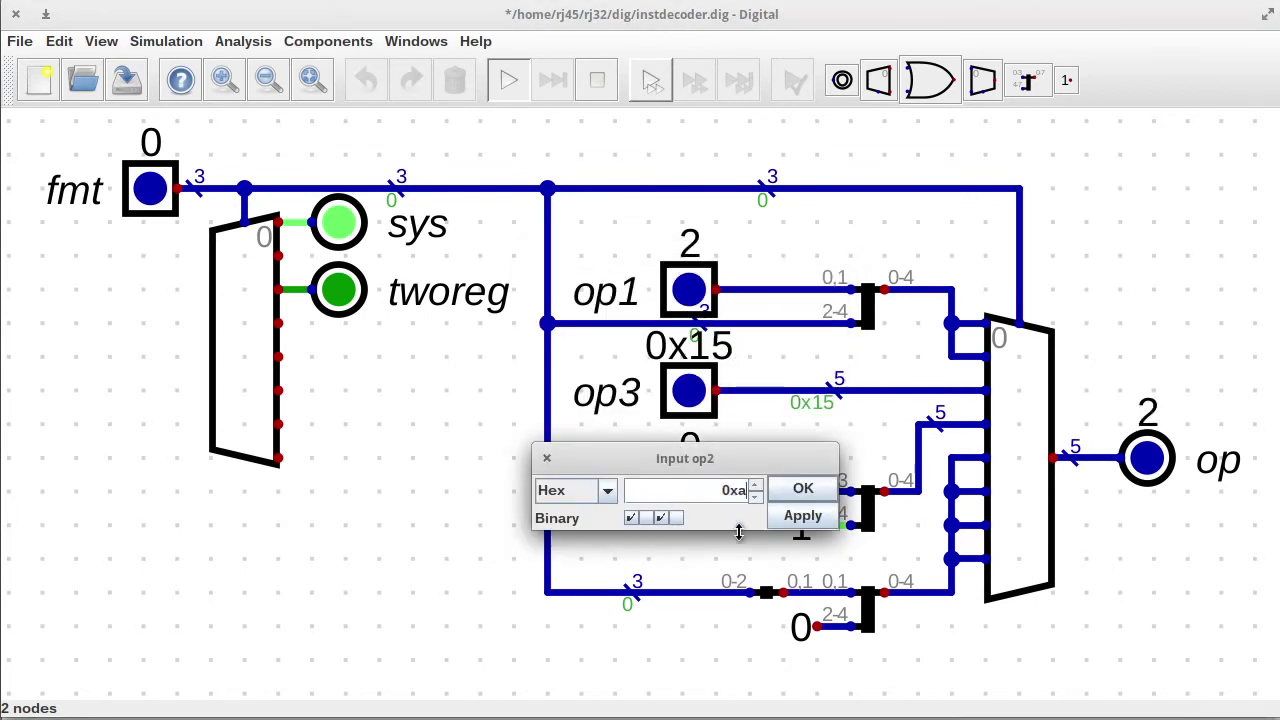
left_click(647, 518)
left_click(632, 518)
left_click(803, 491)
- Step the fmt input through values 1 to 7 to check the sys, tworeg and op outputs, and stop the simulation
left_click(141, 189)
left_click_drag(166, 165, 395, 552)
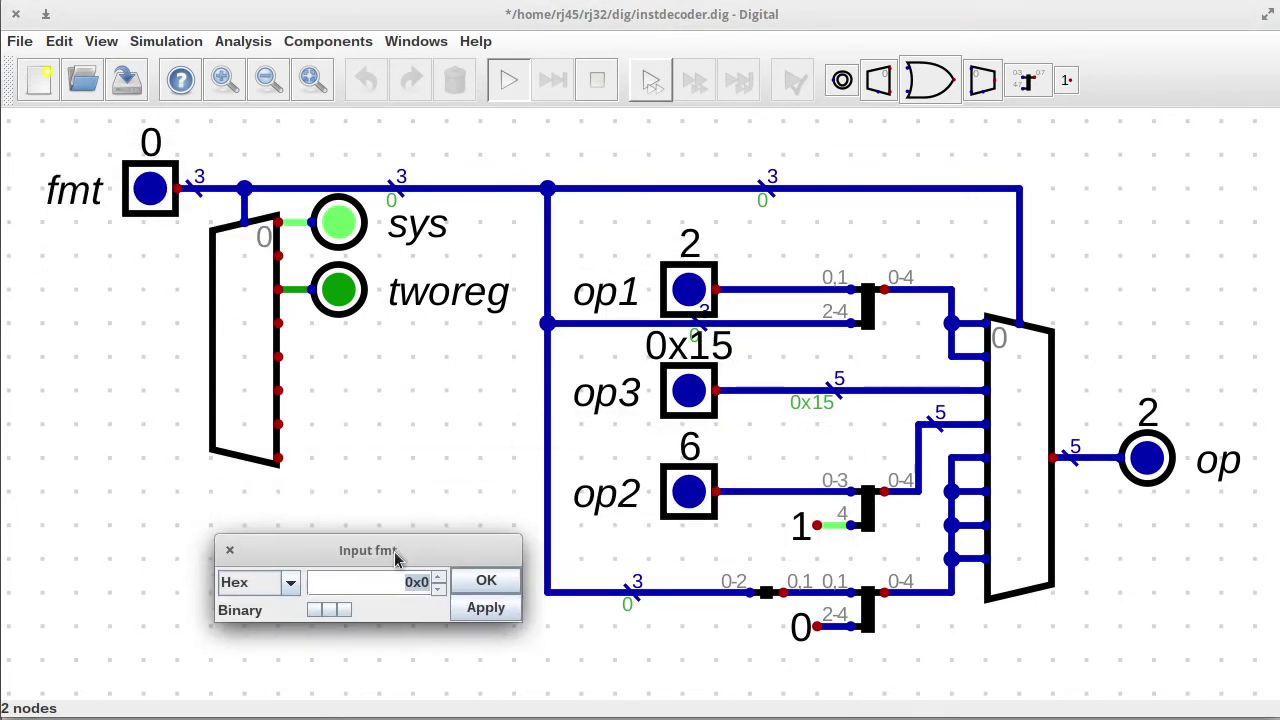
left_click(440, 589)
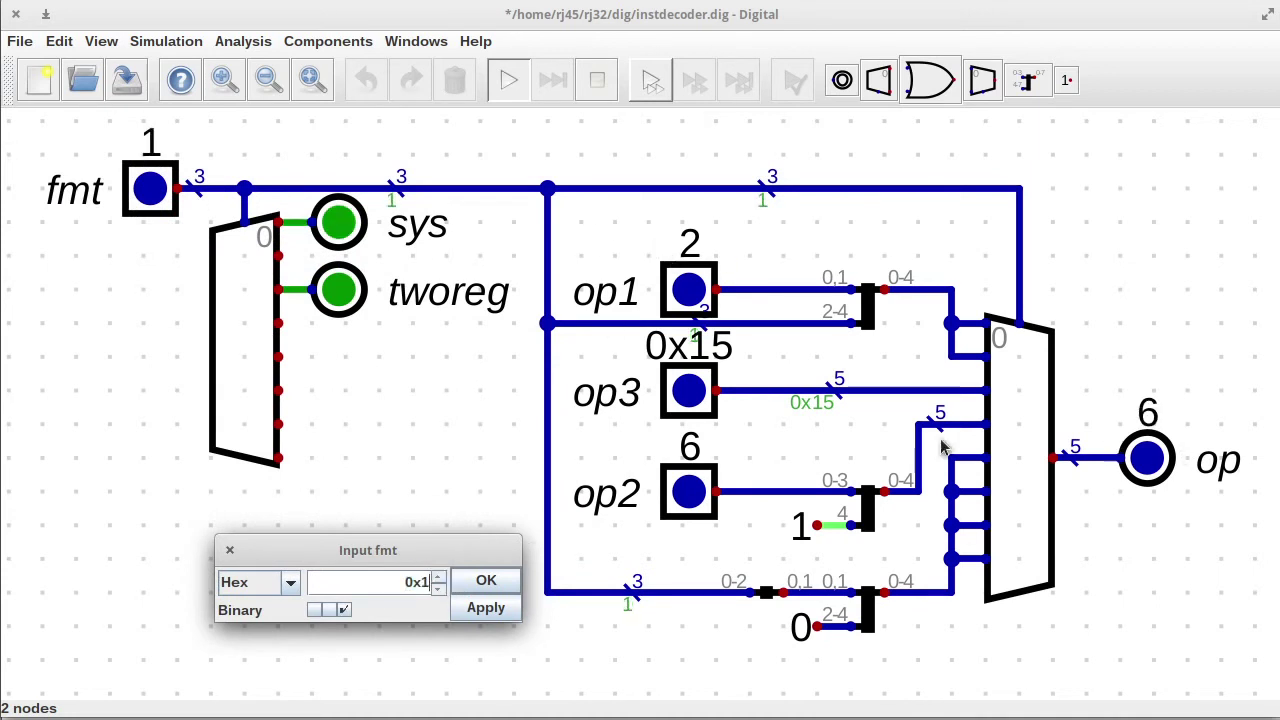
left_click(438, 577)
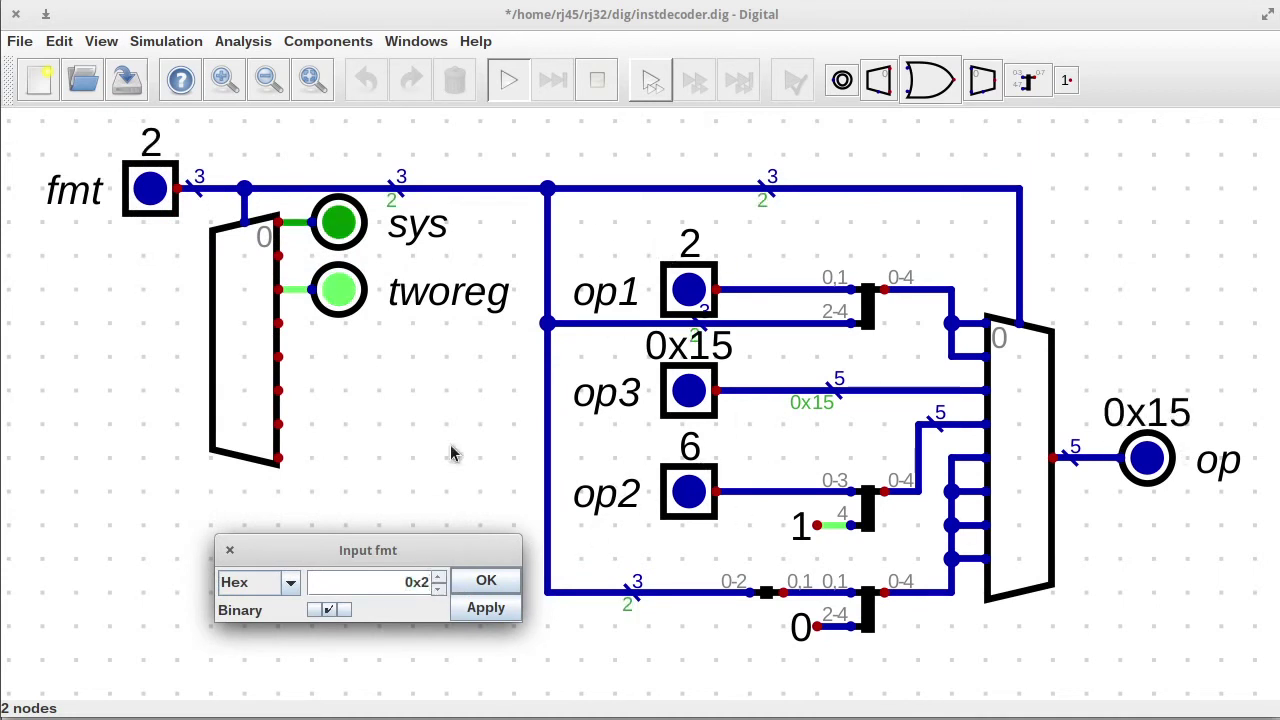
left_click(436, 577)
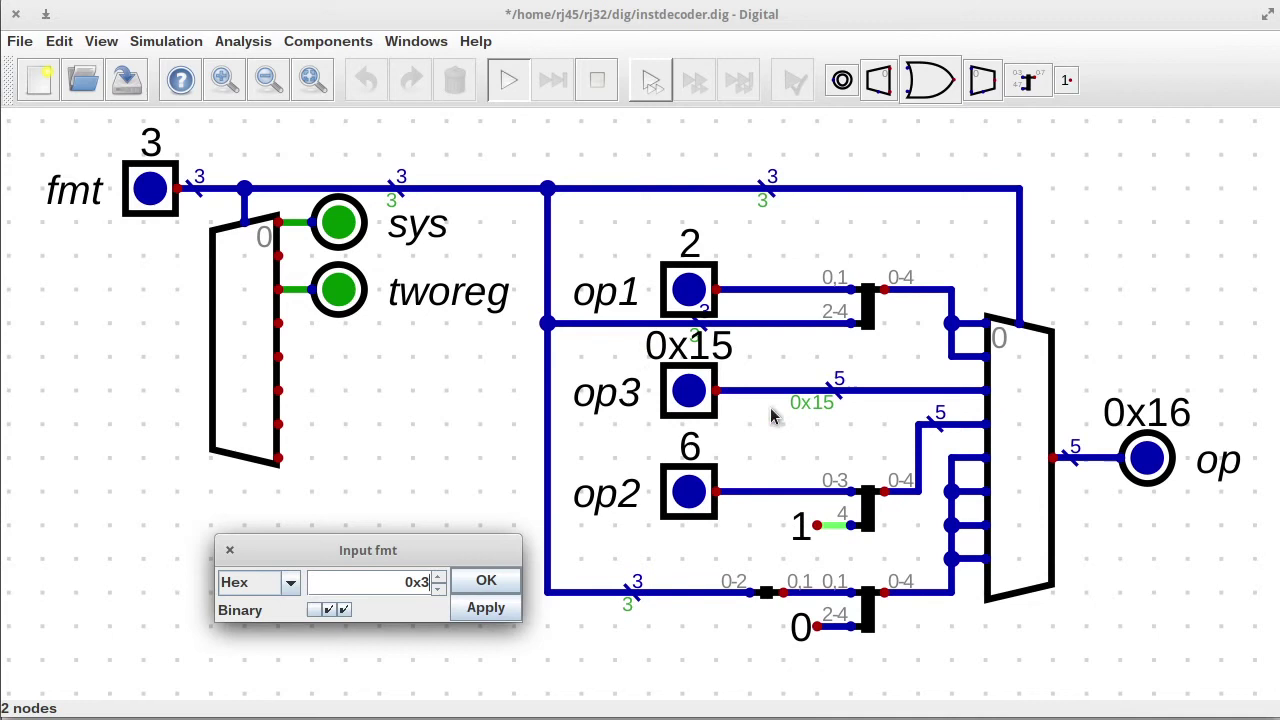
left_click(439, 577)
left_click(439, 577)
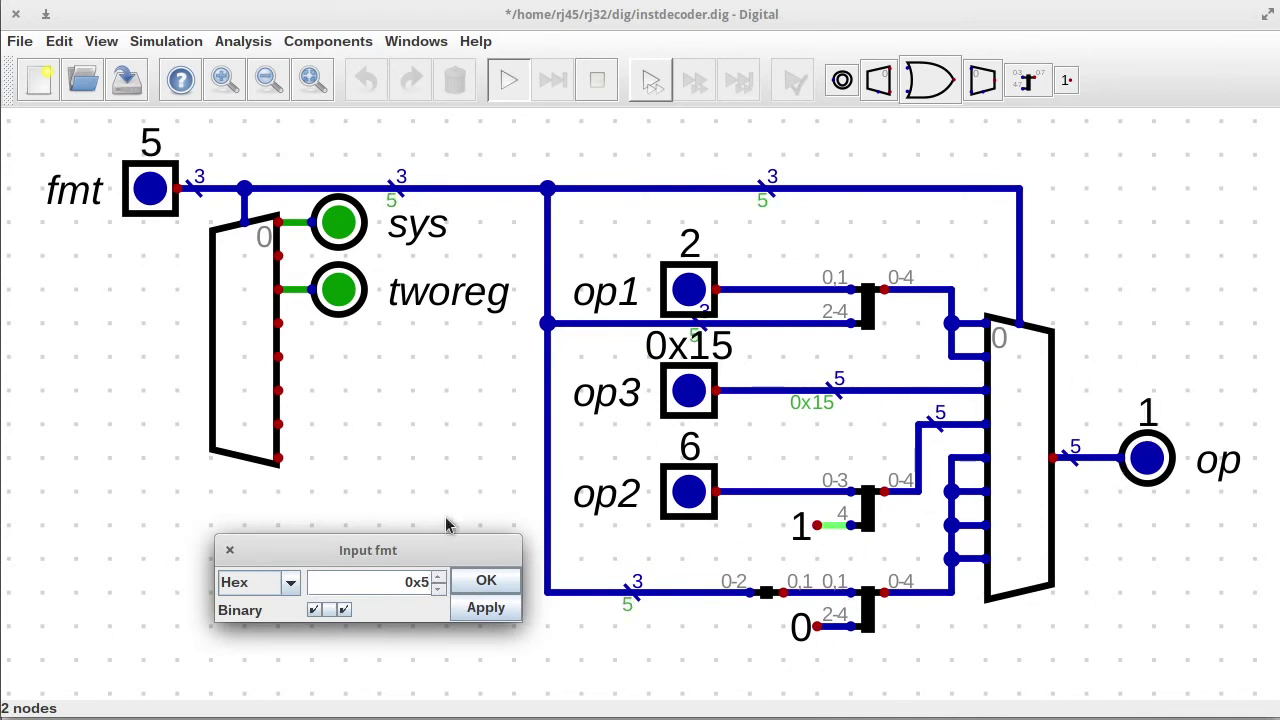
left_click(438, 577)
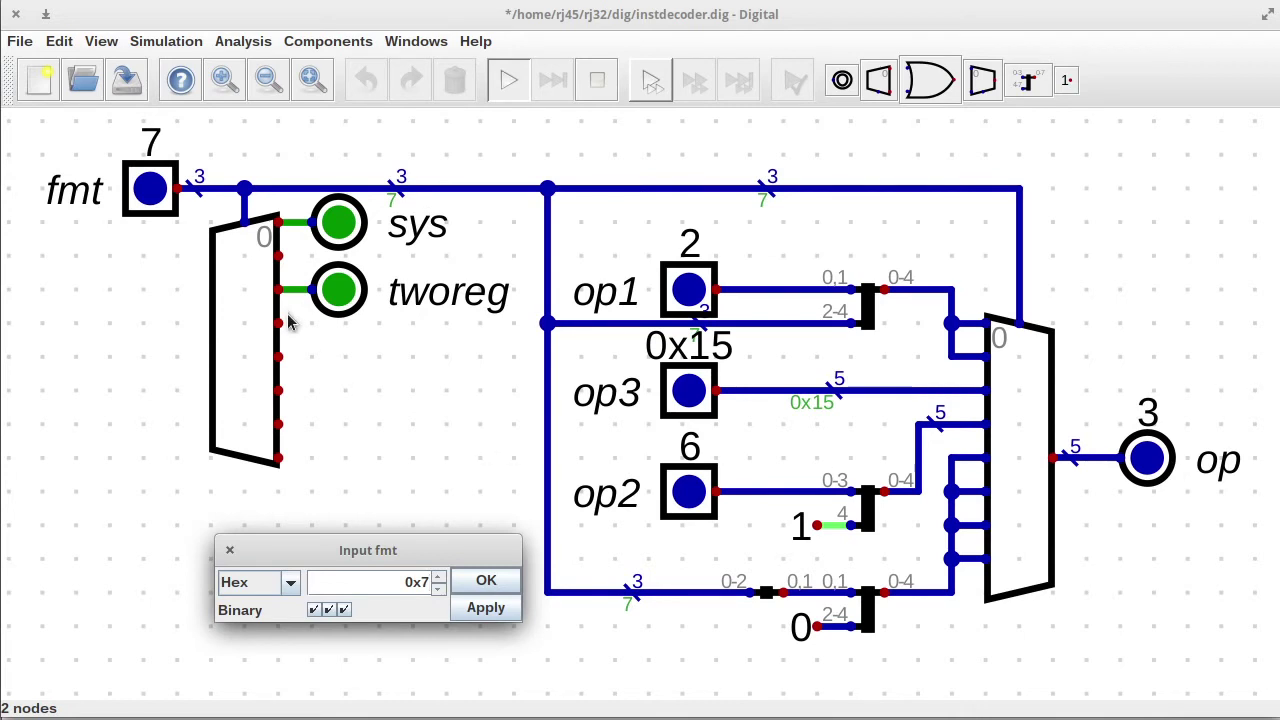
left_click(473, 577)
left_click(597, 80)
- Move the demultiplexer with the sys and tworeg outputs farther below the fmt wire and save the circuit
left_click_drag(451, 602, 163, 194)
left_click_drag(322, 375, 314, 434)
left_click(417, 447)
left_click(127, 82)
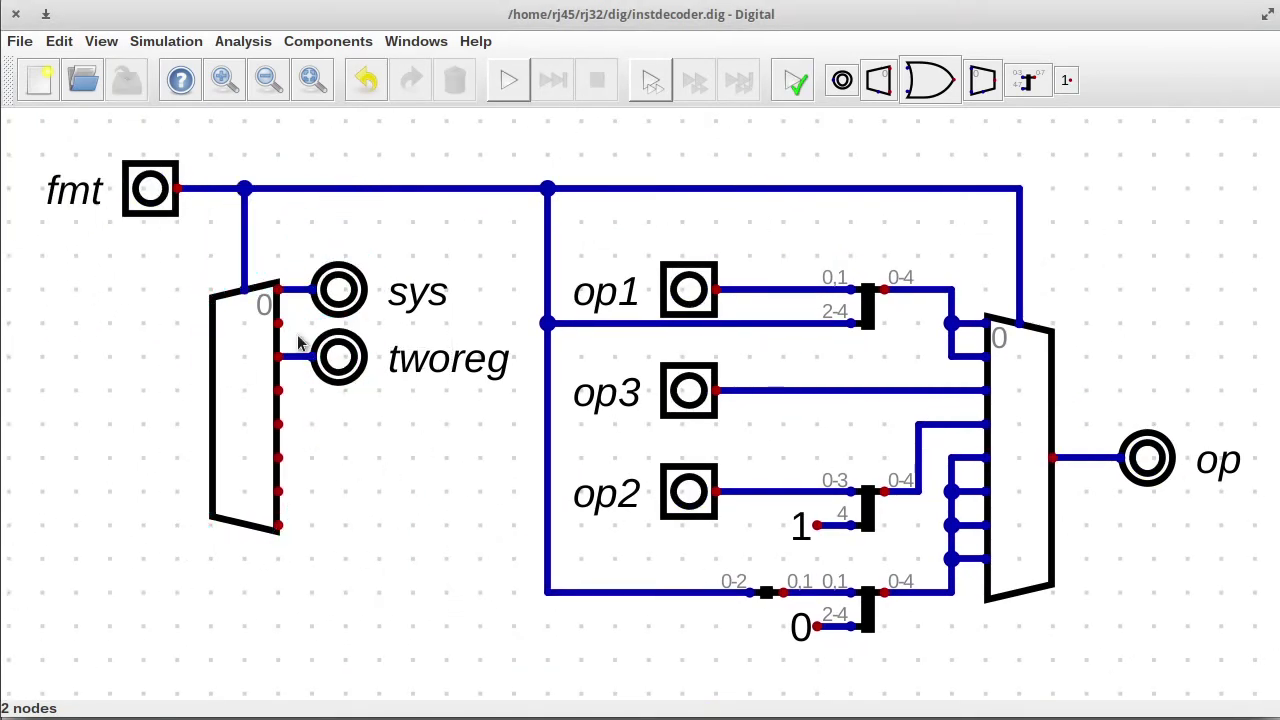
- Label the circuit Instr Decoder with width 5 and a light purple background, and save and close it
left_click(59, 41)
left_click(150, 109)
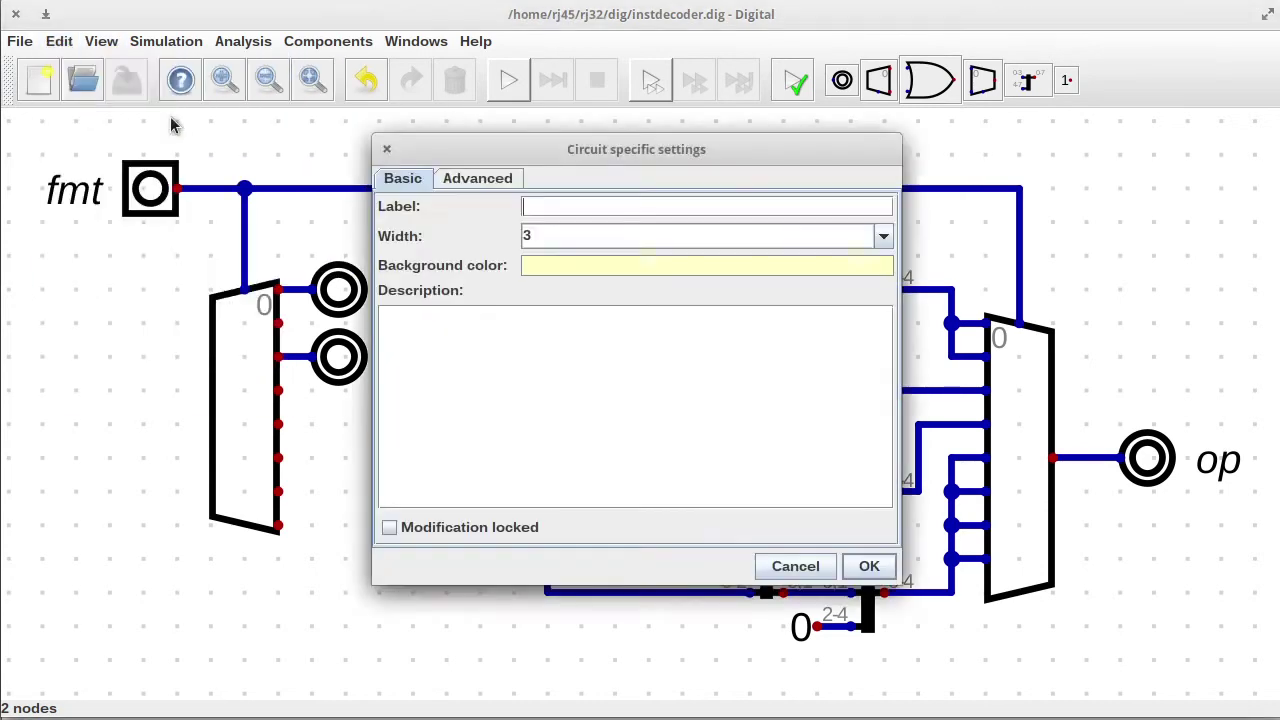
left_click(640, 265)
left_click(574, 194)
left_click(625, 447)
left_click(881, 235)
left_click(643, 350)
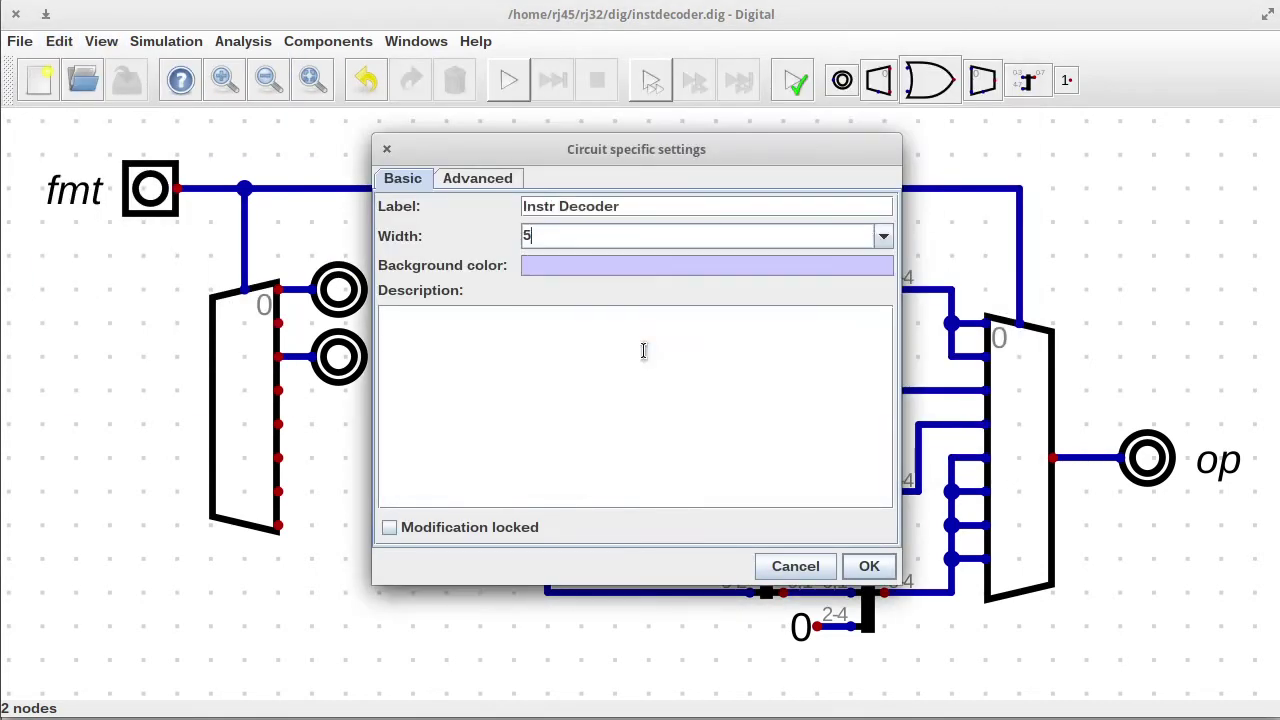
left_click(865, 567)
left_click(127, 84)
left_click(16, 14)
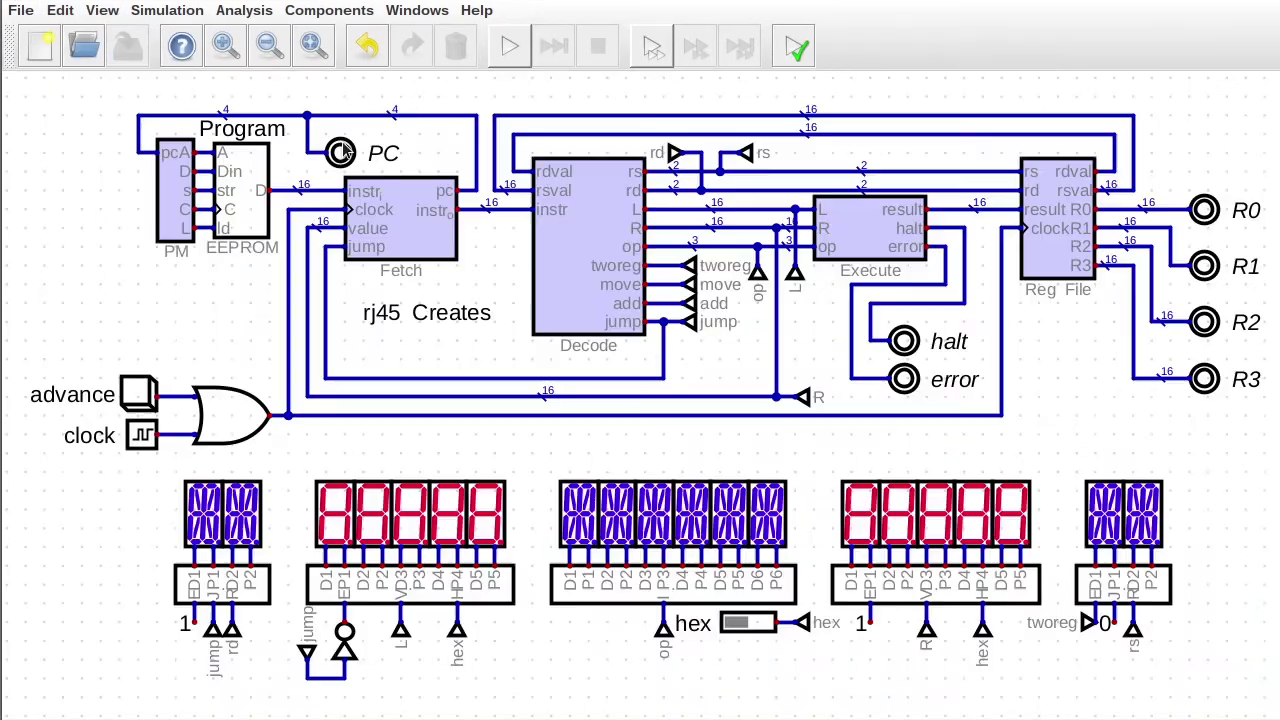
- Open the Decode circuit from the processor schematic and insert the Instr Decoder component below the demultiplexer
right_click(608, 272)
left_click(494, 258)
left_click(374, 35)
mouse_move(334, 267)
left_click(526, 551)
left_click(884, 665)
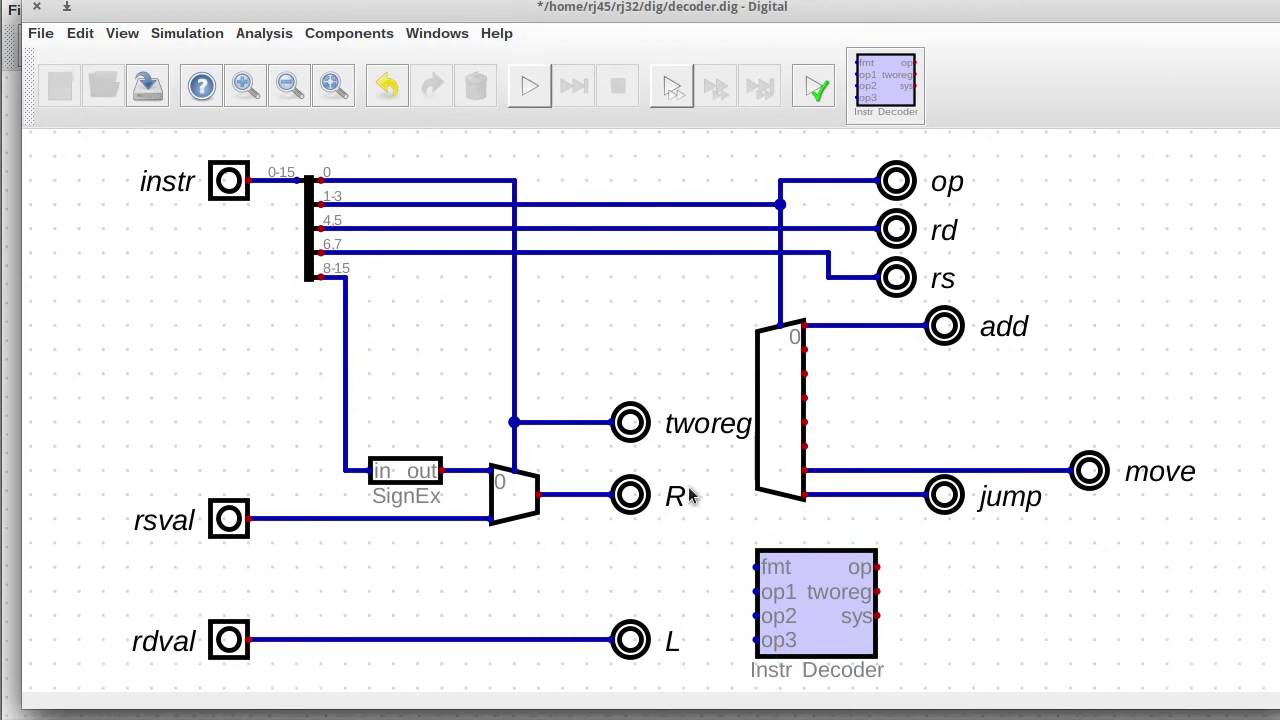
- Move the Instr Decoder component into the free space below the rdval to L wire
scroll(689, 495, "down", 3)
left_click_drag(689, 495, 689, 379)
left_click_drag(774, 456, 712, 611)
left_click(779, 458)
left_click(516, 616)
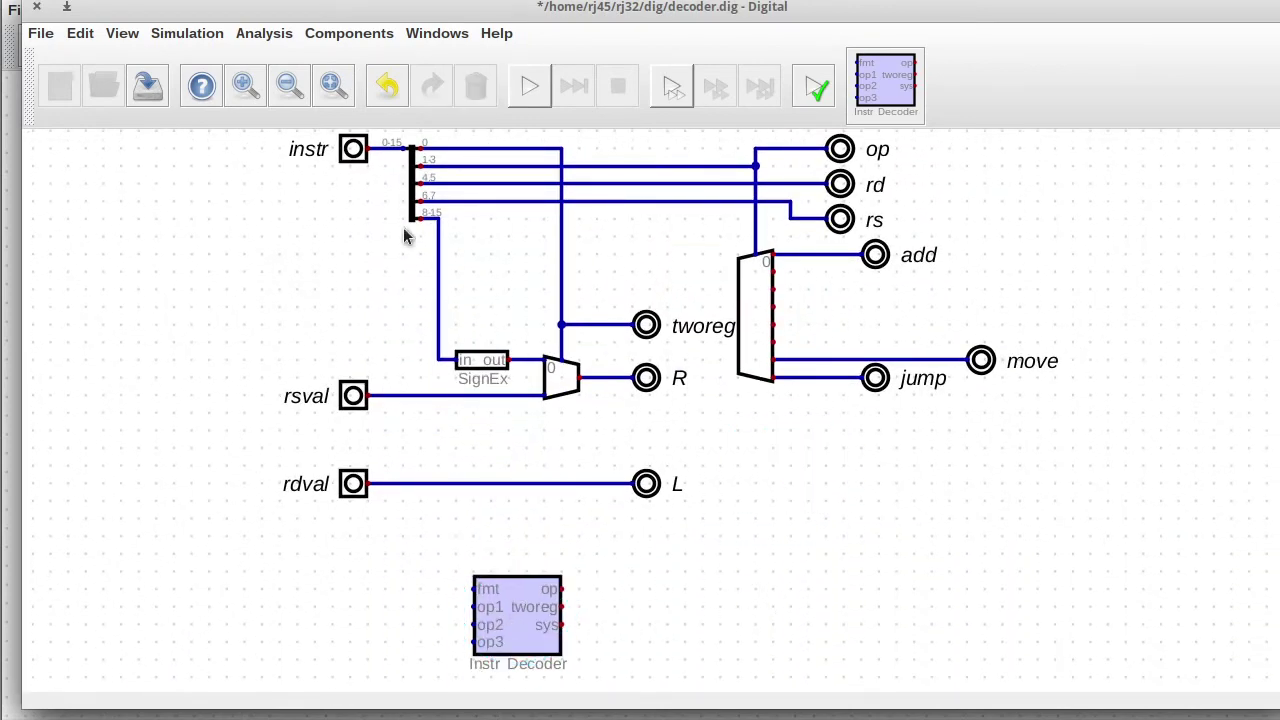
- Branch a wire off the instr input and route it around rsval and rdval down to the Instr Decoder's level
left_click(385, 148)
left_click(262, 342)
double_click(262, 590)
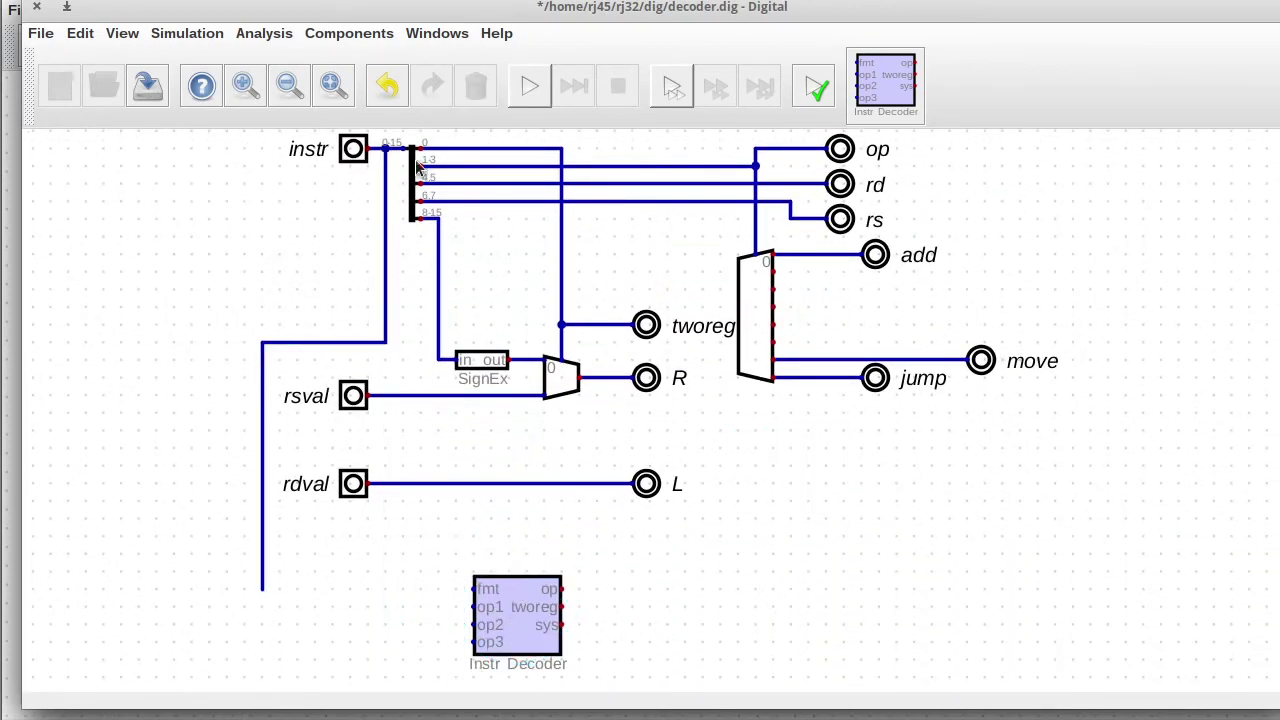
- Add a splitter beside the Instr Decoder with input splitting 16 and output splitting 0-2,3-4,3-6
left_click(349, 33)
mouse_move(329, 103)
left_click(457, 183)
left_click(323, 586)
right_click(323, 586)
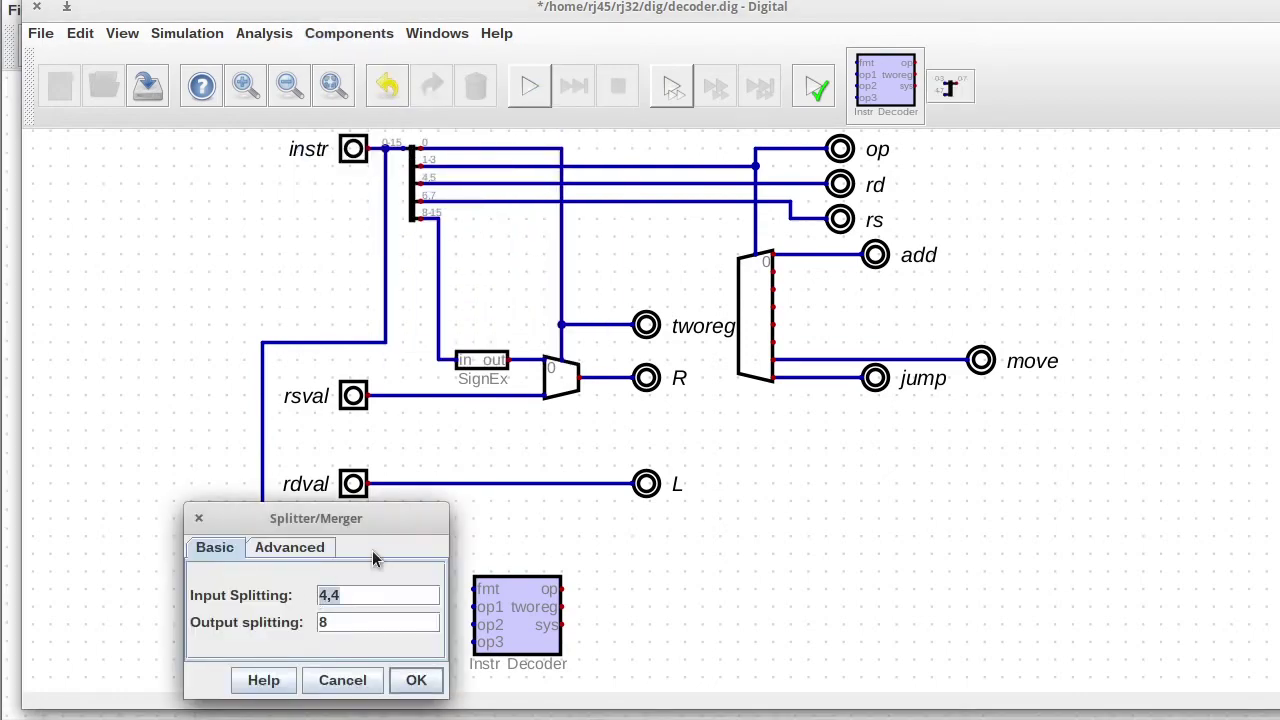
left_click_drag(210, 524, 112, 240)
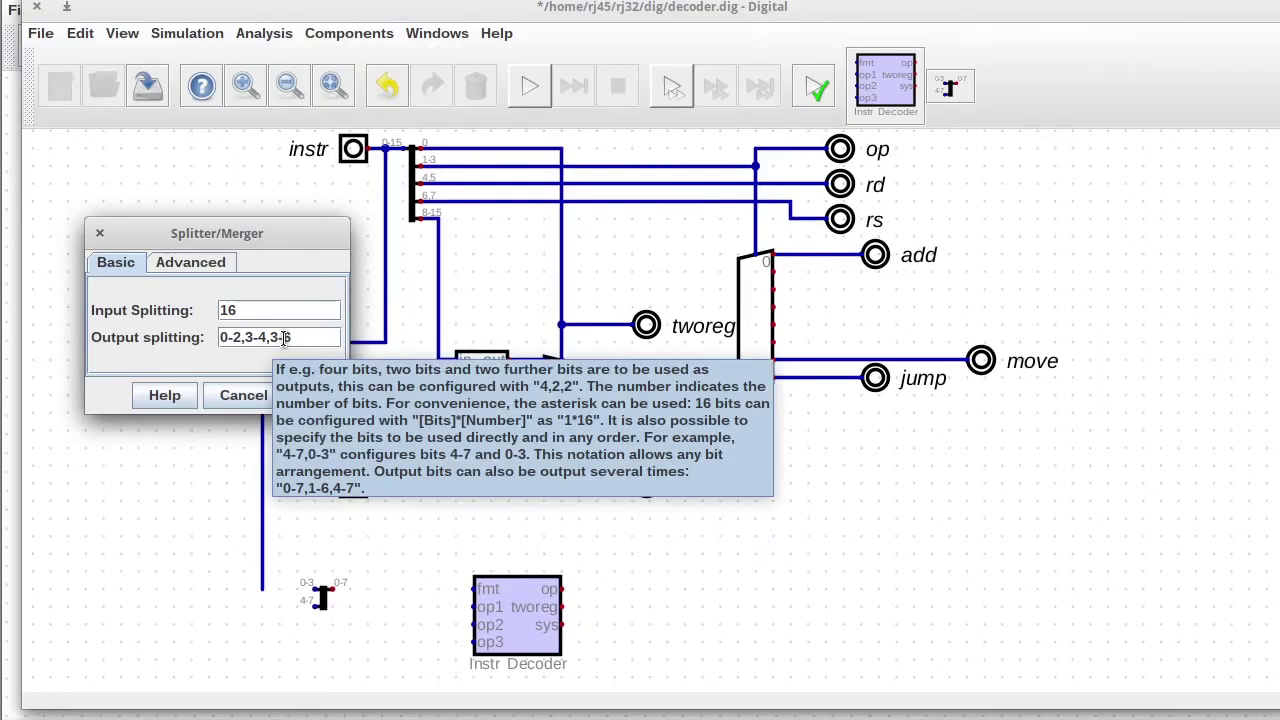
key("Return")
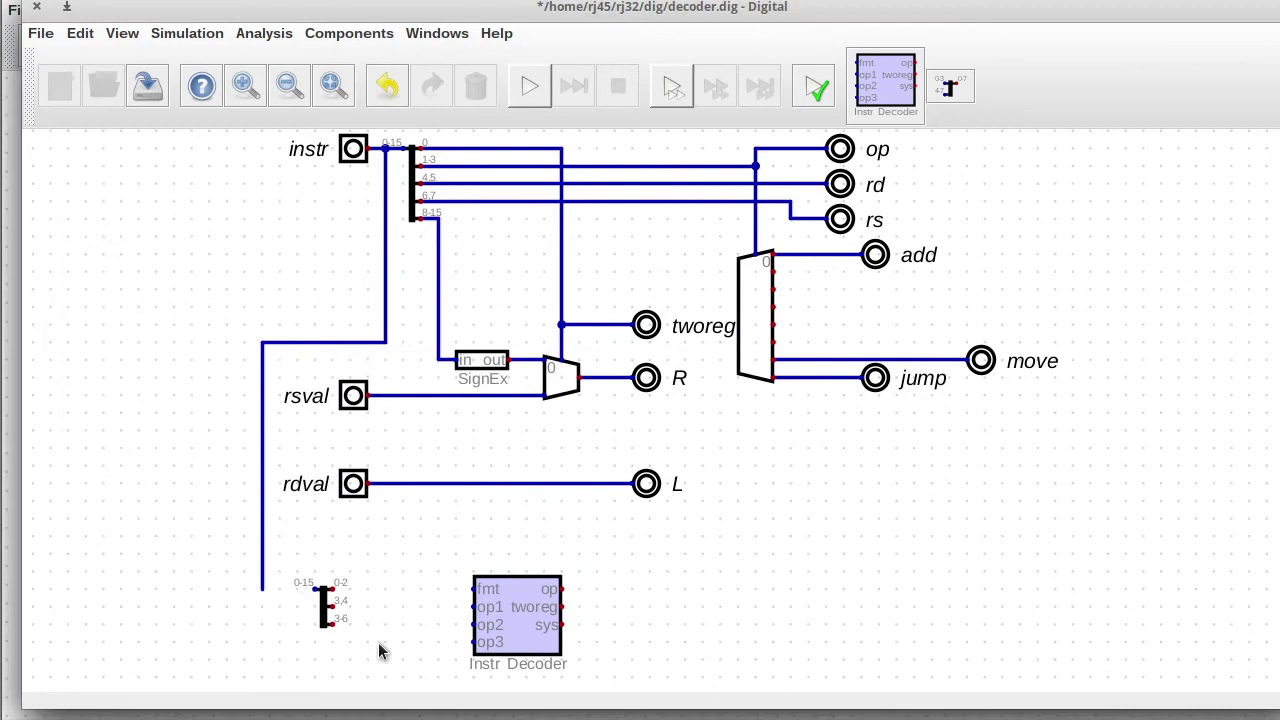
- Attach tunnels named fmt, op1 and rd to the new splitter's 0-2, 3,4 and 3-6 outputs
left_click(366, 597)
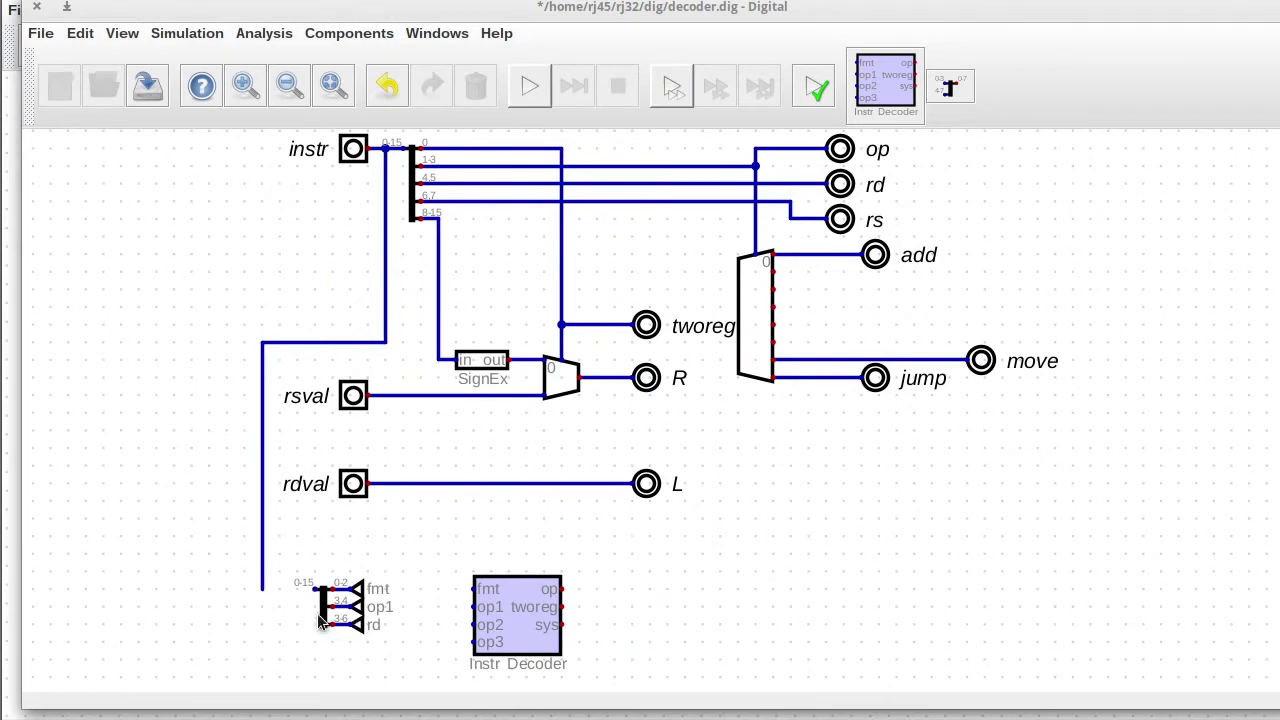
- Extend the splitter's output splitting with 7-10,7-10 and attach tunnels named rs and op2 to the two added outputs
left_click(320, 622)
type(",7-10,7-10")
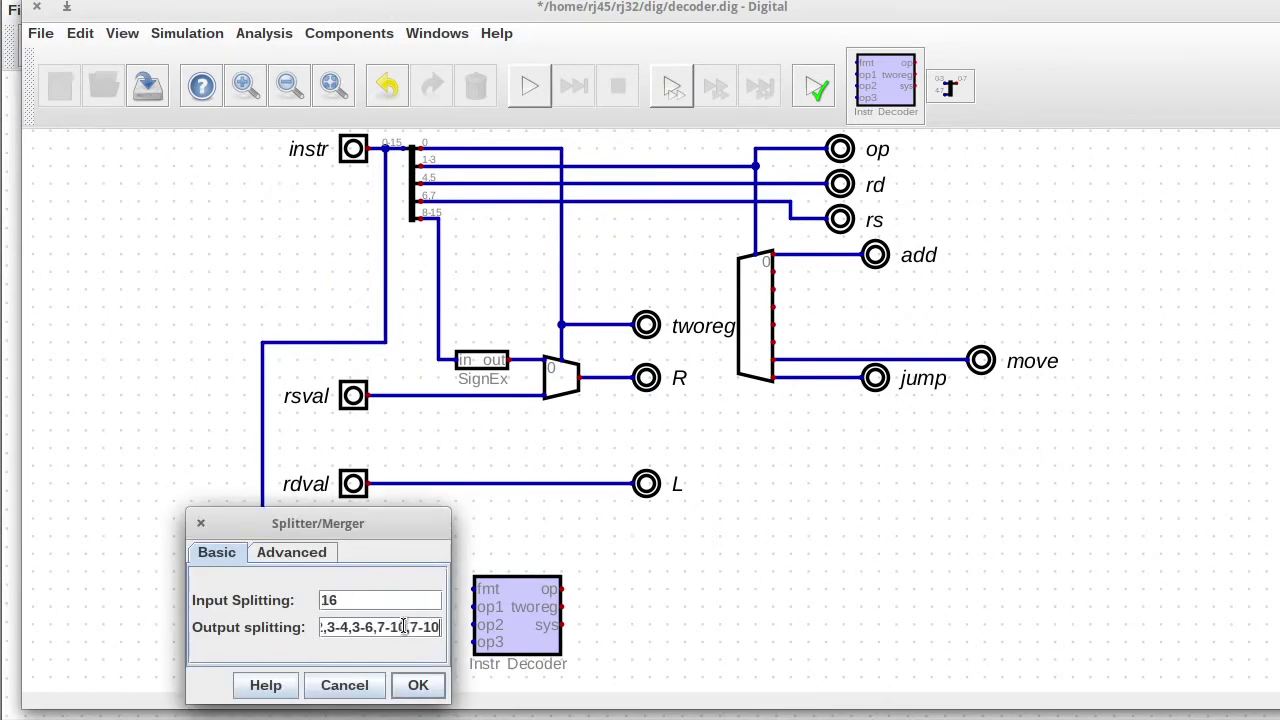
left_click(417, 684)
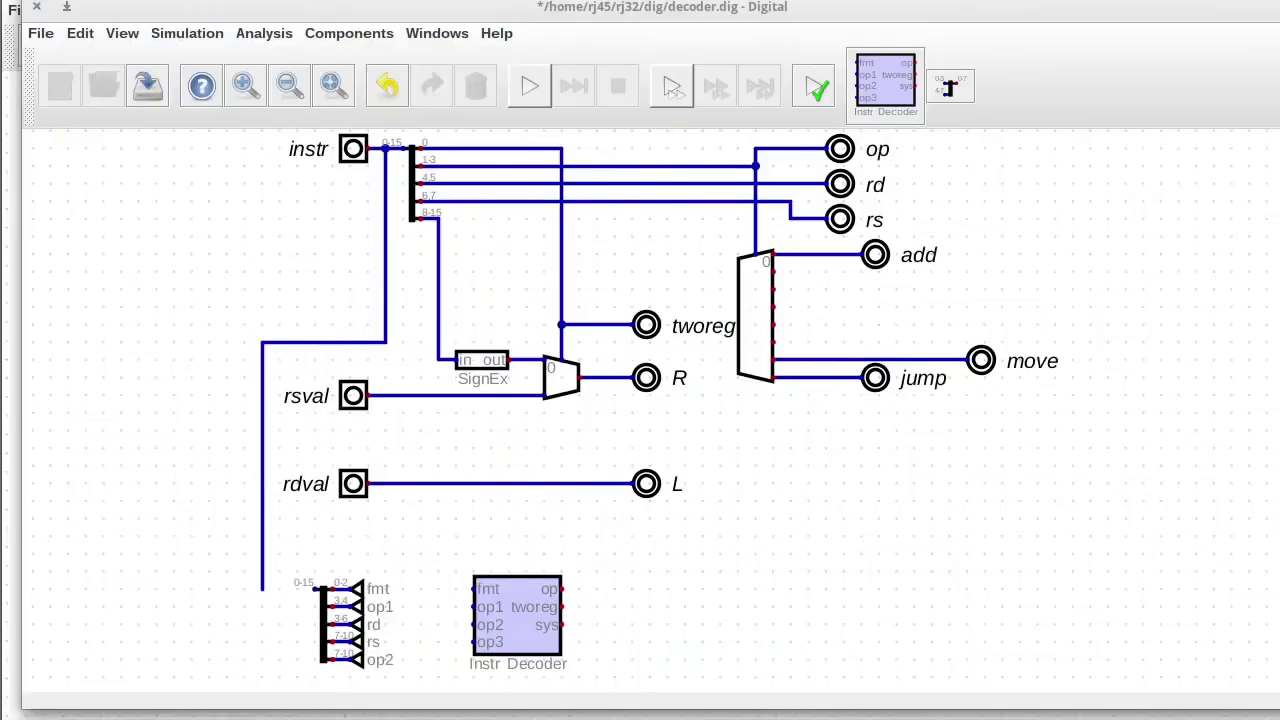
- Append 11-15,11-15,5-15 to the splitter's output splitting
right_click(338, 614)
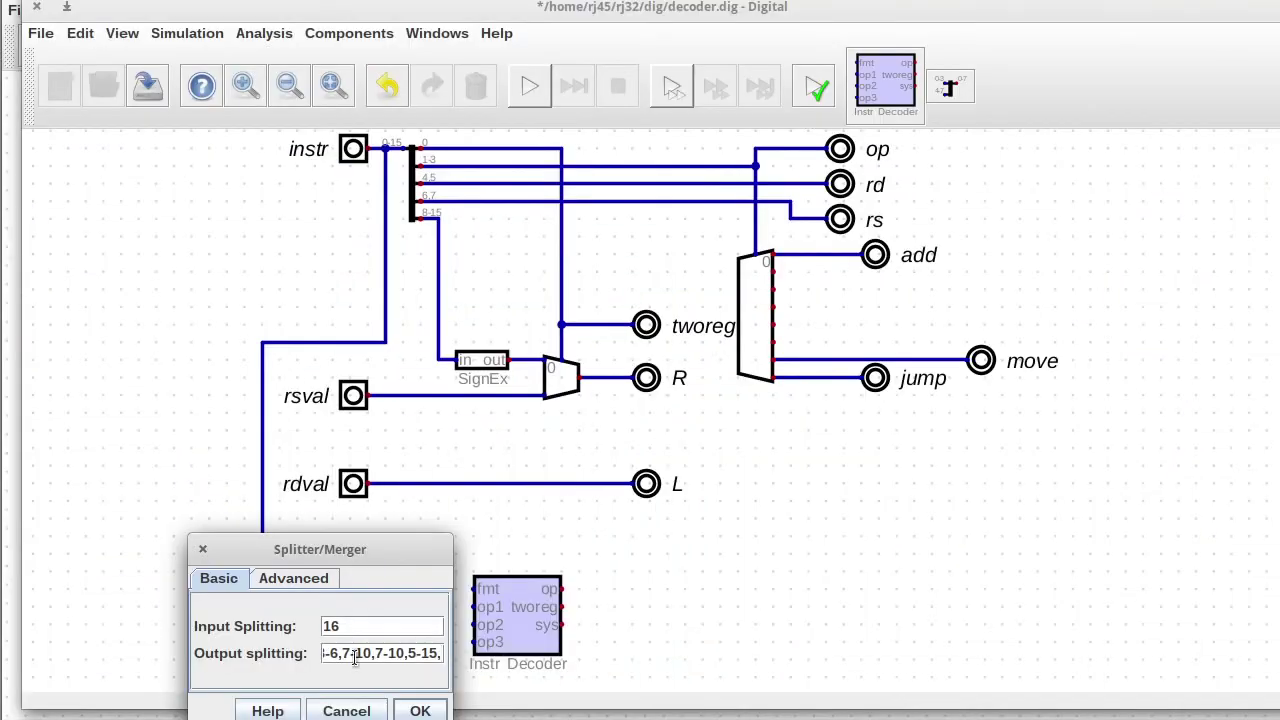
type(",11-15,11-15")
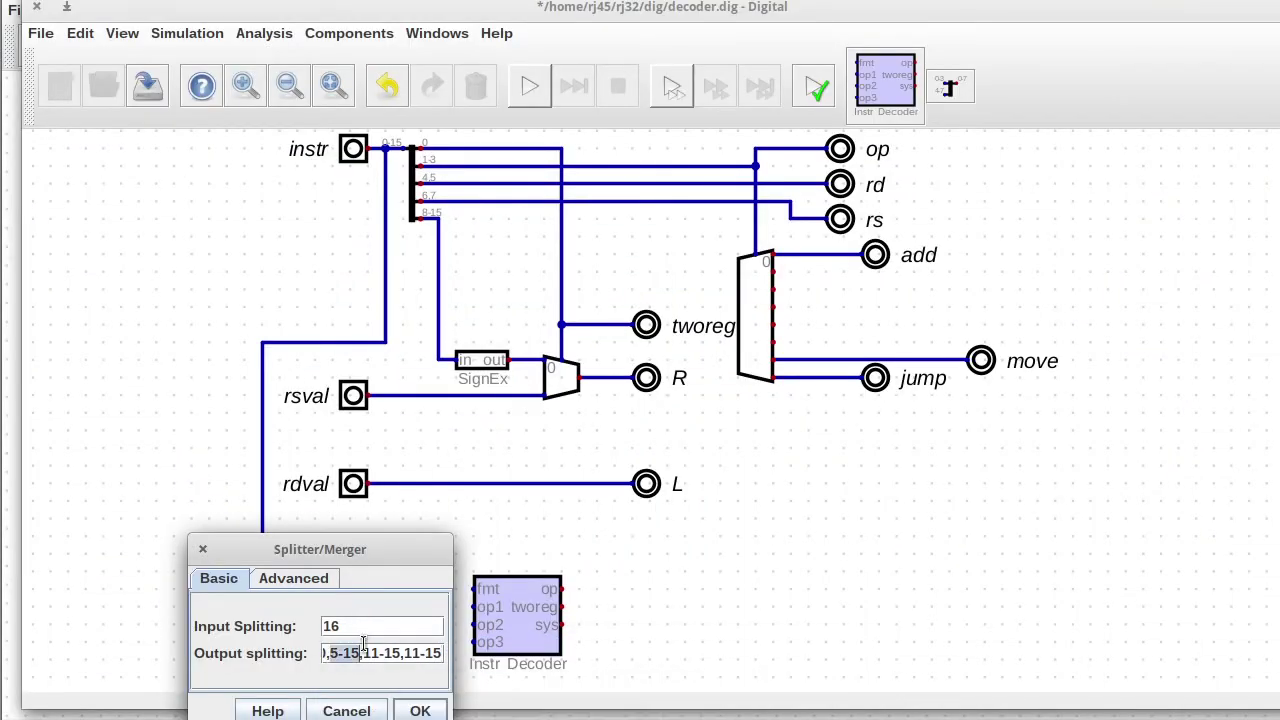
key("BackSpace")
key("End")
type(",5-15")
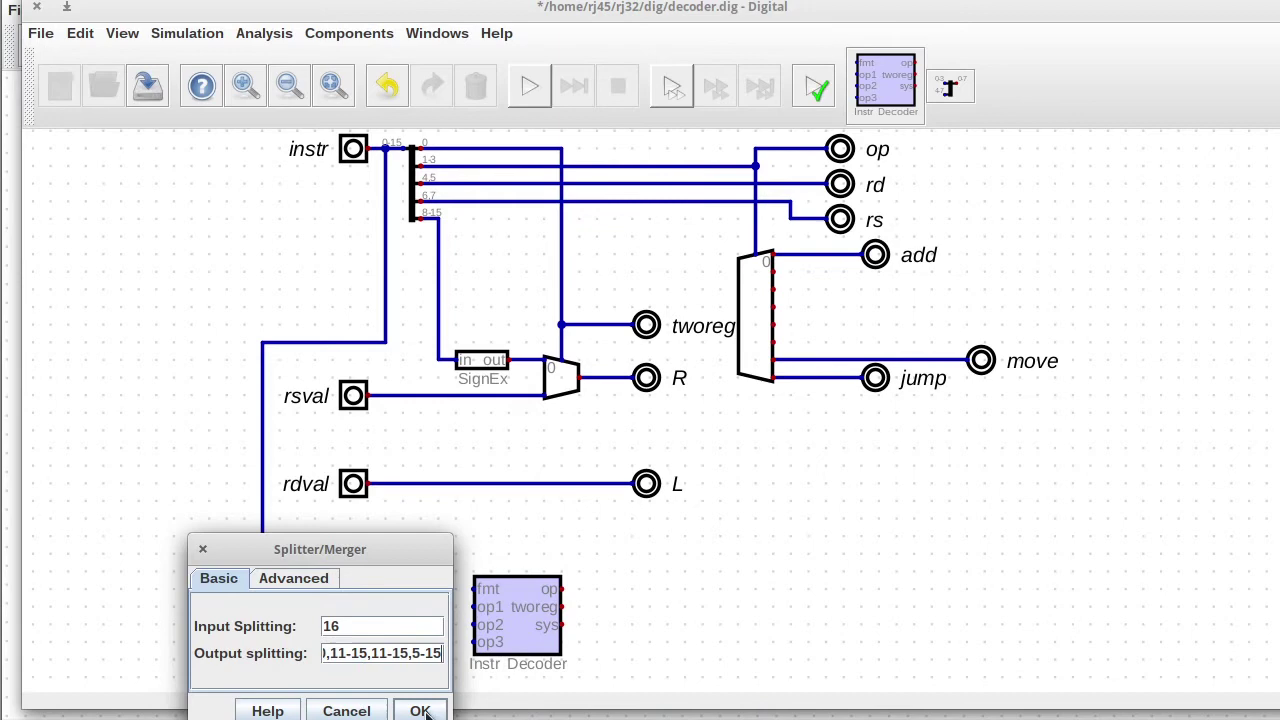
left_click(422, 711)
- Attach tunnels named op3, imm5 and imm11 to the splitter's 11-15, 11-15 and 5-15 outputs
scroll(540, 431, "down", 1)
left_click_drag(540, 431, 540, 277)
scroll(408, 538, "up", 3)
key("l")
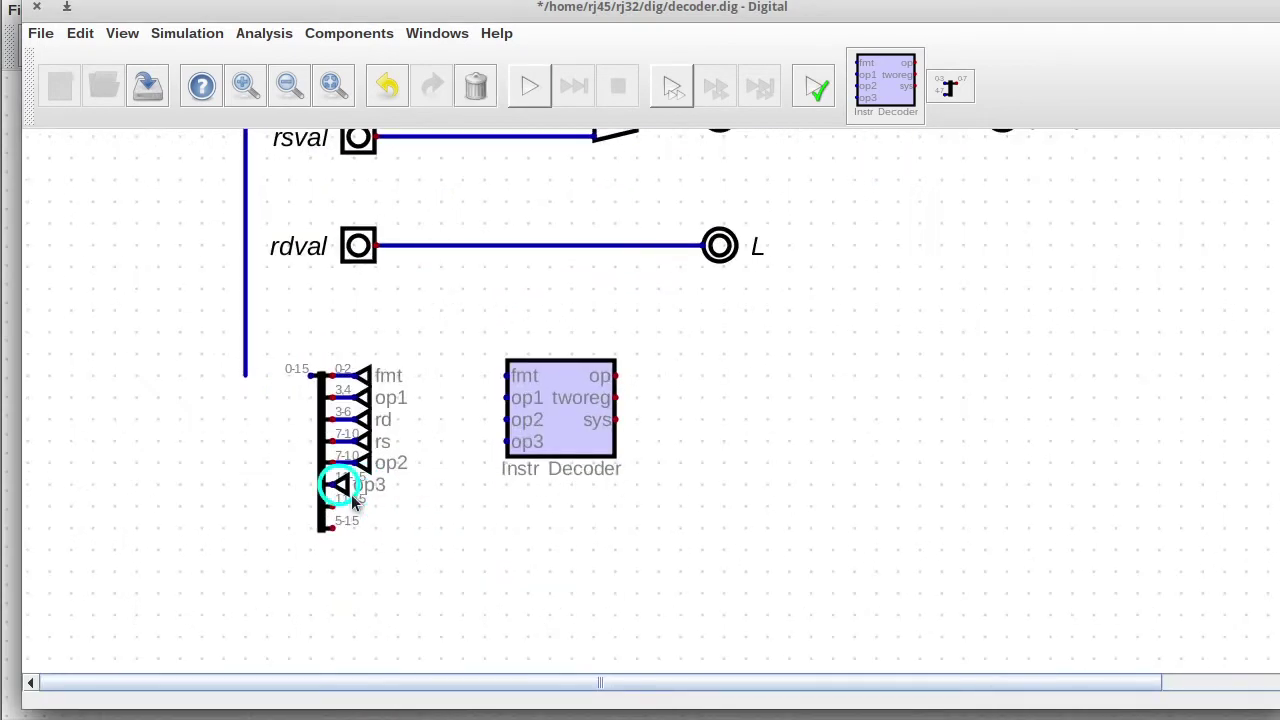
left_click(352, 492)
key("l")
left_click(370, 508)
right_click(370, 508)
left_click(656, 319)
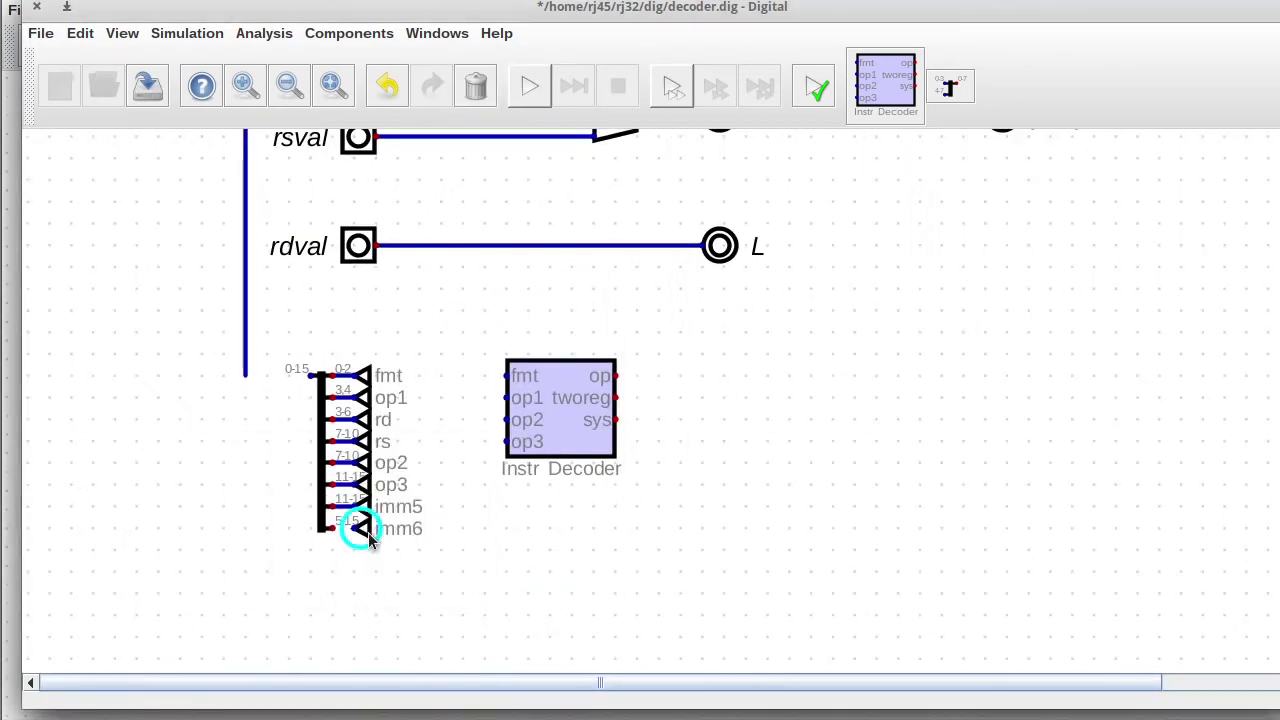
left_click(357, 528)
left_click(656, 319)
left_click(438, 577)
- Widen the splitter's output spreading so that its outputs sit two grid units apart
left_click(316, 394)
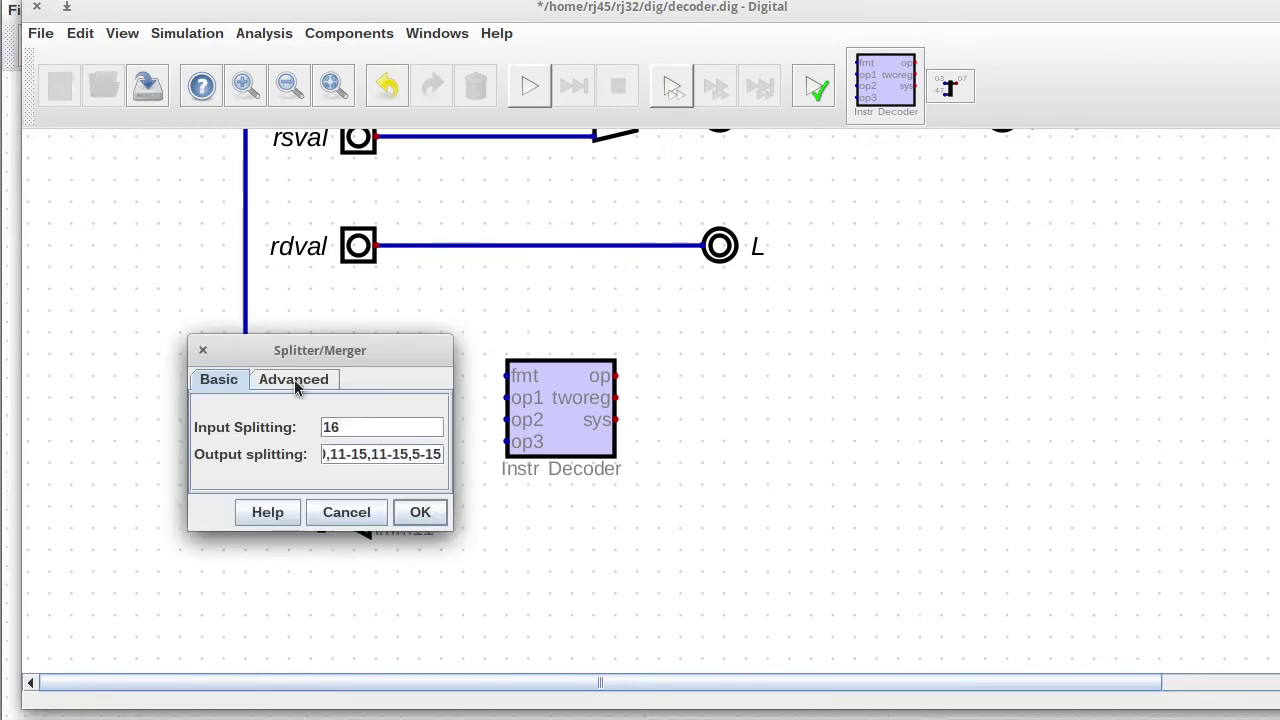
left_click(297, 382)
left_click(360, 469)
left_click(331, 510)
left_click(417, 512)
- Realign the op1, rd, rs, op2, op3, imm5 and imm11 tunnels with their spread-out splitter outputs
left_click_drag(501, 536, 504, 369)
left_click_drag(303, 215, 400, 416)
left_click_drag(251, 266, 418, 405)
left_click_drag(410, 393, 410, 415)
left_click_drag(244, 300, 492, 460)
left_click_drag(434, 389, 434, 411)
left_click_drag(244, 349, 446, 453)
left_click_drag(433, 433, 434, 477)
key("Escape")
left_click_drag(297, 369, 367, 390)
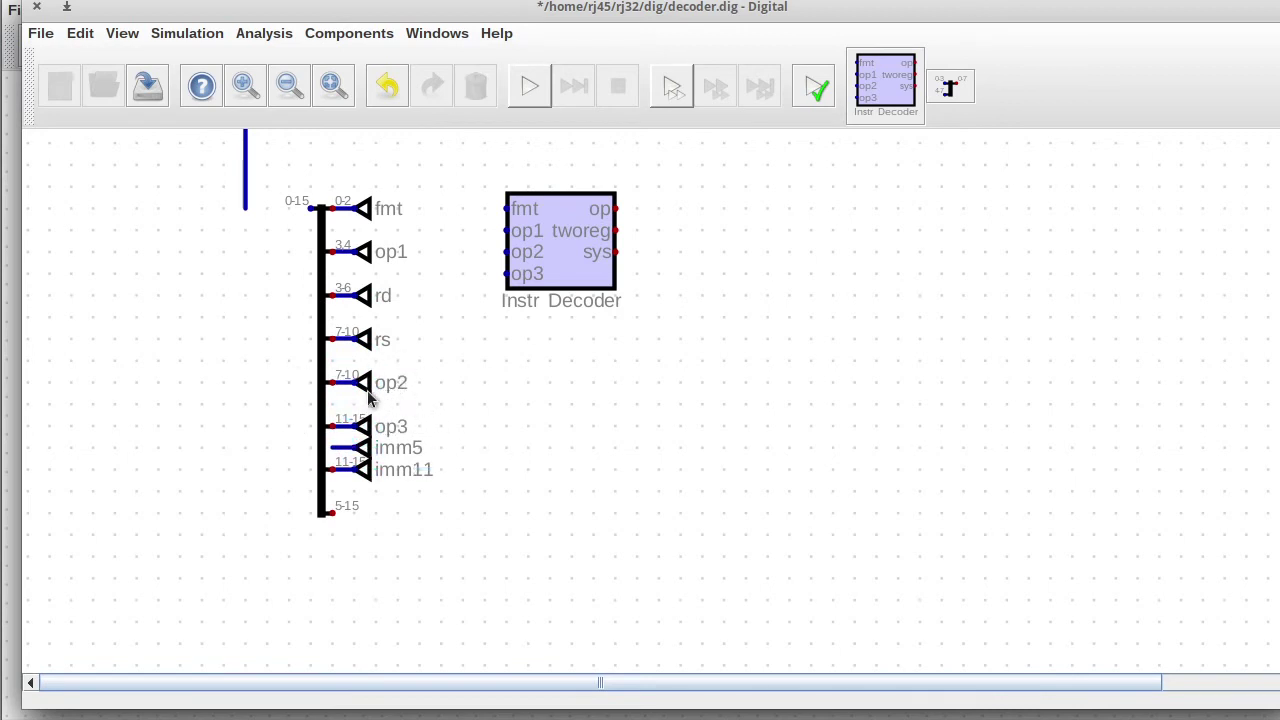
left_click_drag(271, 431, 432, 496)
left_click_drag(245, 476, 468, 525)
left_click_drag(400, 492, 400, 514)
scroll(1240, 395, "up", 2)
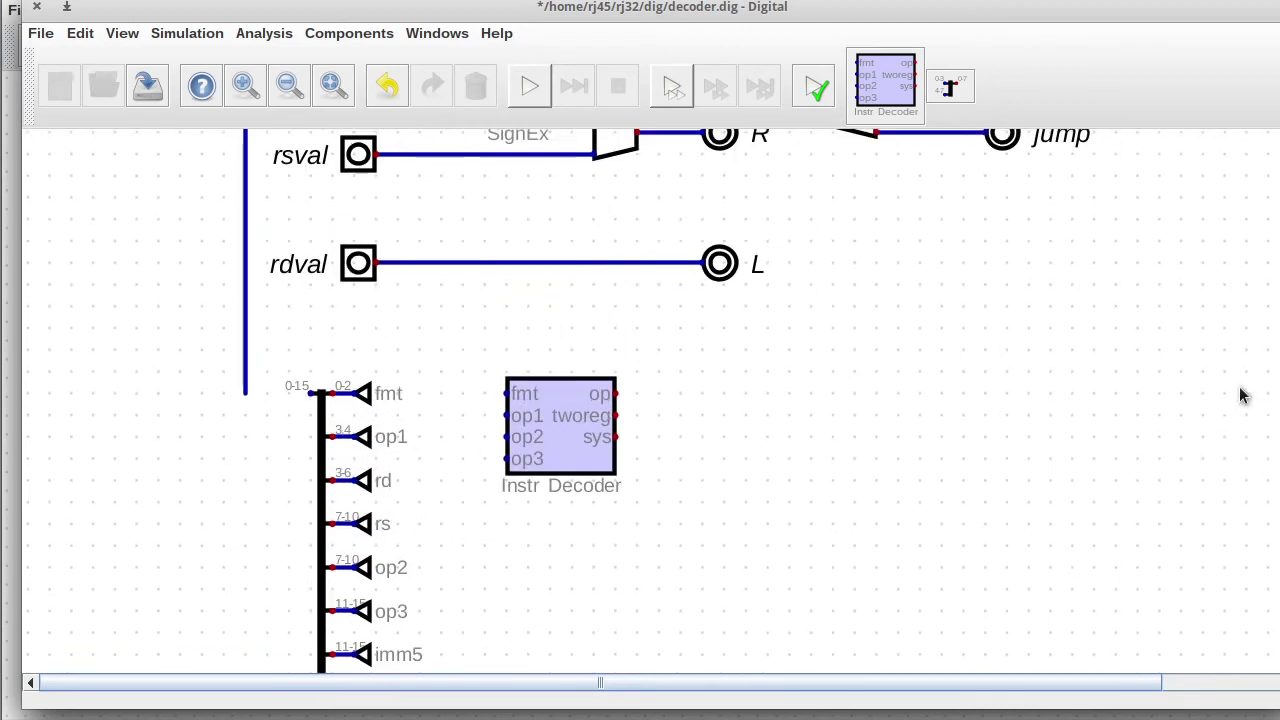
- Wire the instr branch to the splitter's input and move the Instr Decoder farther from the splitter to make room for tunnels
left_click(301, 391)
left_click(572, 432)
left_click(748, 486)
scroll(700, 400, "down", 2)
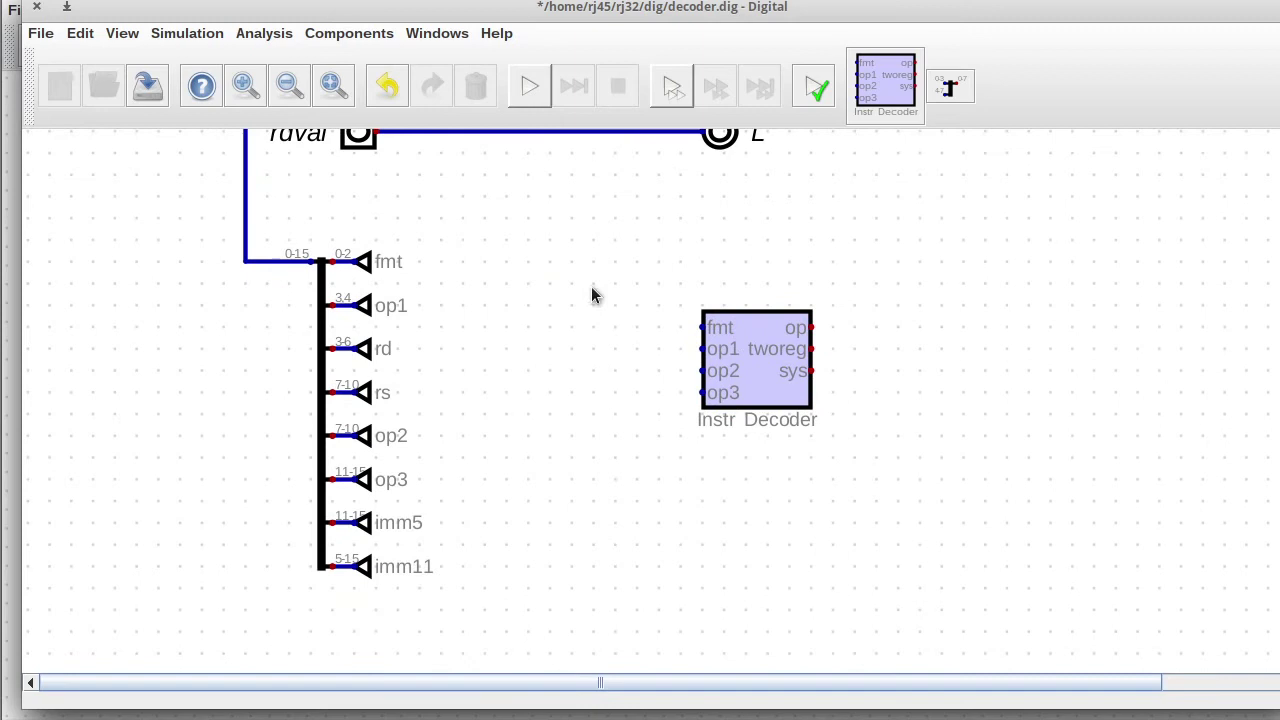
- Attach a tunnel rotated by 180° and named fmt to the Instr Decoder's fmt input
key("l")
key("r")
key("r")
left_click(692, 339)
right_click(672, 330)
left_click_drag(732, 347, 575, 338)
type("fmt")
key("Return")
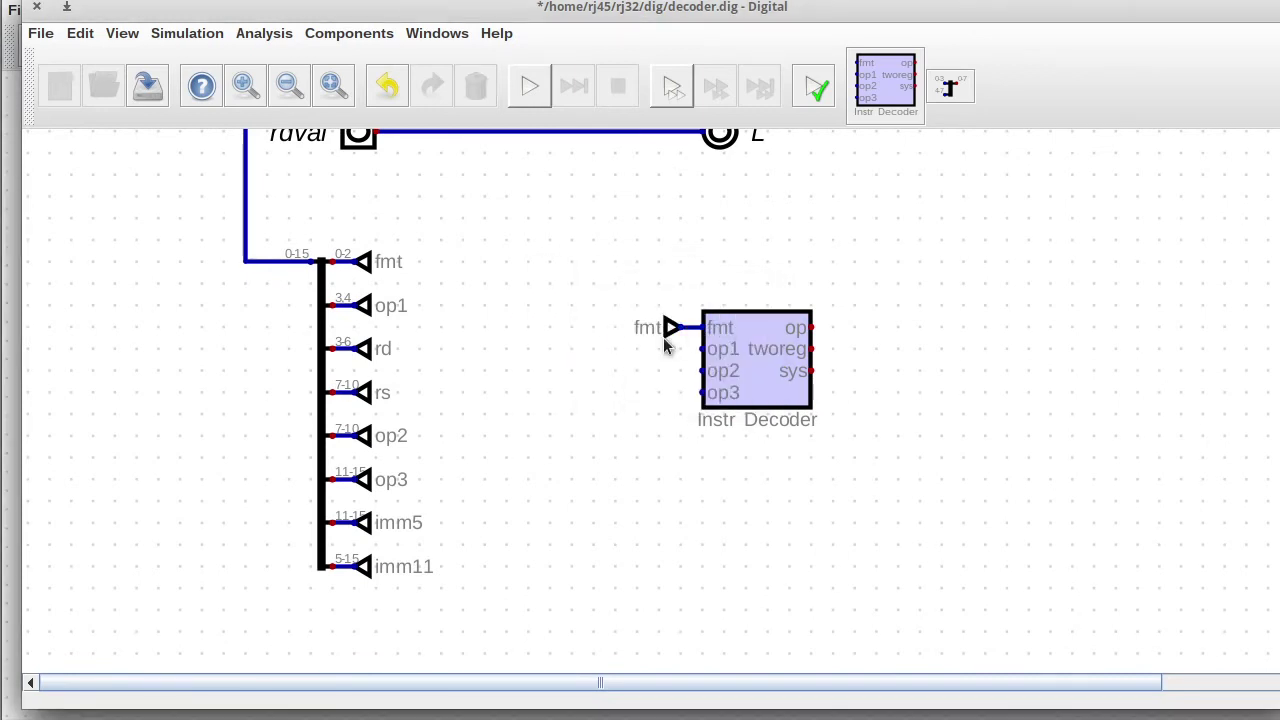
- Attach a tunnel named op1 to the Instr Decoder's op1 input
key("ctrl+v")
left_click(675, 352)
right_click(672, 350)
triple_click(683, 358)
type("op1")
key("Return")
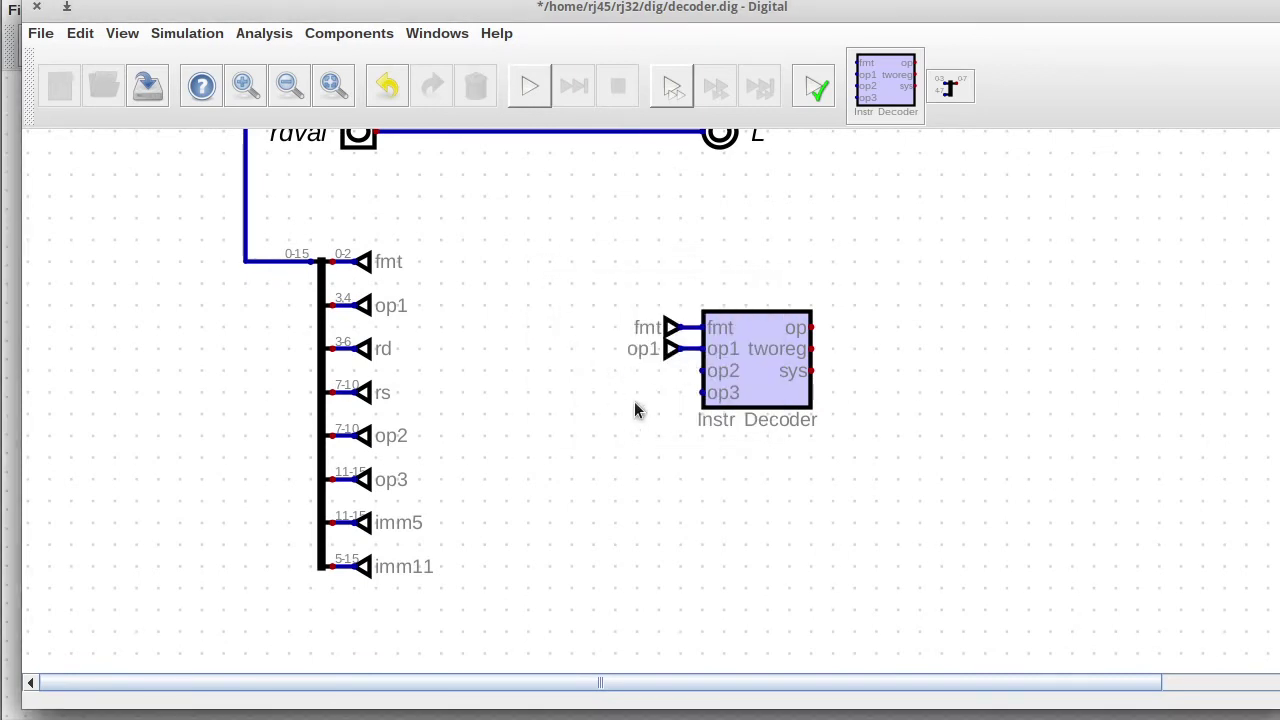
- Attach tunnels named op2 and op3 to the matching Instr Decoder inputs and move the decoder with its tunnels closer to the splitter
key("l")
left_click(680, 371)
key("l")
left_click(680, 392)
right_click(670, 371)
key("BackSpace")
type("2")
left_click(742, 418)
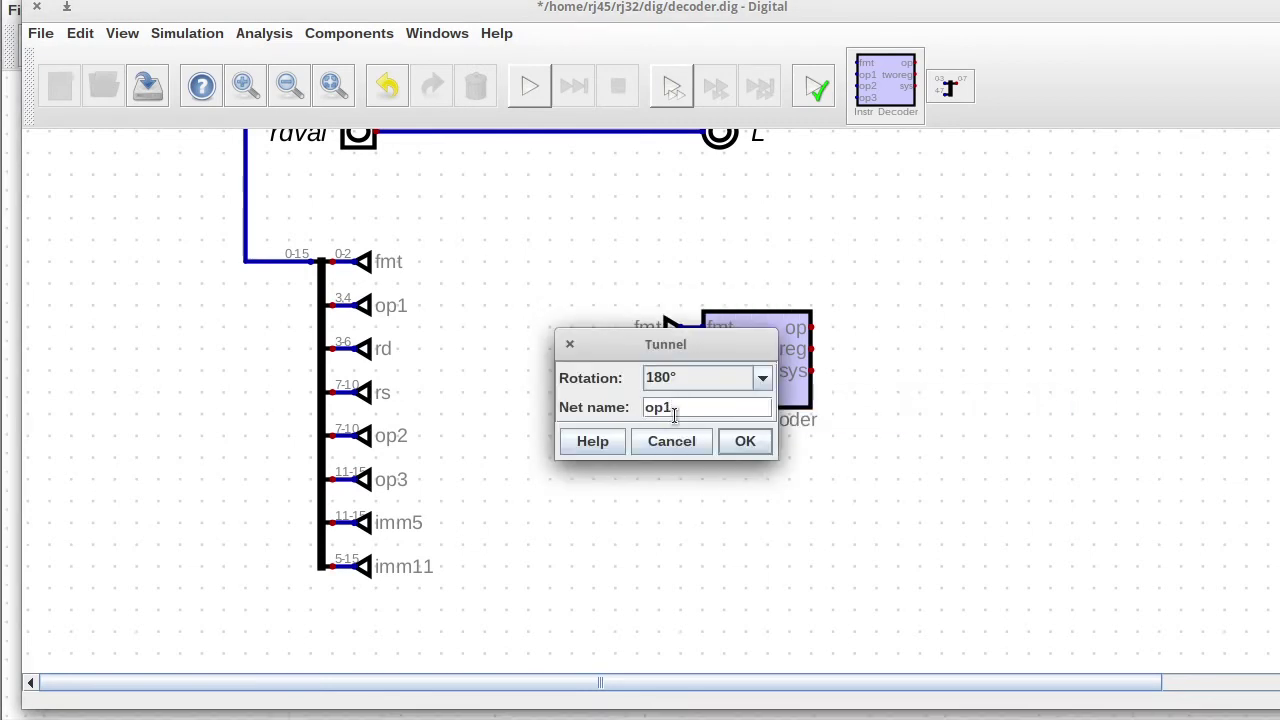
left_click_drag(514, 226, 914, 467)
left_click_drag(785, 375, 654, 372)
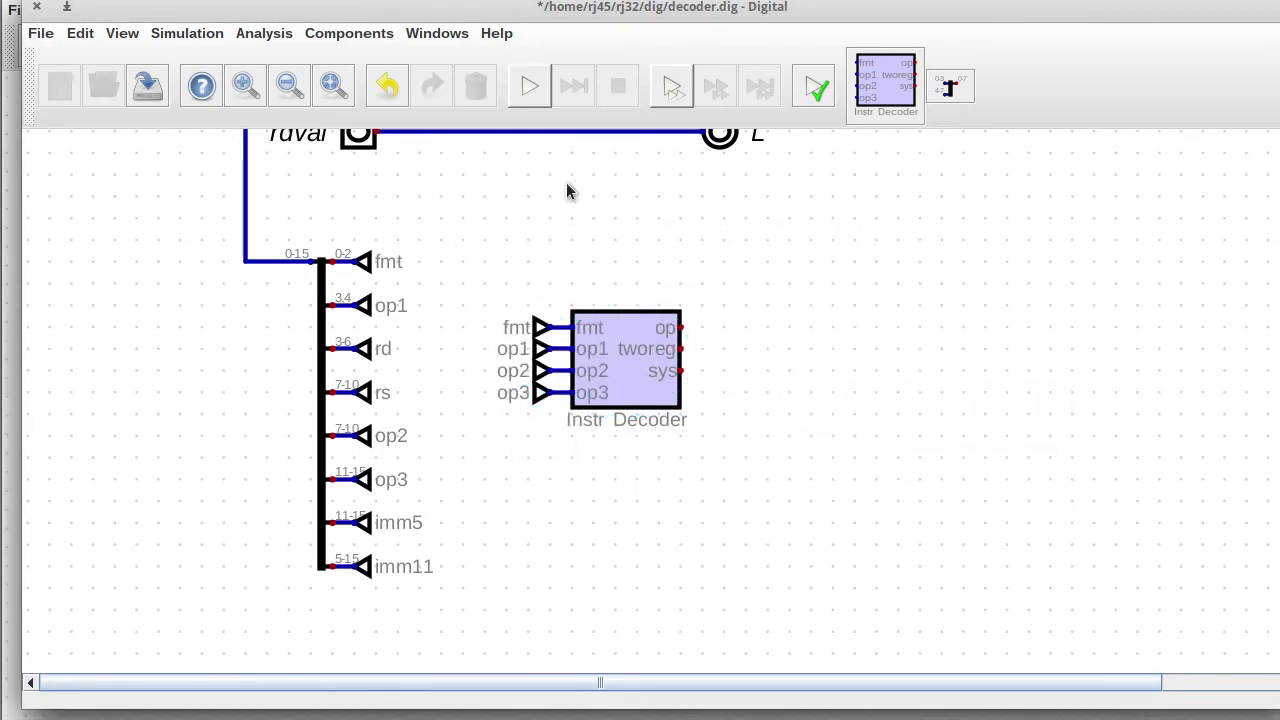
- Place two LEDs beside the Instr Decoder and wire them to its tworeg and sys outputs
left_click(334, 38)
mouse_move(331, 72)
left_click(440, 106)
left_click(780, 346)
left_click(776, 325)
left_click(796, 346)
left_click(682, 350)
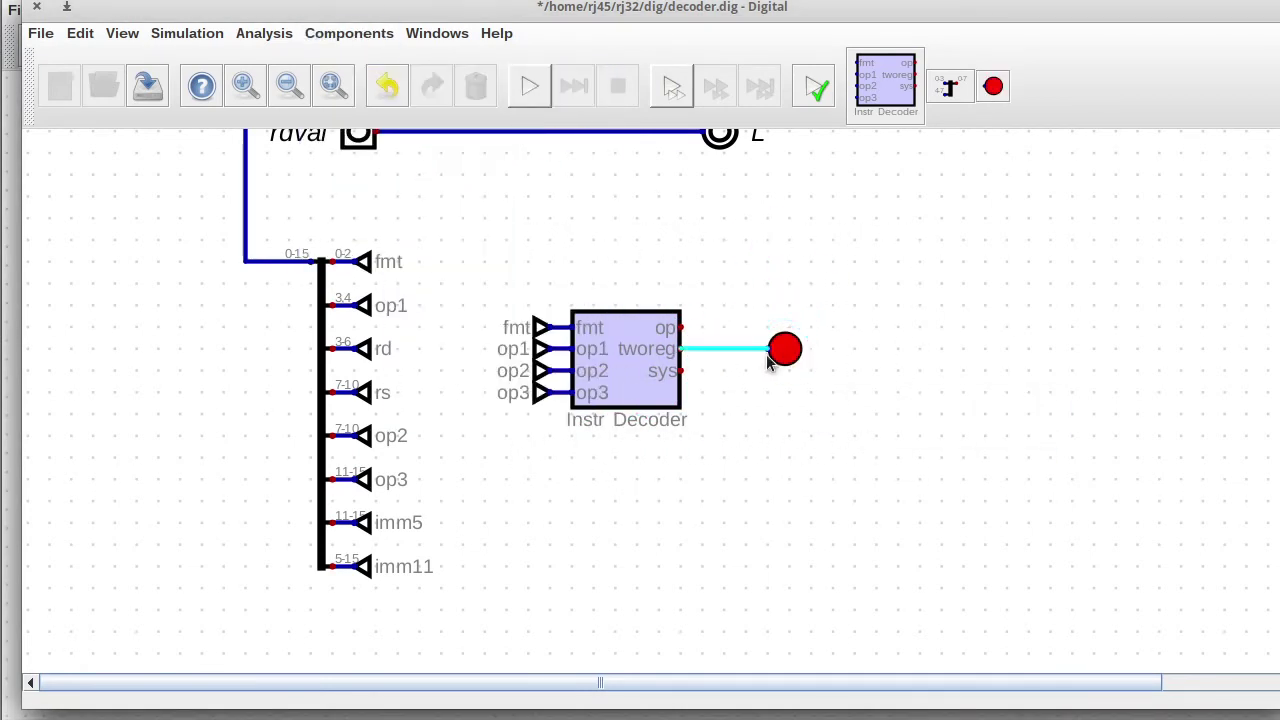
left_click(768, 352)
key("l")
left_click(800, 411)
left_click(682, 371)
- Start a simulation to check the decoder circuit
left_click(349, 33)
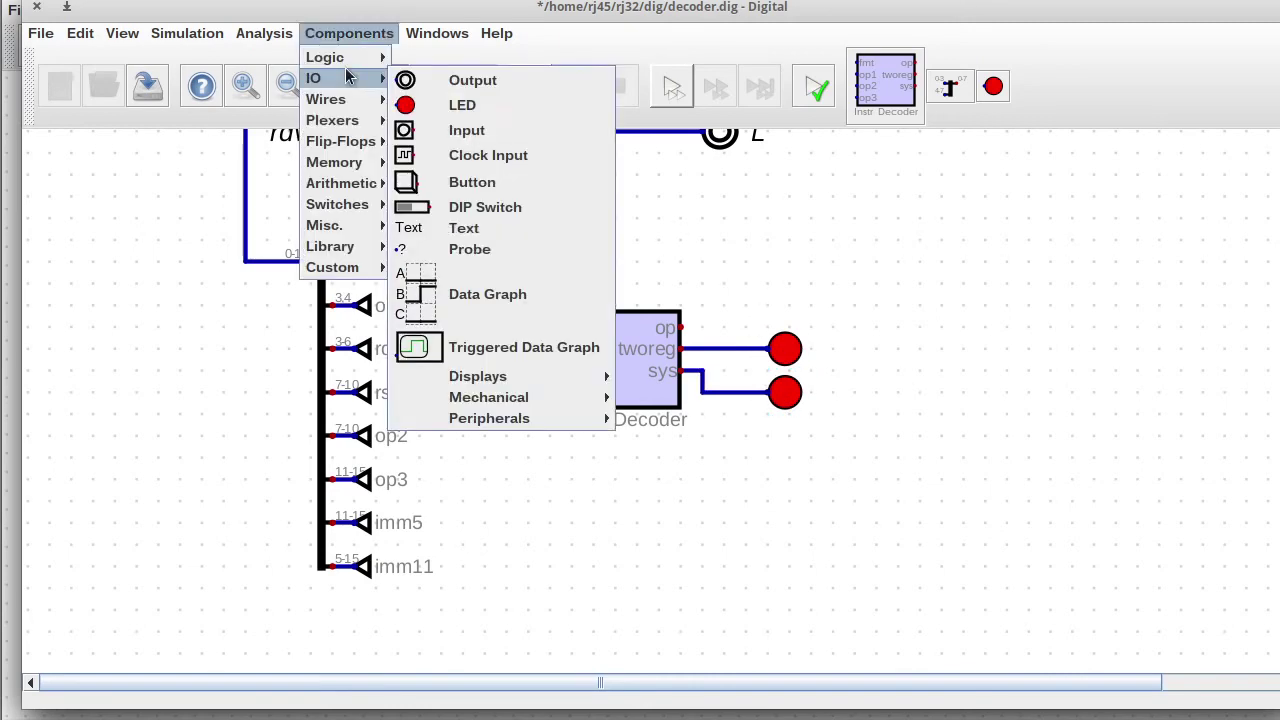
left_click(529, 86)
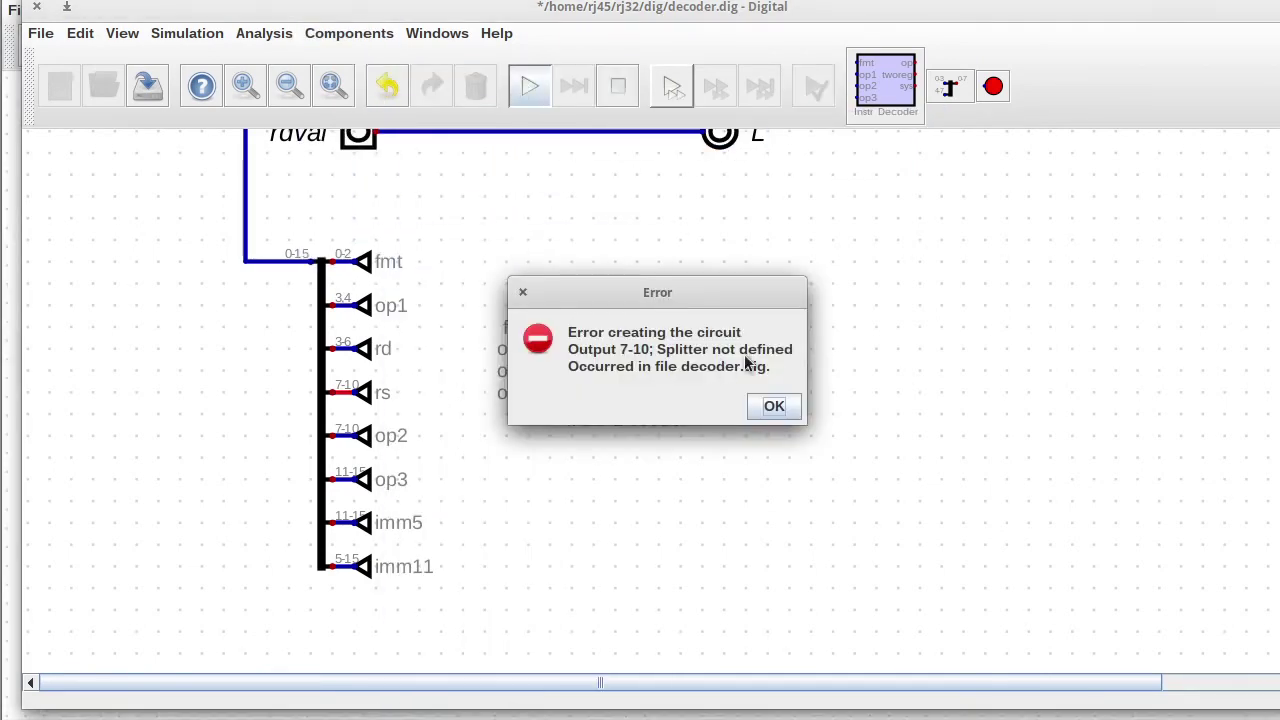
left_click(772, 408)
- Duplicate the sign extender, place the copy beside the imm5 tunnel and set its input bit width to 5
scroll(470, 460, "down", 4)
left_click_drag(1279, 395, 1210, 354)
left_click(487, 257)
key("ctrl+d")
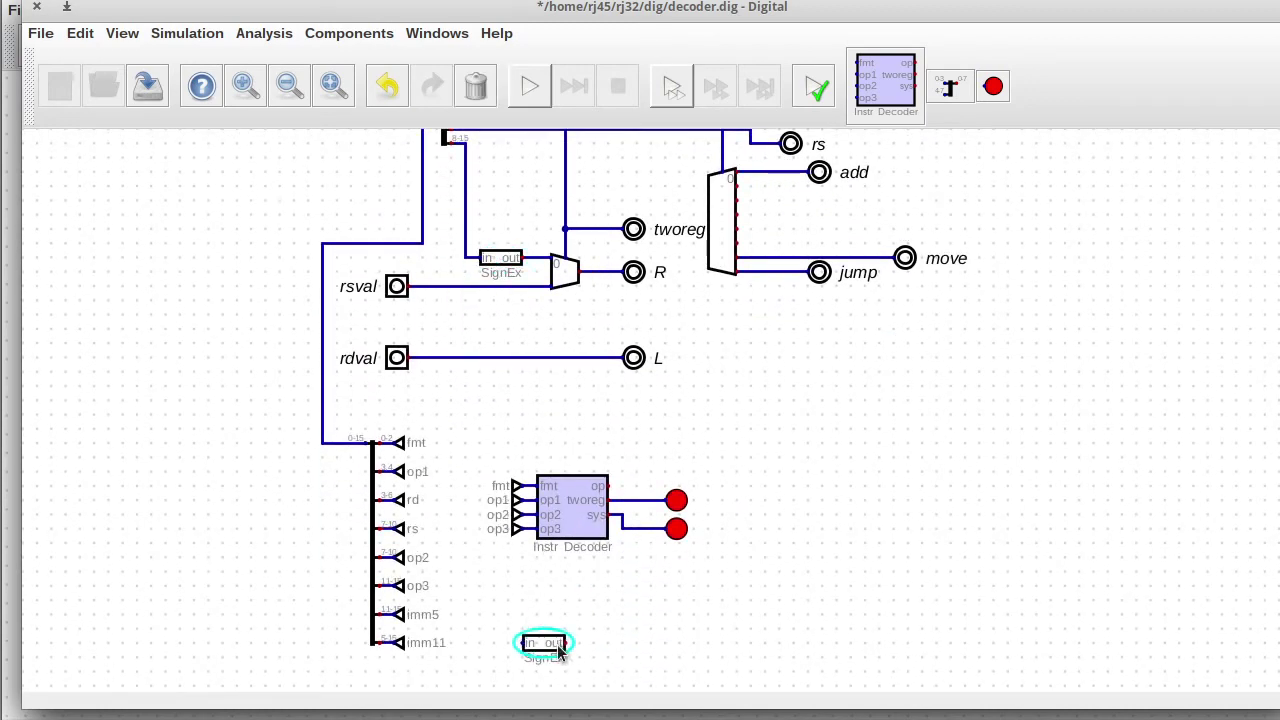
left_click(496, 614)
right_click(496, 614)
left_click_drag(484, 531, 486, 446)
key("BackSpace")
type("5")
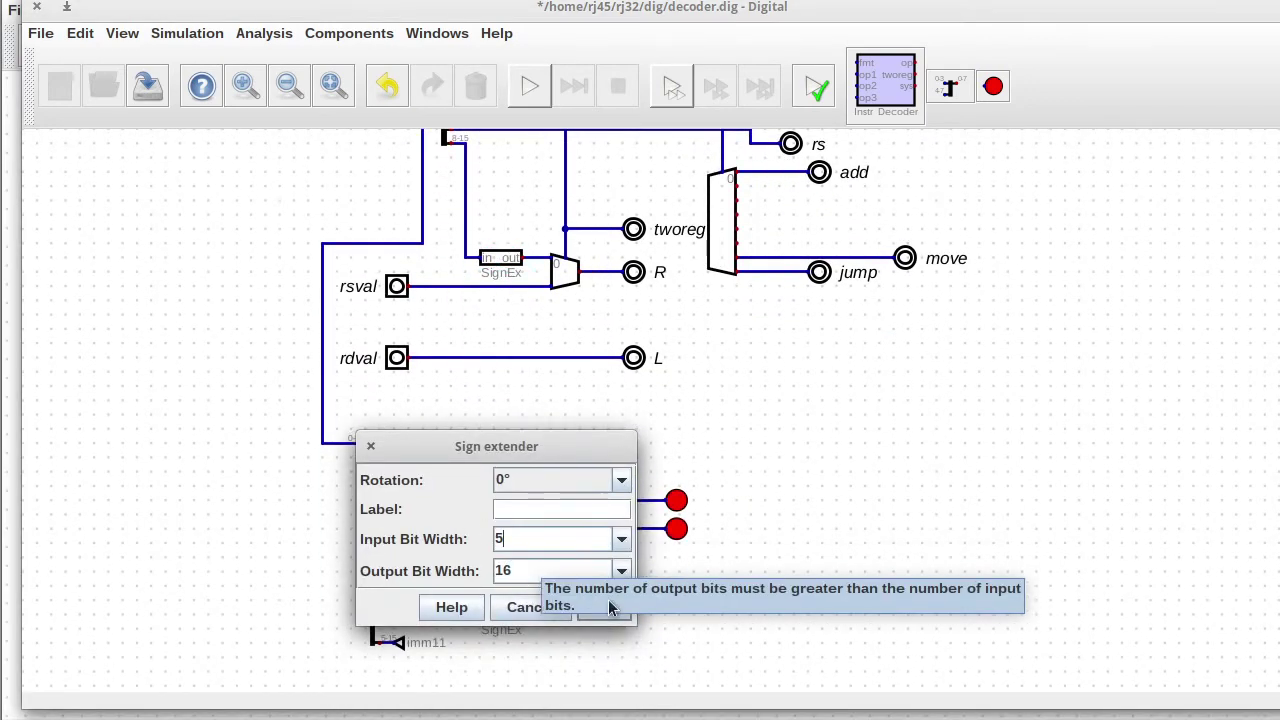
left_click(608, 606)
- Duplicate the 5-bit sign extender beside the imm11 tunnel and change the copy's input bit width to match imm11
left_click(521, 620)
key("ctrl+d")
left_click(520, 663)
right_click(508, 658)
left_click_drag(495, 562, 443, 402)
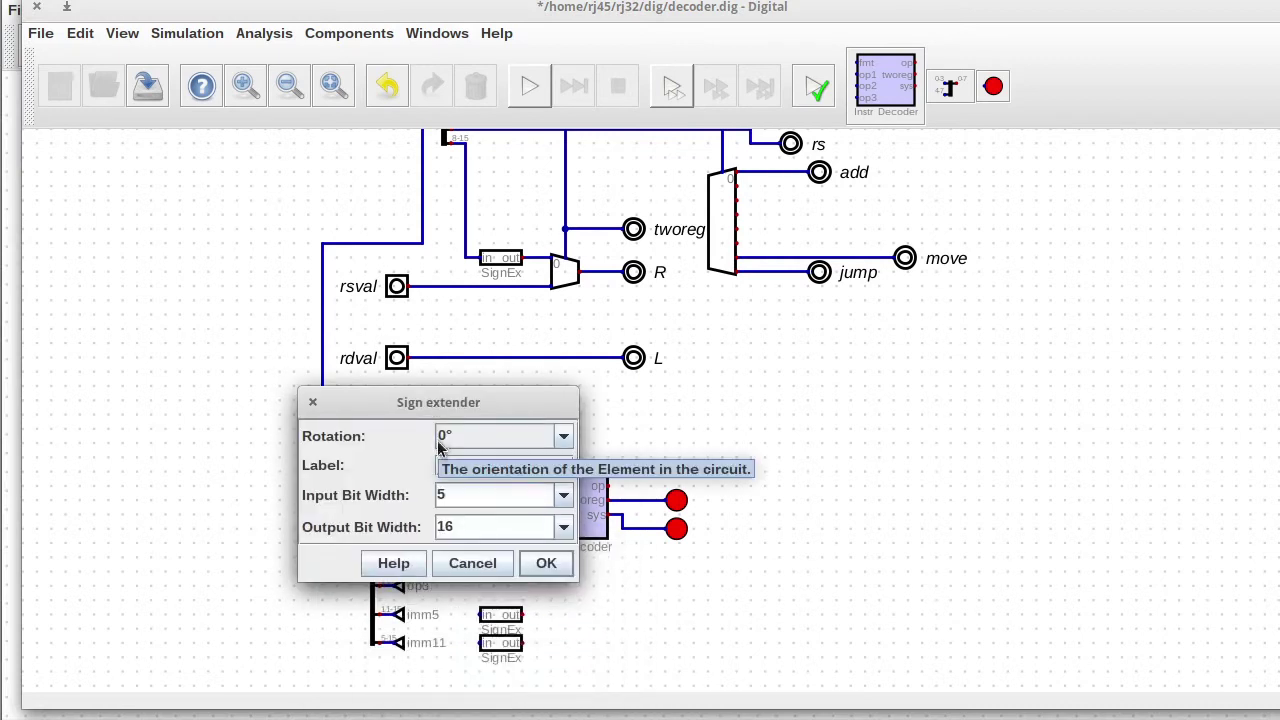
left_click_drag(447, 495, 431, 486)
type("1")
left_click(556, 565)
- Insert the two sign extenders between the splitter's last two outputs and the imm5 and imm11 tunnels
left_click_drag(377, 597, 583, 648)
left_click_drag(454, 583, 642, 686)
left_click_drag(613, 643, 538, 643)
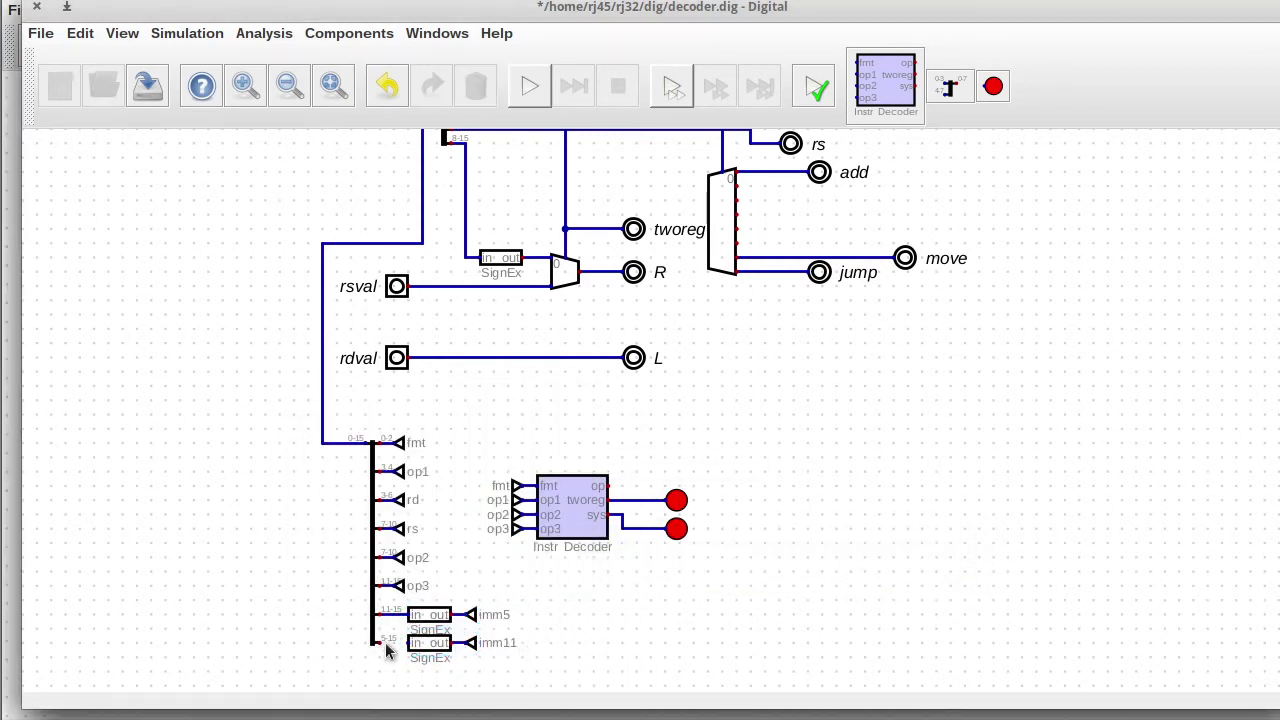
scroll(1275, 456, "up", 1)
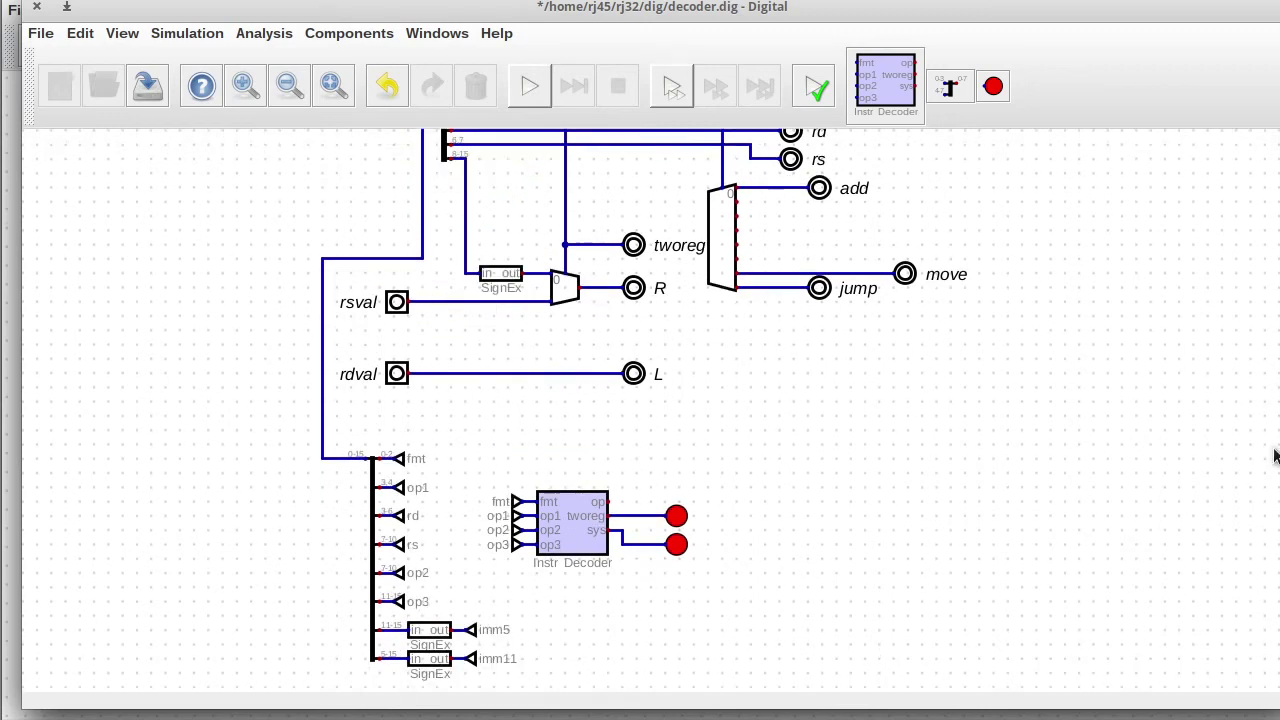
- Delete the two LEDs on the Instr Decoder's outputs and open the embedded instdecoder circuit
left_click_drag(586, 473, 733, 580)
key("Delete")
right_click(571, 525)
left_click(633, 568)
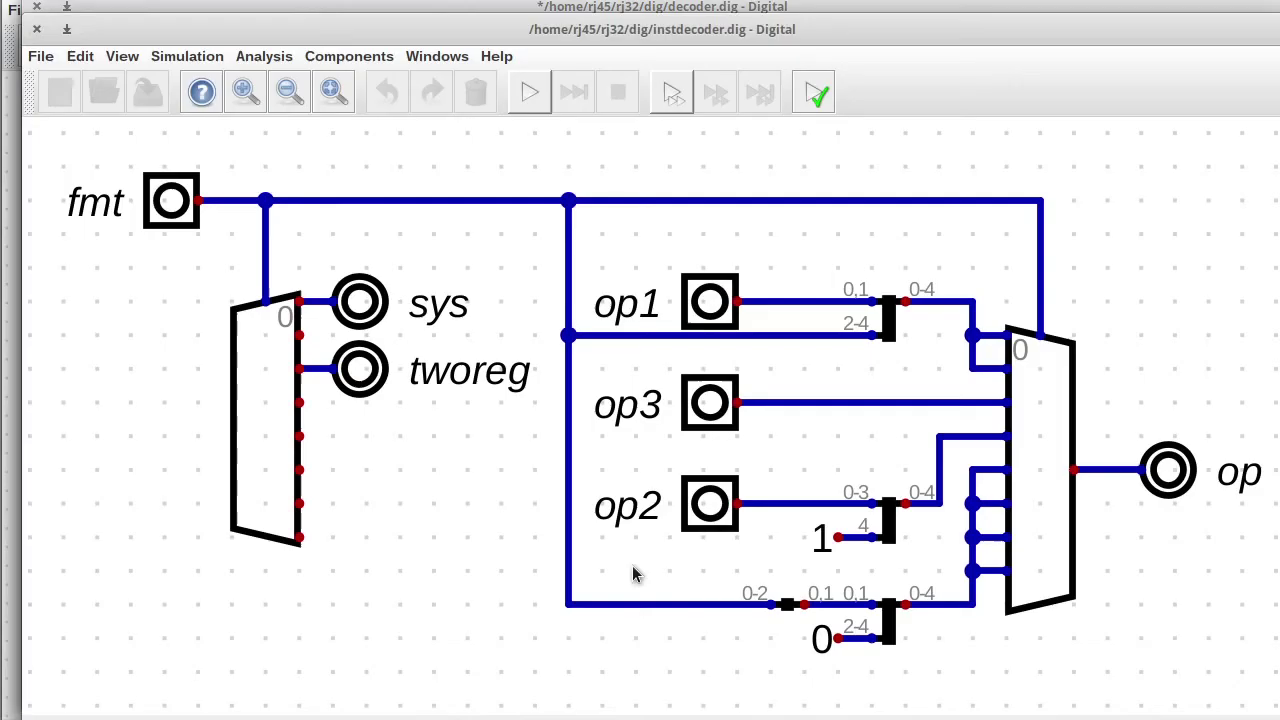
- Move the fmt input, the demultiplexer and its sys and tworeg outputs away from the op inputs to make room
scroll(733, 478, "down", 1)
scroll(733, 478, "down", 2)
left_click_drag(1279, 420, 1279, 530)
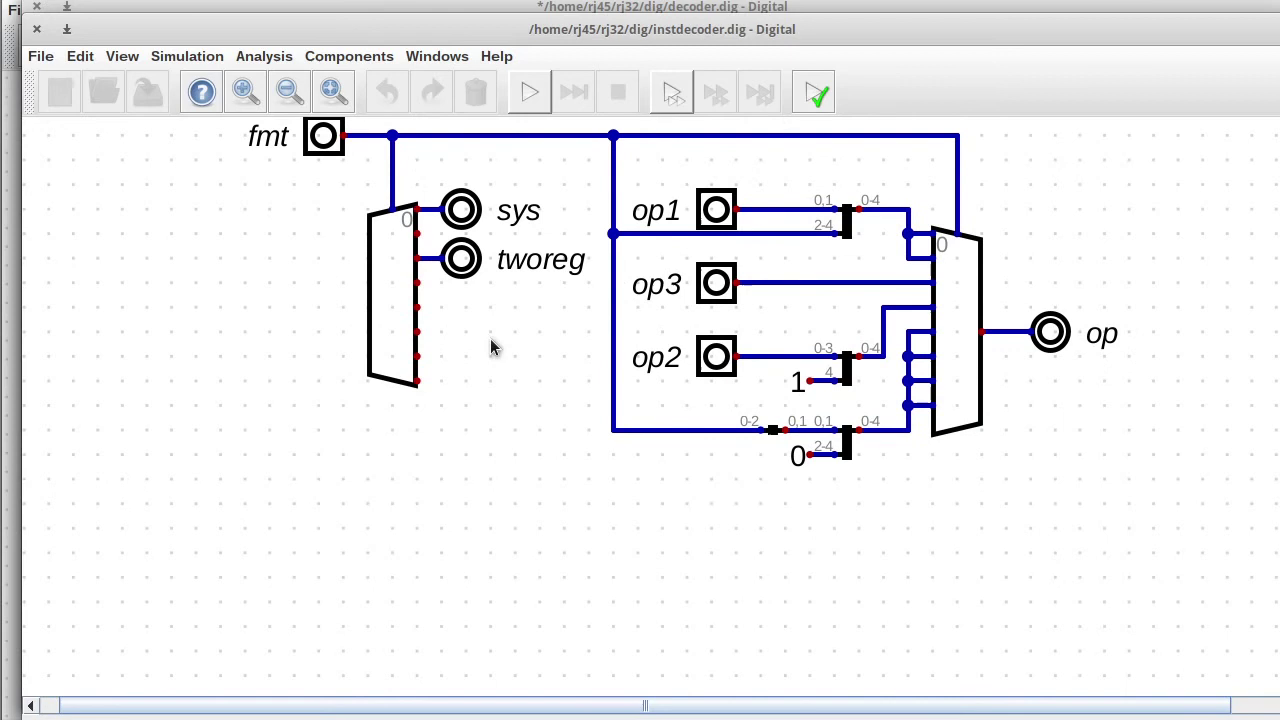
scroll(1263, 350, "up", 3)
left_click_drag(172, 152, 555, 548)
left_click_drag(527, 480, 379, 480)
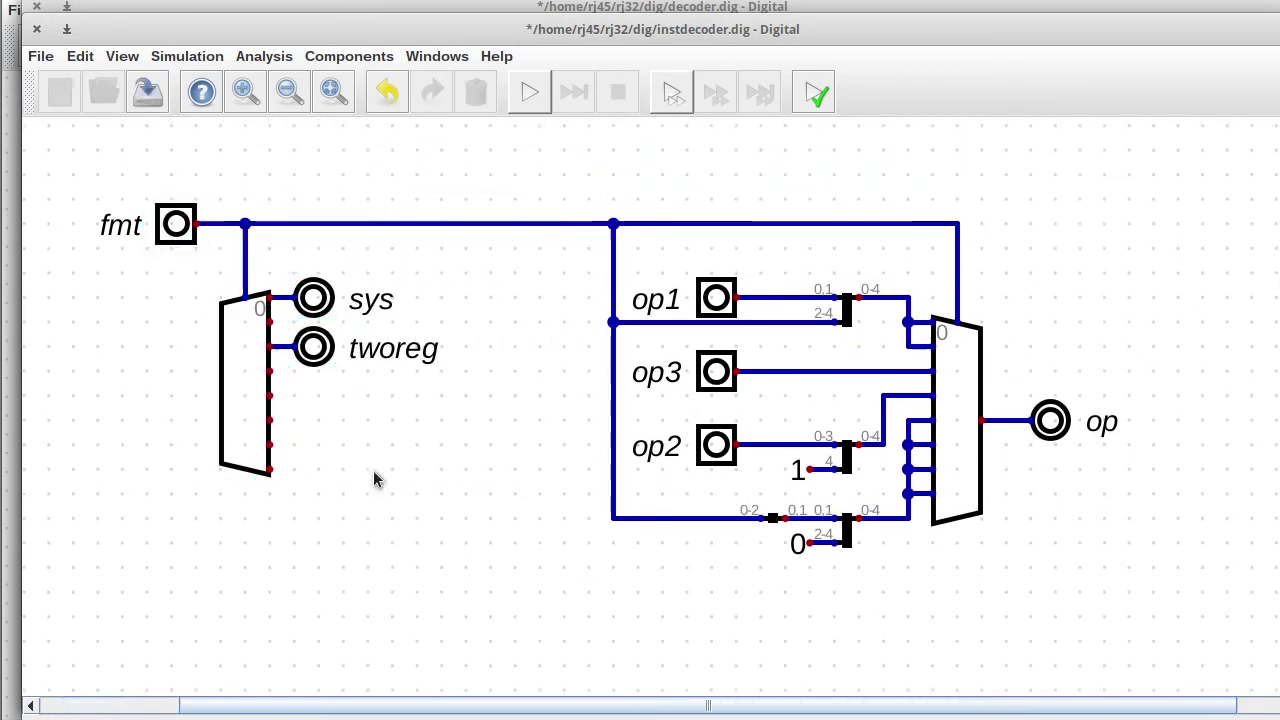
- Add outputs labelled imm5_valid and imm11_valid below the tworeg output
left_click(358, 58)
mouse_move(346, 100)
left_click(452, 103)
left_click(460, 406)
right_click(433, 405)
type("imm5_valid")
key("Return")
key("l")
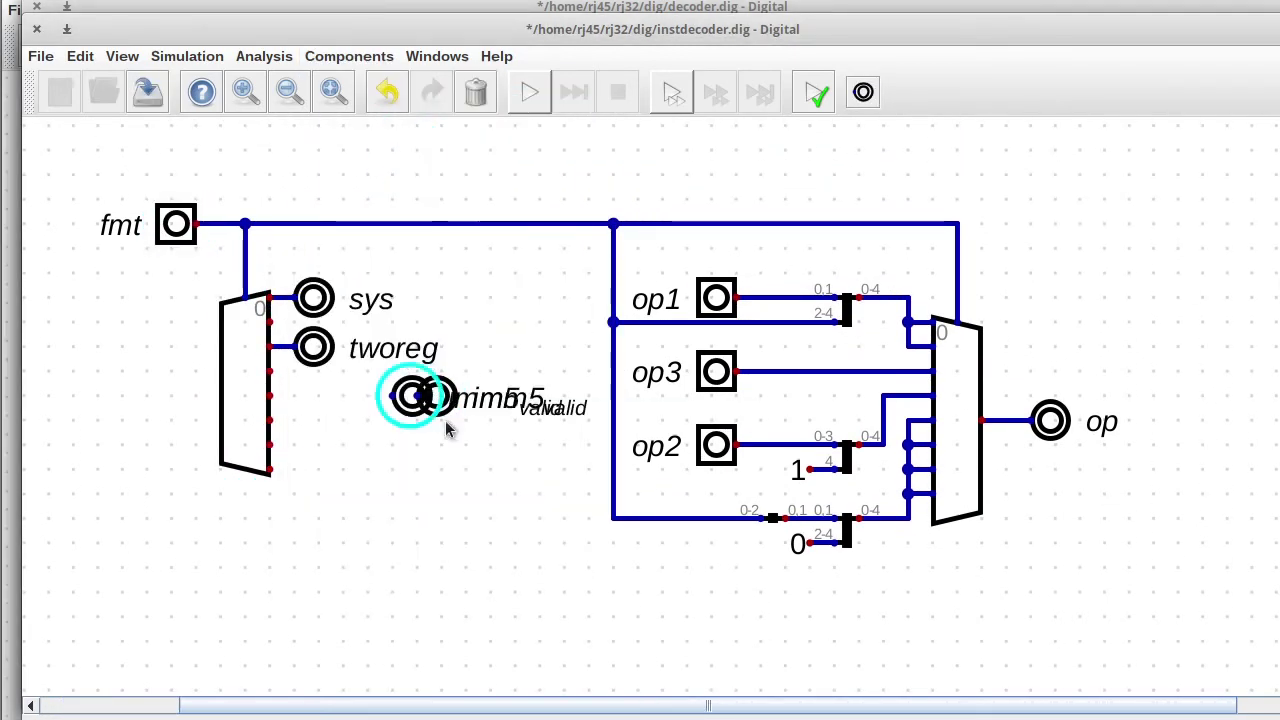
left_click(437, 396)
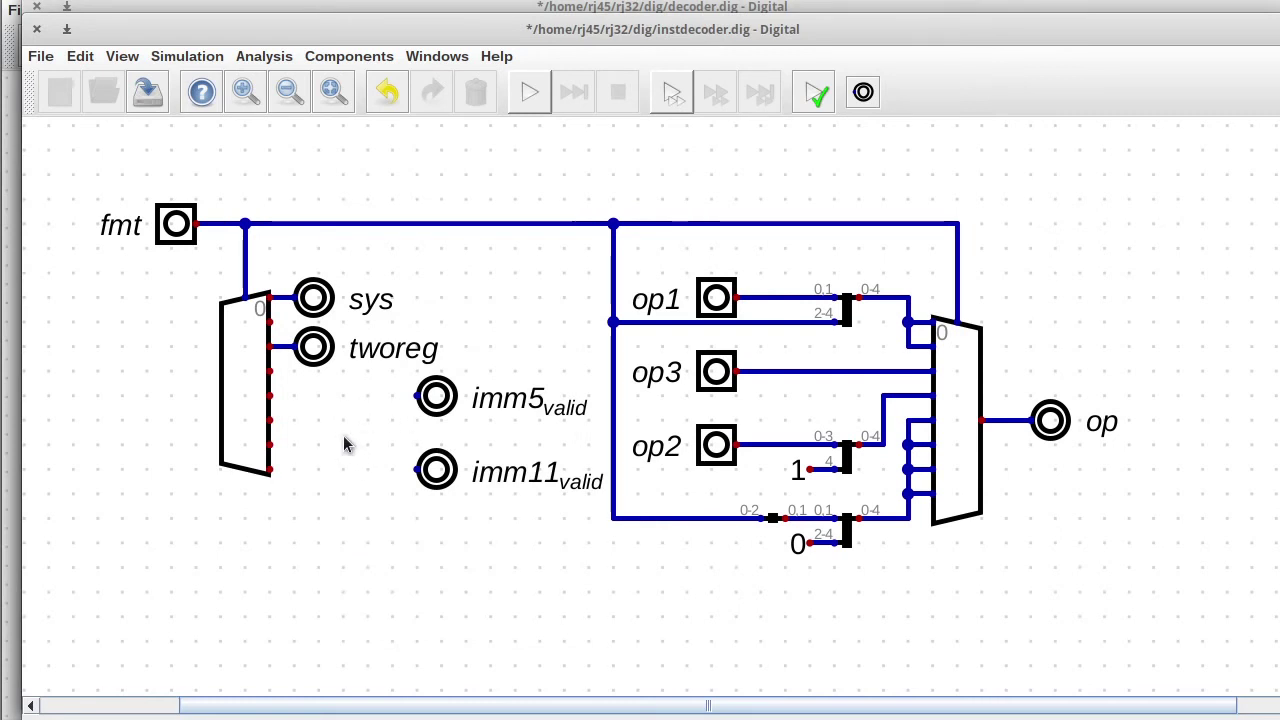
- Add a third output labelled rs_valid below imm11_valid
key("l")
left_click(441, 556)
right_click(437, 546)
left_click_drag(431, 505, 360, 505)
type("rs")
left_click(545, 674)
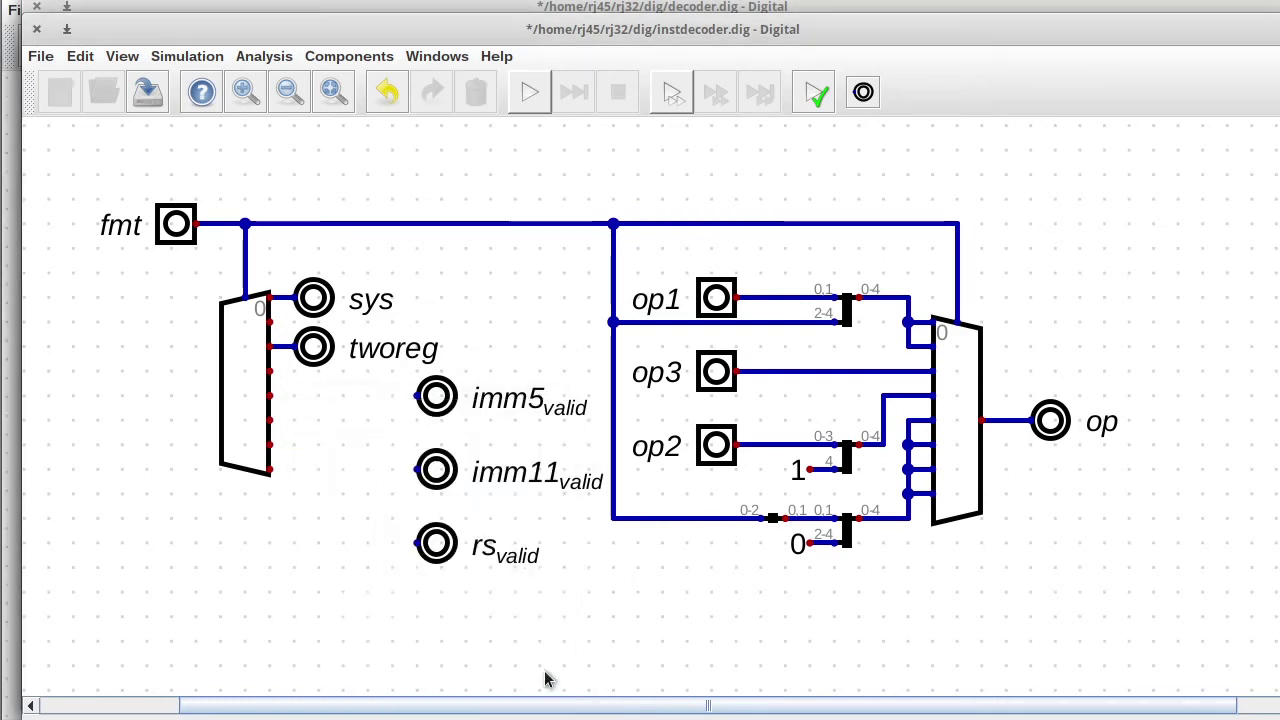
- Reposition the three valid outputs below and beside the demultiplexer and shift the fmt input farther from it
left_click_drag(362, 378, 453, 603)
left_click(306, 420)
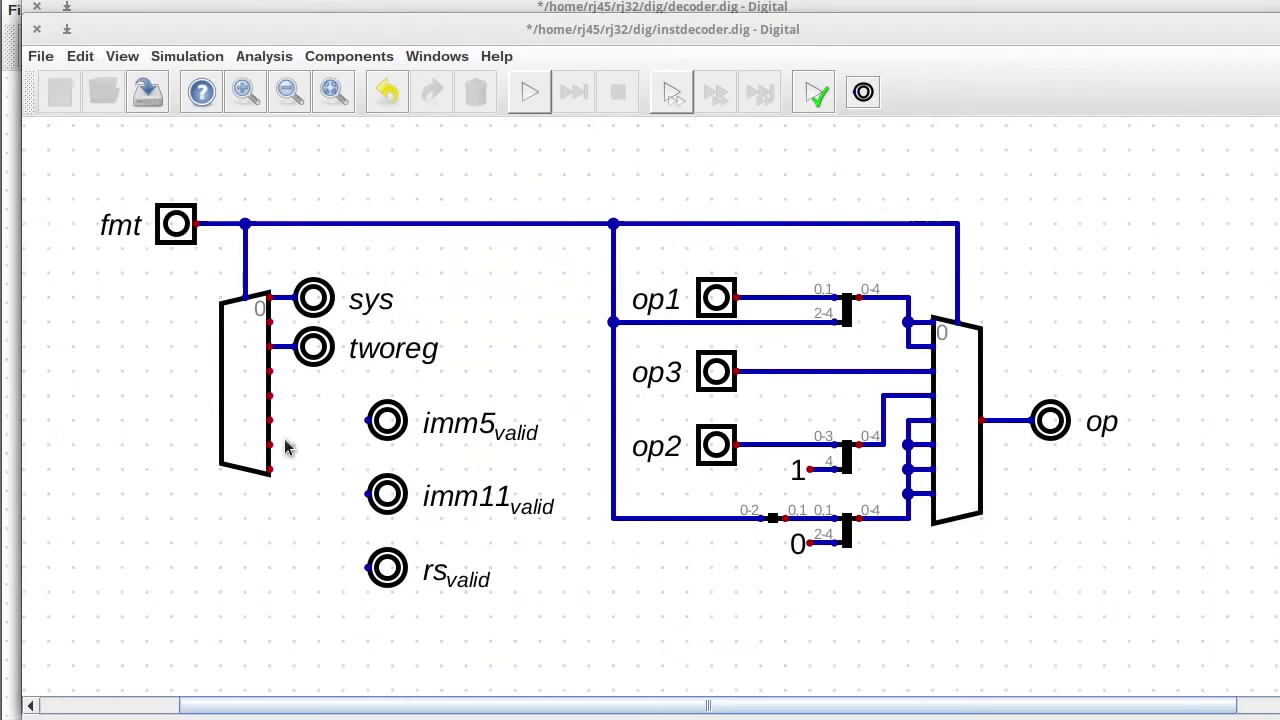
left_click_drag(337, 380, 491, 608)
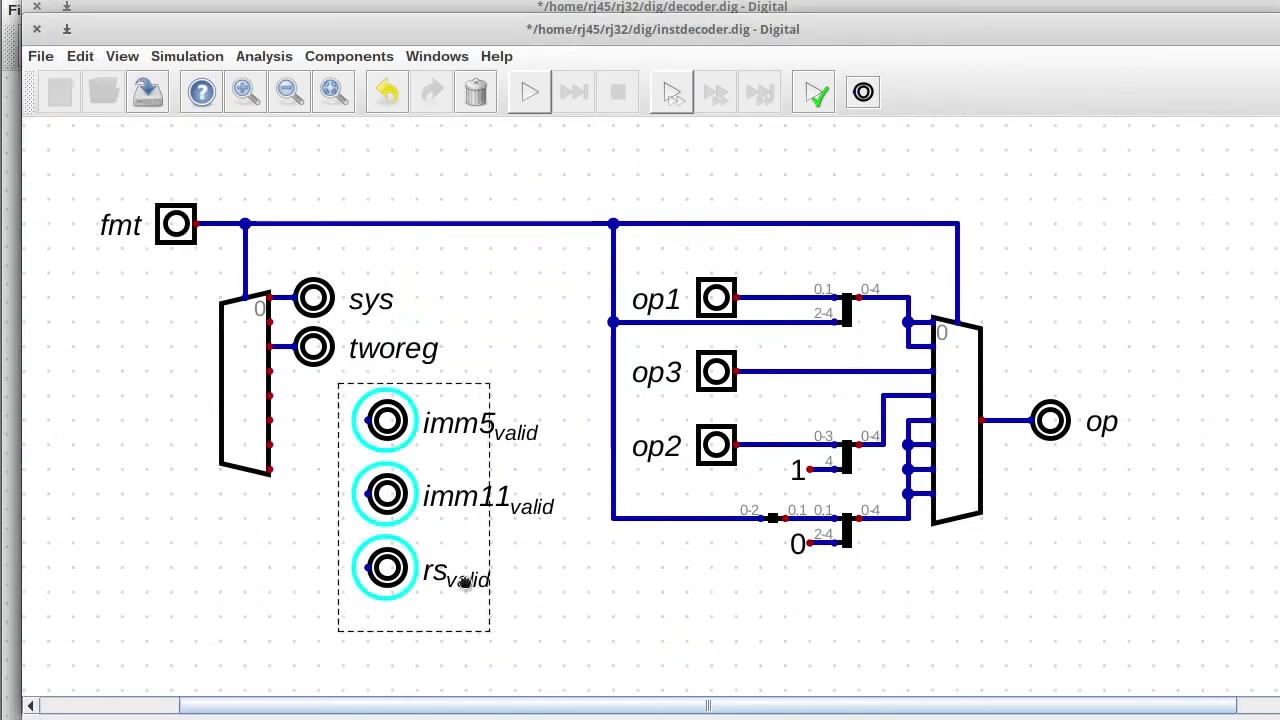
left_click_drag(389, 426, 486, 494)
left_click_drag(165, 278, 150, 275)
- Add a splitter with input splitting 3 and output splitting 2,1 below the demultiplexer, fed by a branch of the fmt wire
left_click(347, 57)
mouse_move(330, 122)
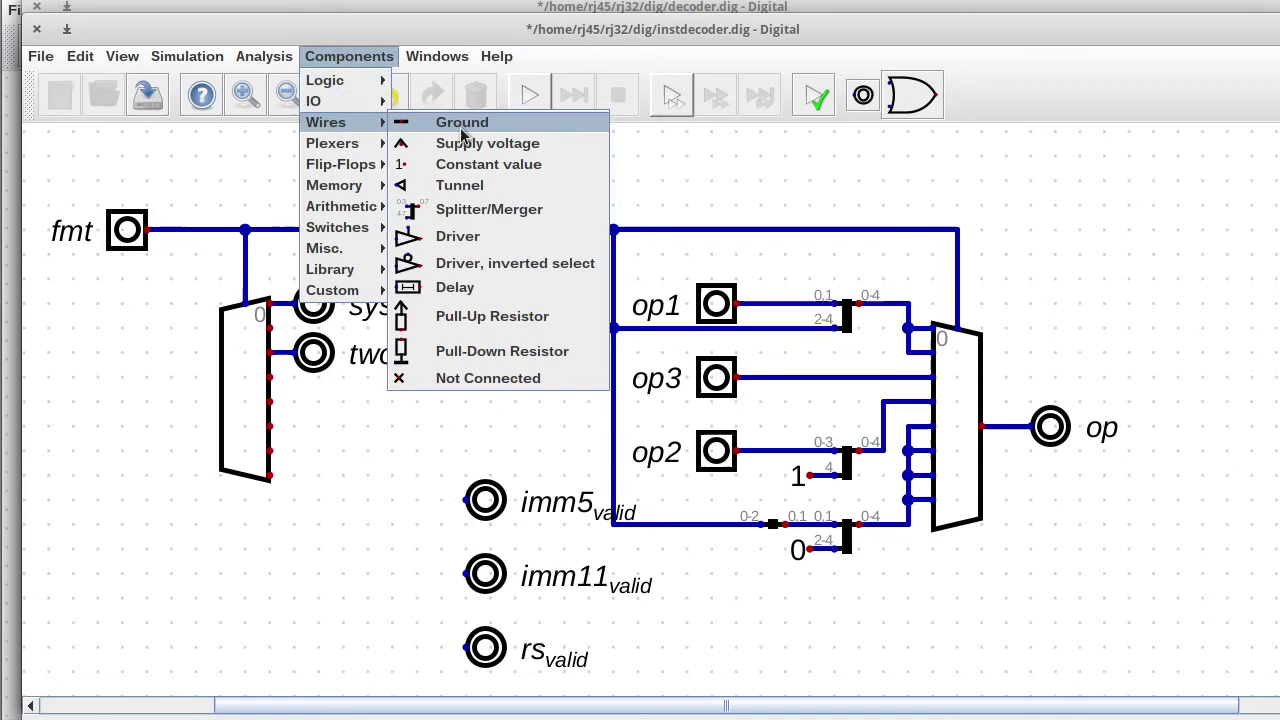
left_click(480, 208)
left_click(264, 562)
right_click(255, 559)
double_click(299, 587)
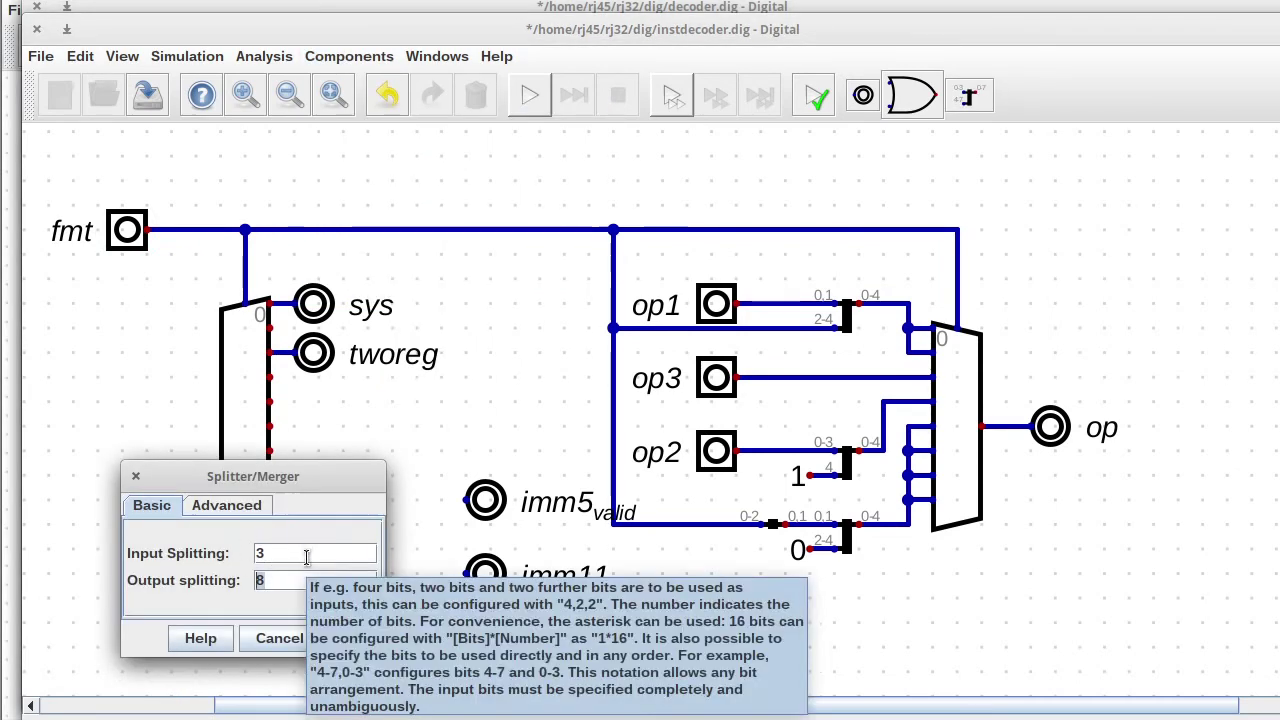
type("2,1")
left_click(353, 638)
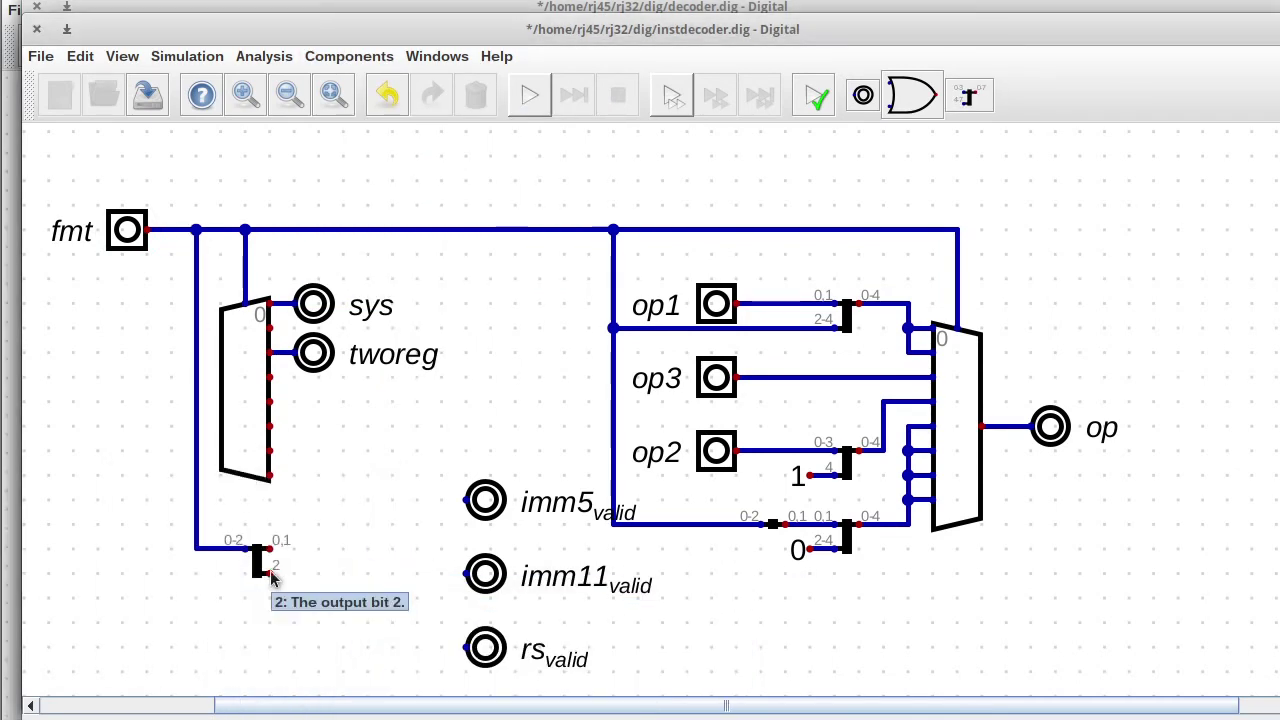
- Move the three valid outputs beneath the op multiplexer circuitry and lower the fmt splitter well below the demultiplexer
scroll(271, 573, "down", 4)
left_click_drag(411, 223, 566, 540)
left_click_drag(497, 446, 645, 594)
left_click_drag(124, 310, 365, 437)
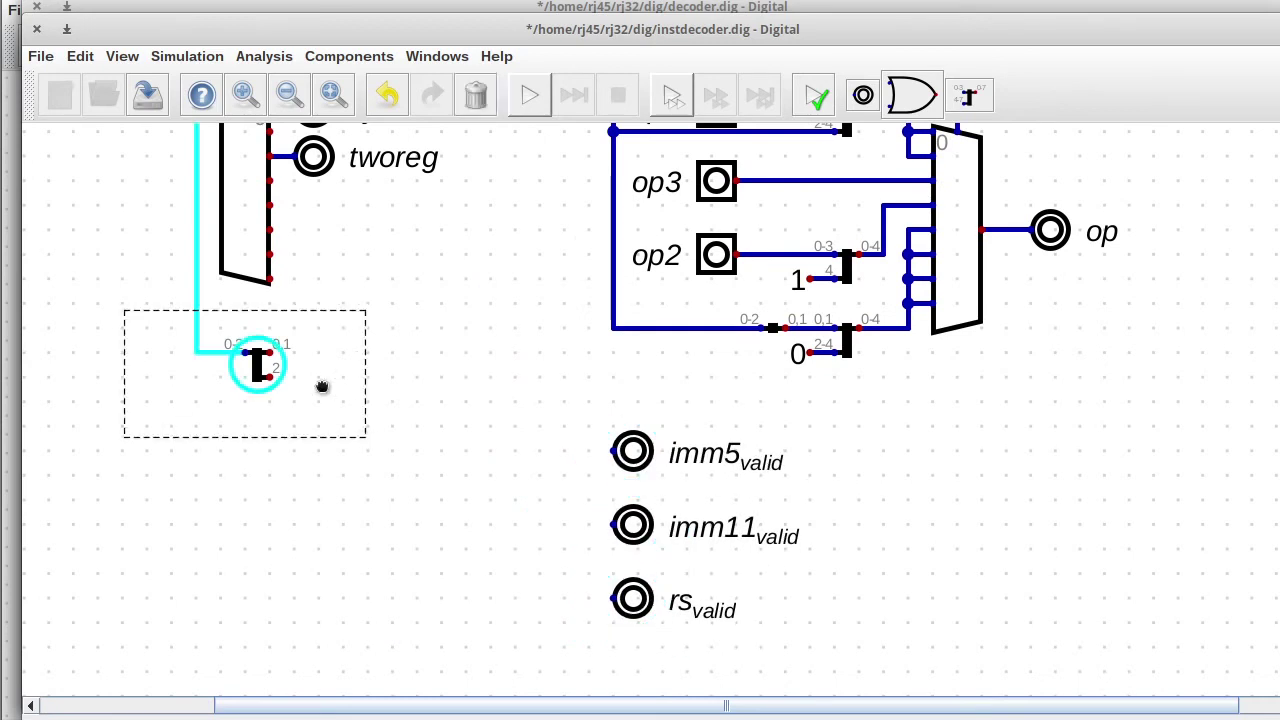
left_click_drag(322, 386, 323, 591)
- Add a two-input OR gate driving imm5_valid, with its lower input fed by the splitter's bit 2 output
left_click(349, 56)
mouse_move(400, 77)
left_click(460, 177)
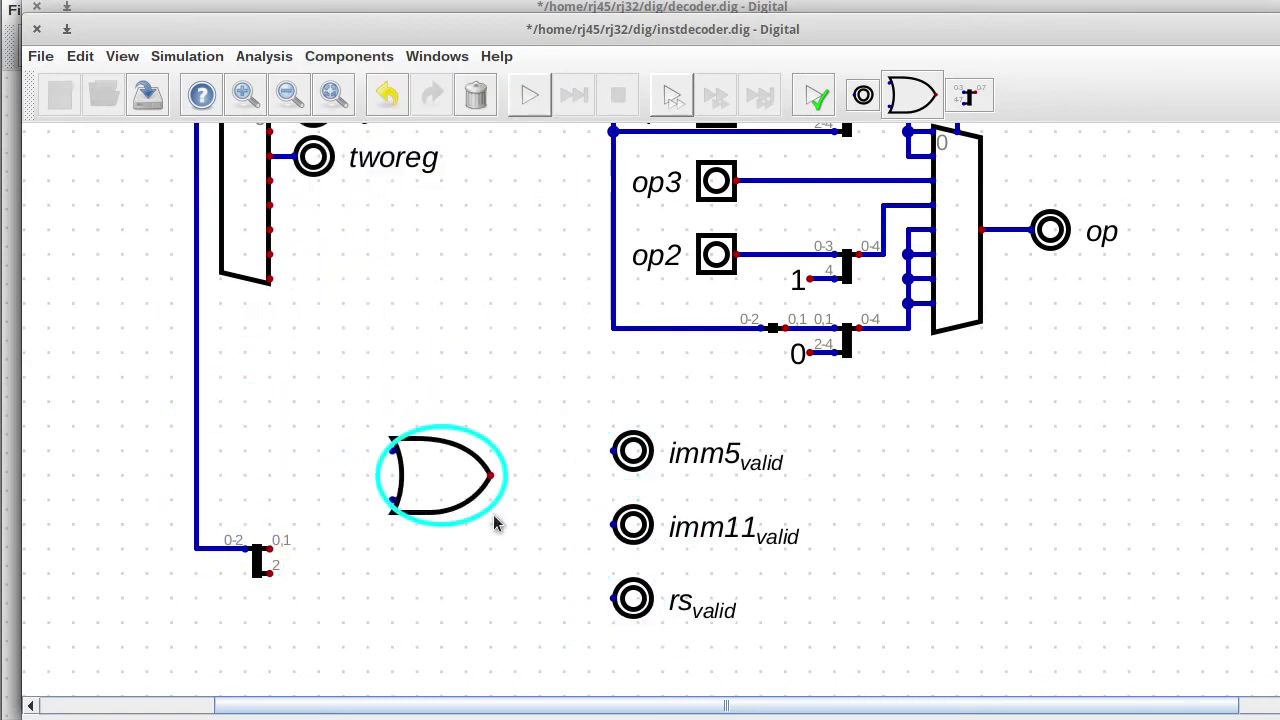
left_click(595, 497)
left_click_drag(283, 577, 283, 480)
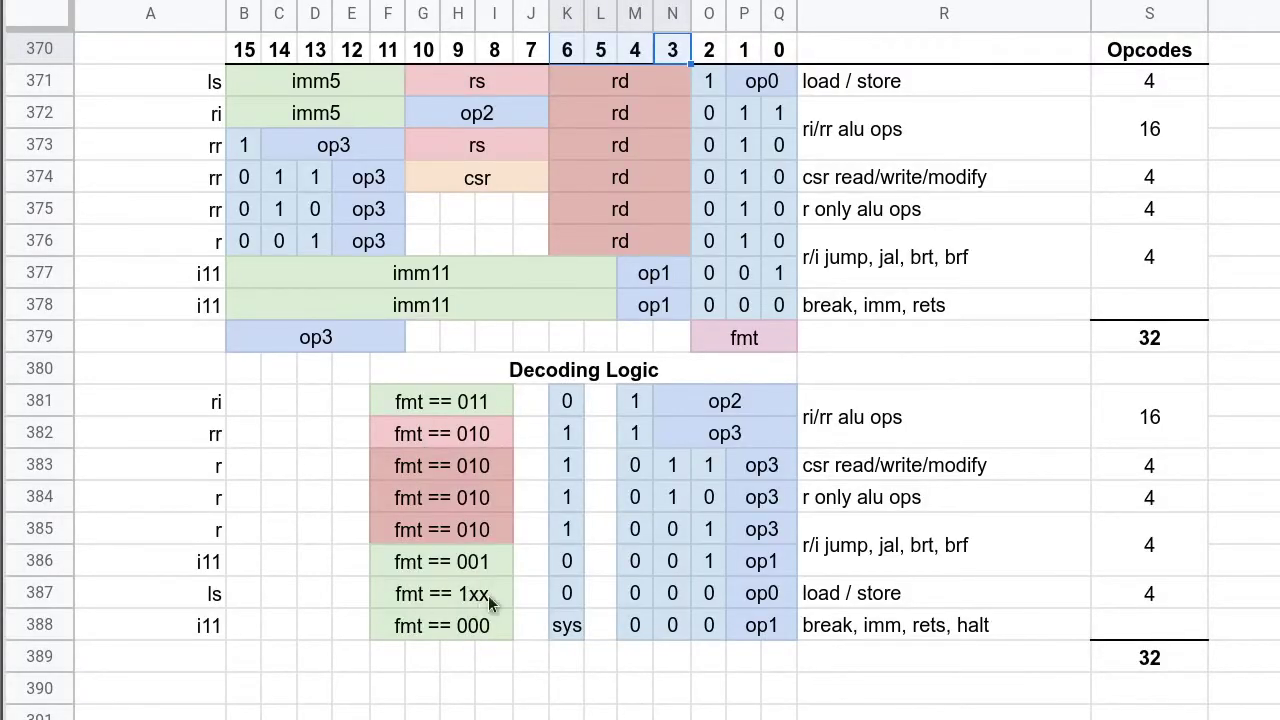
- Following the spreadsheet's fmt == 011 row, wire demultiplexer output 3 to the upper input of the imm5_valid OR gate
left_click_drag(490, 598, 780, 598)
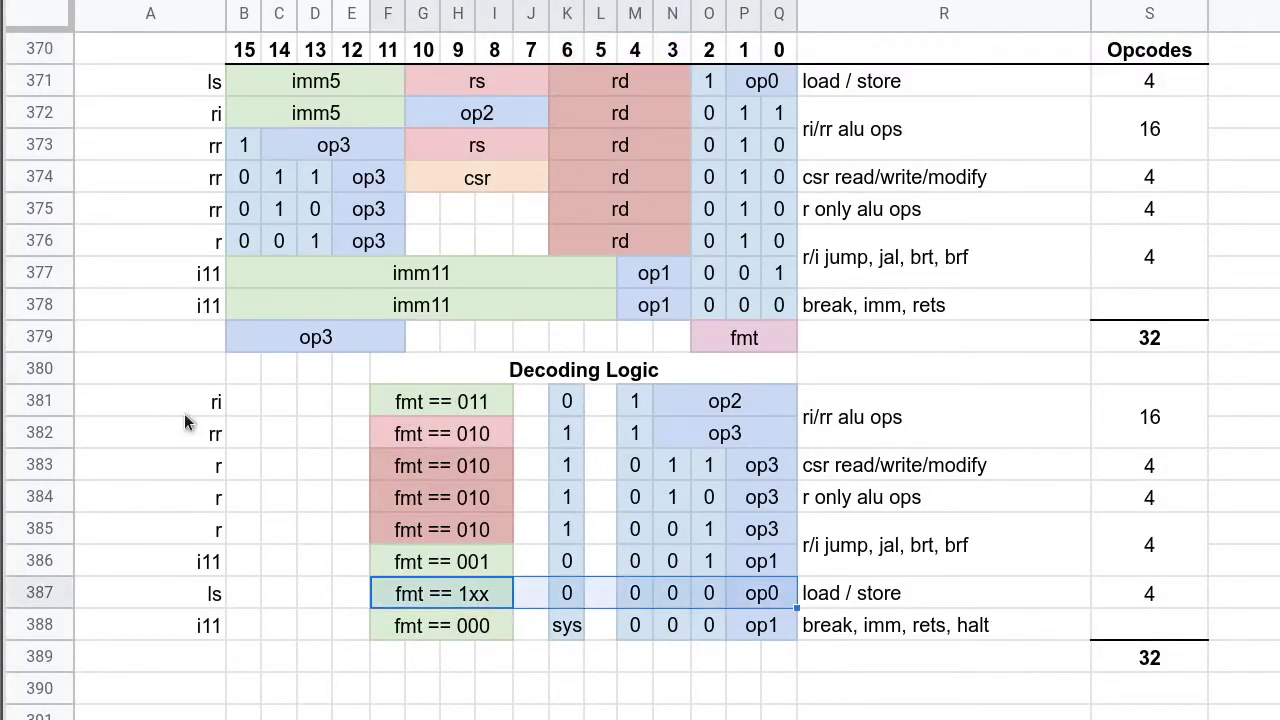
left_click_drag(441, 402, 765, 402)
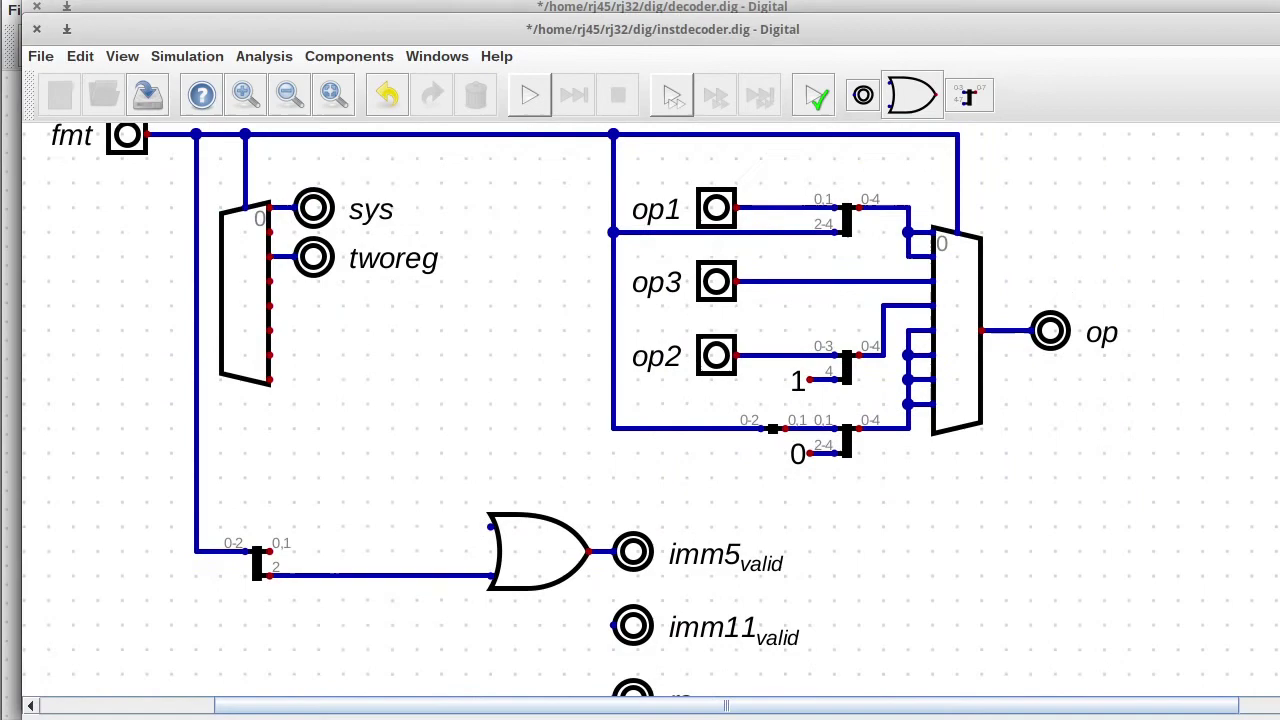
left_click(268, 280)
left_click(490, 528)
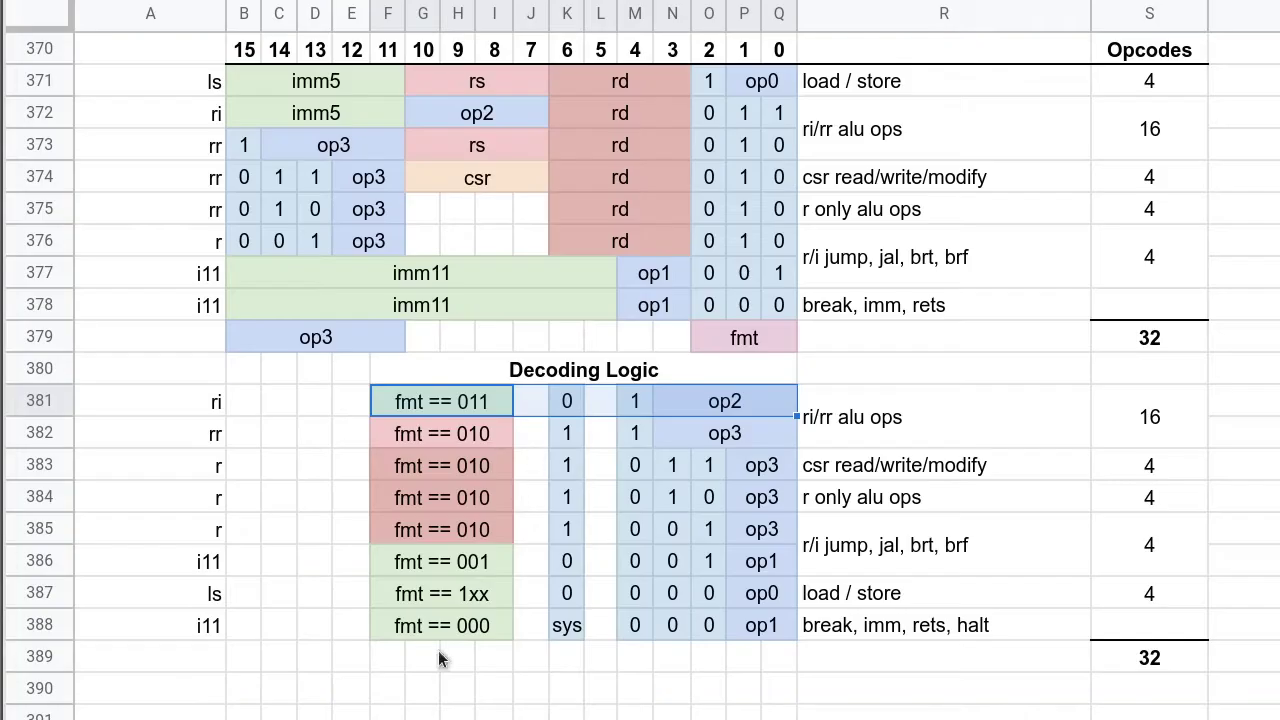
- Move imm11_valid and rs_valid down and place a duplicate of the OR gate in front of imm11_valid
left_click(441, 561)
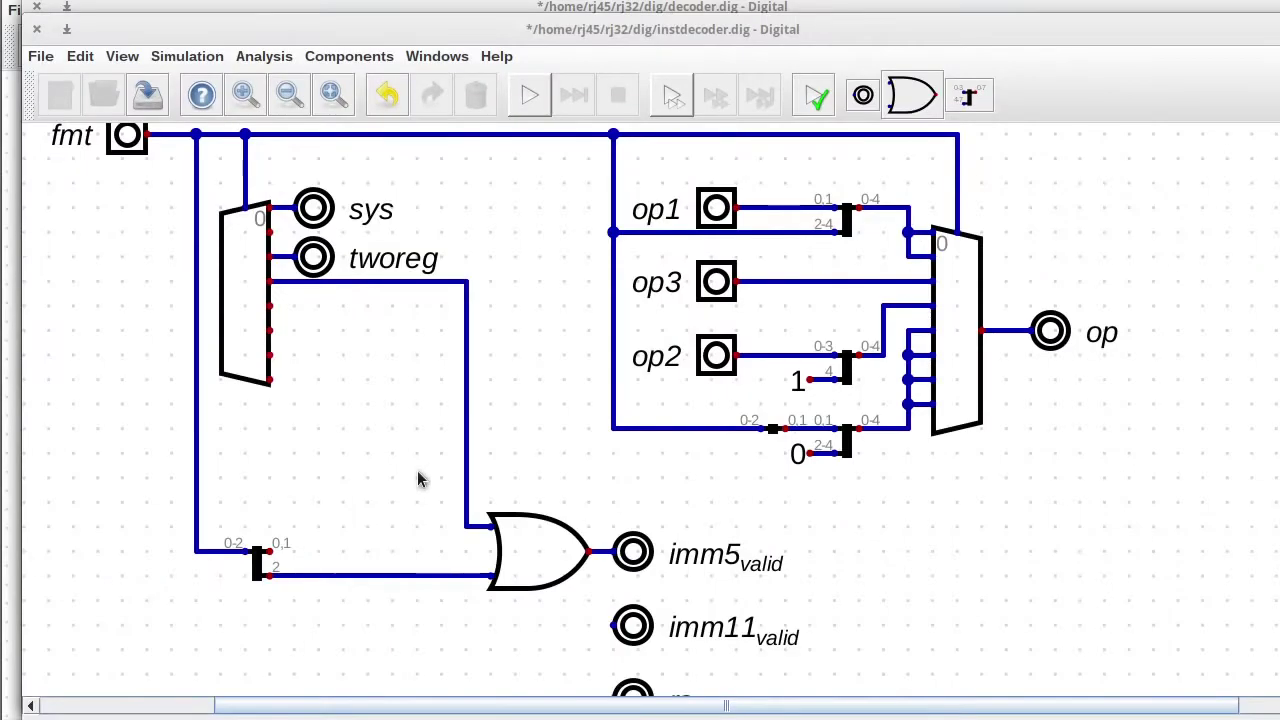
scroll(574, 459, "down", 3)
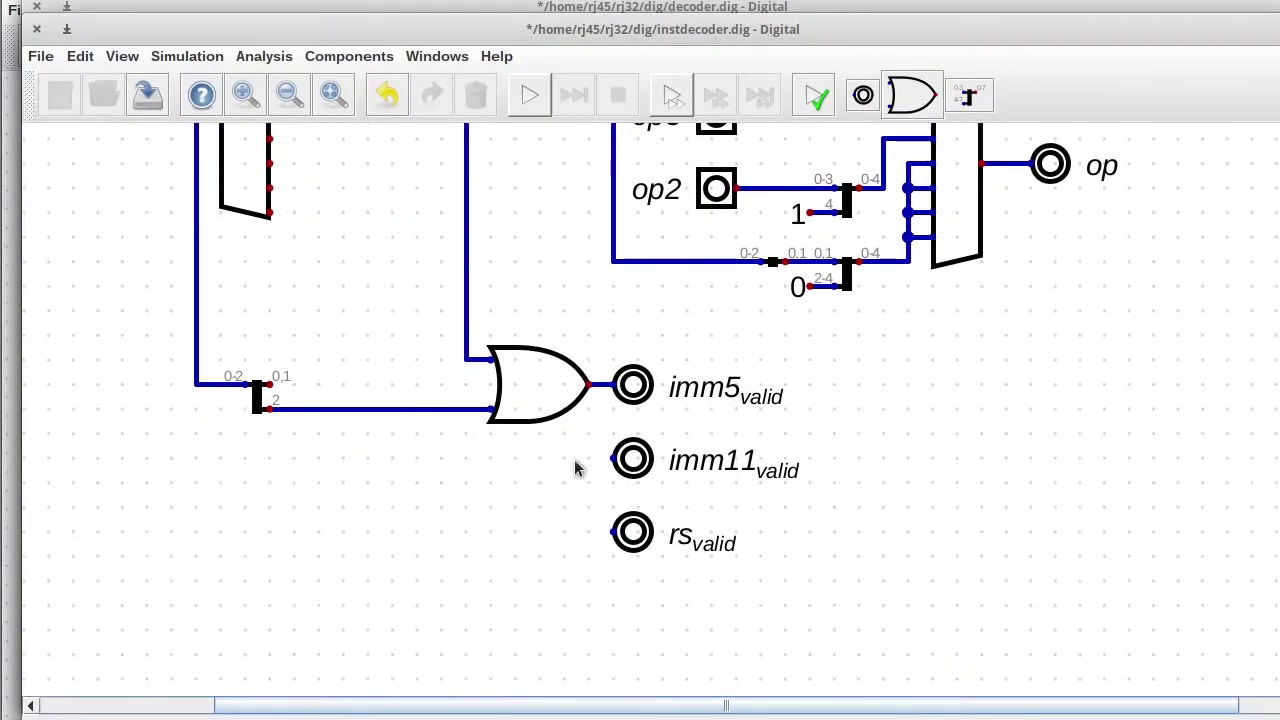
left_click_drag(574, 459, 718, 669)
left_click(540, 388)
key("ctrl+d")
left_click(545, 512)
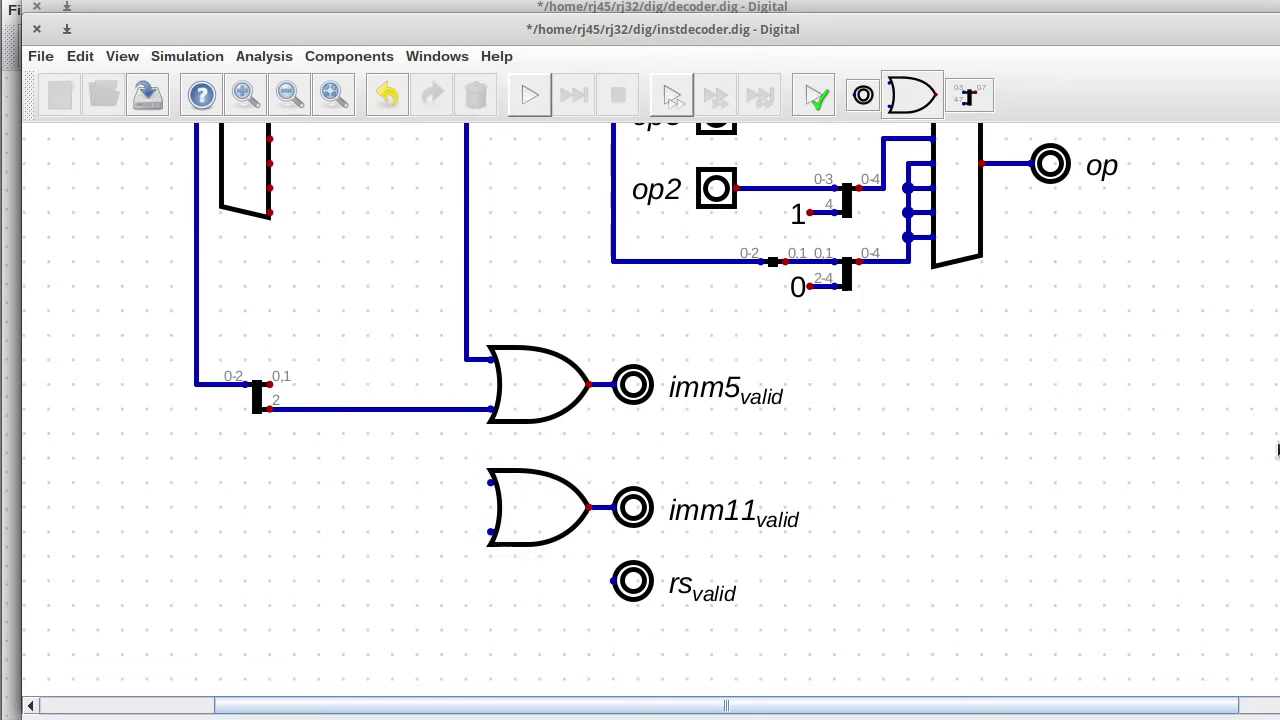
- Shift the sys and tworeg outputs away from the demultiplexer and wire its outputs 1 and 0 into the imm11_valid OR gate
left_click_drag(1278, 444, 1278, 369)
left_click_drag(276, 130, 469, 208)
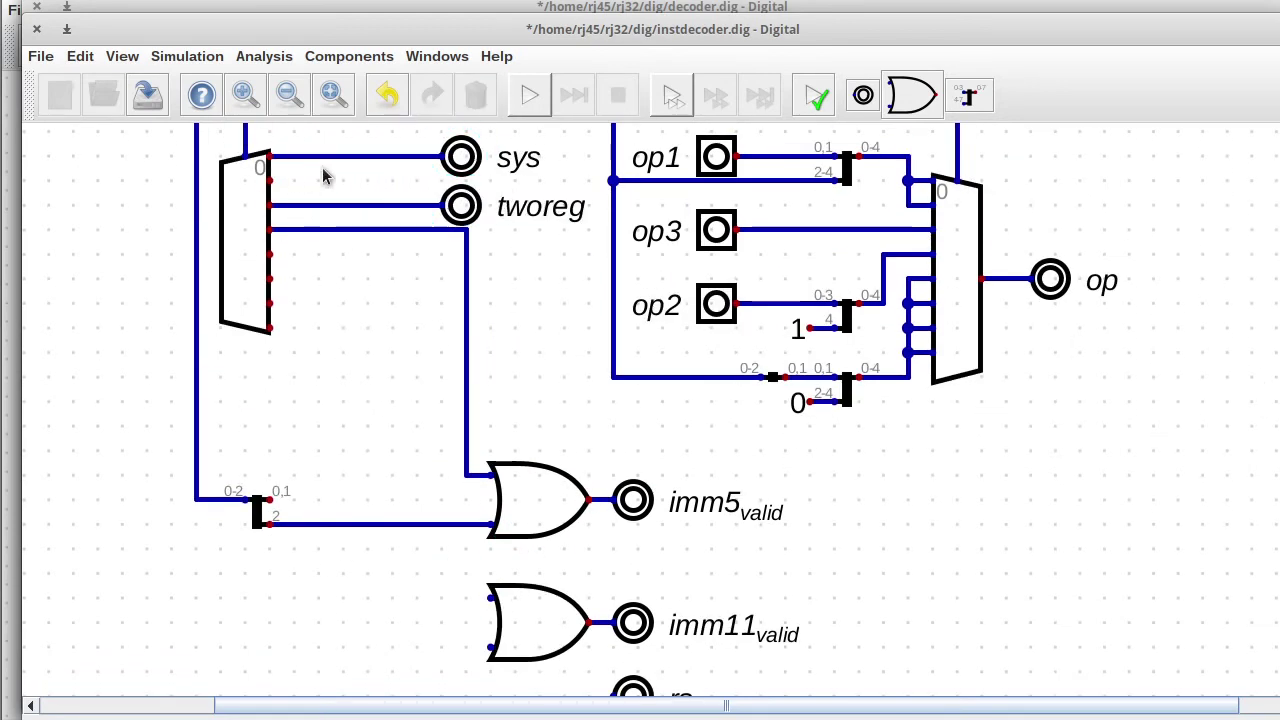
left_click(268, 180)
left_click(490, 598)
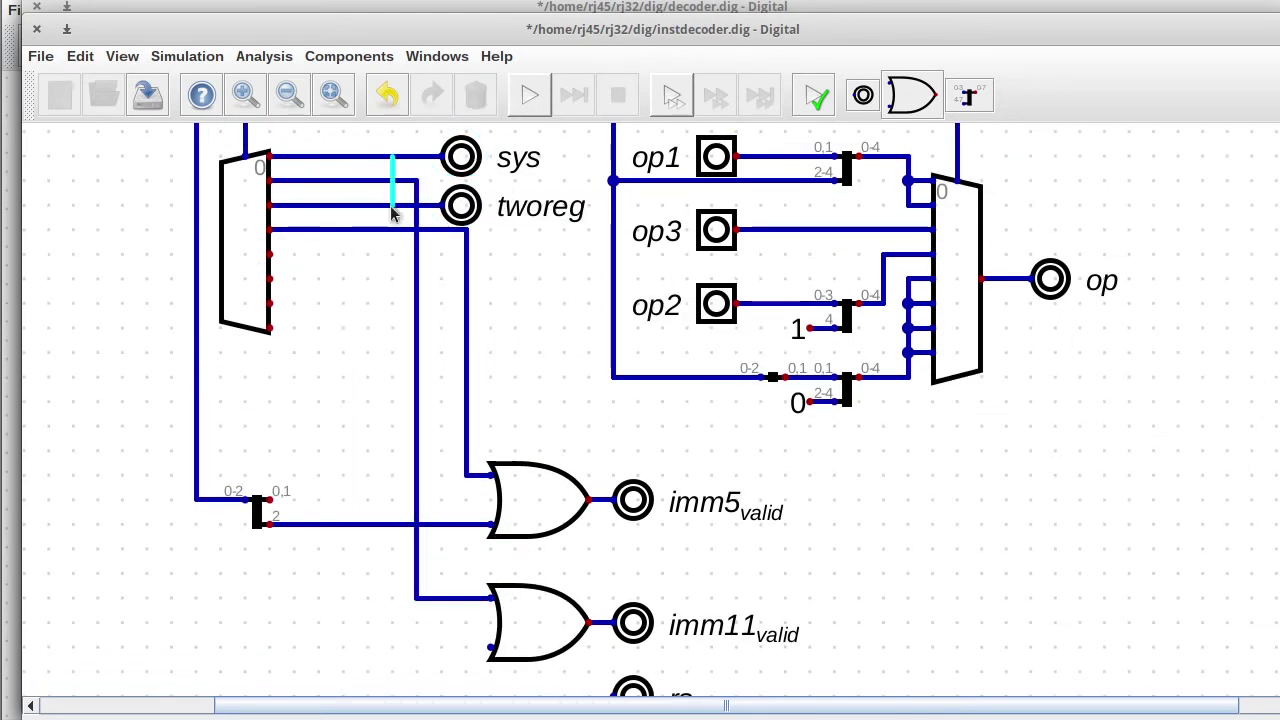
left_click(490, 660)
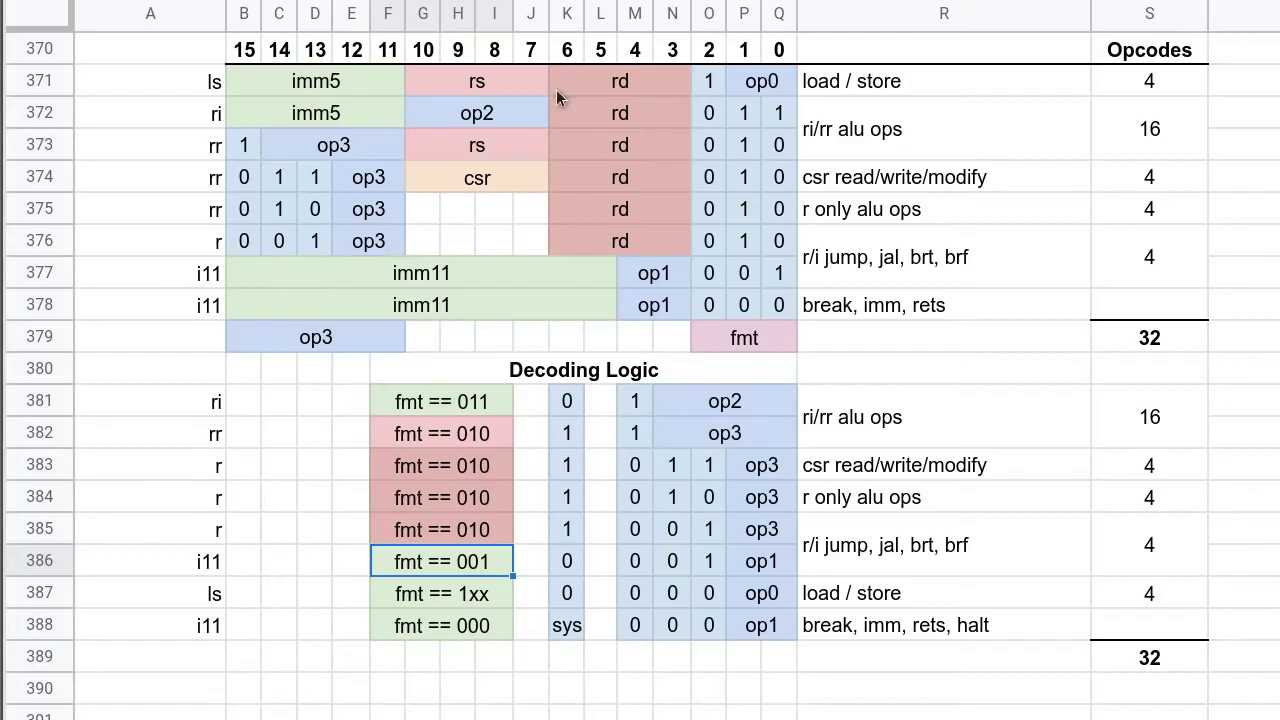
- In the instruction format spreadsheet, change the format labels in A374 and A375 to r
left_click(458, 84)
left_click(490, 146)
left_click(213, 183)
type("r")
key("Return")
type("r")
left_click(469, 234)
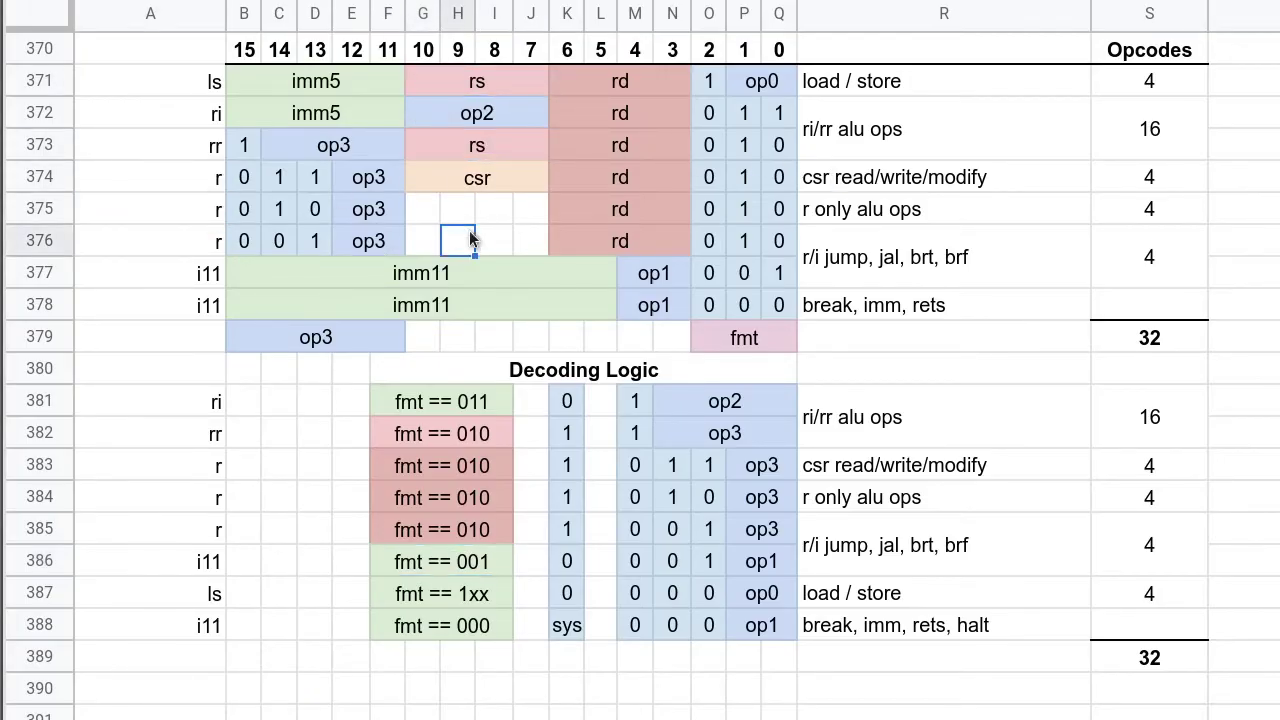
- Check the formats that use rs, and in Digital place another OR gate connected to a lowered rs_valid output
left_click(502, 146)
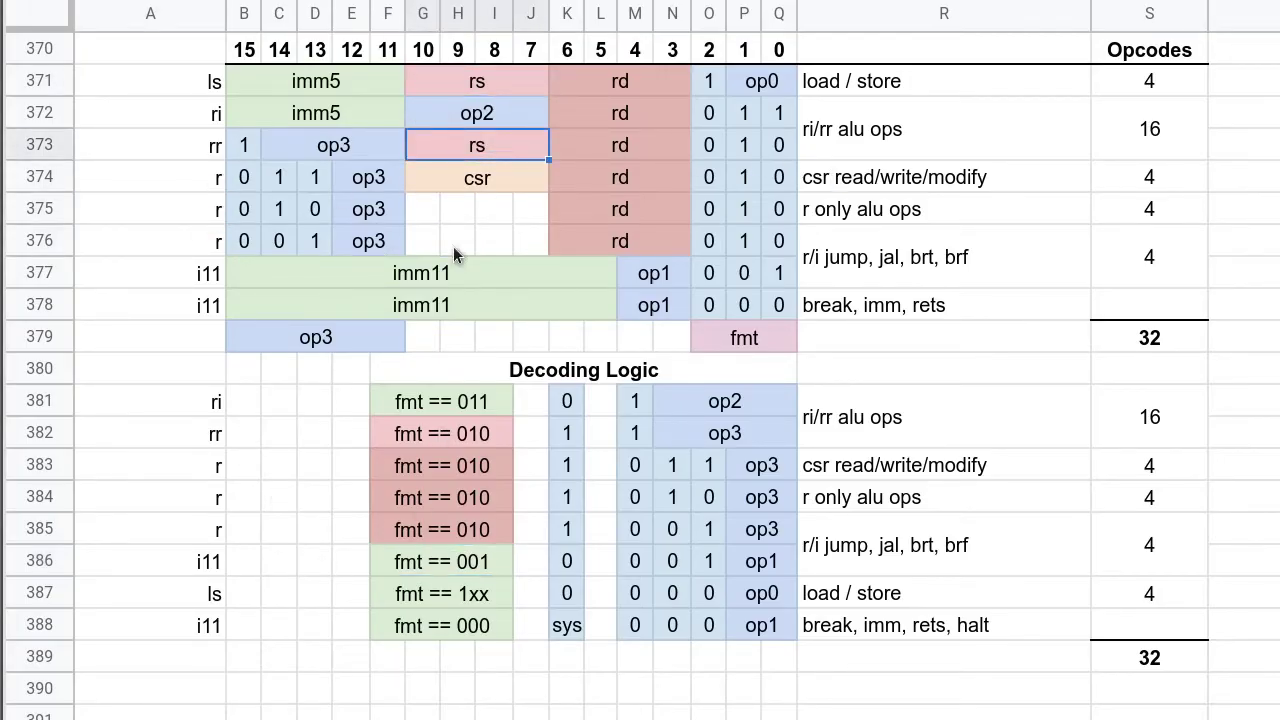
left_click(462, 75)
left_click(440, 433)
left_click(450, 593)
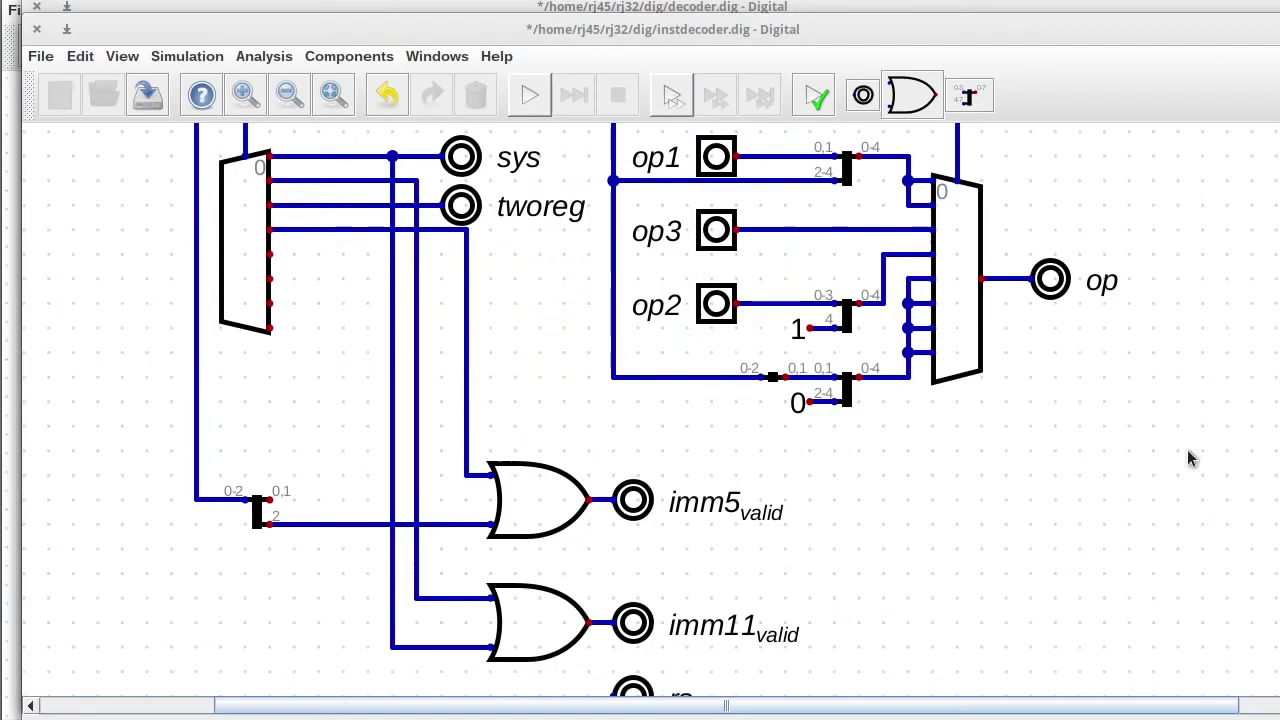
scroll(1190, 458, "down", 3)
key("l")
left_click(588, 612)
left_click_drag(591, 491, 690, 602)
left_click(589, 570)
left_click(614, 570)
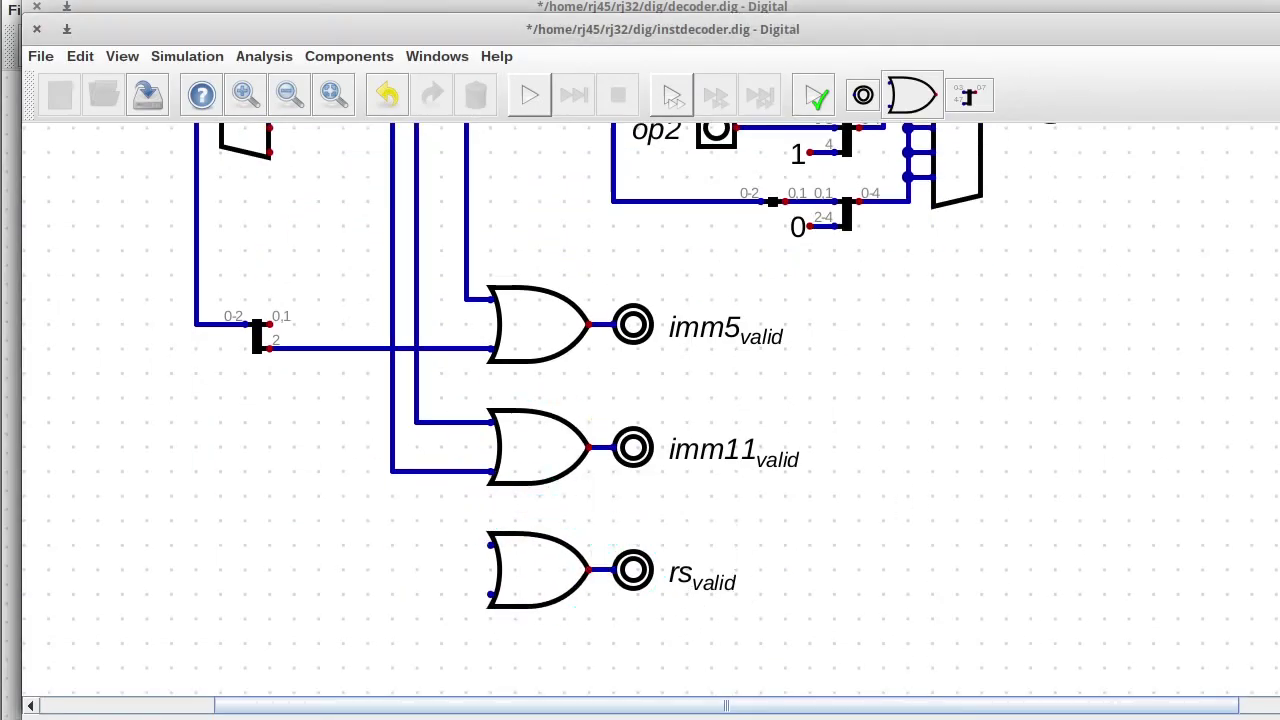
- Wire the splitter's bit 2 line and the tworeg line to the two inputs of the rs_valid OR gate
key("F1")
left_click(500, 494)
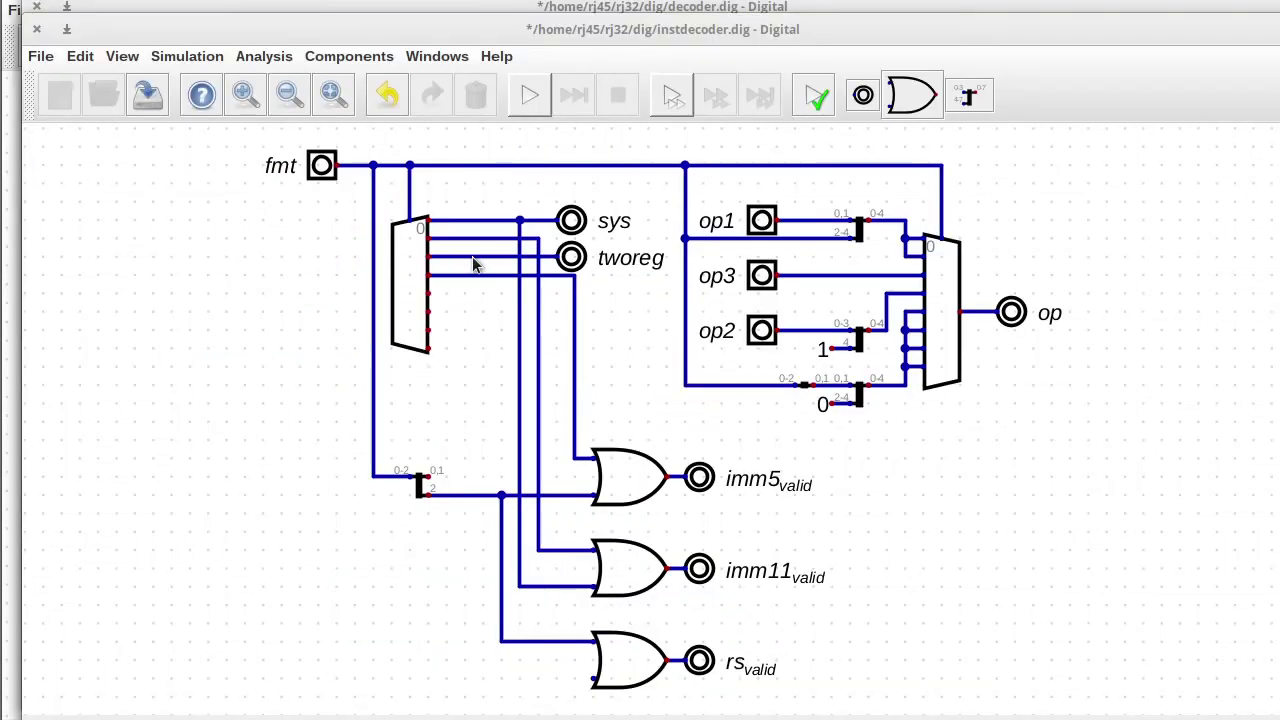
left_click(483, 257)
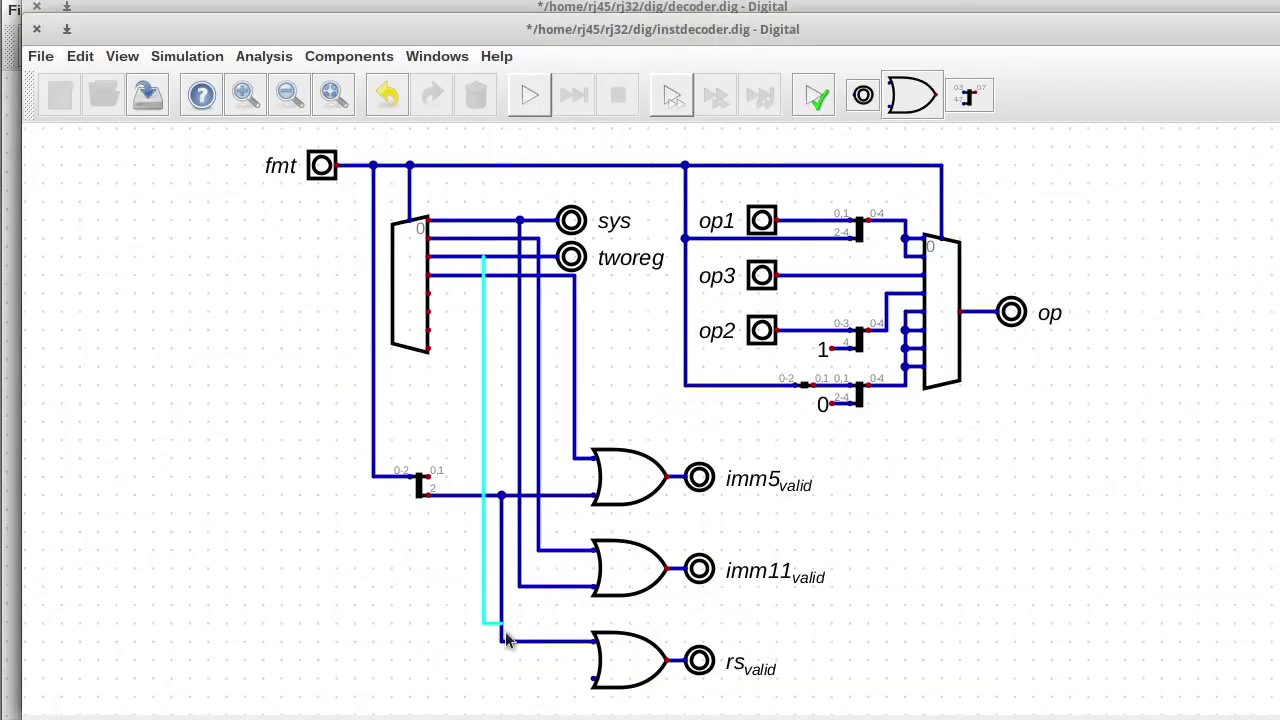
left_click(595, 677)
- Duplicate the rs_valid OR gate with its output and input wires below the original, and label the new output rd_valid
scroll(975, 486, "down", 3)
left_click_drag(809, 597, 462, 458)
key("ctrl+d")
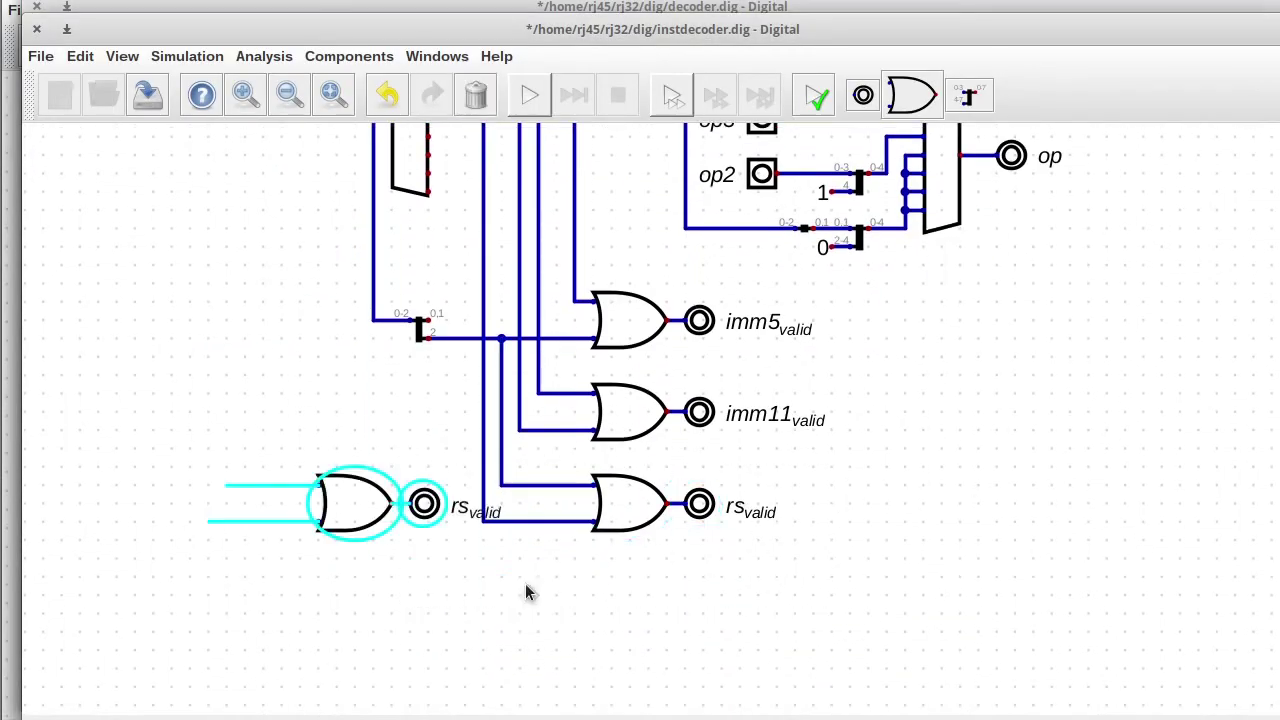
left_click(799, 661)
right_click(692, 576)
left_click(658, 534)
key("BackSpace")
type("d")
left_click(797, 705)
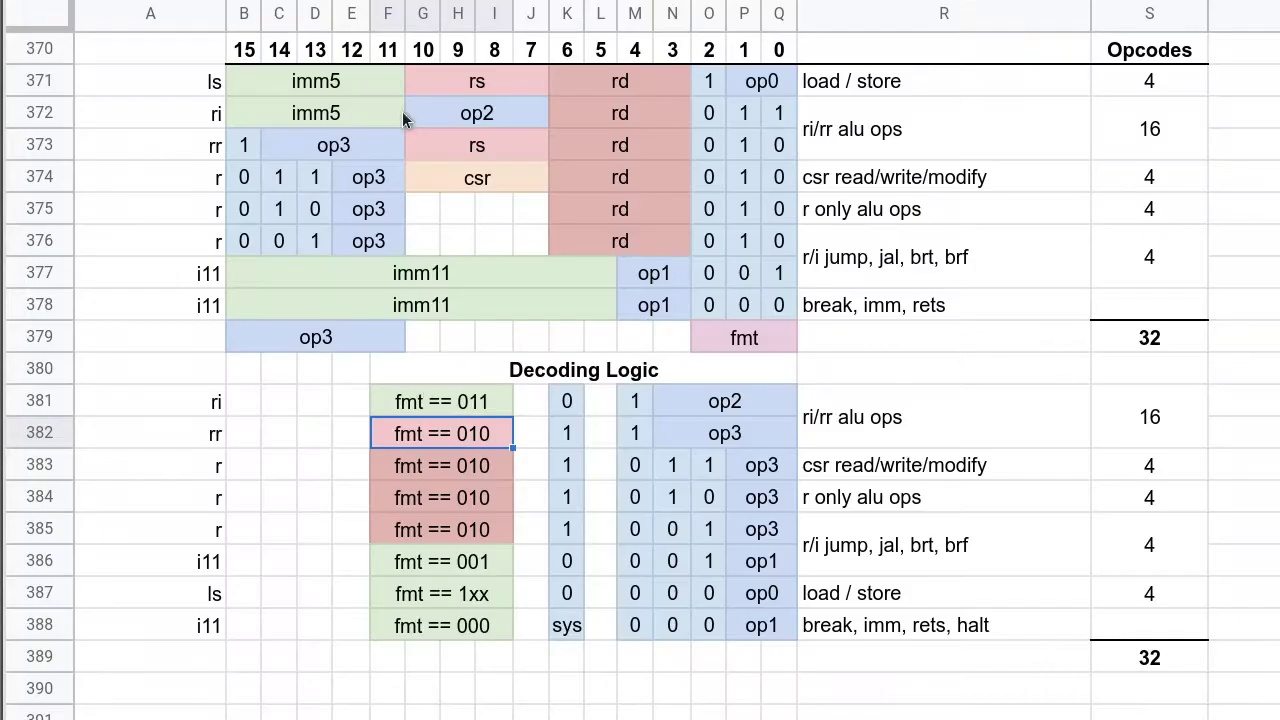
- Shift the wires leaving the demultiplexer sideways to open a gap next to its outputs
left_click_drag(697, 281, 779, 305)
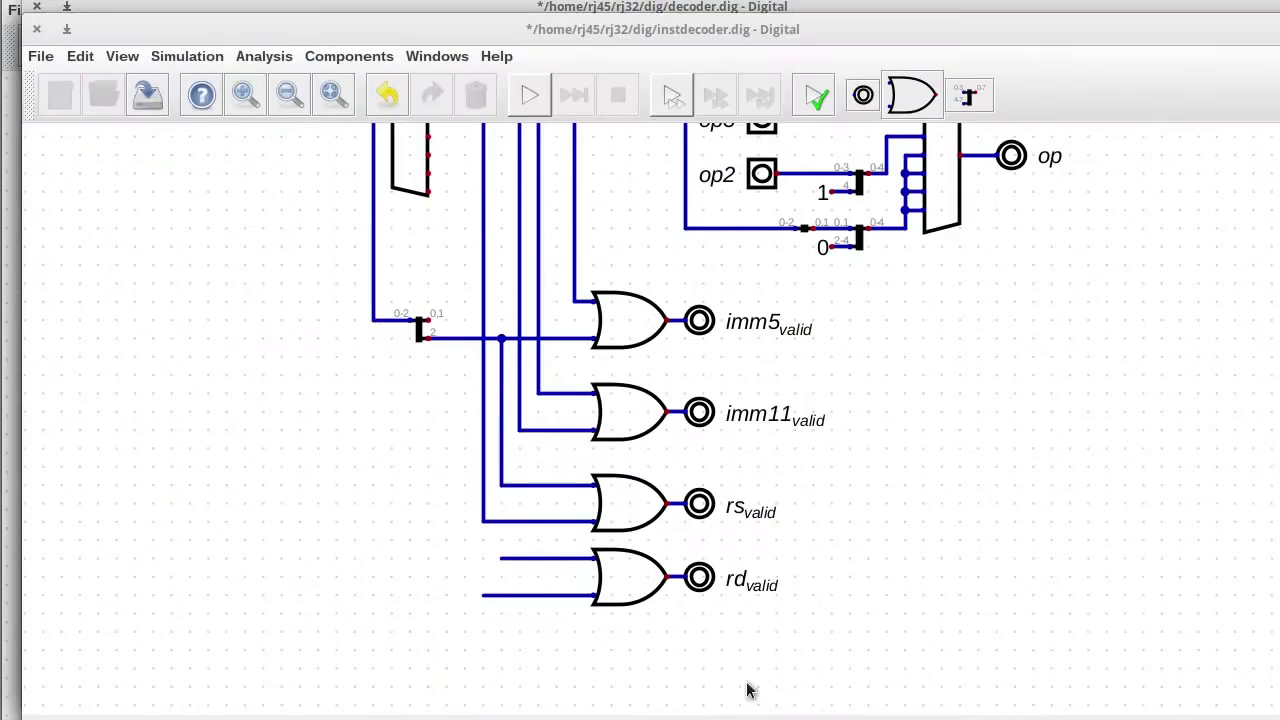
left_click_drag(749, 689, 437, 531)
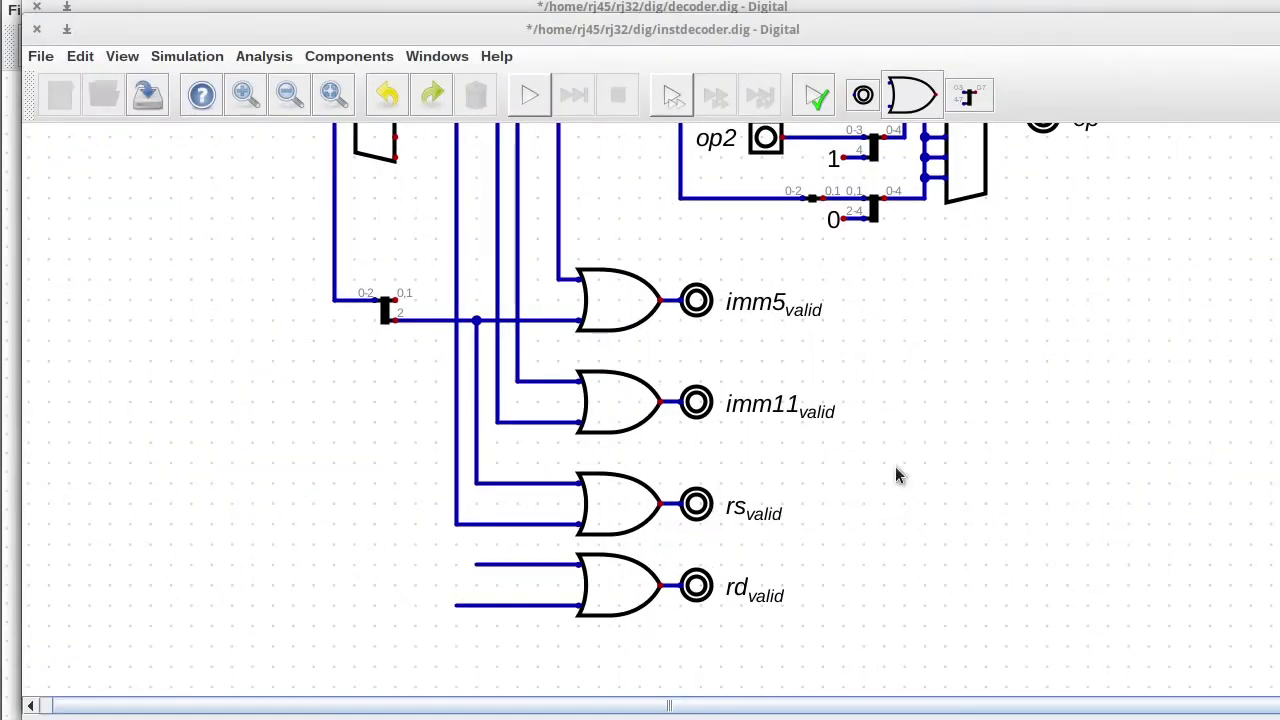
scroll(897, 471, "up", 3)
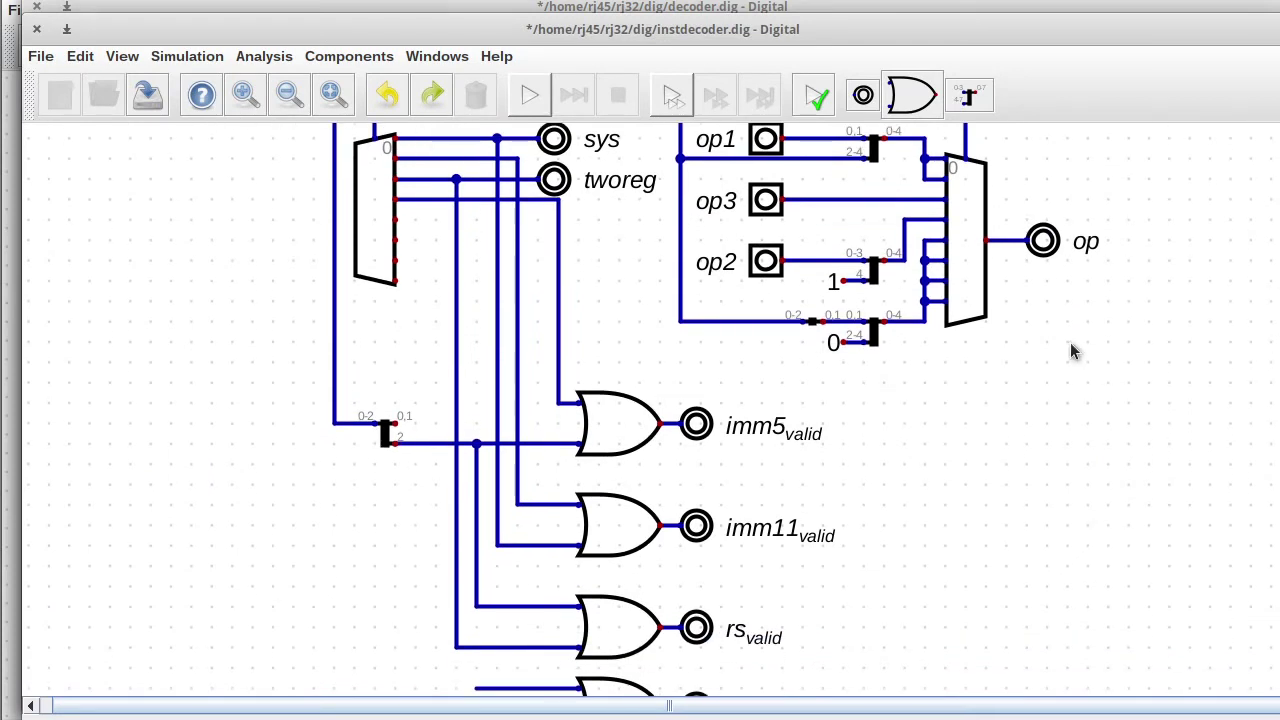
scroll(1071, 351, "up", 3)
left_click_drag(383, 245, 446, 338)
left_click_drag(426, 297, 468, 297)
- Place a tunnel at demultiplexer output 0 and set its net name to sys
key("t")
left_click(416, 268)
right_click(418, 267)
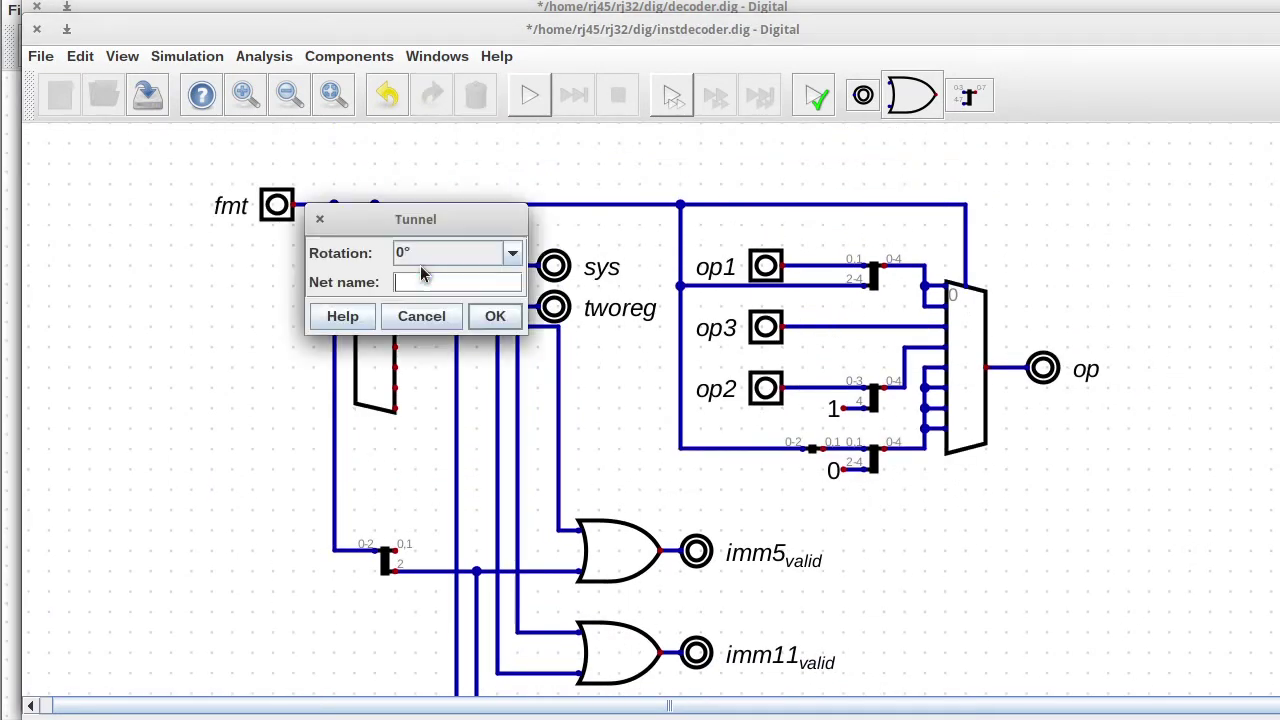
type("sys")
left_click(493, 316)
- Place a second tunnel at demultiplexer output 1 and set its net name to i11
key("l")
left_click(417, 289)
right_click(422, 287)
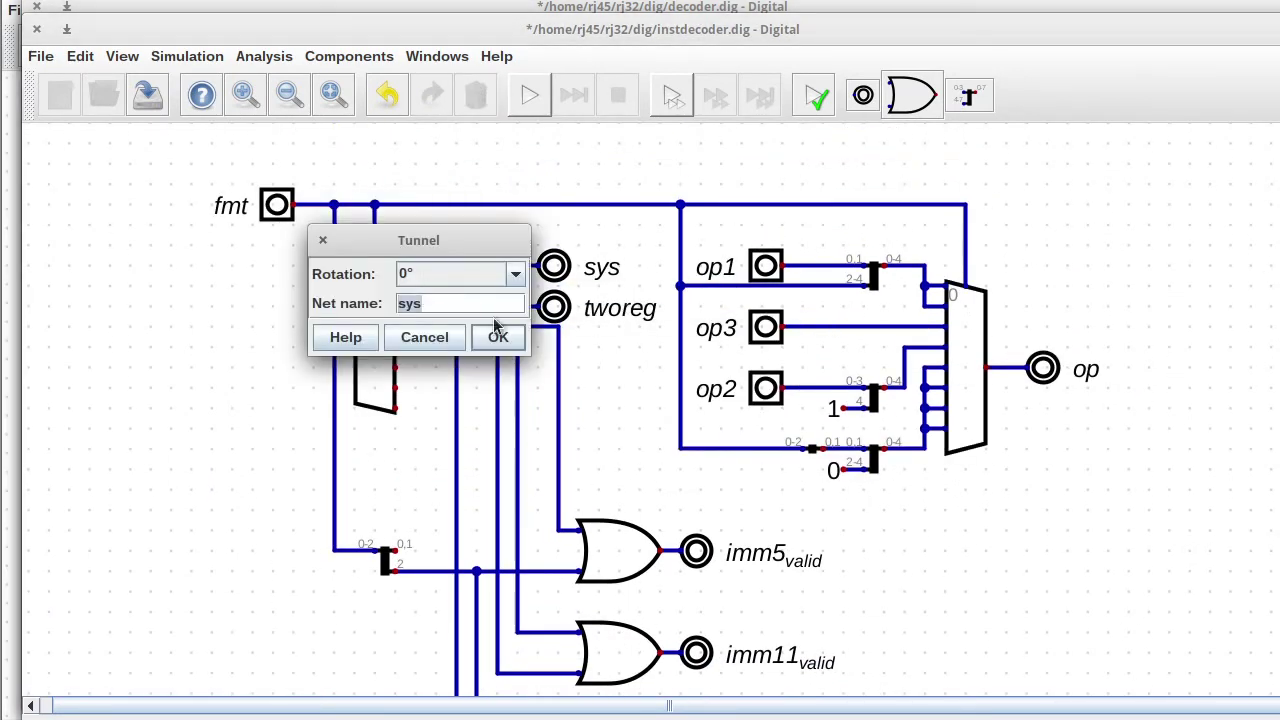
left_click(495, 330)
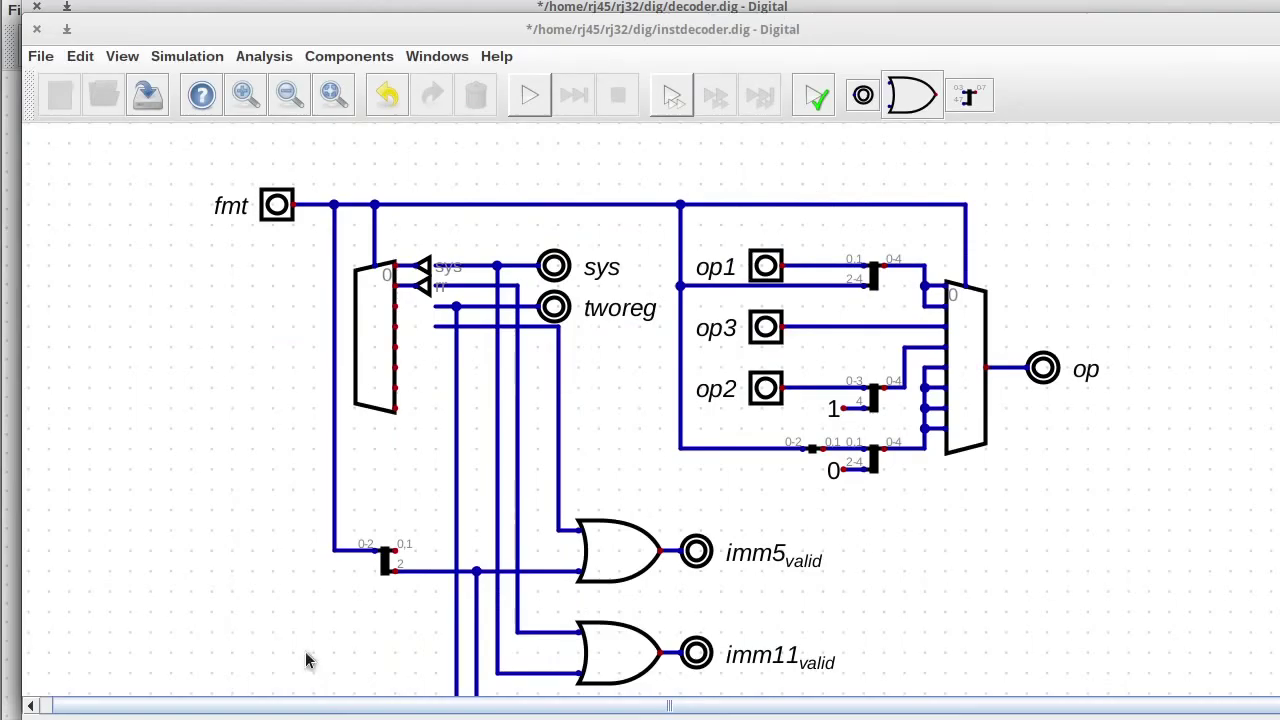
right_click(423, 294)
left_click(491, 337)
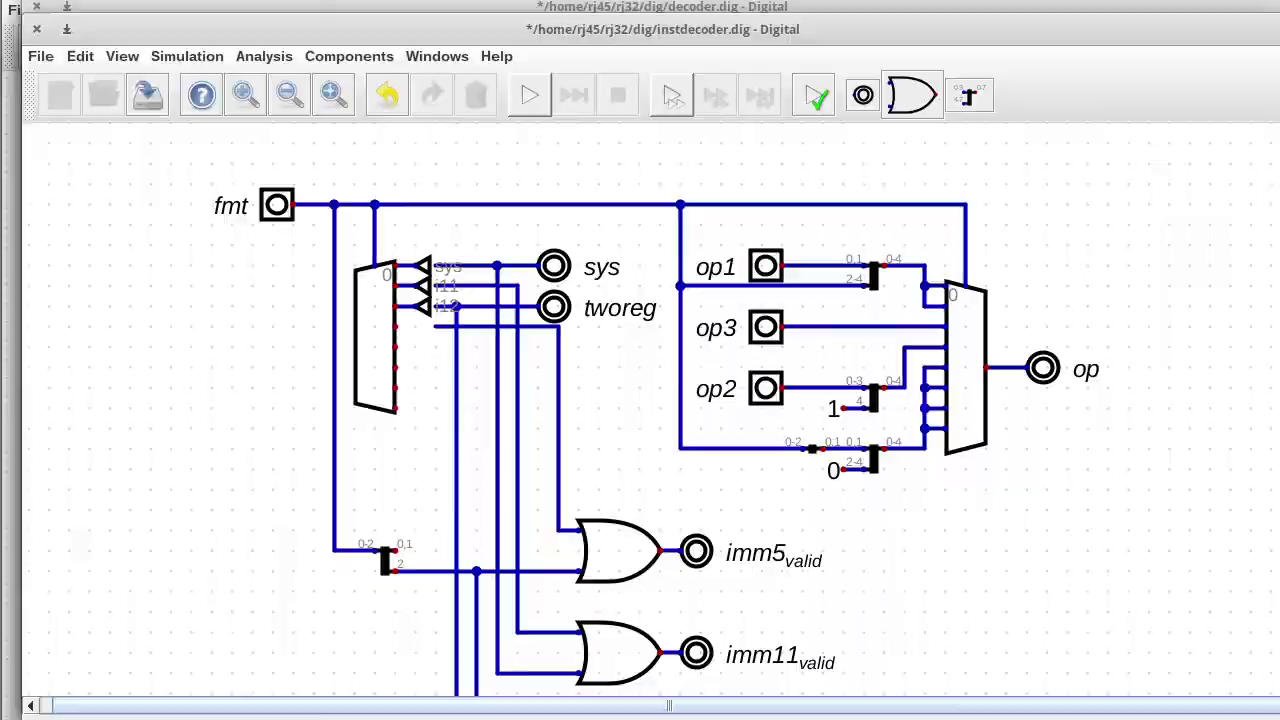
- Name the tunnels at demultiplexer outputs 2 and 3 rr and ri
right_click(424, 307)
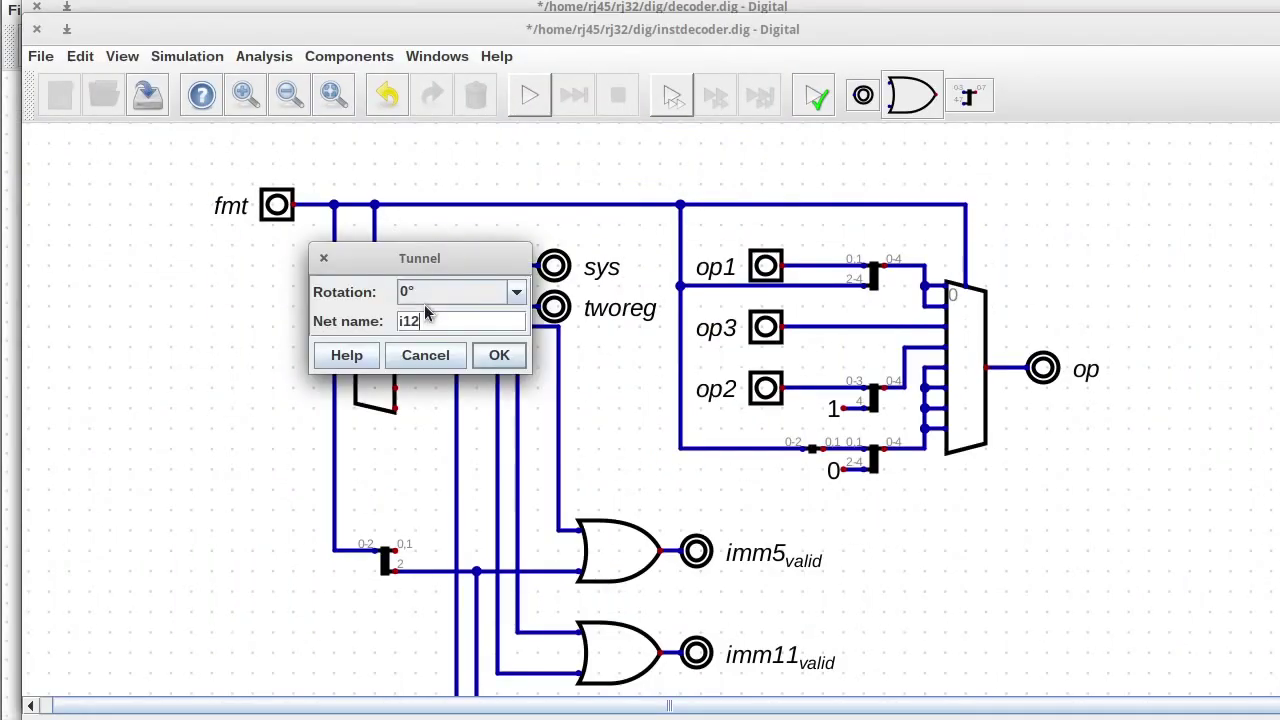
left_click(499, 356)
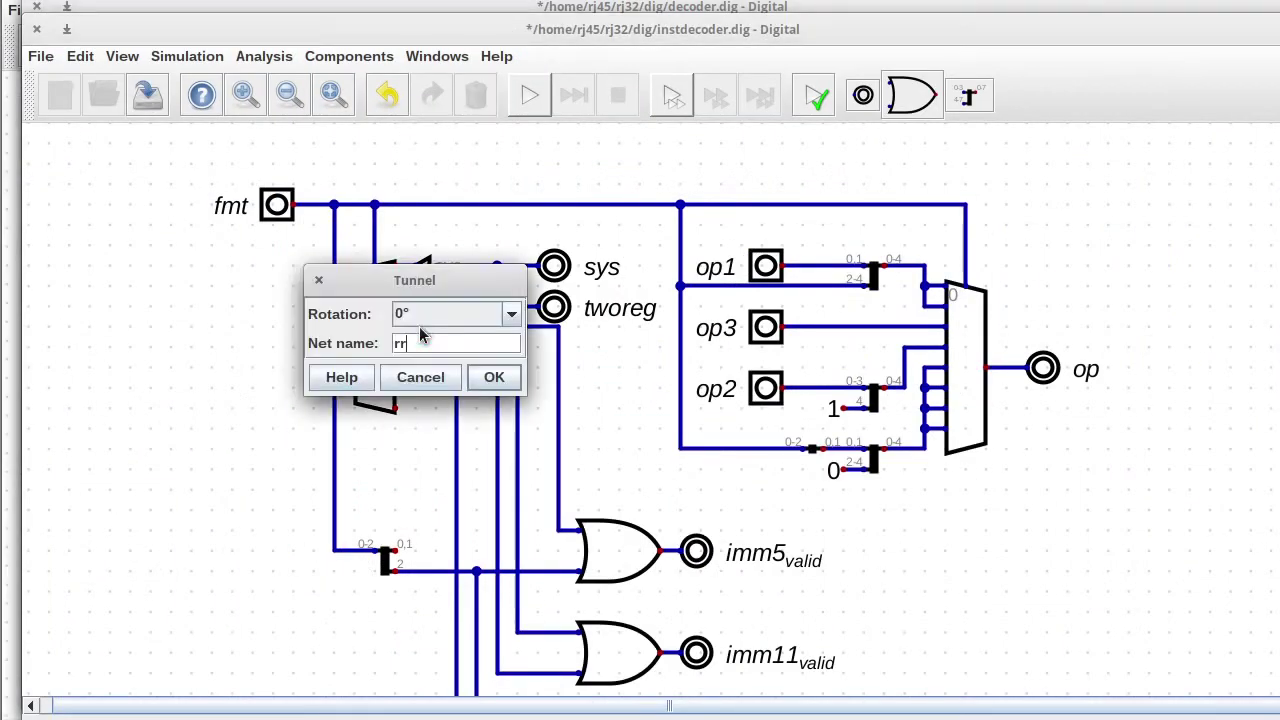
key("Return")
- Place a tunnel at the fmt splitter's bit 2 output and set its net name to ls
key("ctrl+v")
mouse_move(434, 591)
left_mouse_down()
mouse_move(446, 591)
mouse_move(349, 584)
mouse_move(425, 578)
left_mouse_up()
left_click(418, 590)
right_click(403, 574)
left_click(650, 342)
type("ls")
key("Return")
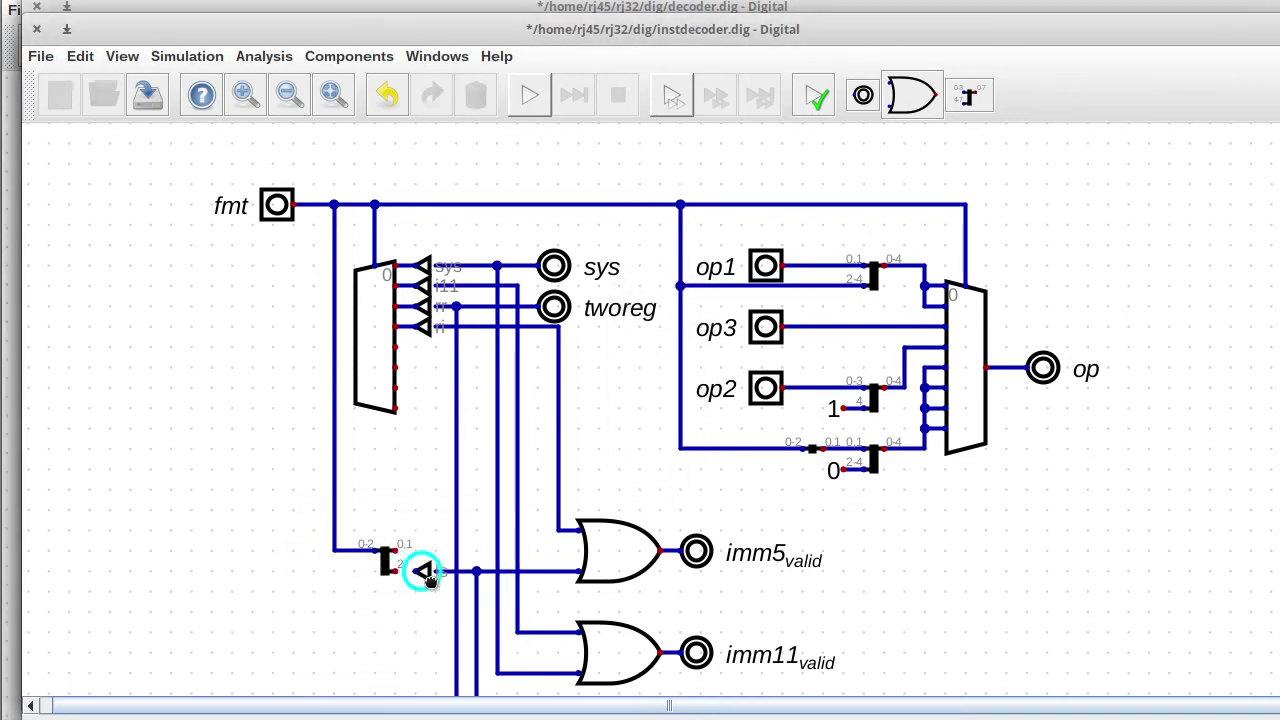
- Replace the wire into the imm5_valid OR gate's upper input with a tunnel rotated 180° and named ri
scroll(600, 365, "down", 4)
key("l")
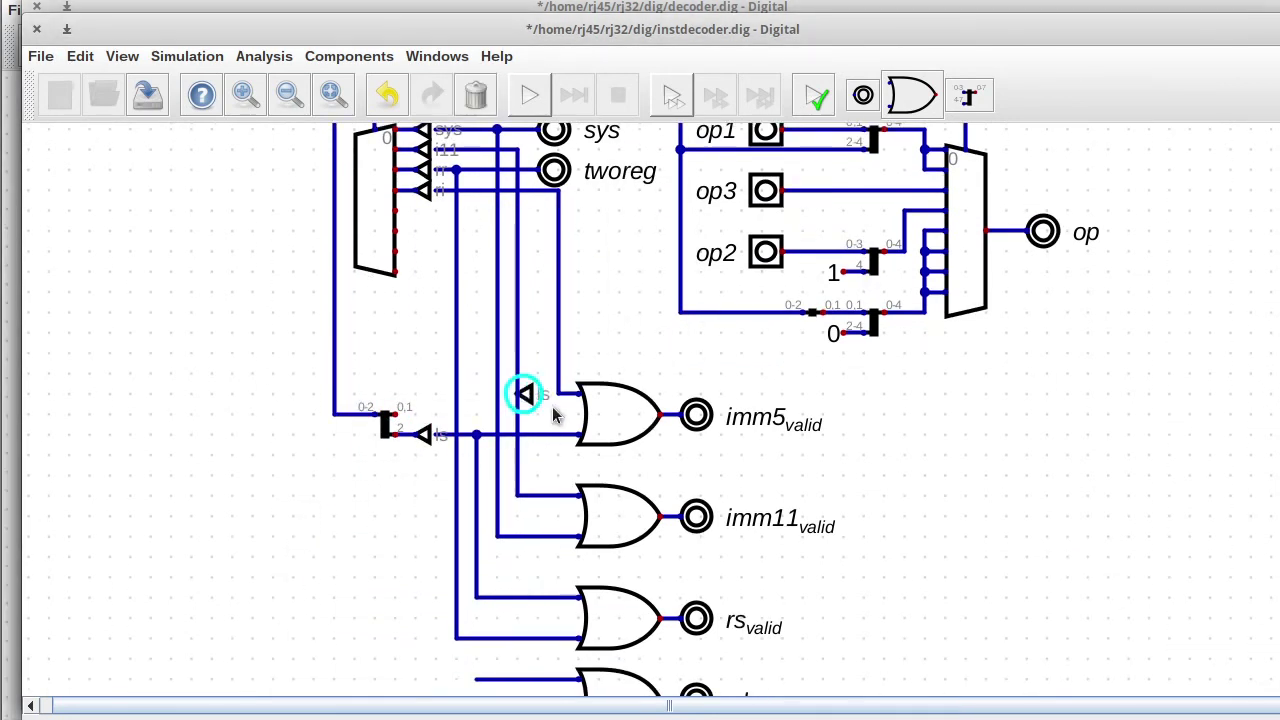
key("r")
key("r")
left_click(575, 436)
right_click(548, 418)
key("Return")
left_click_drag(553, 412, 561, 380)
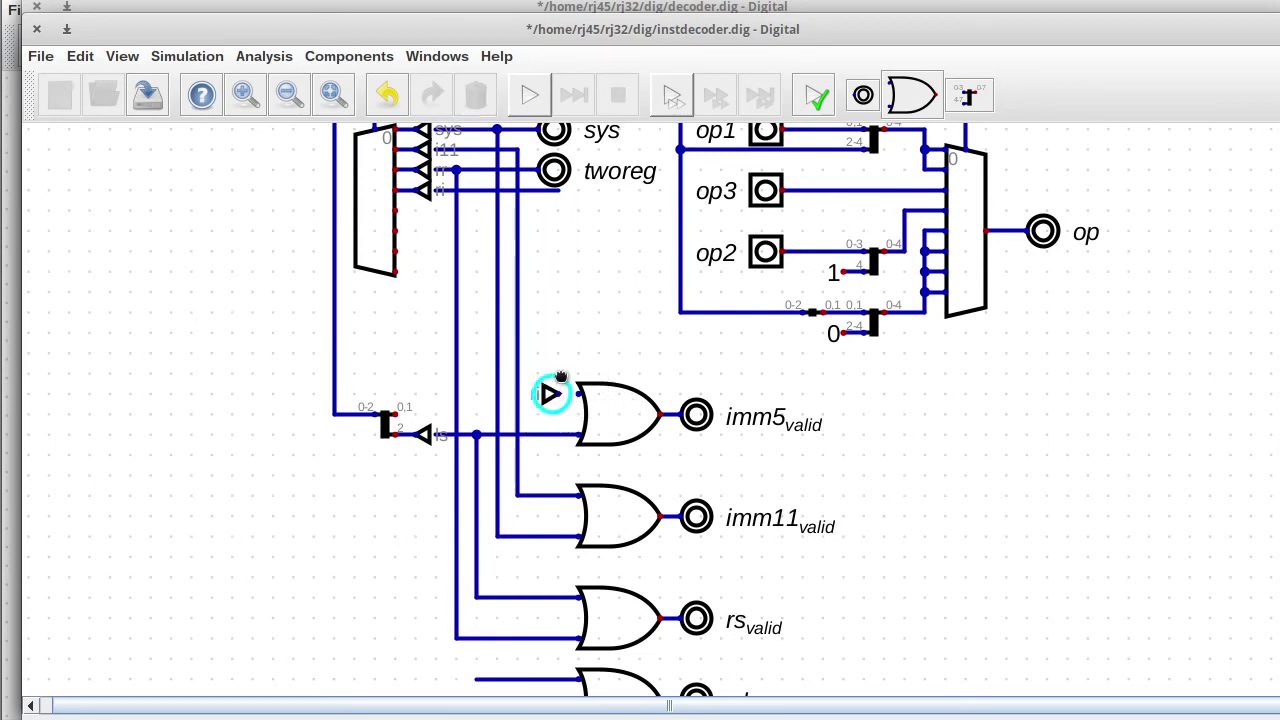
- Replace the wire into the imm5_valid OR gate's lower input with a connected 180° tunnel named ls
scroll(1238, 374, "up", 1)
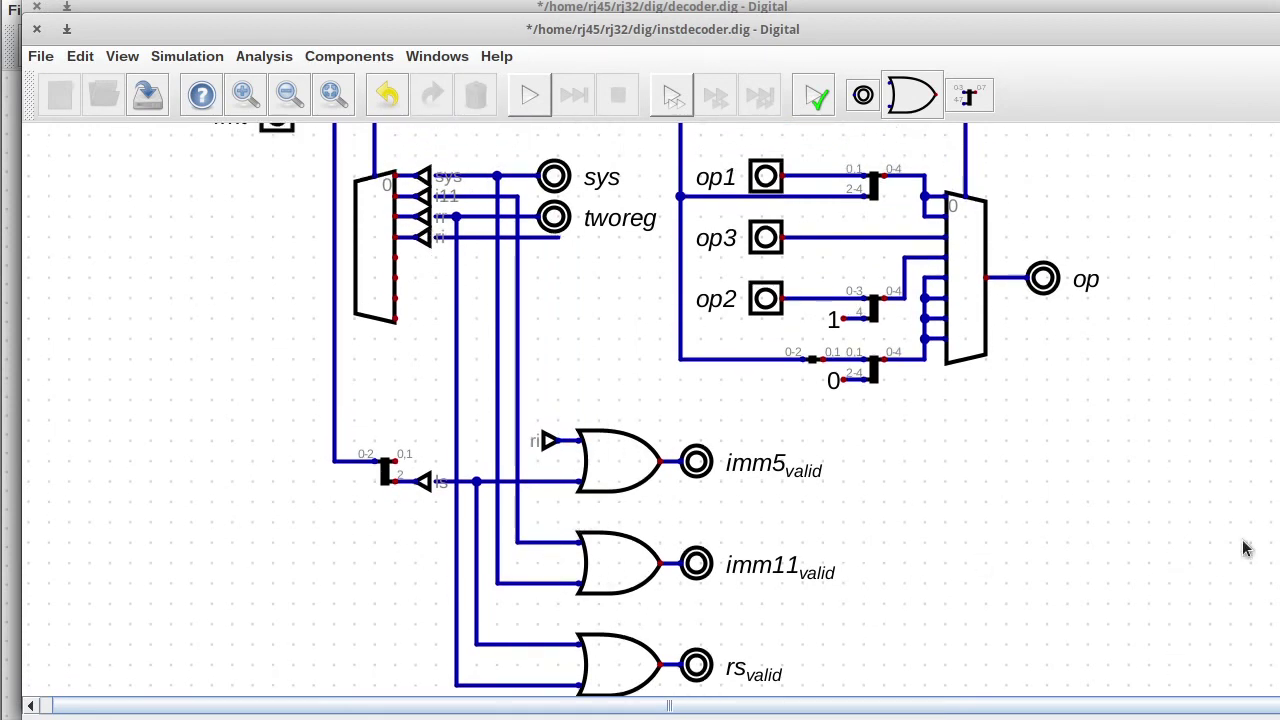
mouse_move(1279, 510)
left_mouse_down()
mouse_move(1279, 545)
mouse_move(1279, 508)
left_mouse_up()
key("l")
left_click(552, 476)
right_click(547, 474)
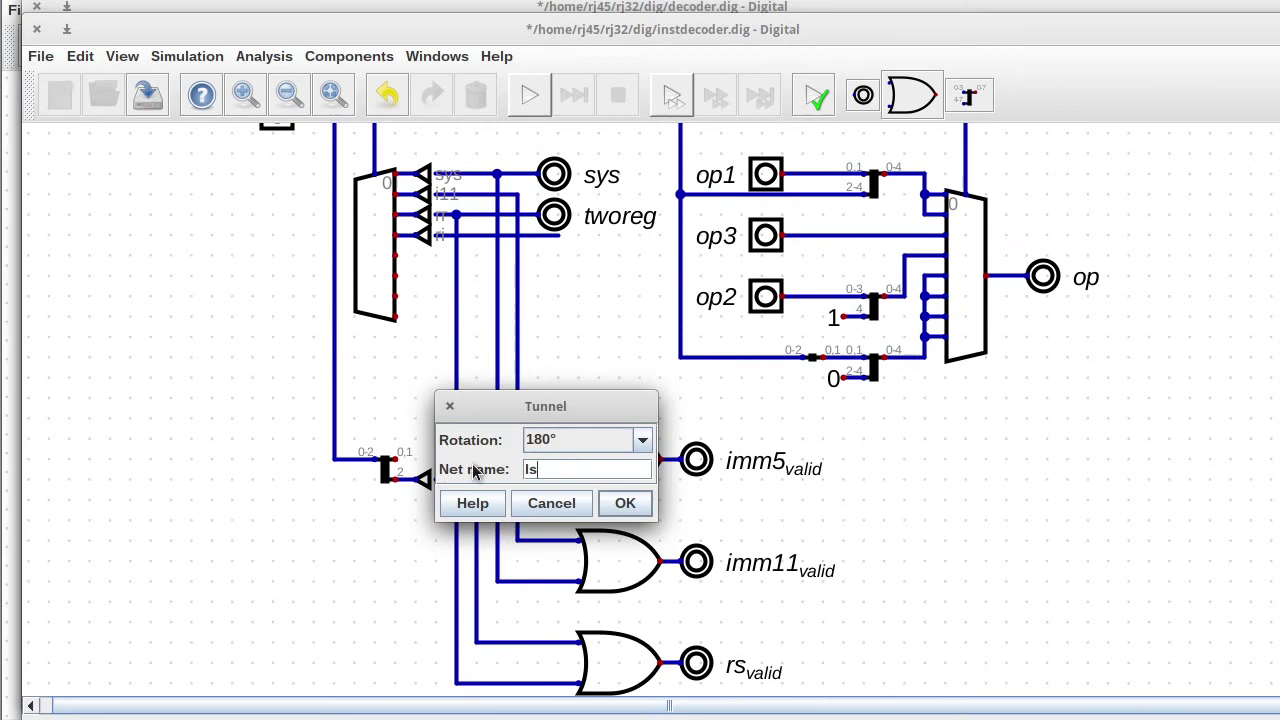
key("Return")
mouse_move(576, 480)
left_mouse_down()
mouse_move(530, 451)
mouse_move(551, 484)
left_mouse_up()
left_click(559, 480)
left_click(581, 481)
- Replace the wire into the rs_valid OR gate's upper input with a connected 180° tunnel named ls
left_click_drag(541, 624, 582, 661)
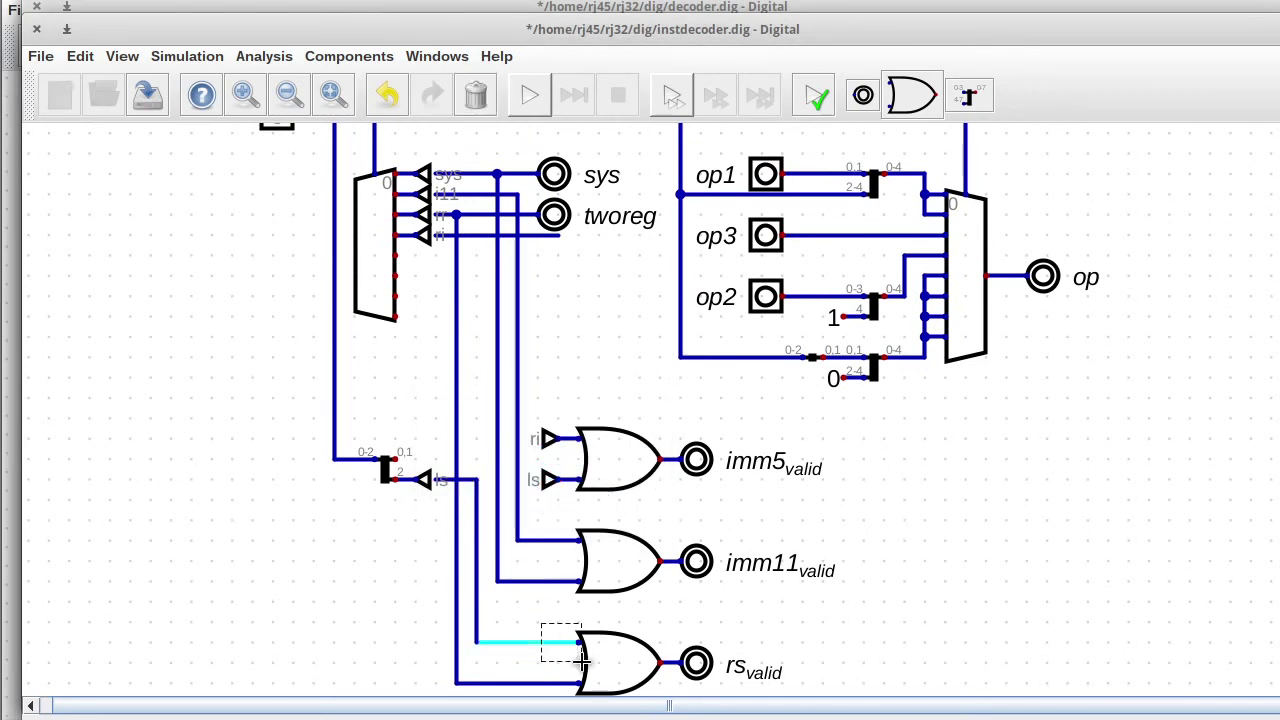
key("Delete")
key("l")
key("r")
key("r")
left_click(558, 644)
- Delete the leftover wire from the fmt splitter's ls tunnel and move the splitter with its tunnel up beneath the demultiplexer
left_click_drag(498, 652, 466, 461)
left_click_drag(466, 459, 487, 672)
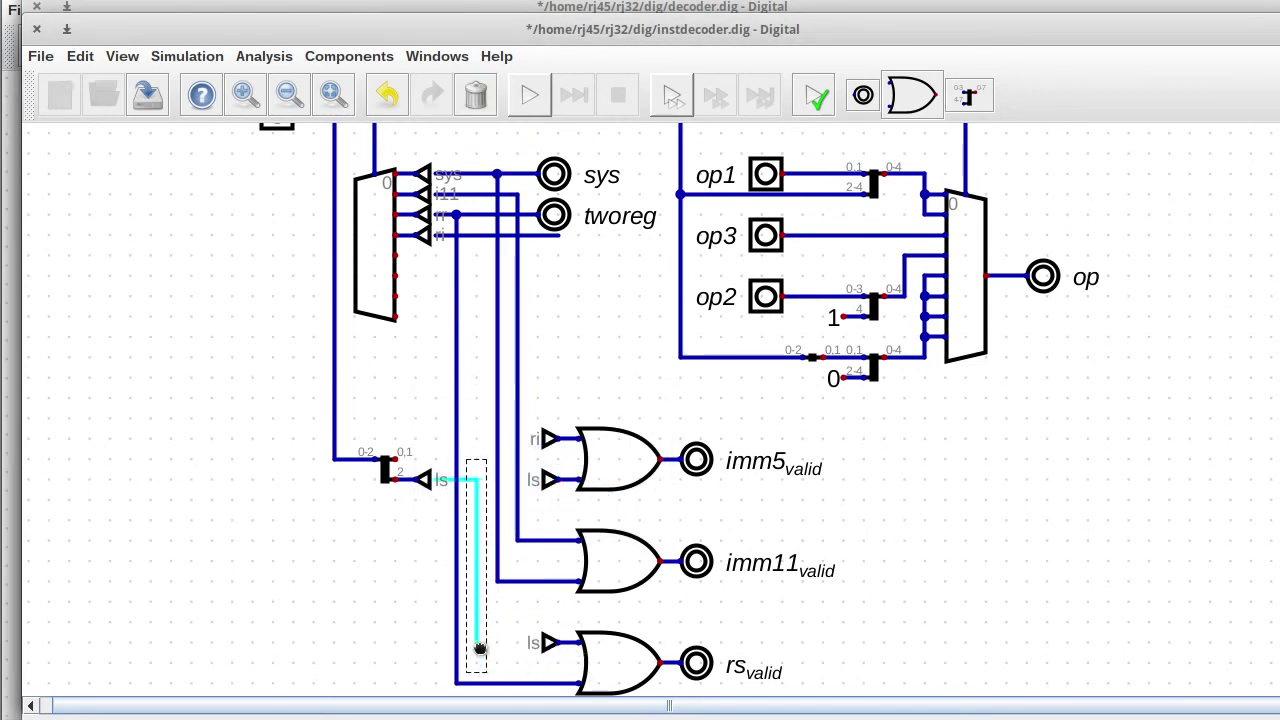
key("Delete")
scroll(304, 500, "up", 2)
left_click_drag(312, 482, 375, 428)
scroll(600, 500, "down", 4)
scroll(515, 335, "up", 3)
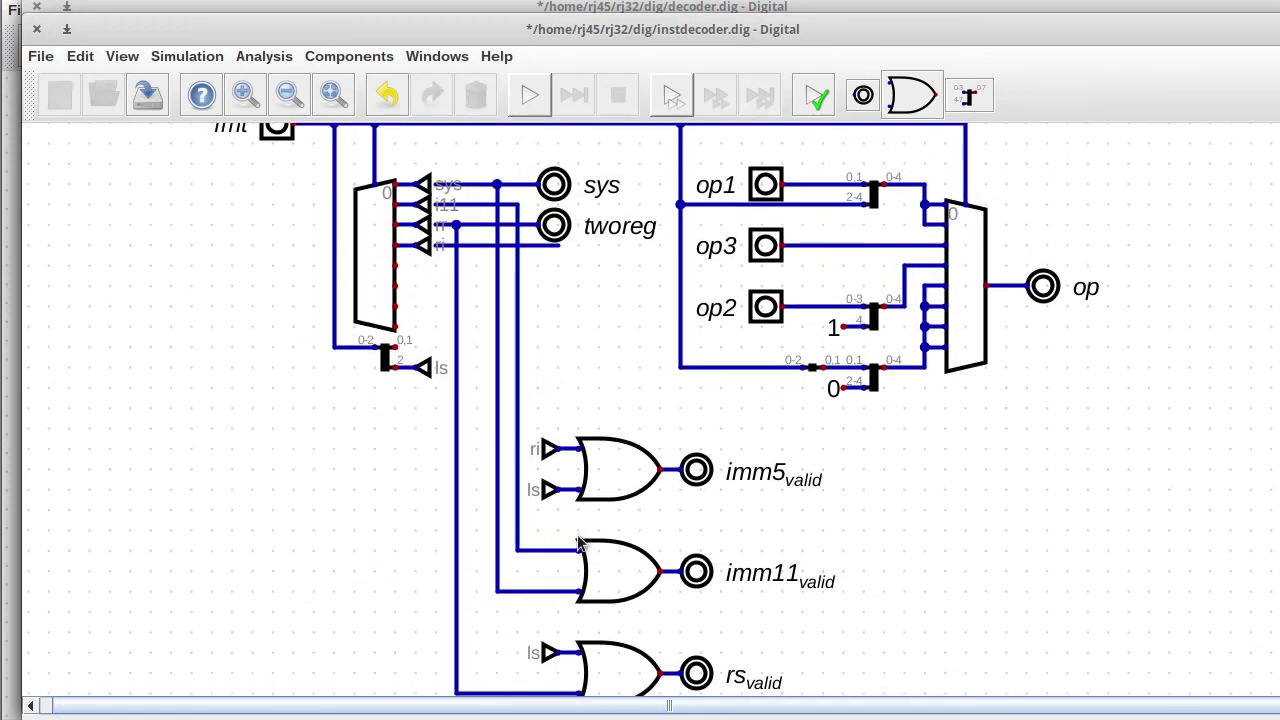
- Delete the wires into the imm11_valid OR gate and place a 180° tunnel named sys at its upper input
left_click_drag(577, 537, 480, 601)
key("Delete")
key("l")
key("r")
key("r")
left_click(562, 554)
right_click(550, 555)
type("sys")
key("Return")
- Place a connected tunnel named i11 at the imm11_valid OR gate's lower input
key("l")
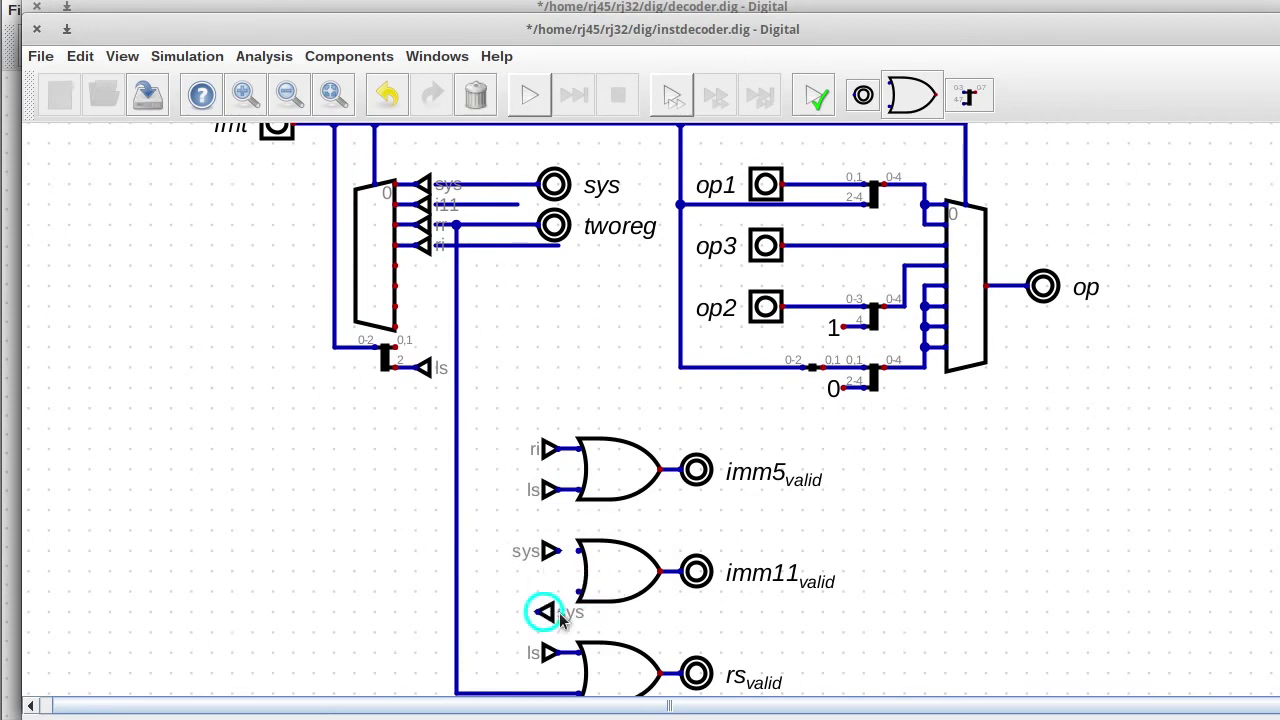
left_click(557, 594)
right_click(557, 594)
type("i11")
key("Return")
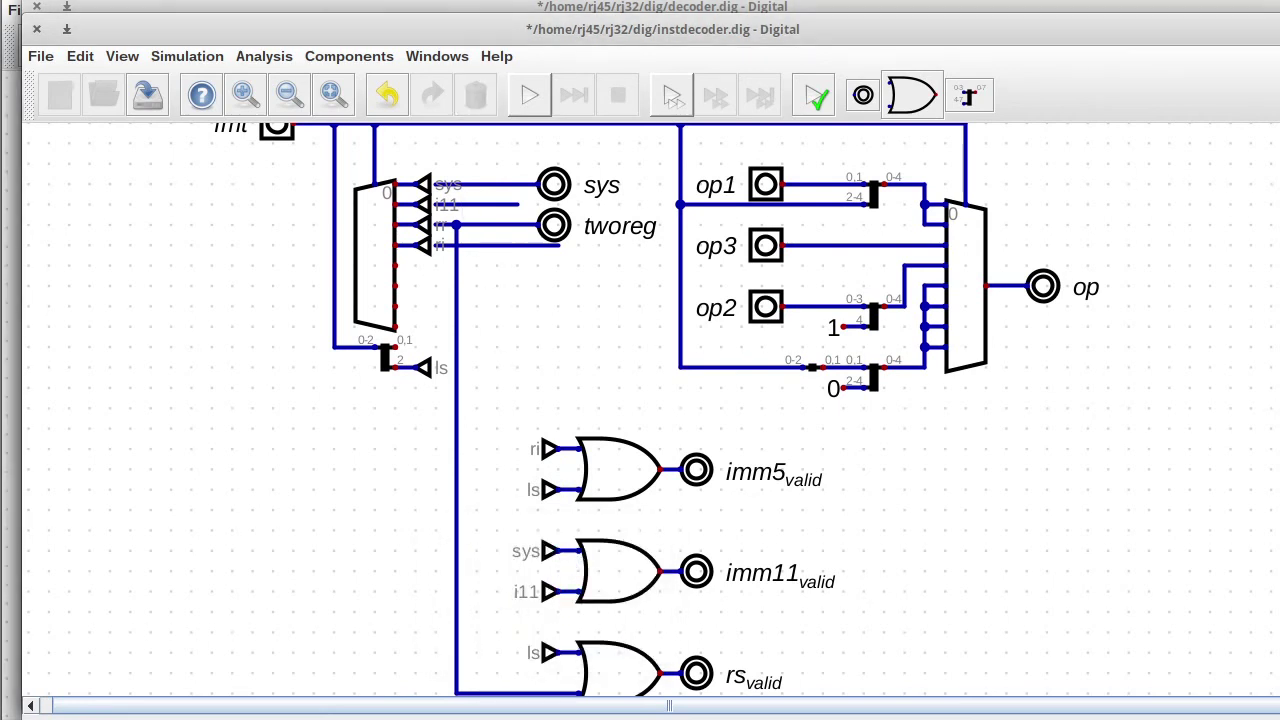
- Replace the wire into the rs_valid OR gate's lower input with a connected tunnel named rr
scroll(550, 500, "down", 2)
left_click(510, 591)
key("Delete")
key("l")
left_click(548, 594)
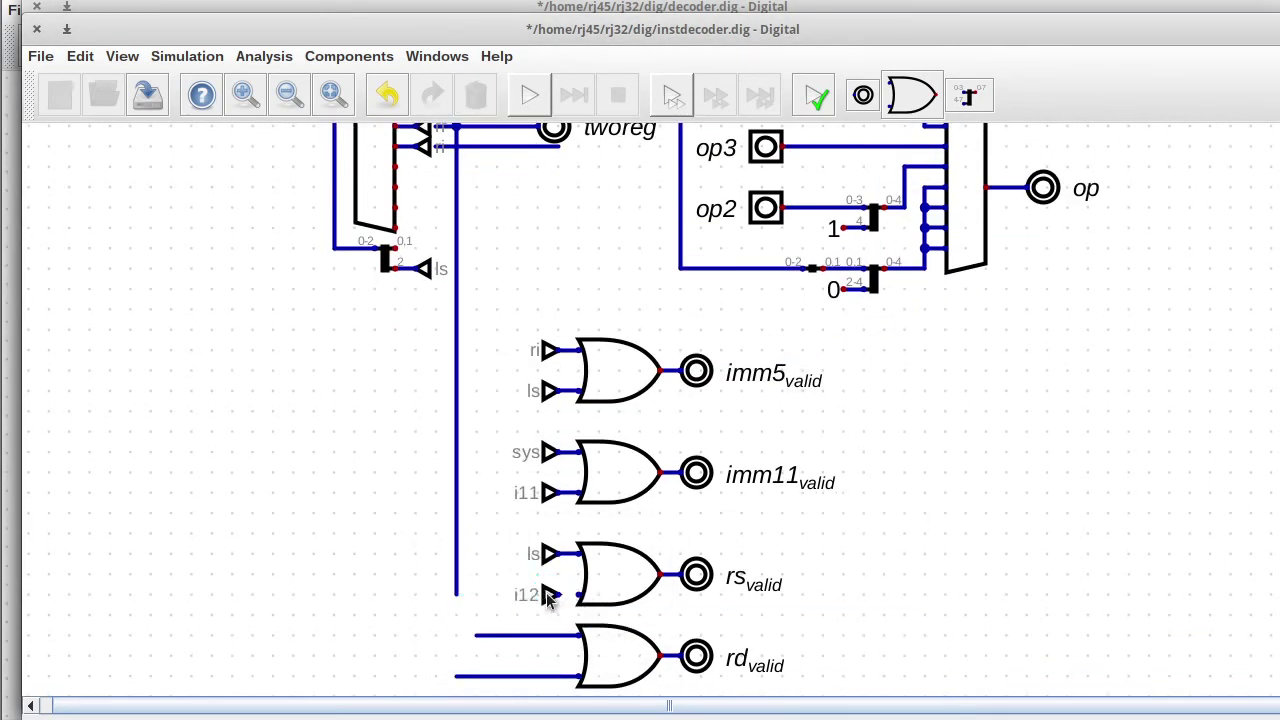
right_click(548, 594)
type("rr")
left_click(630, 642)
left_click(560, 595)
left_click(577, 595)
- Delete the leftover vertical wire from the rr tunnel and both wires into the rd_valid OR gate
scroll(650, 410, "up", 3)
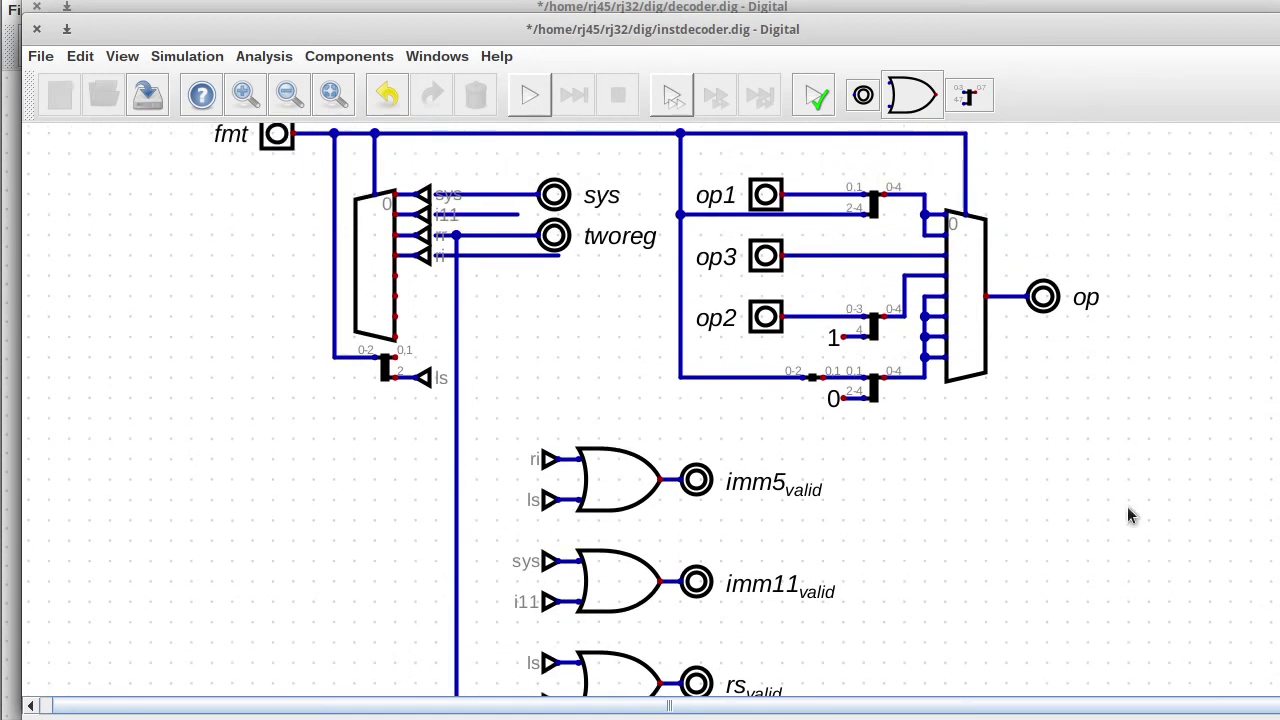
scroll(528, 586, "down", 3)
left_click(457, 530)
key("Delete")
left_click_drag(430, 572, 560, 645)
key("Delete")
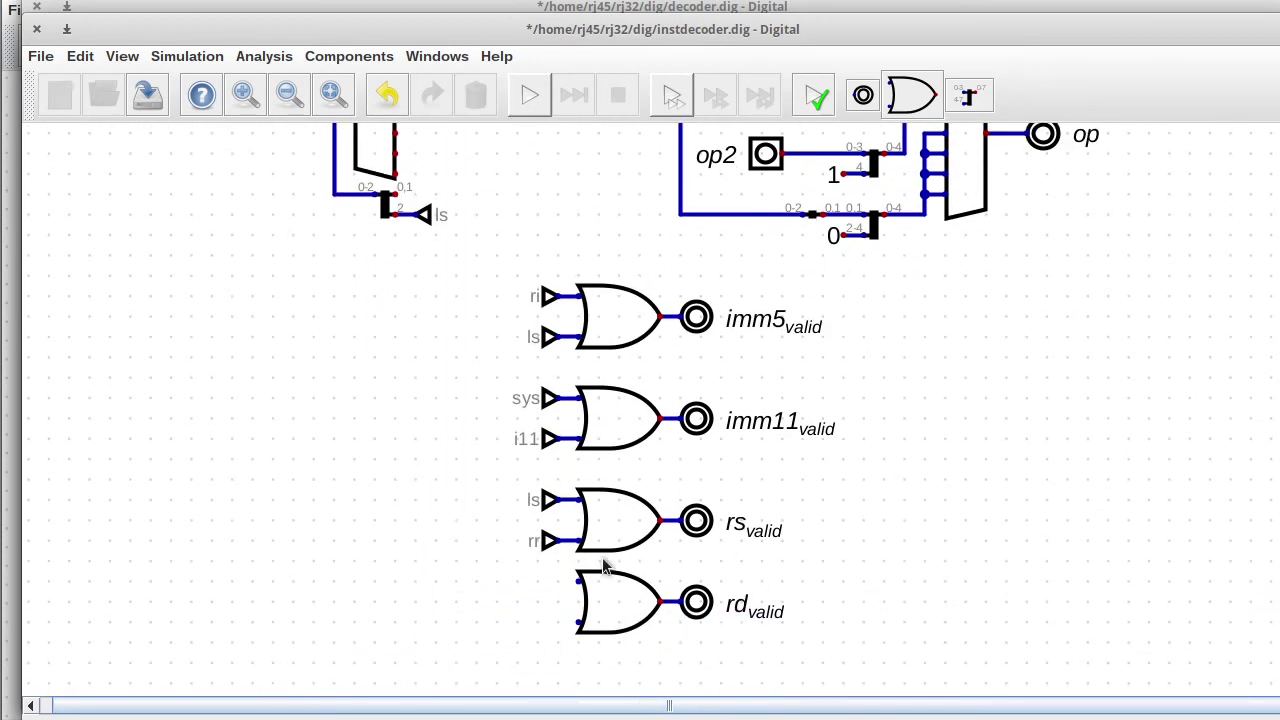
- Delete the remaining wires running from the demultiplexer's sys, i11, rr and ri tunnels, with the tworeg output moved down
scroll(1274, 440, "up", 3)
left_click_drag(433, 153, 505, 231)
left_click(594, 249)
left_click_drag(587, 249, 416, 218)
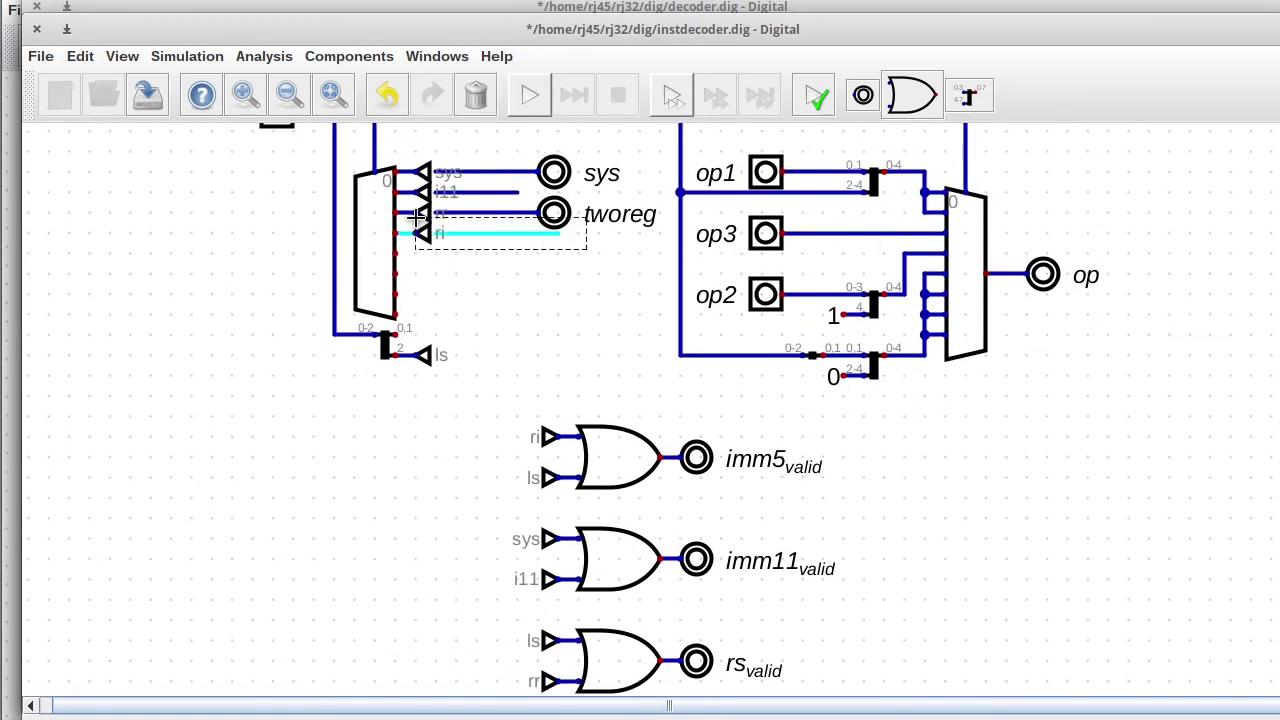
key("Delete")
left_click_drag(431, 154, 556, 295)
key("Delete")
- Connect a copy of the sys tunnel, rotated 180°, to the sys output
key("ctrl+d")
key("r")
key("r")
left_click(508, 176)
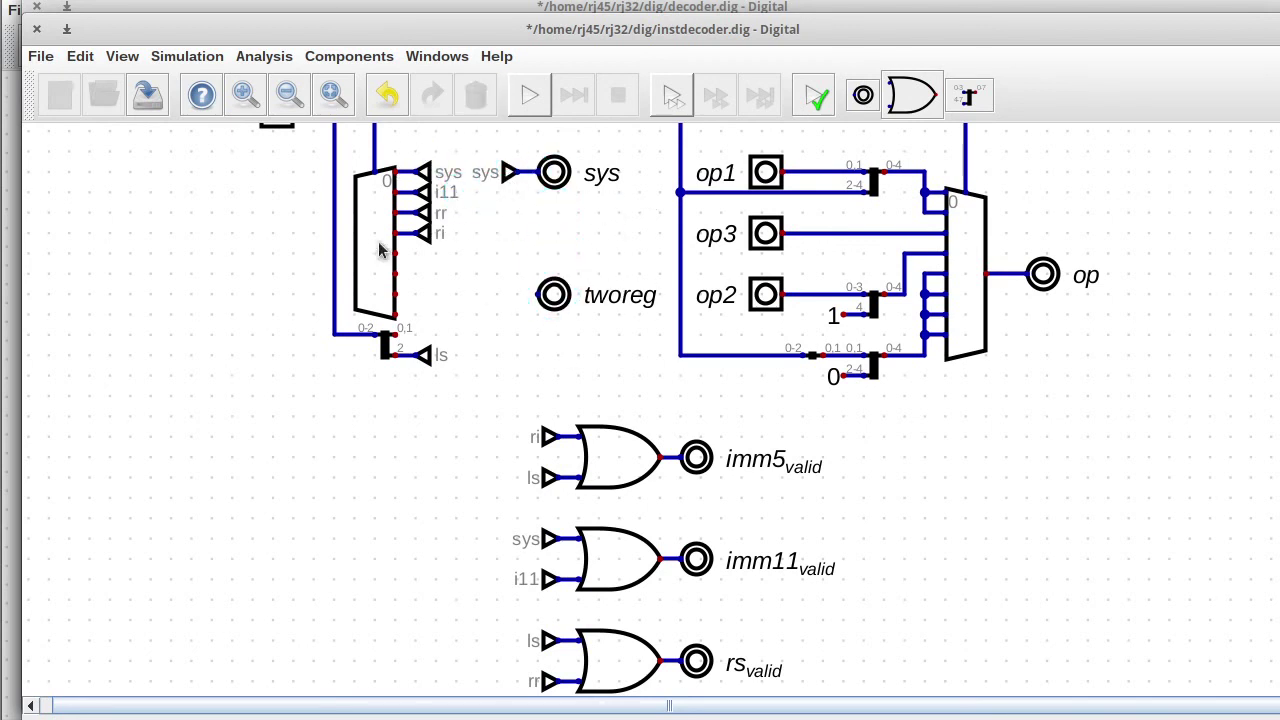
- Connect a 180° rotated copy of the rr tunnel to the tworeg output and move both up beneath the sys output
left_click_drag(475, 222, 366, 201)
key("ctrl+d")
key("r")
key("r")
left_click(508, 298)
left_click_drag(465, 250, 598, 345)
left_click_drag(595, 344, 595, 283)
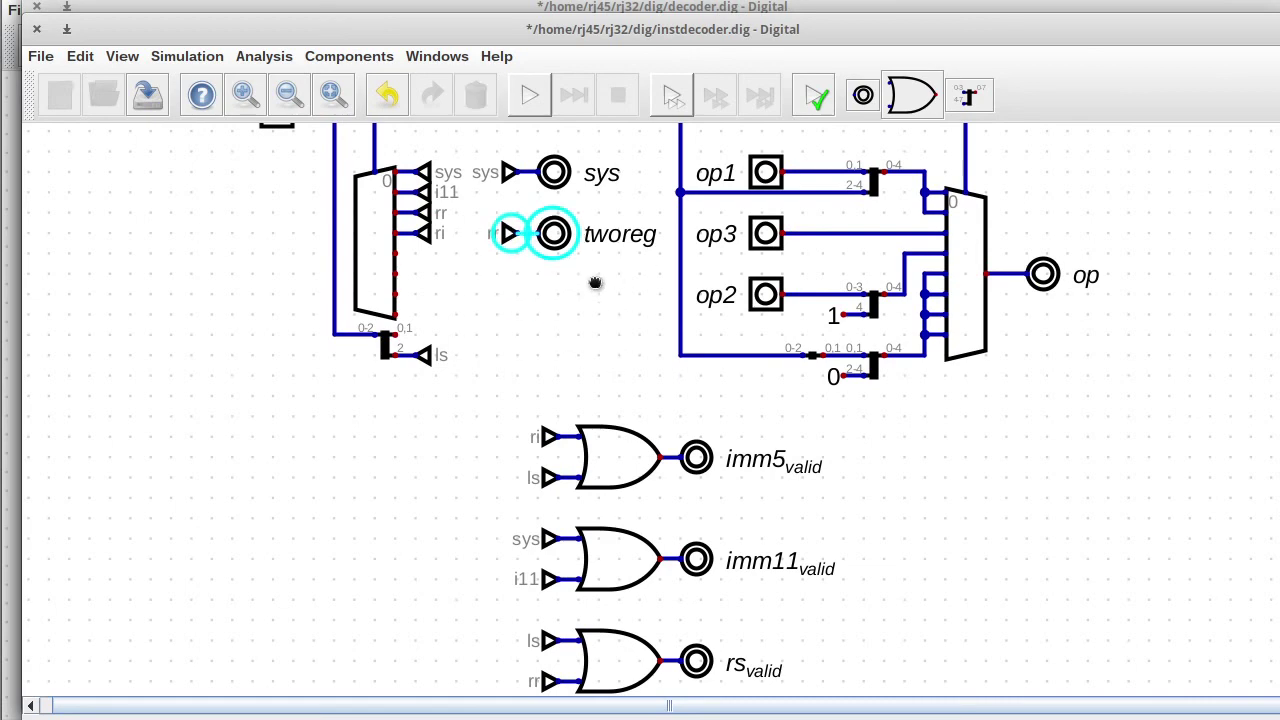
- Move the rd_valid OR gate and its output down to match the spacing of the gates above
scroll(694, 418, "down", 5)
left_click_drag(534, 517, 749, 658)
left_click_drag(749, 660, 749, 684)
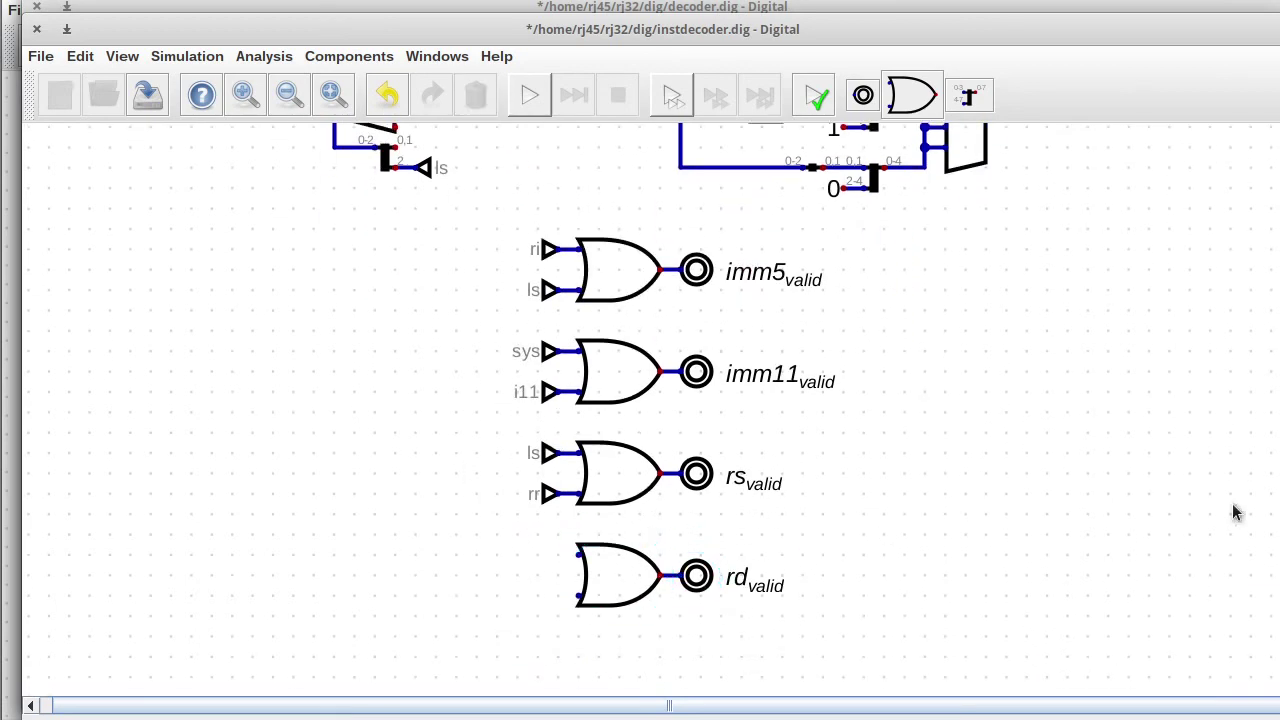
- Replace the OR gate driving the rd_valid output with a NOR gate
scroll(1256, 475, "up", 1)
left_click(606, 623)
key("Delete")
left_click(343, 56)
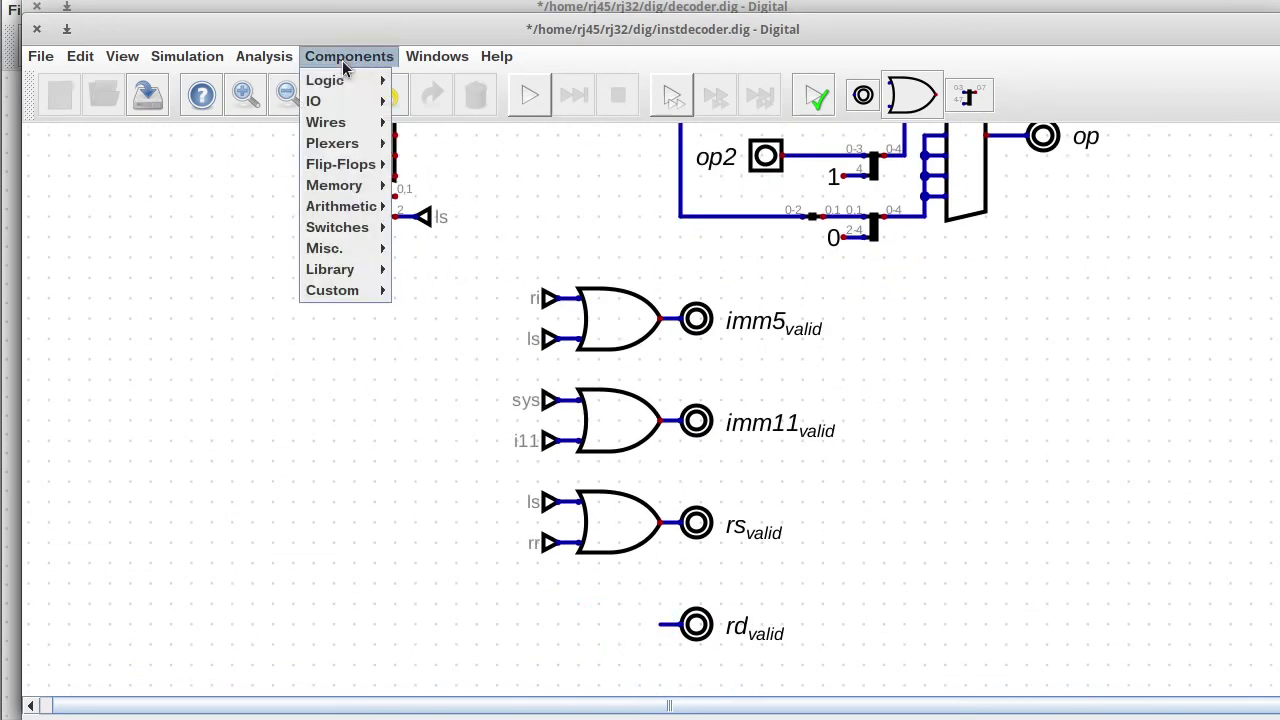
mouse_move(330, 80)
left_click(440, 235)
left_click(668, 650)
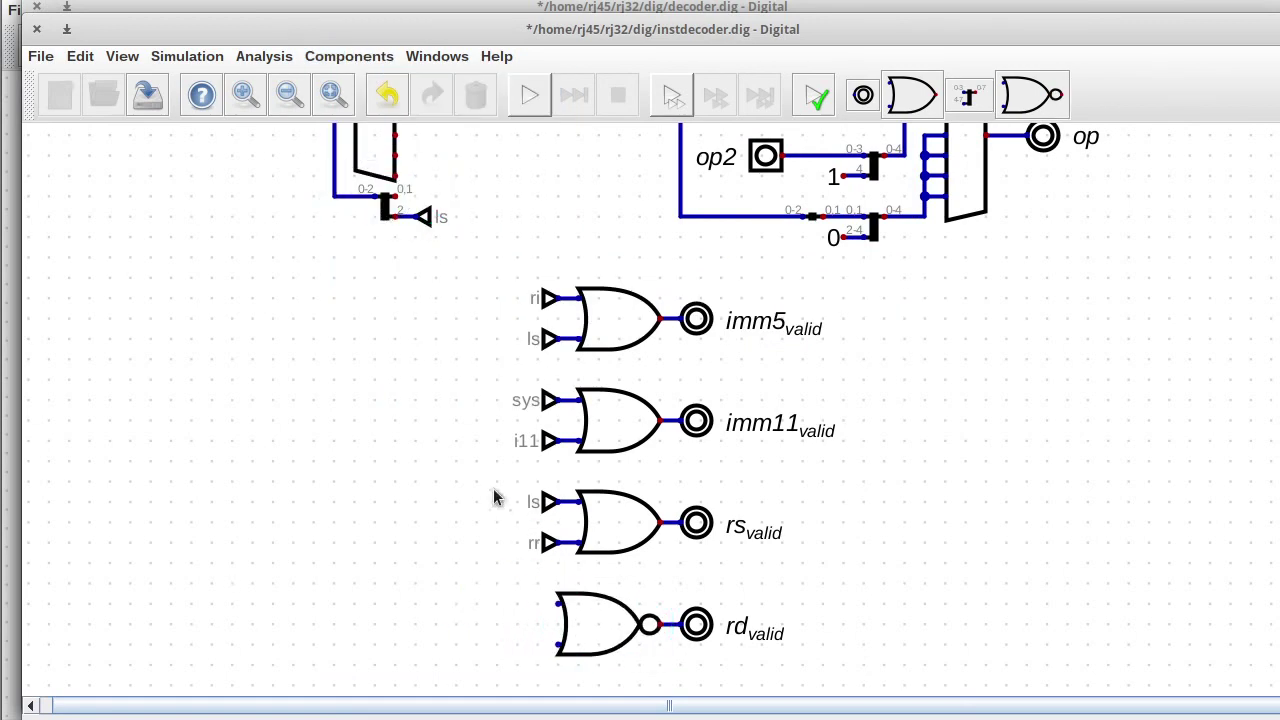
- Align the three OR gates and their tunnels with the NOR gate, and copy the sys and i11 tunnels to the NOR inputs
left_click_drag(492, 232, 682, 590)
left_click_drag(605, 522, 585, 522)
left_click_drag(480, 382, 549, 478)
key("ctrl+d")
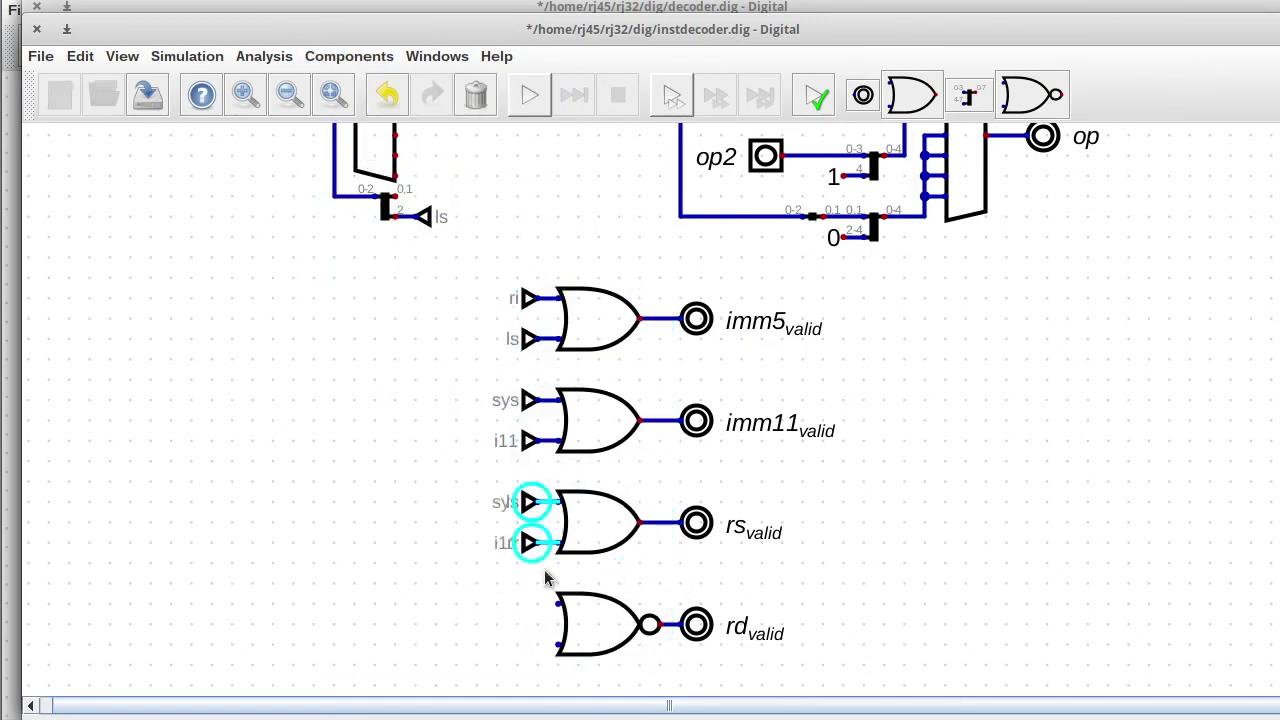
left_click(549, 681)
- Arrange the four valid gates two by two beneath the decoder logic, with imm5 and imm11 beside rs and rd
key("F1")
left_click_drag(493, 376, 774, 545)
left_click_drag(749, 527, 557, 511)
left_click_drag(530, 548, 790, 700)
left_click_drag(785, 675, 913, 501)
key("F1")
left_click_drag(152, 468, 968, 700)
left_click_drag(1035, 675, 171, 490)
left_click_drag(524, 585, 609, 591)
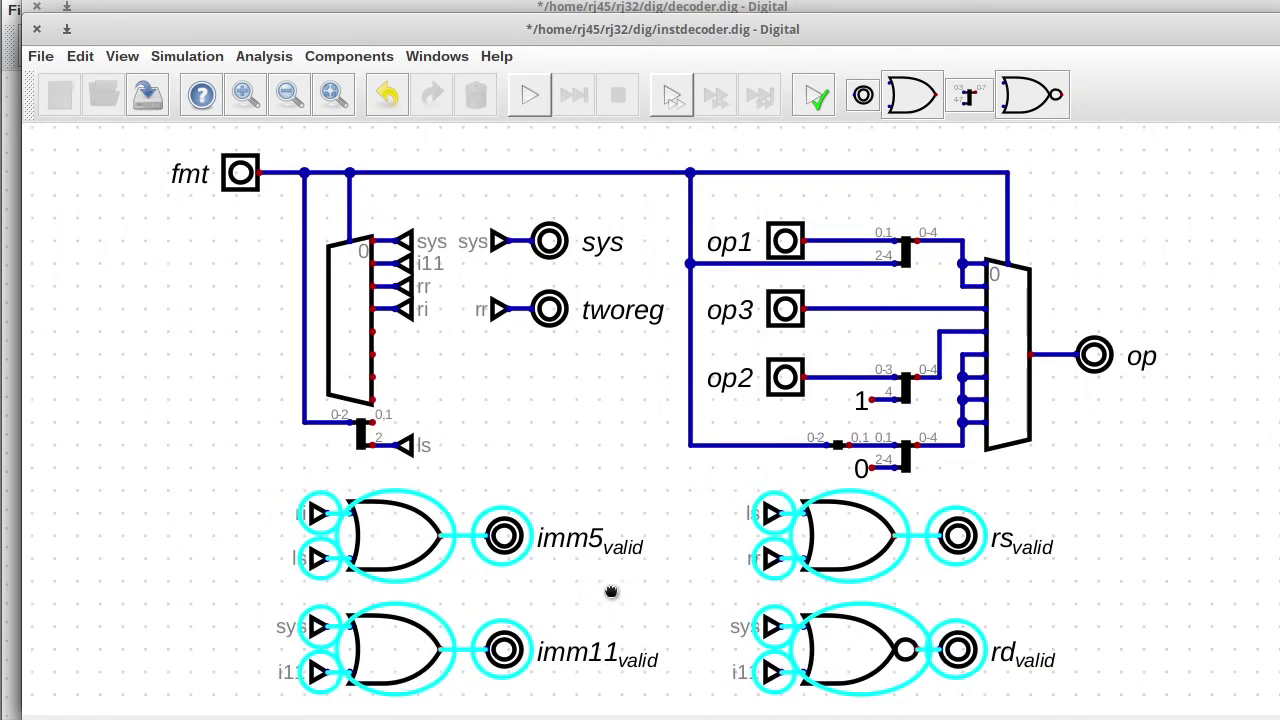
left_click(612, 603)
- Save the instruction decoder circuit and set its symbol width to 7 in the circuit specific settings
left_click(147, 96)
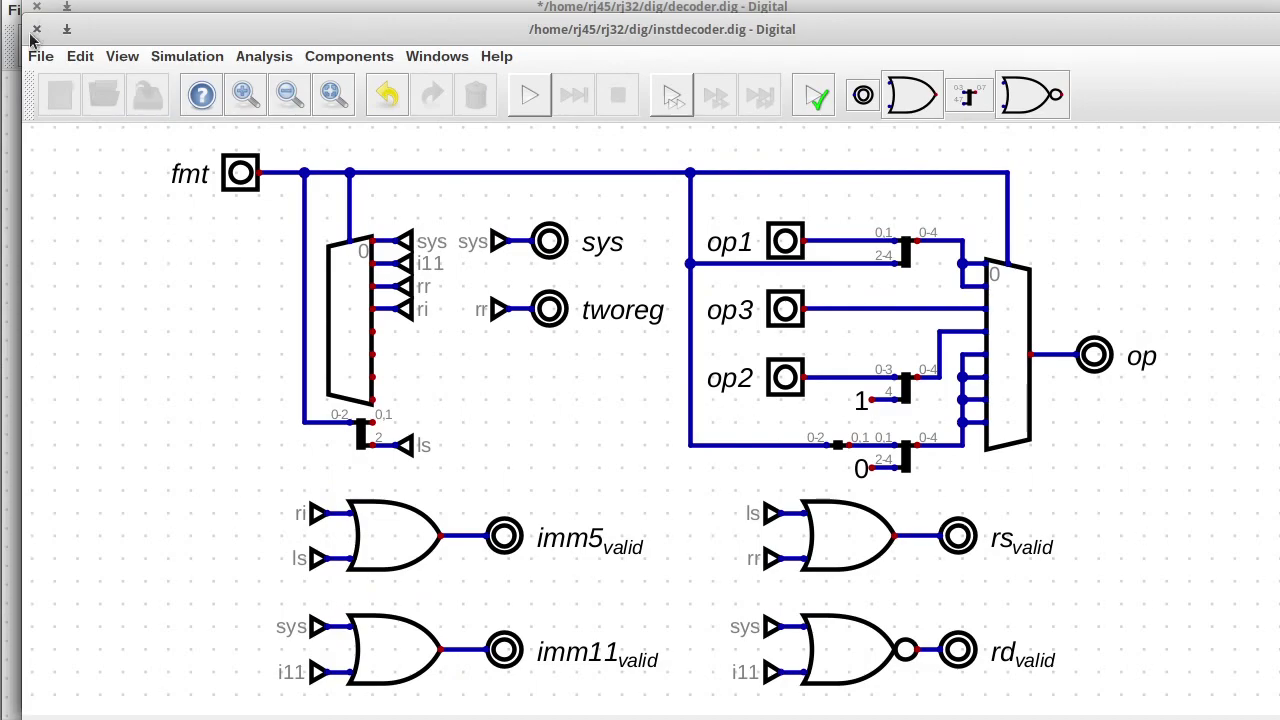
left_click(37, 30)
left_click(122, 56)
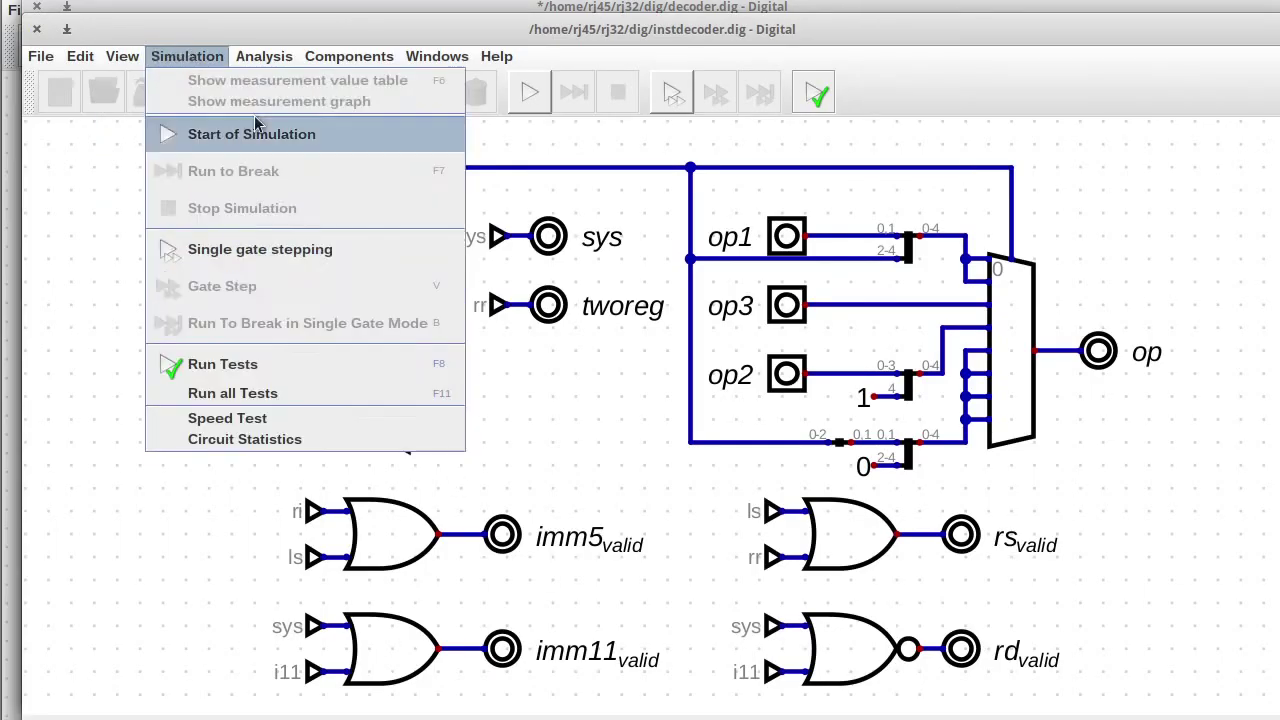
left_click(110, 136)
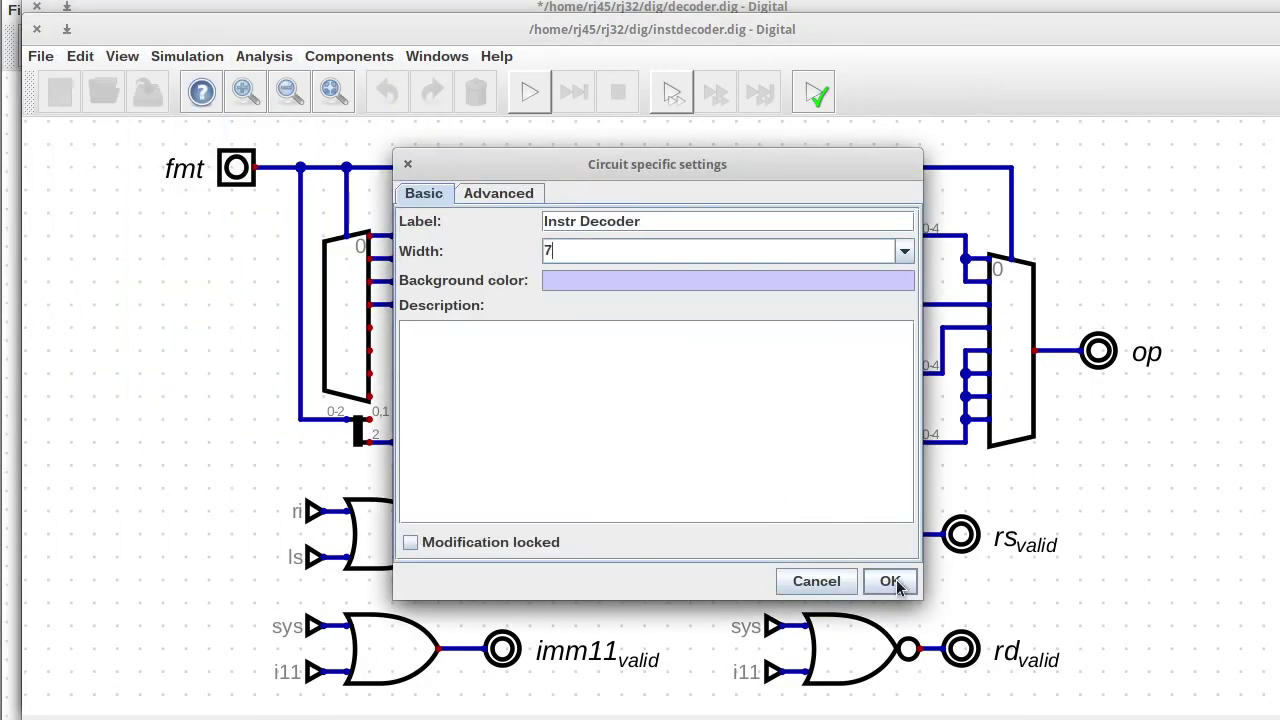
left_click(889, 581)
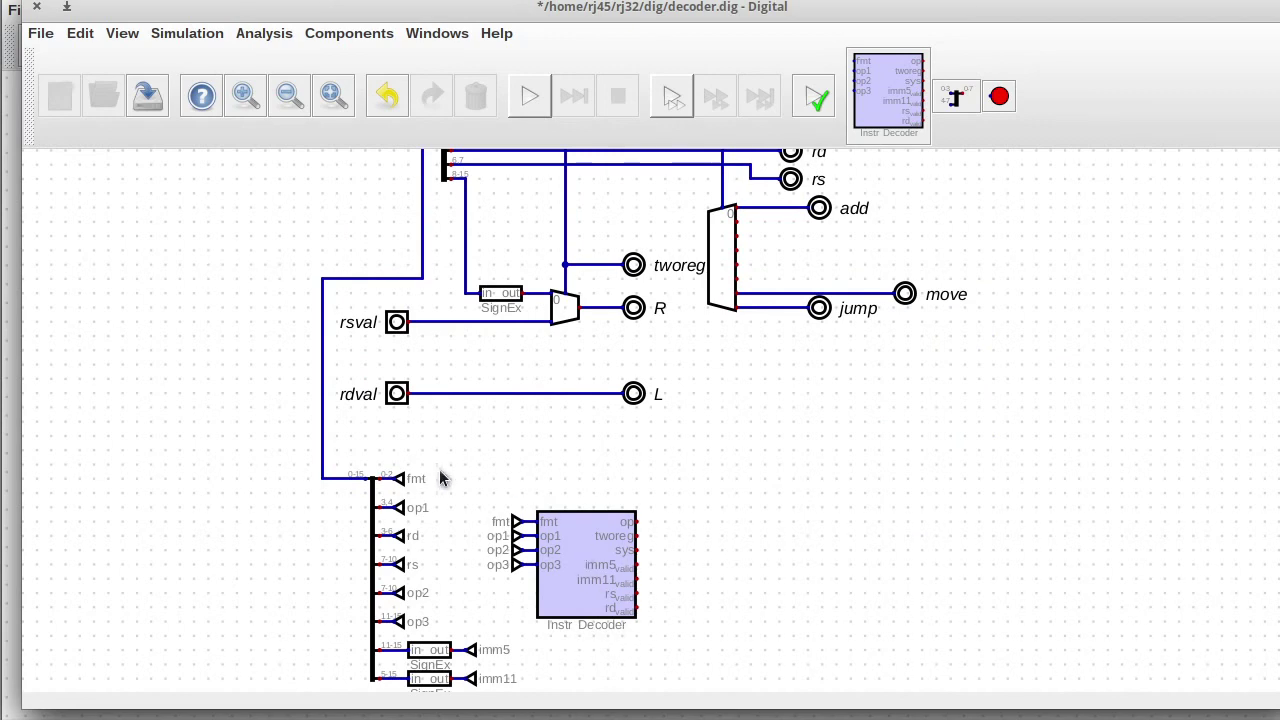
- Move the Instr Decoder block with its fmt, op1, op2 and op3 tunnels further right, away from the instruction splitter
left_click_drag(441, 478, 690, 660)
mouse_move(611, 580)
left_mouse_down()
mouse_move(668, 580)
mouse_move(611, 580)
left_mouse_up()
left_click(475, 457)
left_click_drag(475, 457, 729, 626)
left_click_drag(600, 580, 686, 580)
left_click(1047, 635)
scroll(1048, 635, "down", 3)
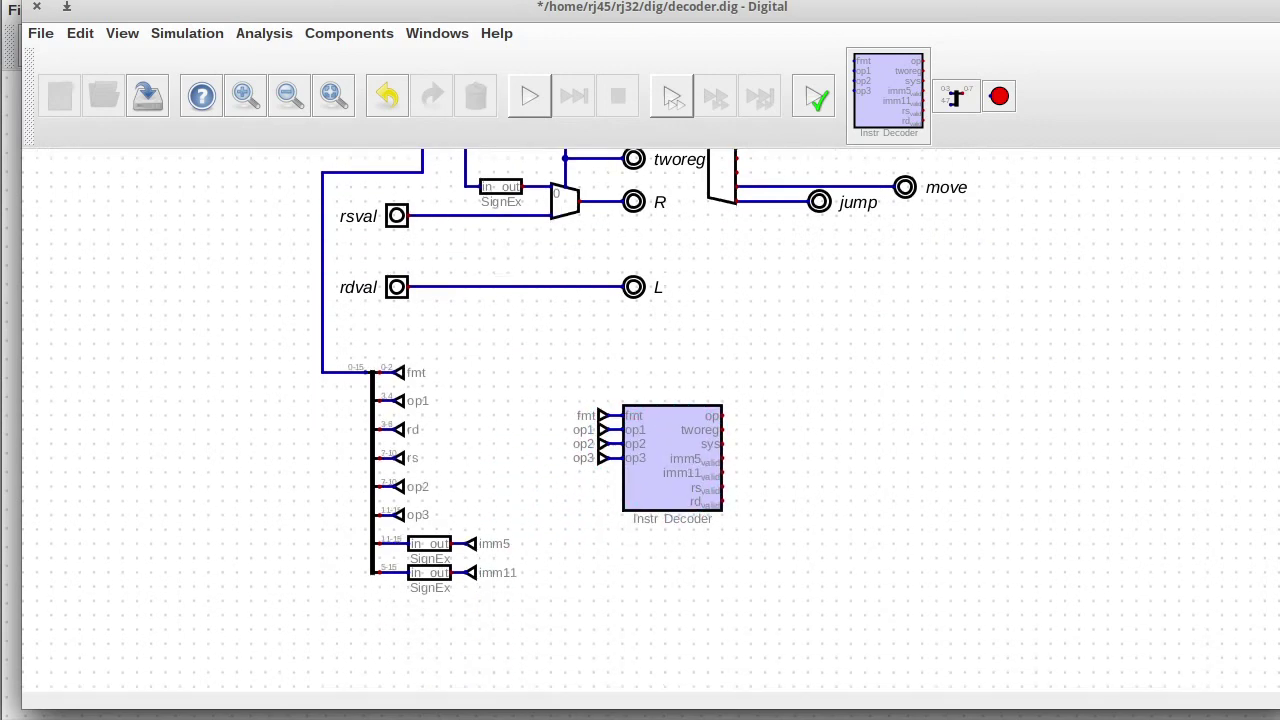
- Place a copy of the tworeg output to the right of the Instr Decoder block and label it rs_valid
scroll(857, 466, "up", 4)
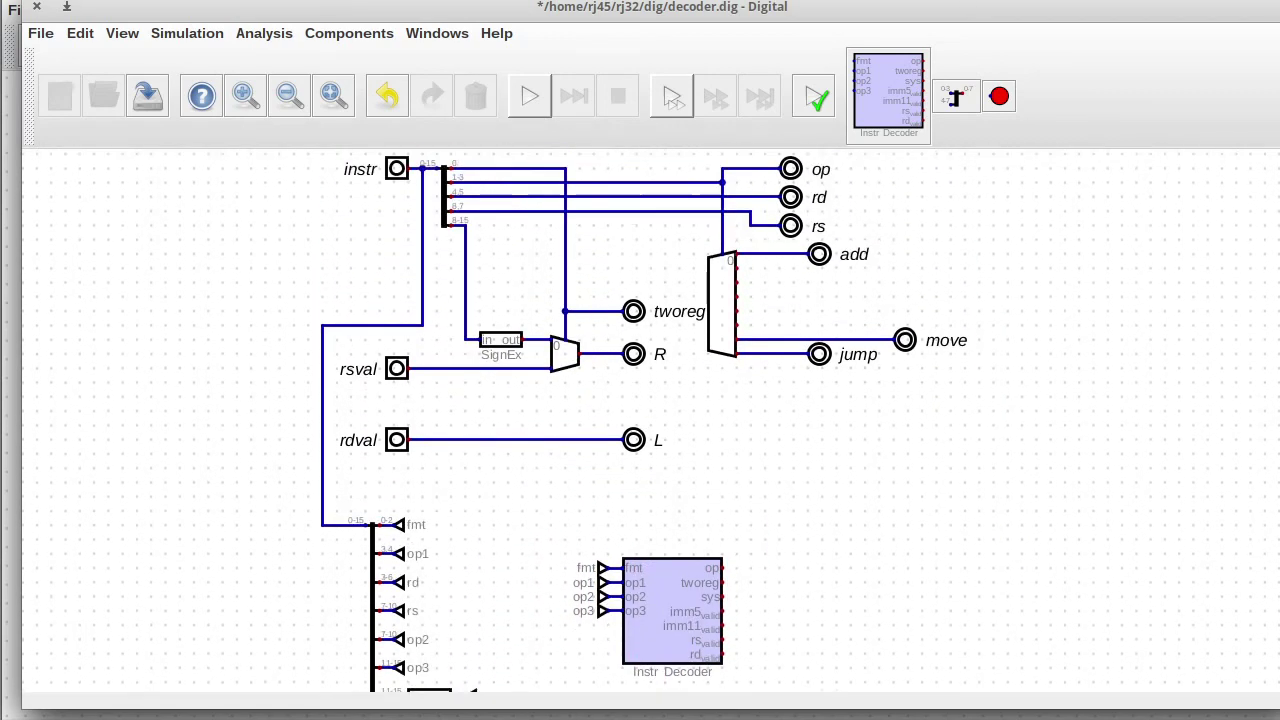
scroll(636, 288, "down", 3)
left_click_drag(604, 183, 658, 229)
key("ctrl+c")
key("ctrl+v")
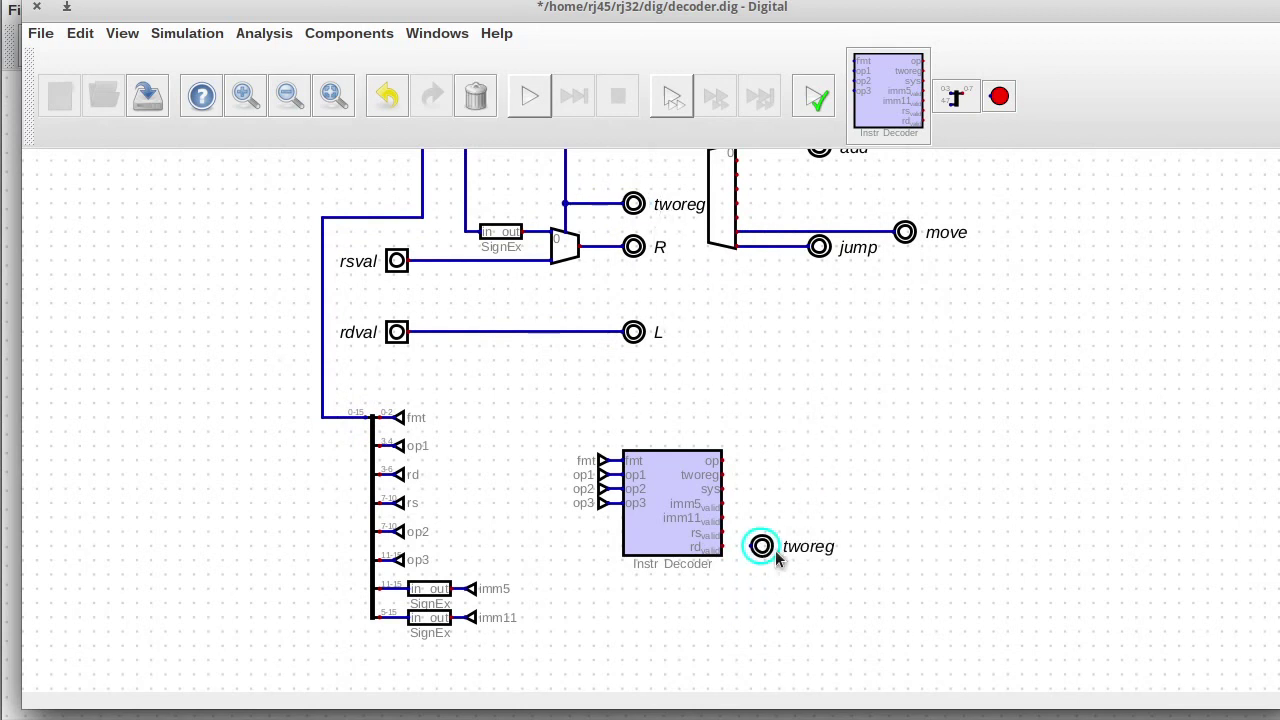
left_click(908, 543)
right_click(887, 534)
key("ctrl+a")
type("rs_valid")
key("Return")
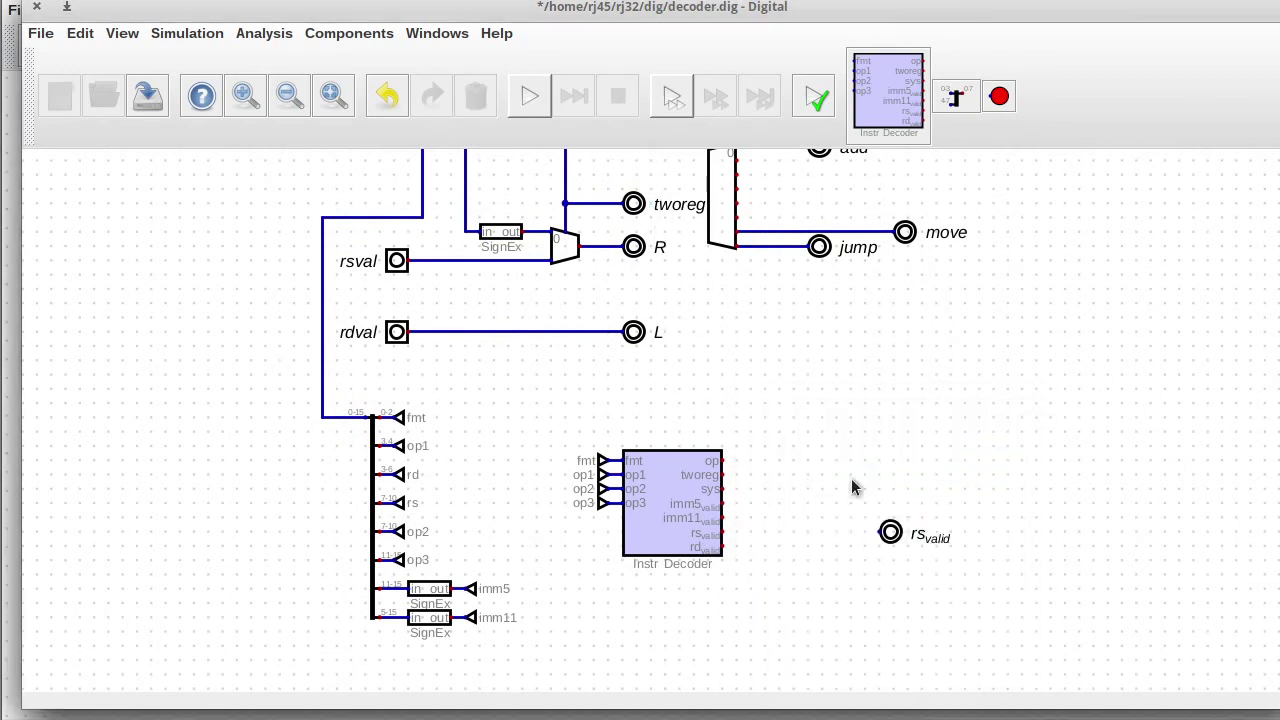
- Duplicate the rs_valid output below itself and label the copy rd_valid
left_click_drag(849, 504, 974, 578)
key("ctrl+d")
left_click(888, 592)
right_click(882, 575)
key("BackSpace")
key("BackSpace")
key("BackSpace")
key("BackSpace")
key("BackSpace")
key("BackSpace")
key("BackSpace")
type("d_valid")
key("Return")
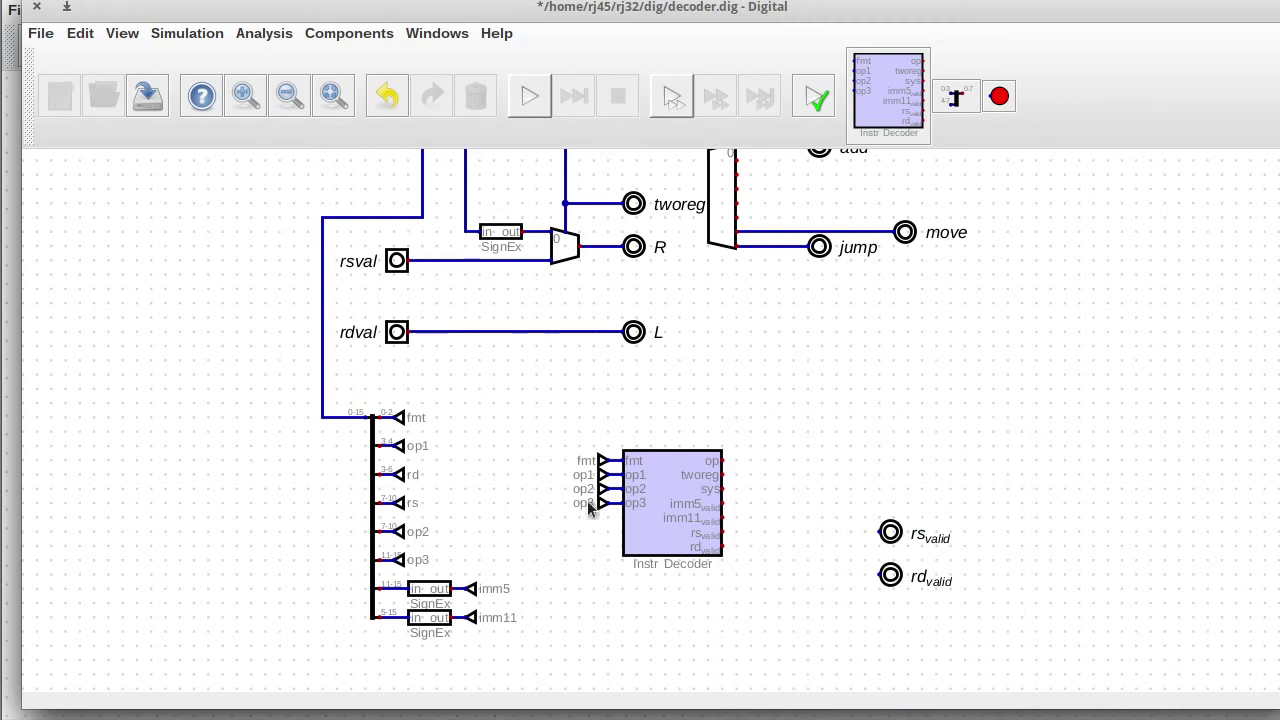
- Copy the two-input multiplexer and its R output, and place the connected pair beneath the rd_valid output
scroll(706, 468, "up", 2)
scroll(706, 468, "down", 4)
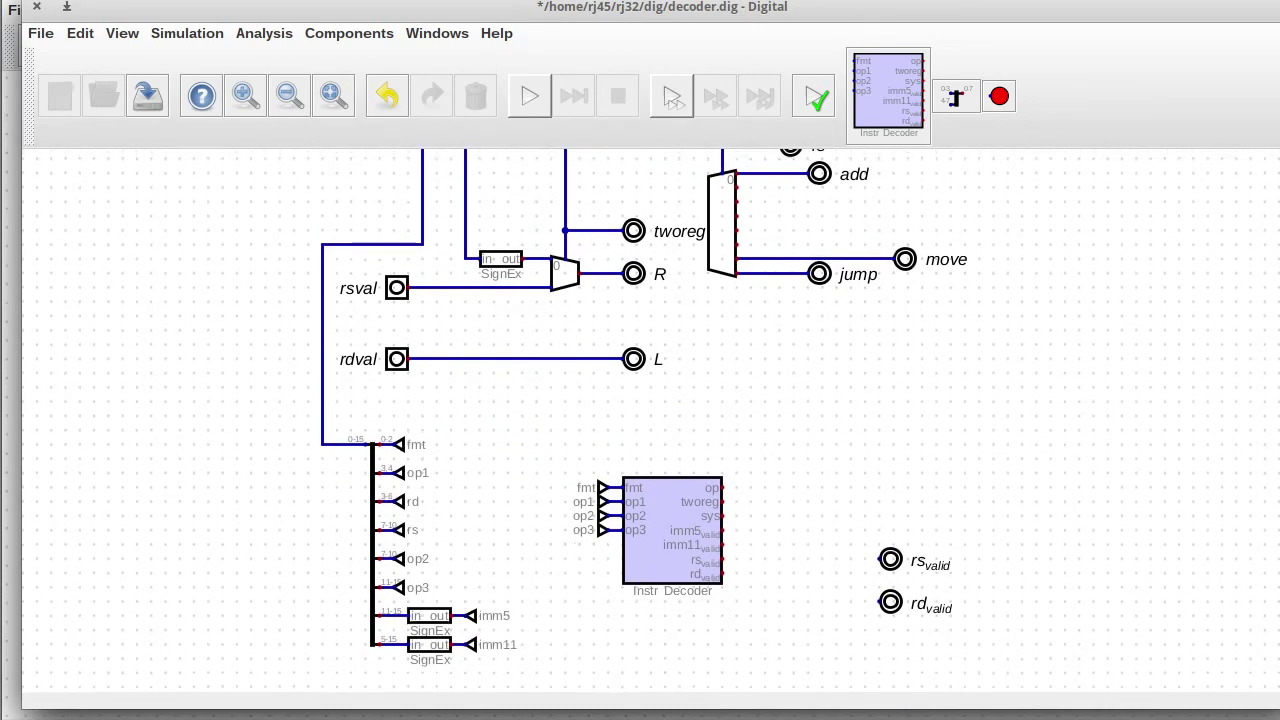
left_click_drag(538, 160, 596, 222)
key("ctrl+d")
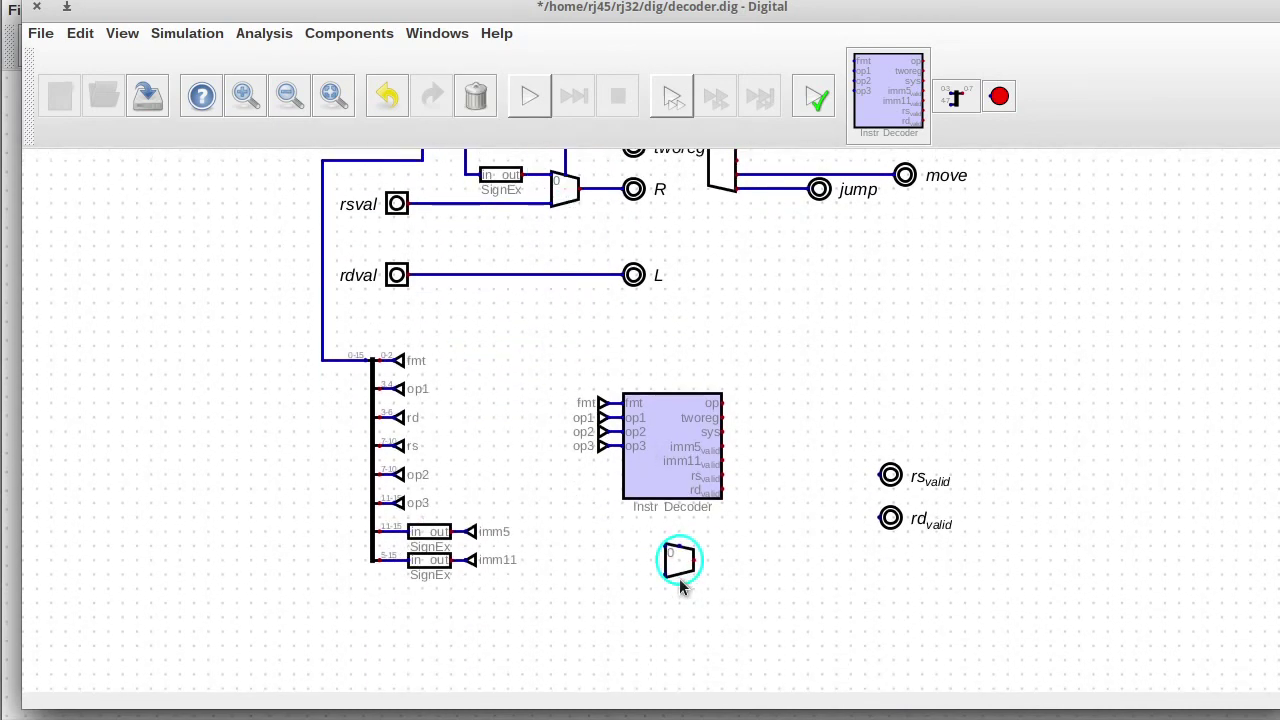
left_click(654, 593)
left_click_drag(577, 166, 706, 223)
key("ctrl+d")
left_click(729, 574)
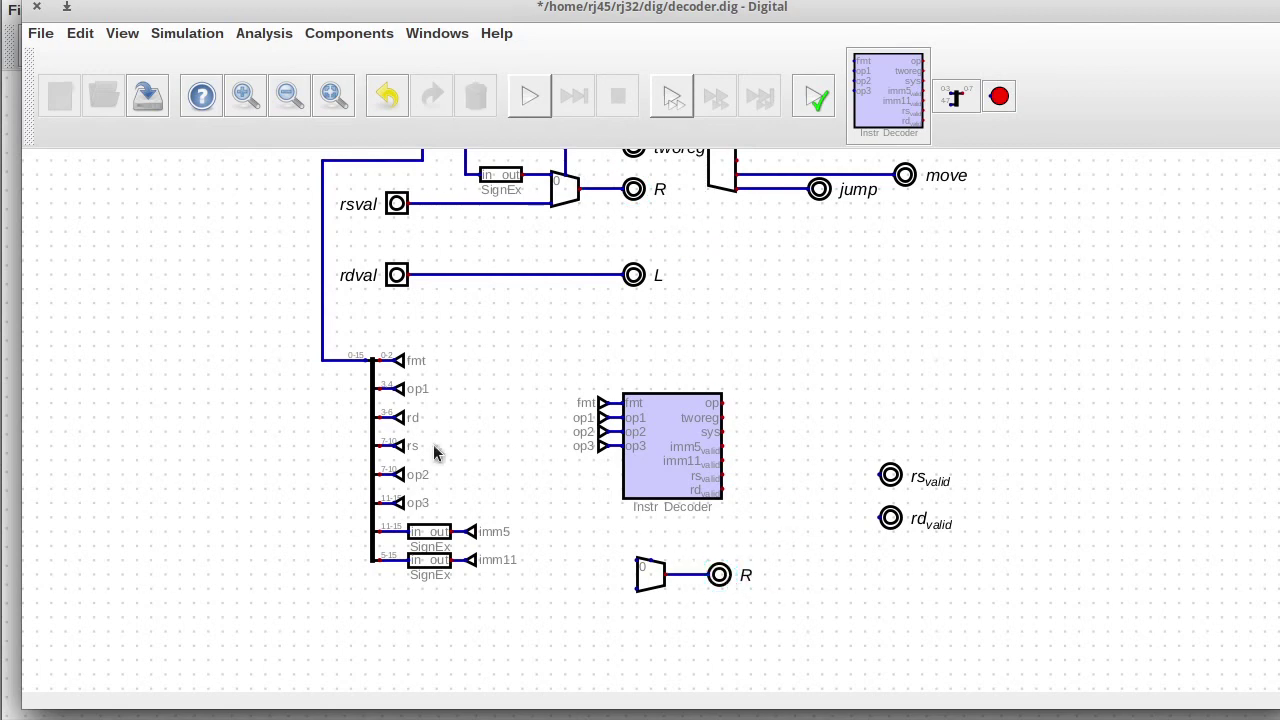
left_click_drag(613, 532, 935, 637)
left_click(583, 563)
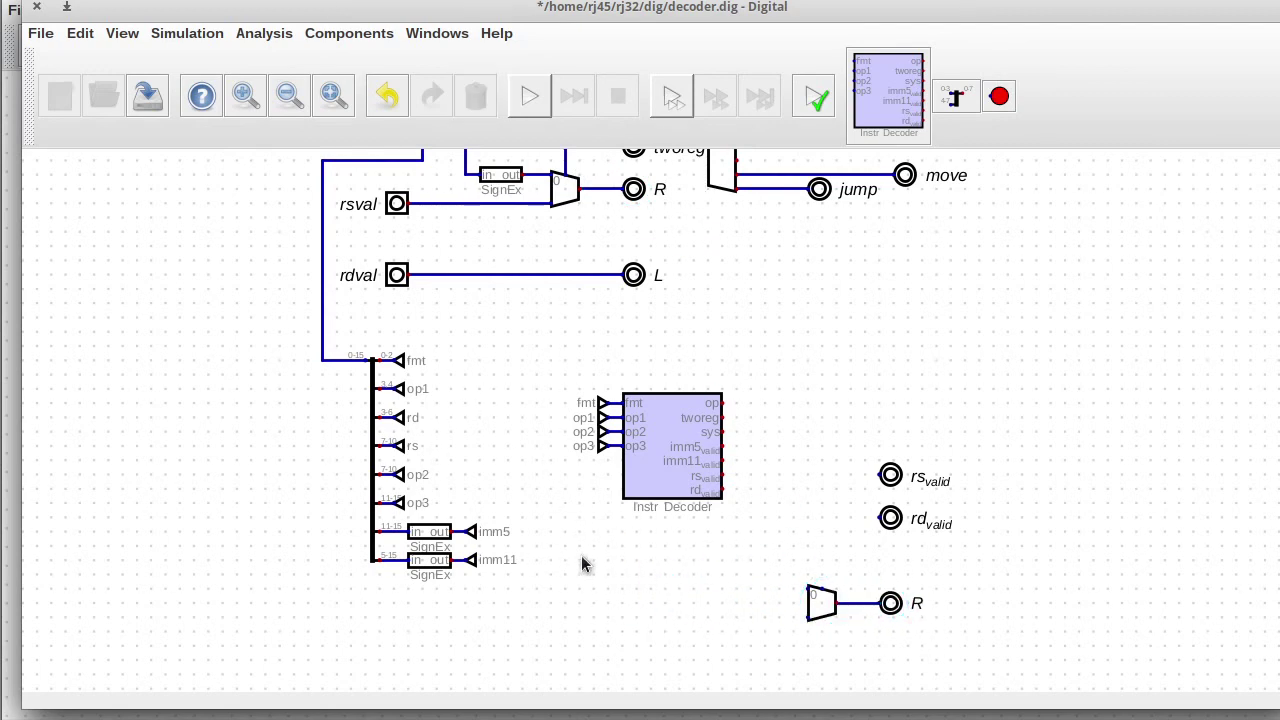
- Open the Instr Decoder block's circuit to review its gates and outputs, and return to the decoder circuit
right_click(690, 447)
left_click(746, 500)
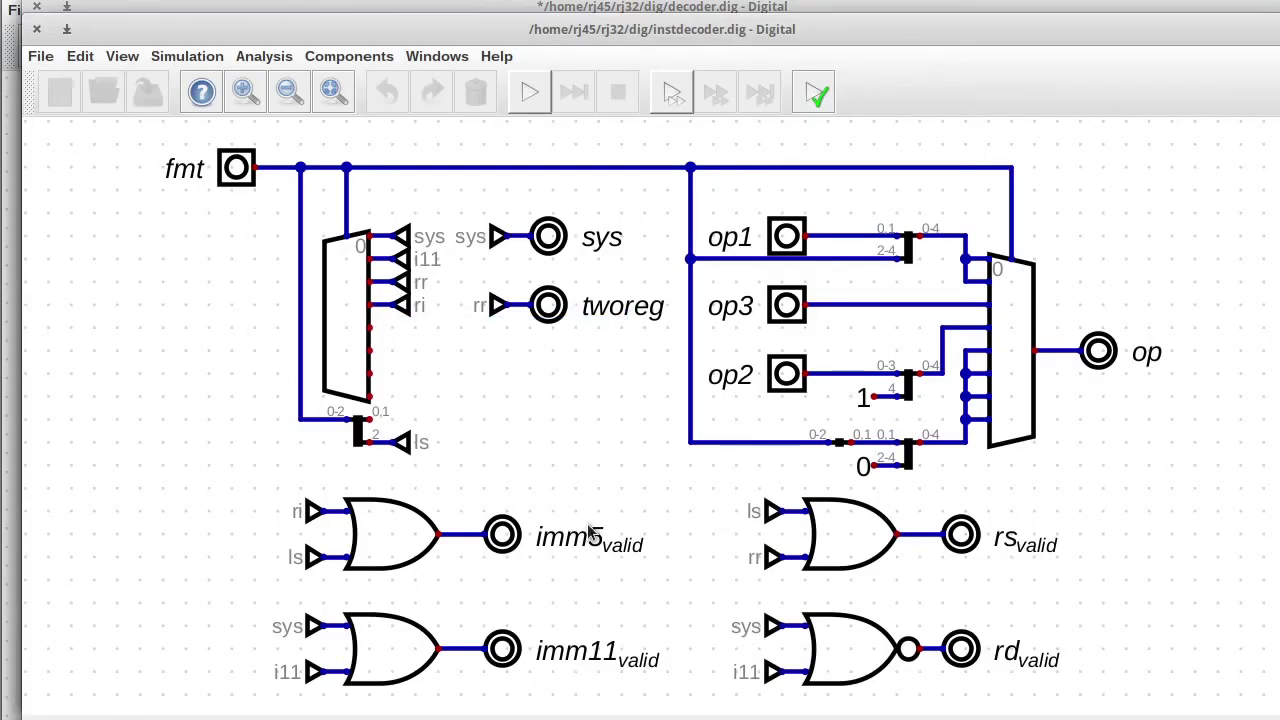
left_click(36, 29)
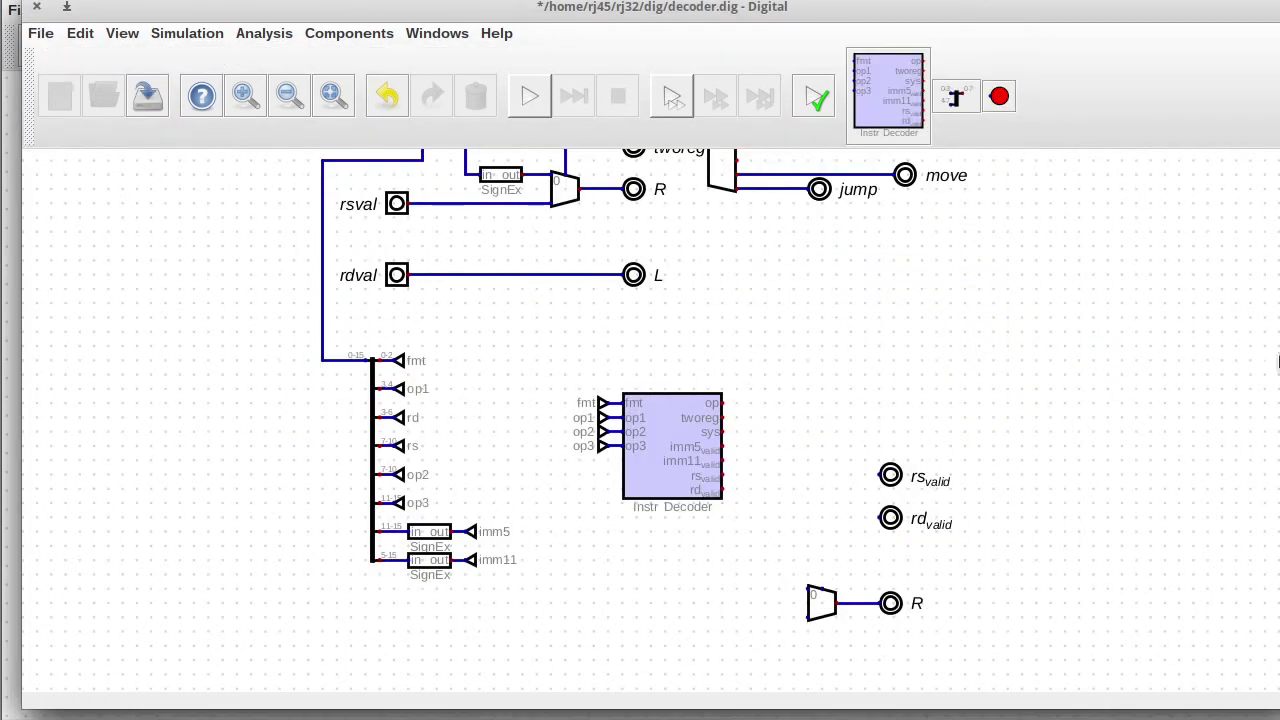
- Add the text "To Be Continued...." in font size 36 below the Instr Decoder block
scroll(1278, 362, "down", 1)
left_click(349, 33)
mouse_move(318, 96)
left_click(400, 229)
left_click(582, 588)
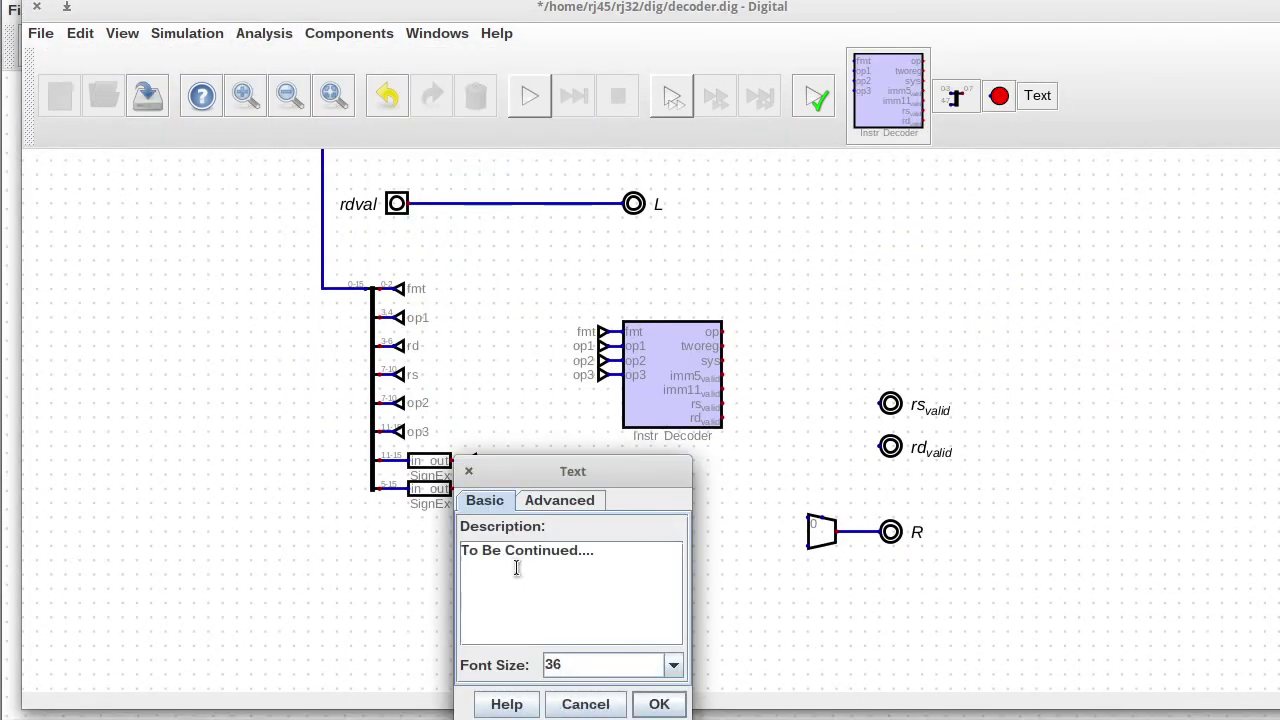
left_click(659, 704)
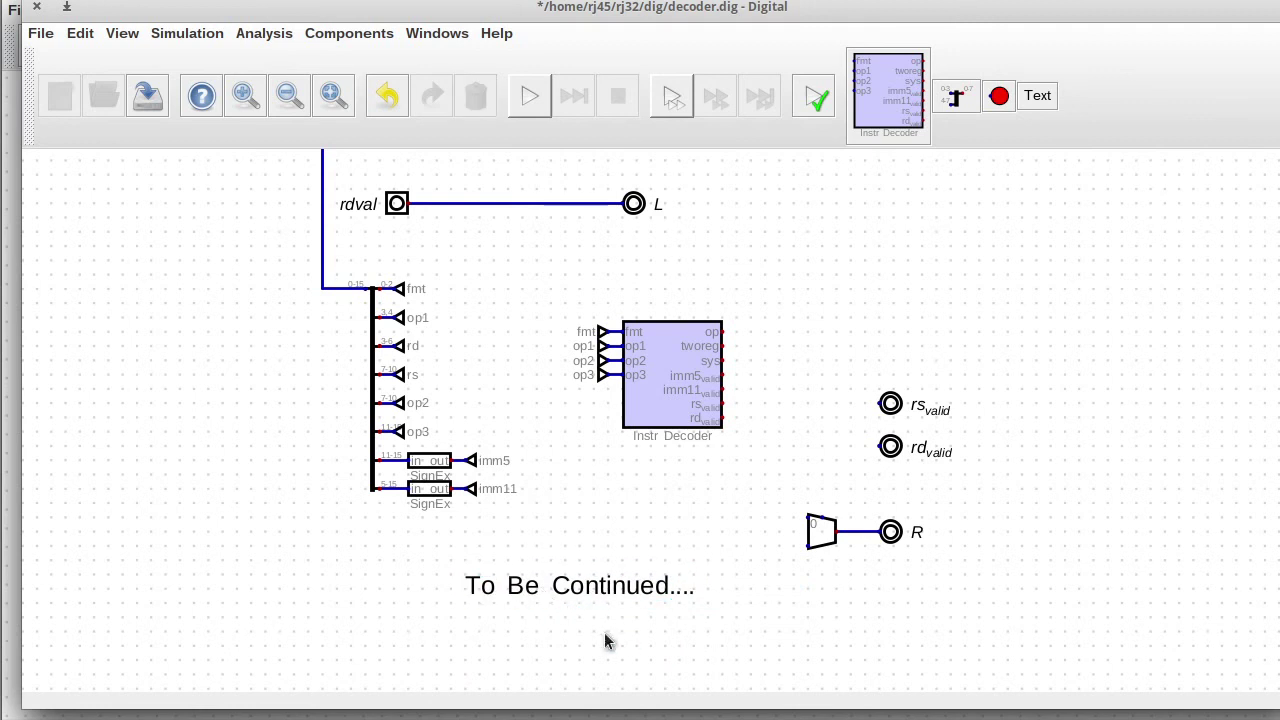